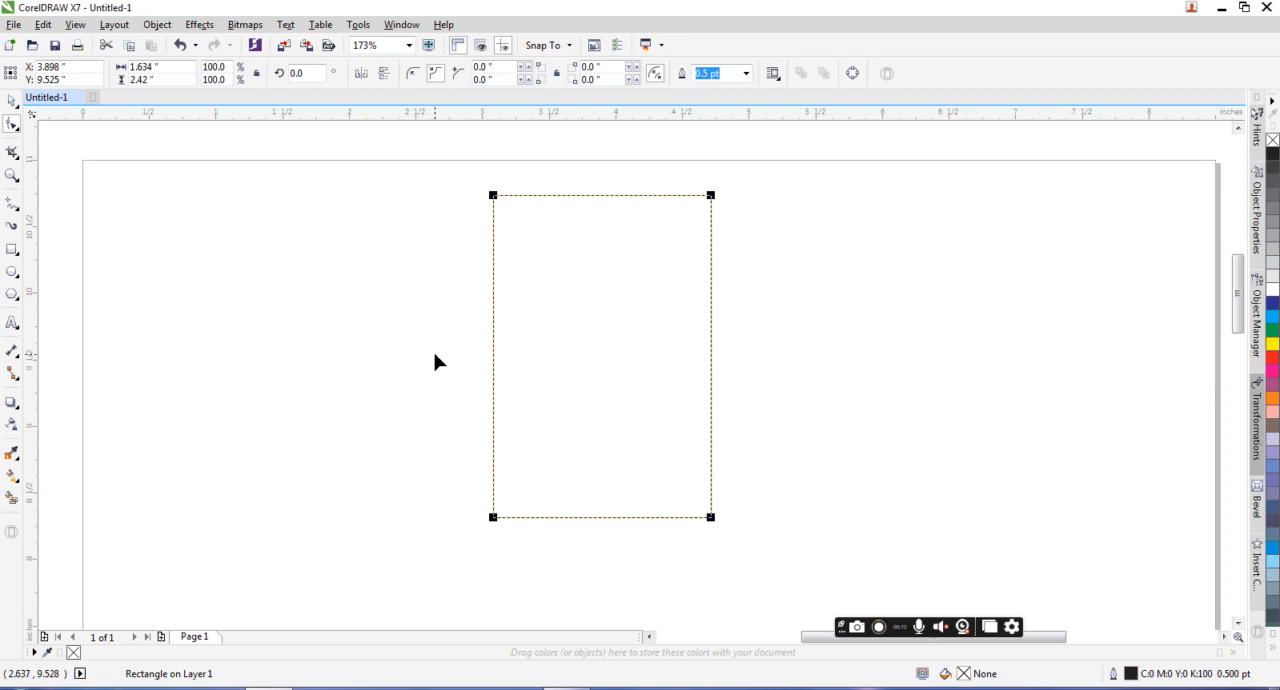
Step: Turn the rectangle into a downward-pointing triangle by converting it to curves and replacing its bottom corners with a bottom-edge midpoint node
key("ctrl+q")
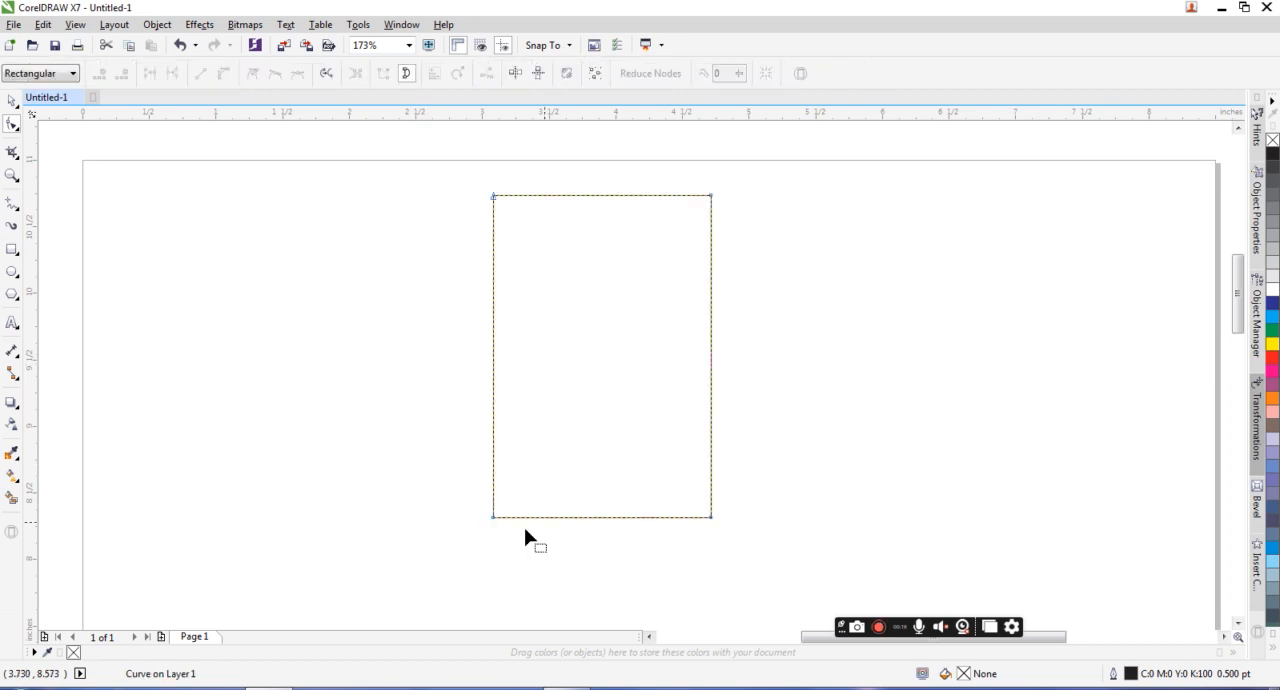
left_click(691, 517)
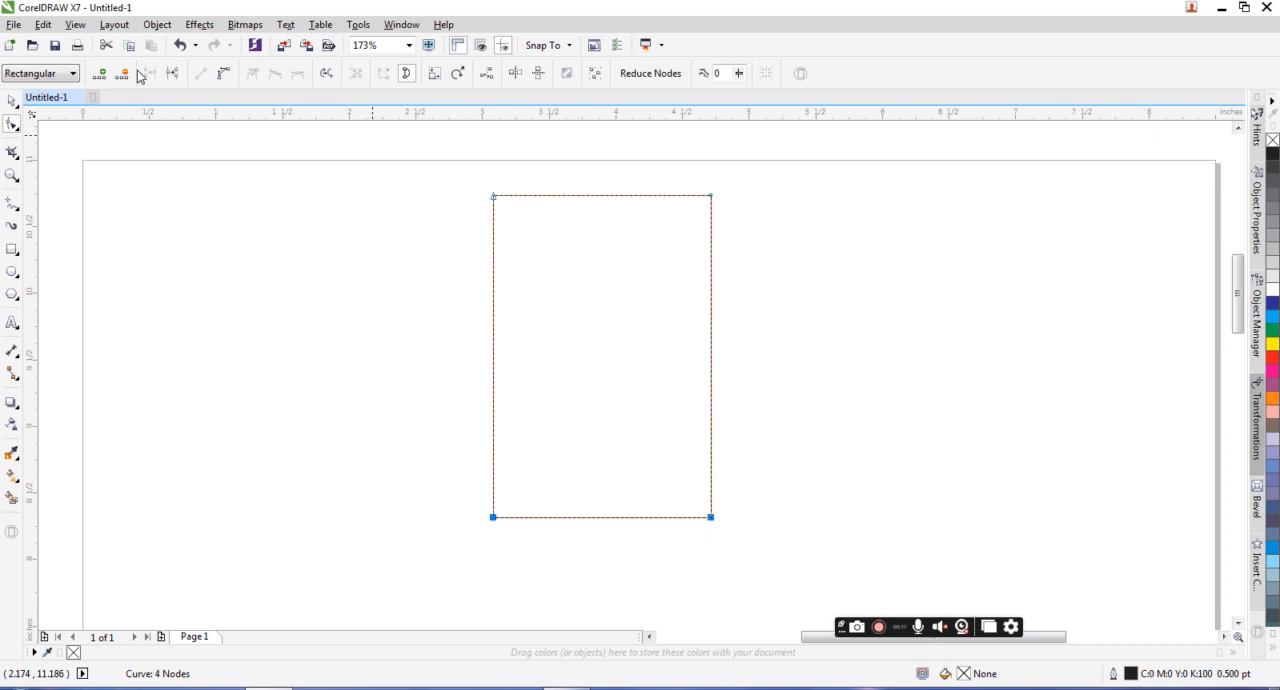
left_click(99, 73)
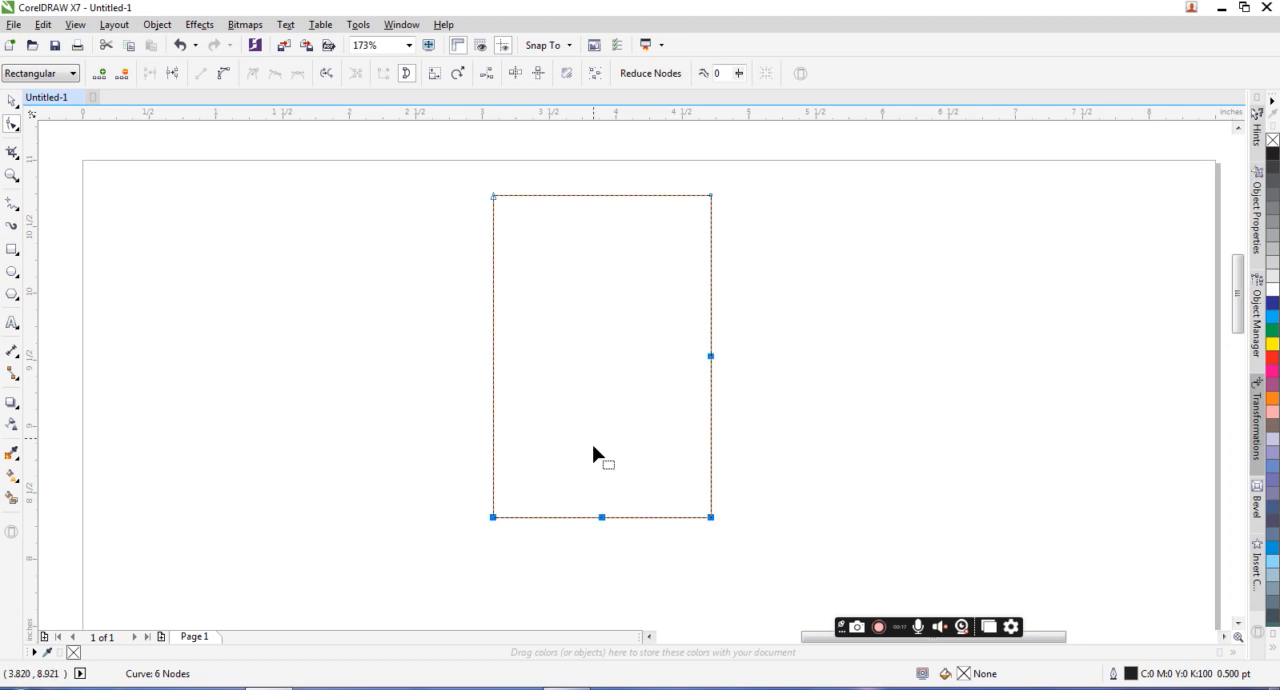
left_click(710, 357)
left_click(712, 520, "shift")
key("Delete")
left_click(493, 518)
key("Delete")
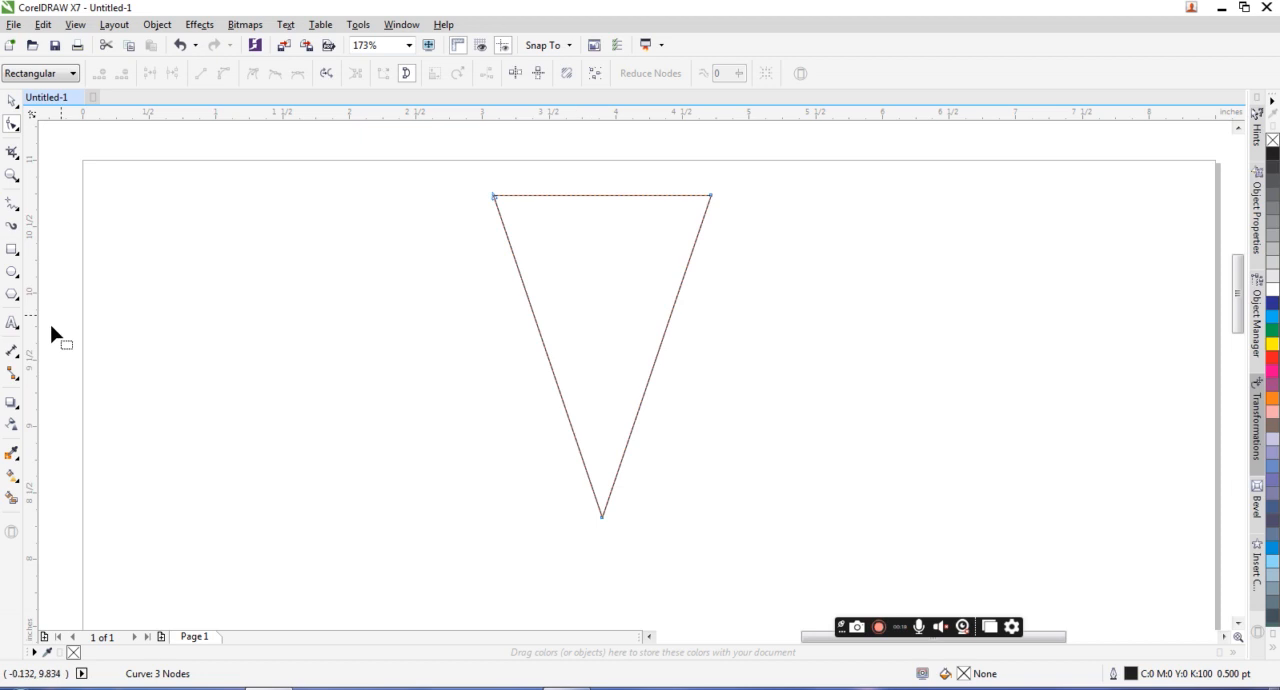
Step: Bulge both sides of the triangle symmetrically outward with a single-arc envelope, and move the shape slightly down
left_click(10, 410)
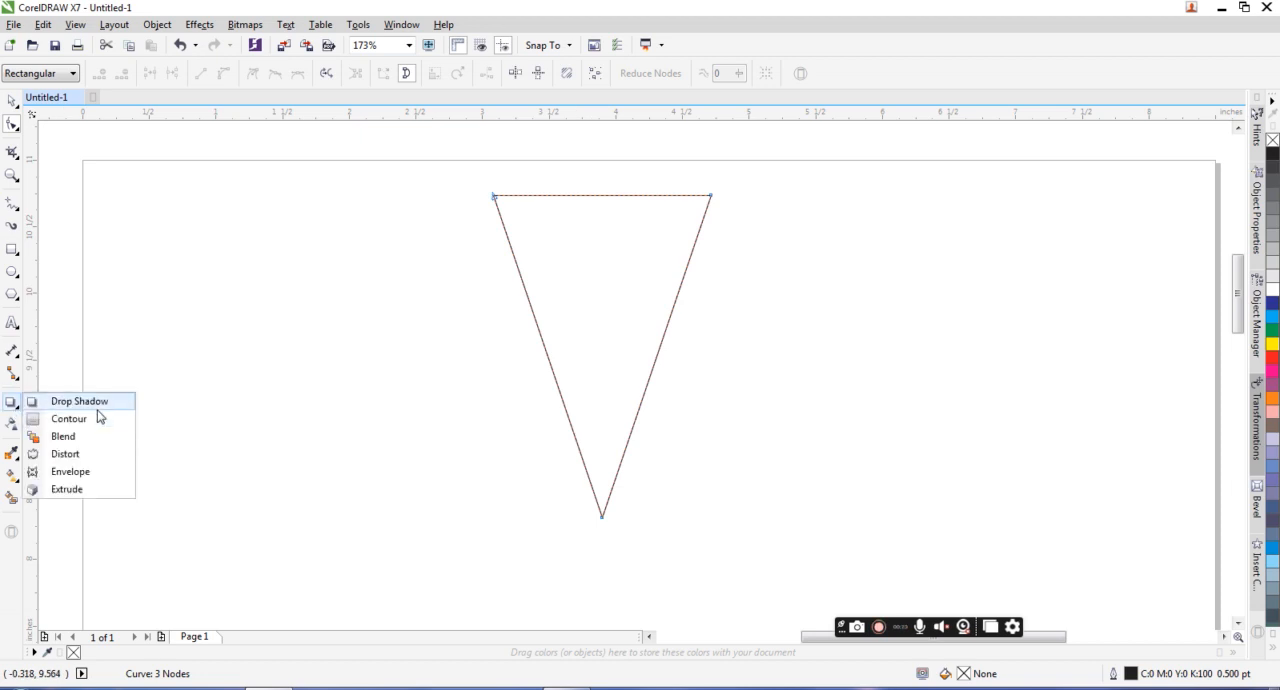
left_click(78, 470)
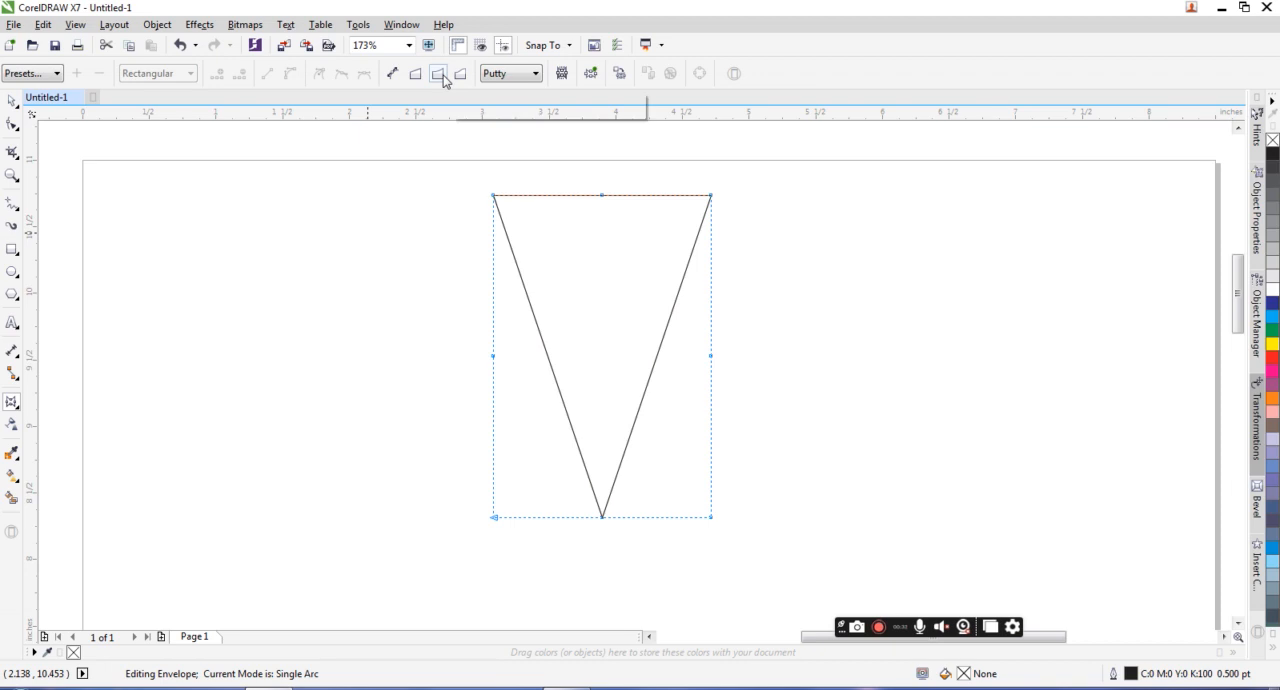
left_click_drag(713, 356, 829, 364)
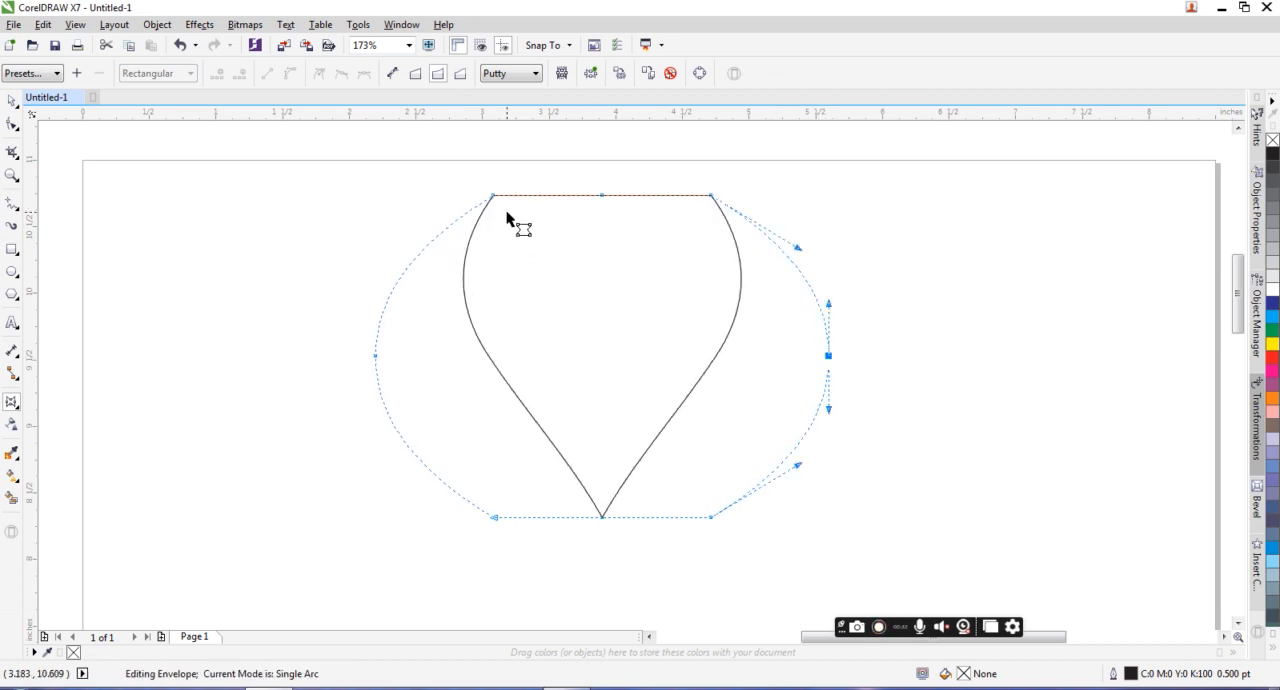
left_click(16, 104)
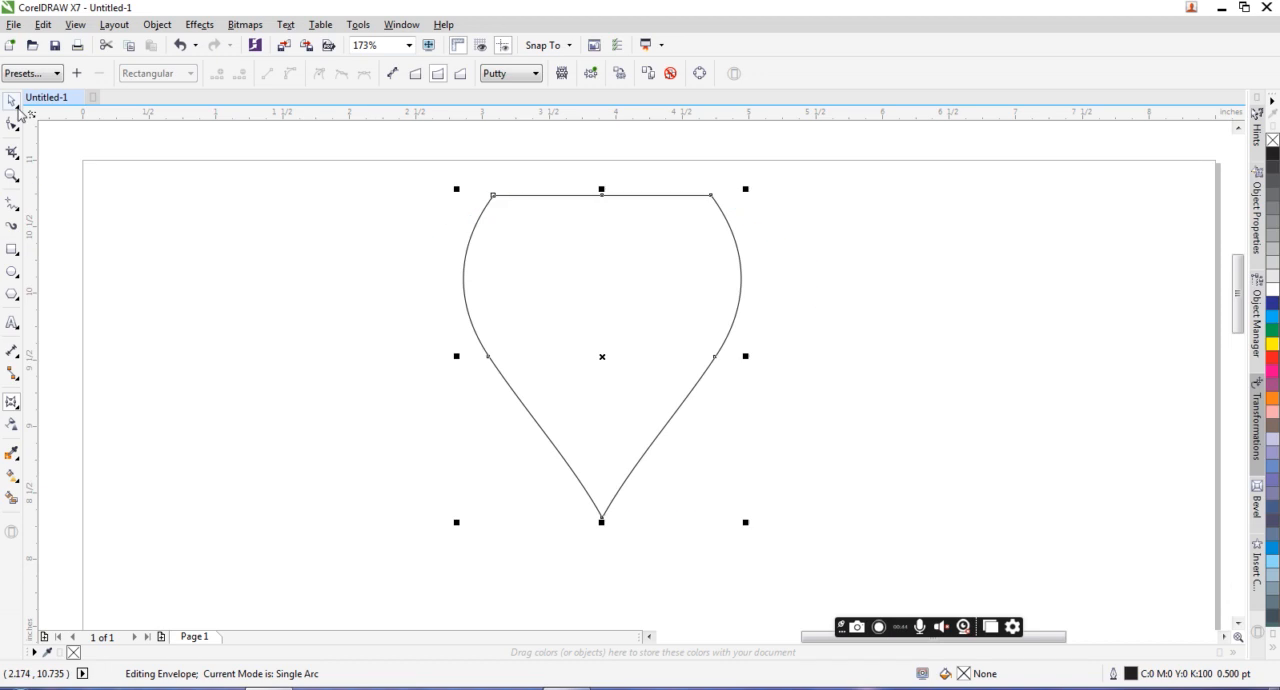
left_click(598, 305)
left_click_drag(612, 270, 627, 294)
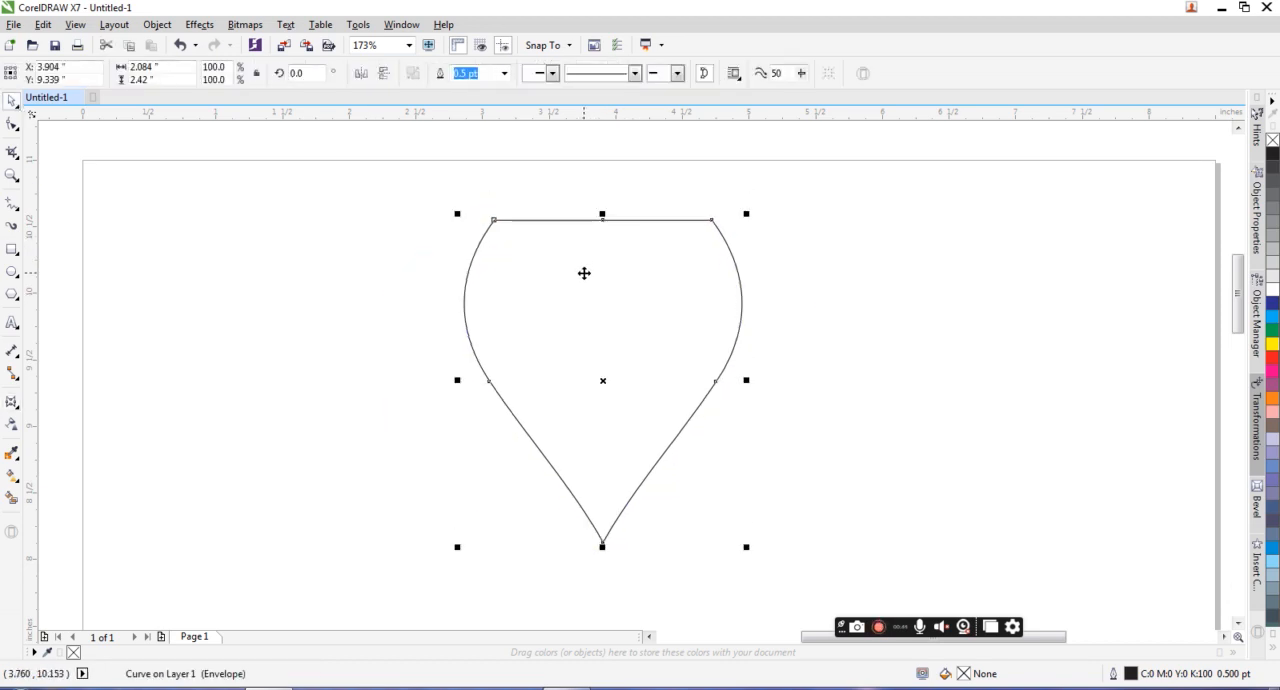
Step: Draw a circle about 0.835 inches wide over the left half of the shape's flat top edge and duplicate it over the right half
left_click(12, 271)
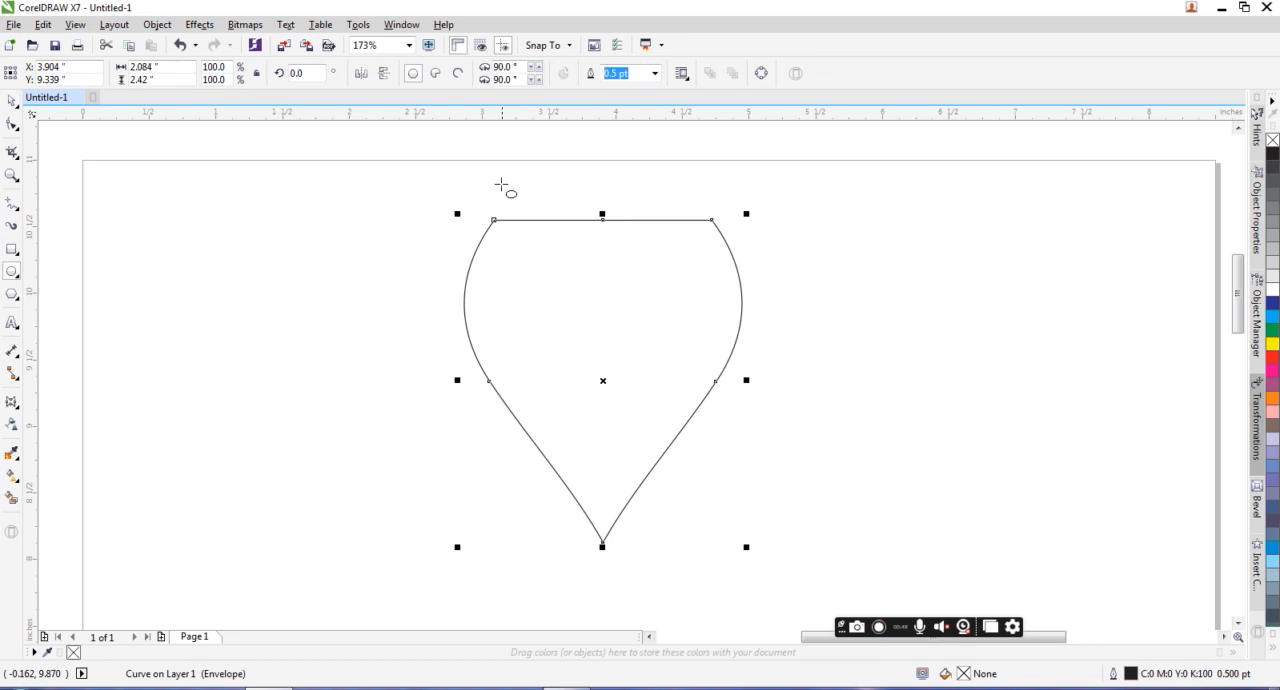
left_click_drag(492, 172, 548, 283)
key("space")
left_click_drag(548, 227, 660, 226)
scroll(660, 226, "up", 3)
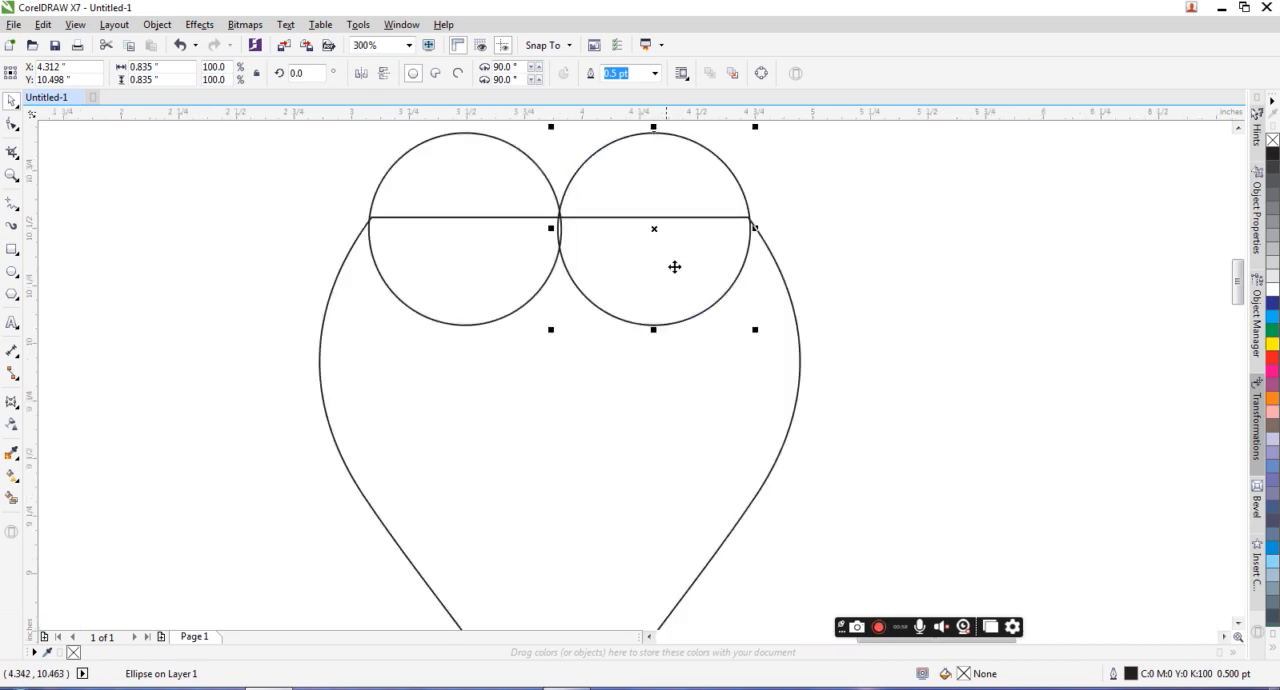
left_click_drag(757, 328, 749, 325)
left_click(709, 251)
key("ctrl+z")
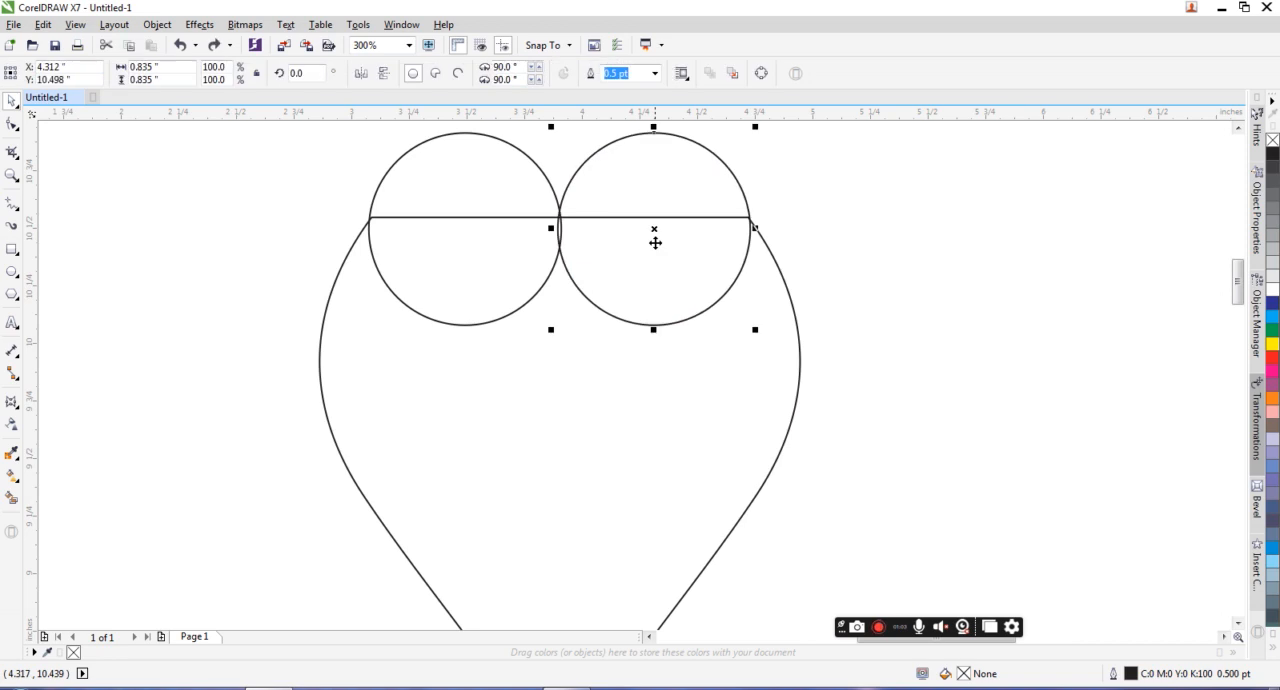
Step: Shrink both circles to about 0.804 inches and align each with its outer corner of the shape's flat top edge
left_click(490, 169, "shift")
left_click_drag(757, 332, 751, 330)
left_click(843, 256)
left_click(742, 225)
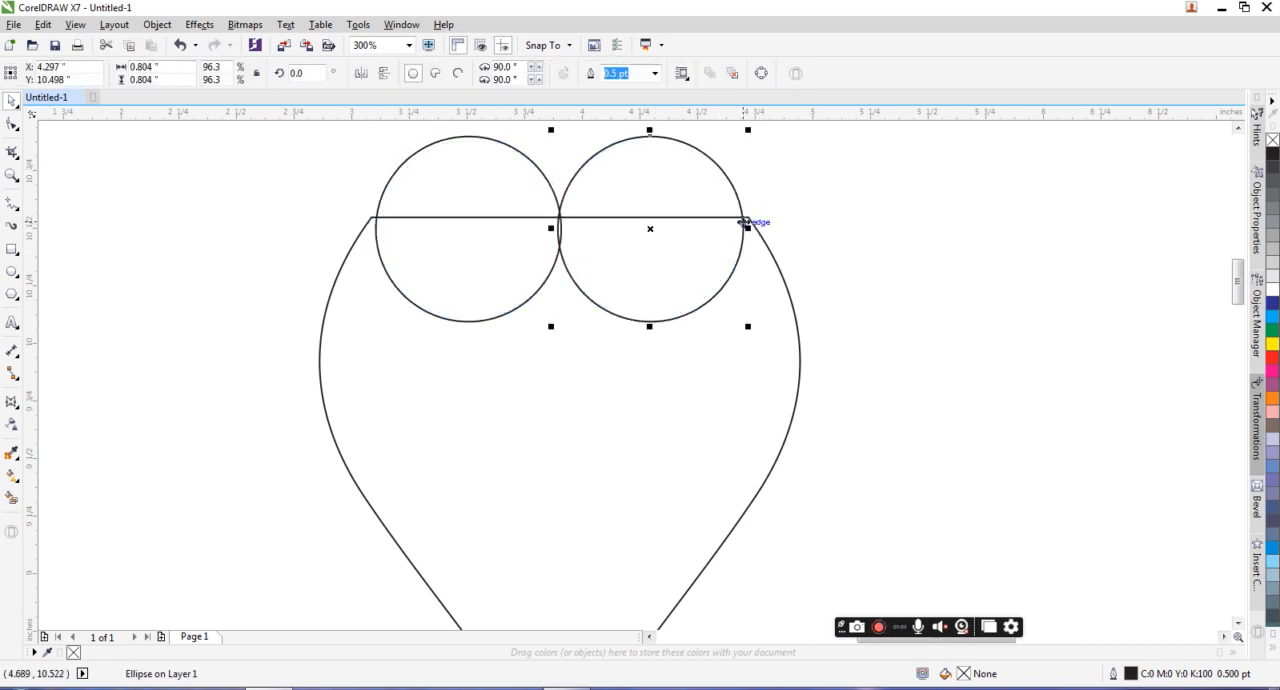
left_click_drag(741, 217, 747, 217)
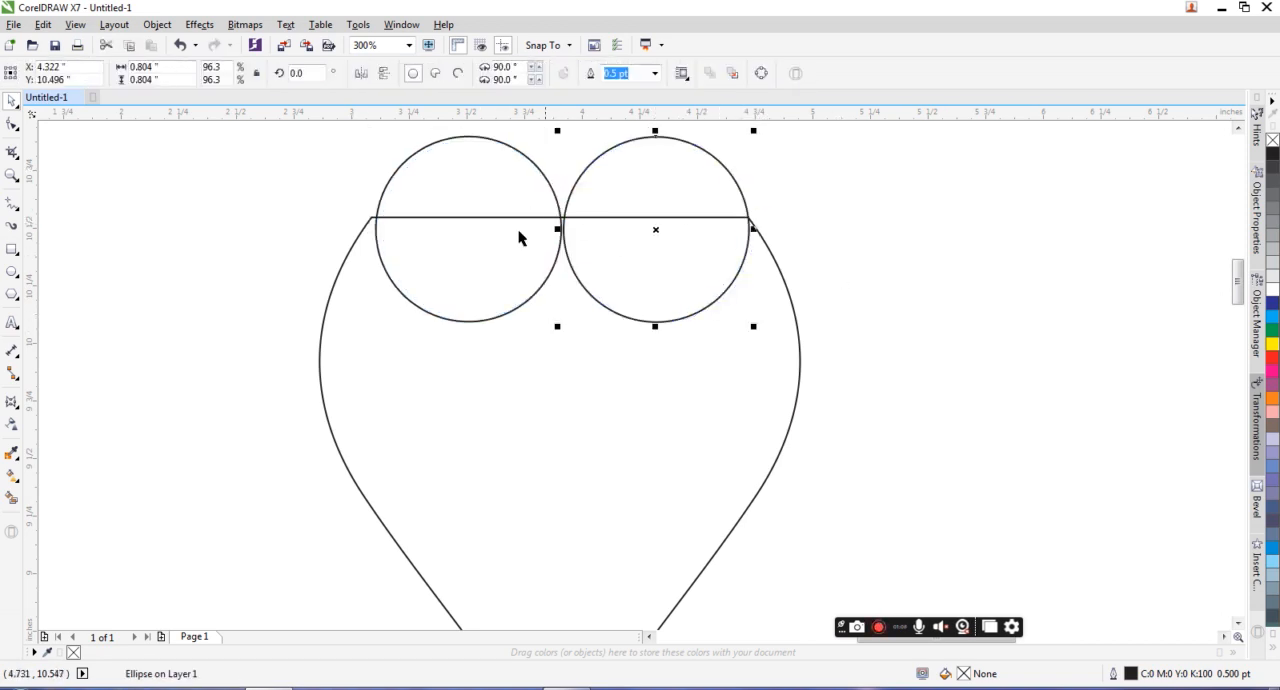
left_click(376, 228)
left_click_drag(371, 220, 371, 216)
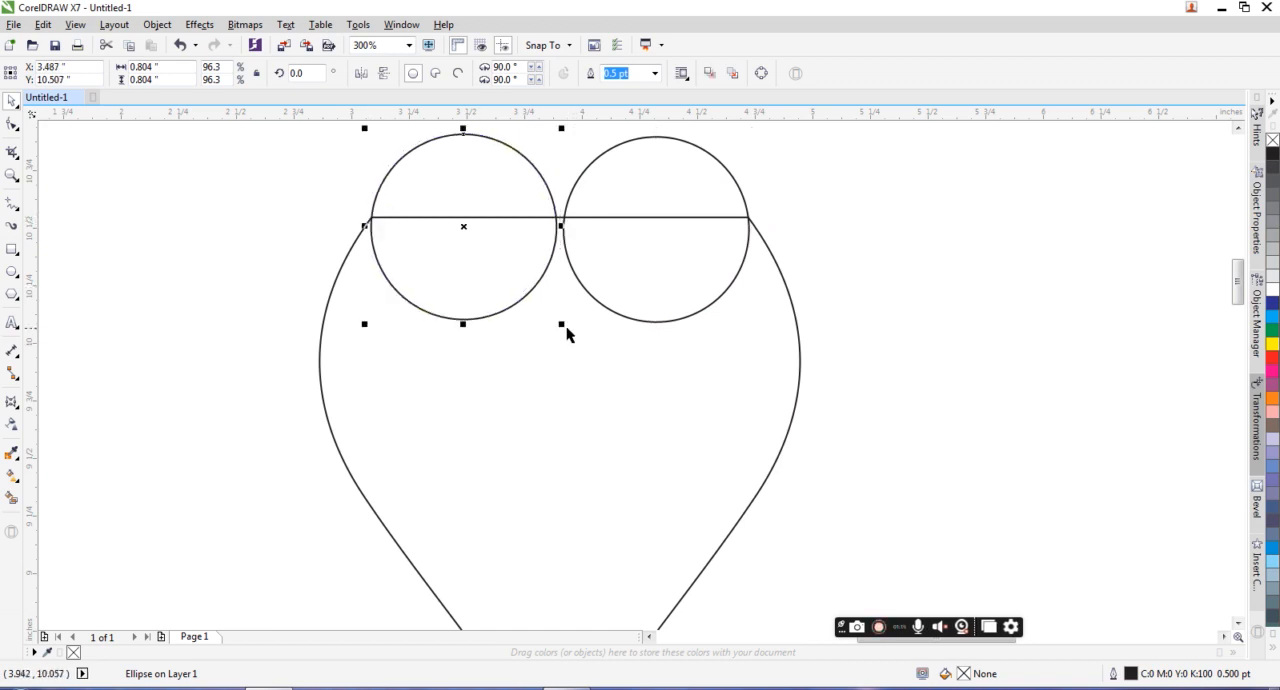
Step: Enlarge the left circle to about 0.819 inches and delete the right circle
left_click_drag(566, 323, 568, 330)
left_click(620, 297)
key("Delete")
Step: Duplicate the remaining circle to its right so the copy touches it and meets the shape's right top corner
left_click(373, 227)
left_click(371, 215)
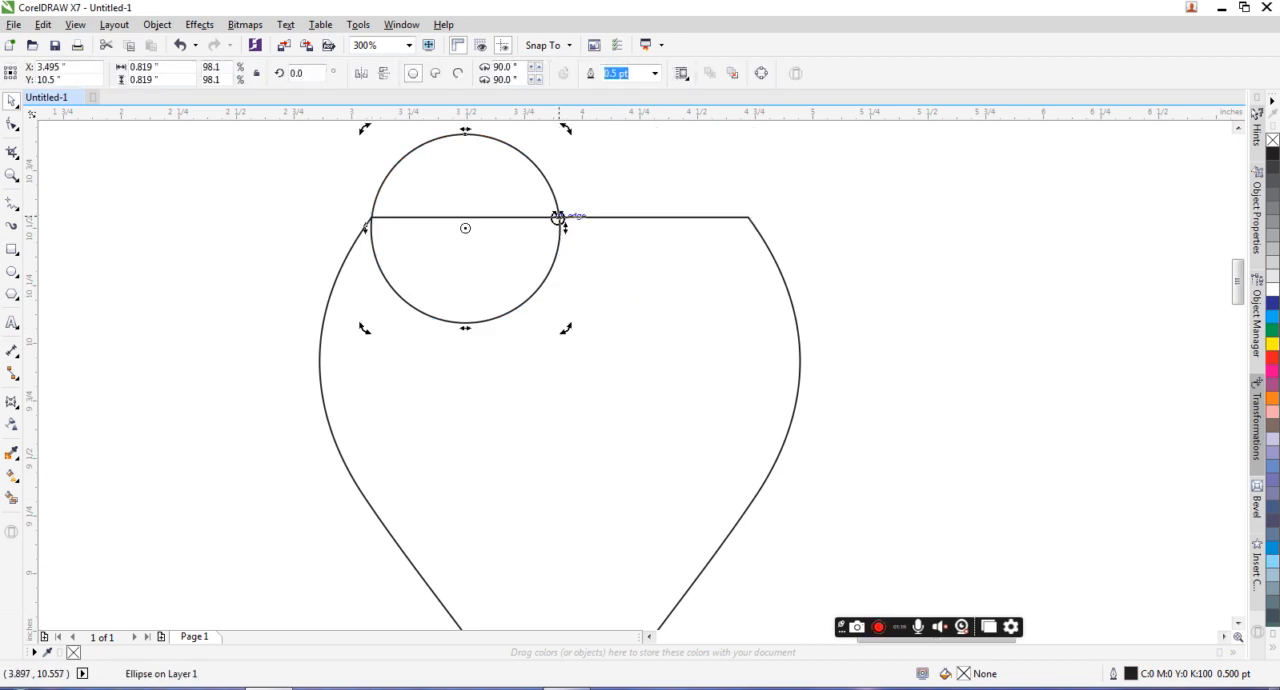
left_click(558, 217)
left_click_drag(558, 217, 747, 217)
left_click(857, 231)
Step: Raise both circles together and enlarge the pair to about 1.67 by 0.835 inches so they pass through the top corners
left_click(660, 272)
left_click(437, 183, "shift")
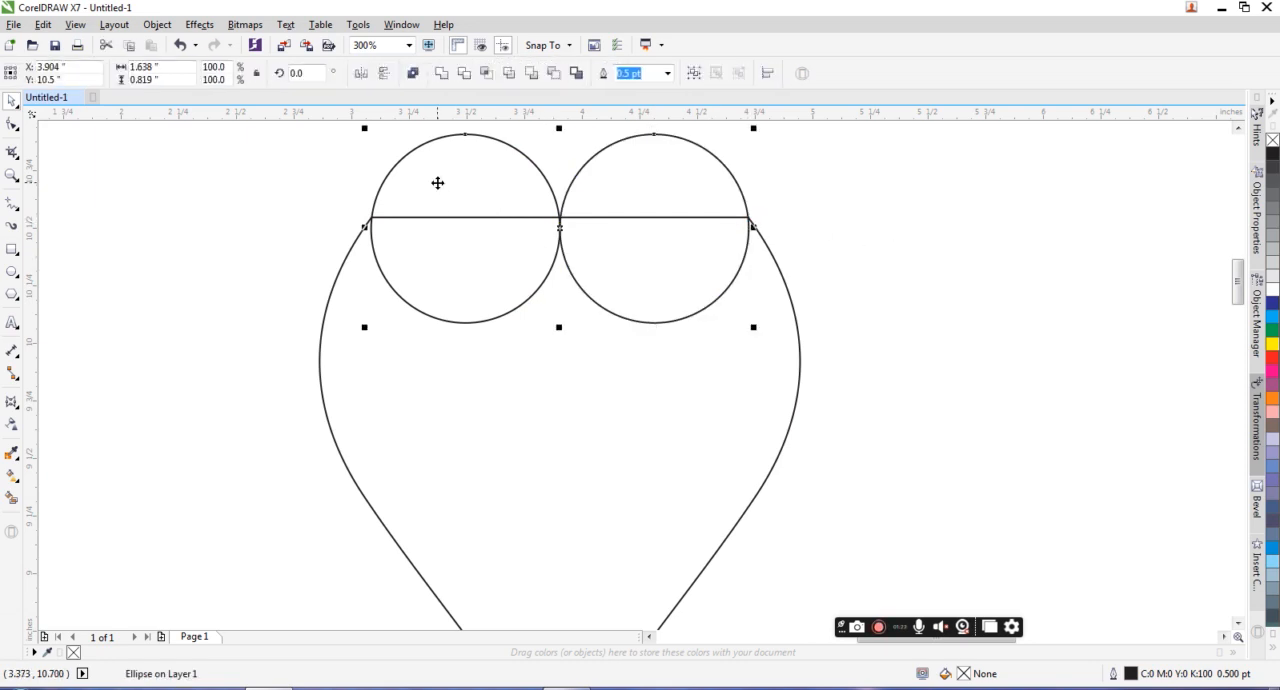
left_click_drag(617, 280, 619, 259)
scroll(619, 259, "up", 2)
scroll(618, 273, "down", 3)
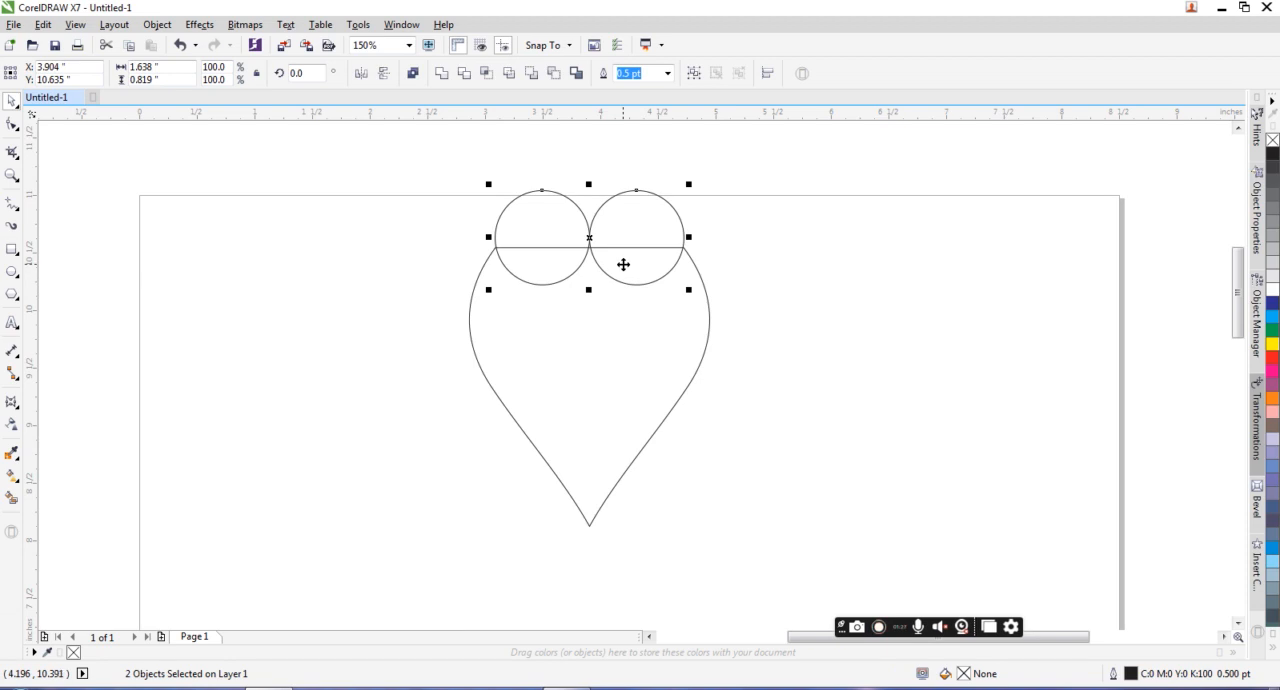
left_click_drag(655, 260, 652, 255)
scroll(610, 247, "up", 2)
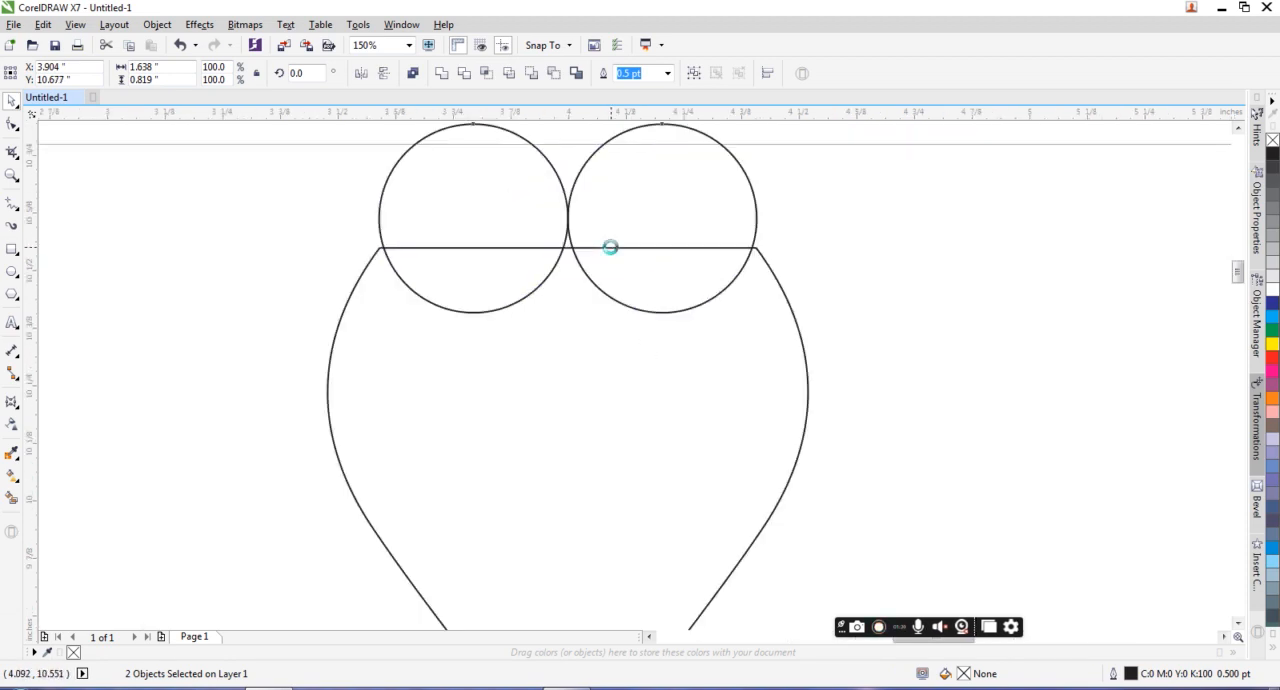
left_click_drag(909, 383, 916, 390)
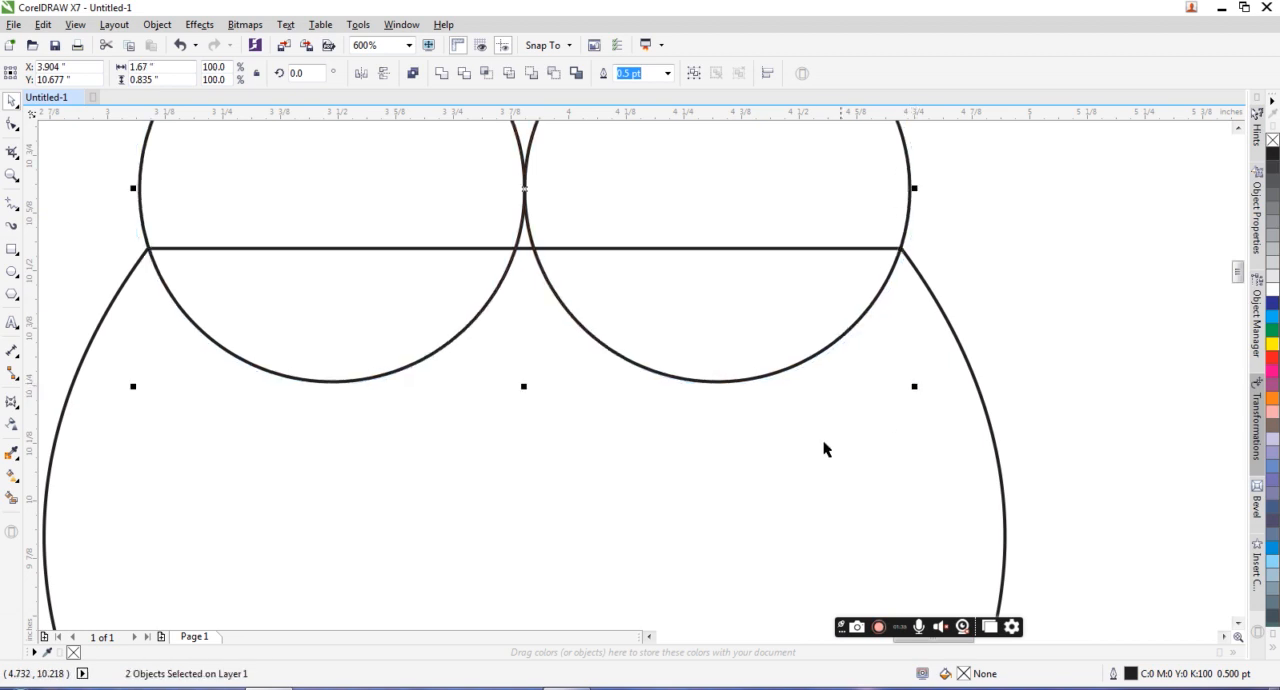
Step: Trim the envelope shape's top with the two circles and move both circles clear above it
scroll(818, 447, "down", 2)
left_click(791, 492, "shift")
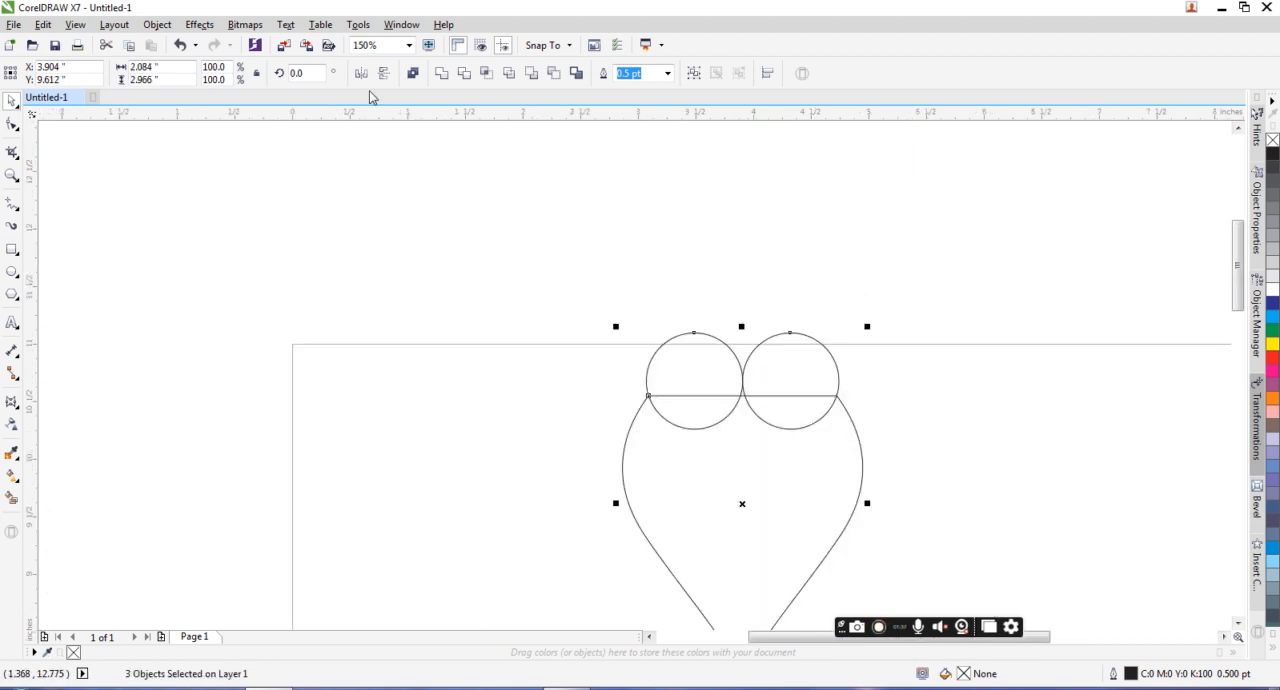
left_click(462, 78)
left_click(637, 187)
left_click_drag(776, 371, 575, 210)
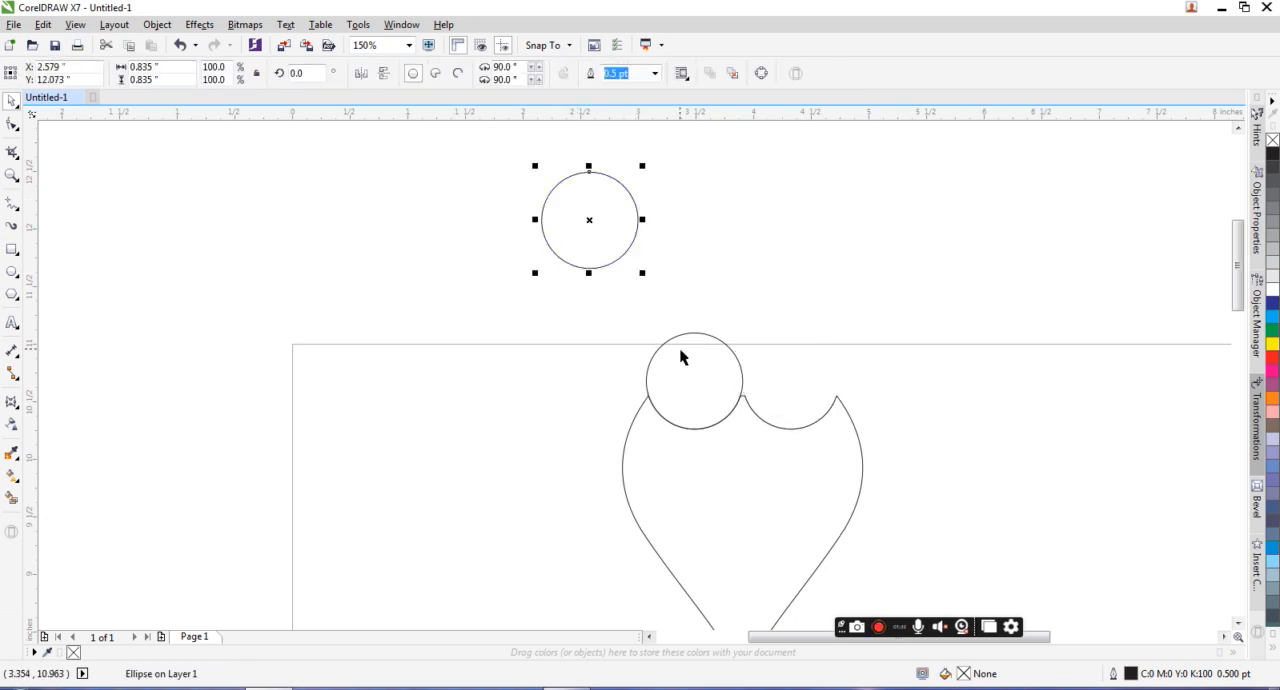
left_click_drag(680, 357, 635, 254)
Step: Select the nodes of the short flat segment on the shape's middle peak and add extra nodes between them
scroll(797, 323, "down", 3)
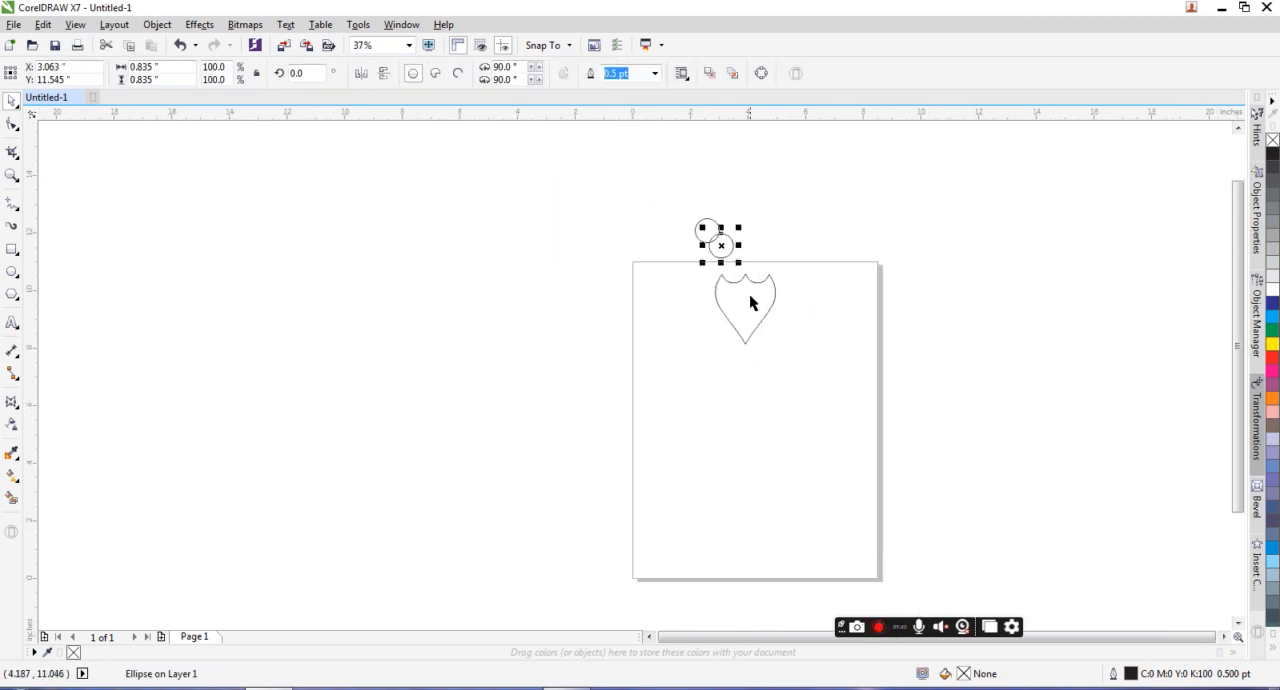
scroll(753, 270, "up", 1)
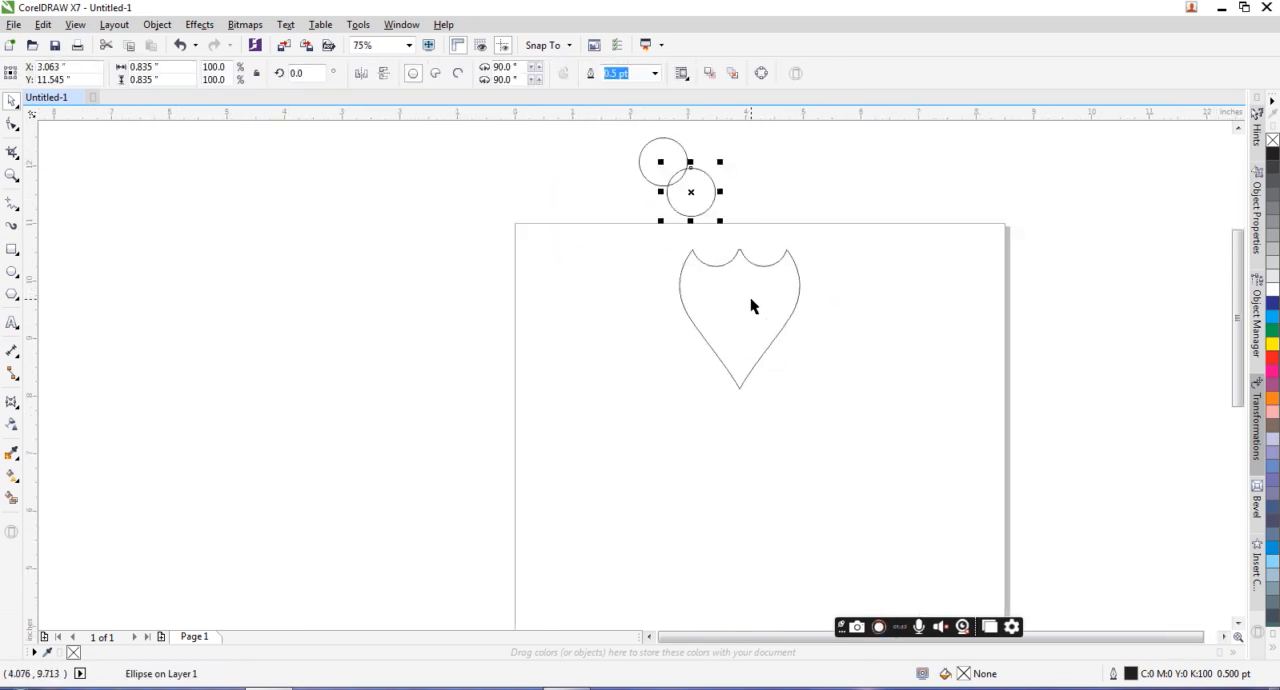
left_click(10, 175)
left_click_drag(659, 240, 858, 410)
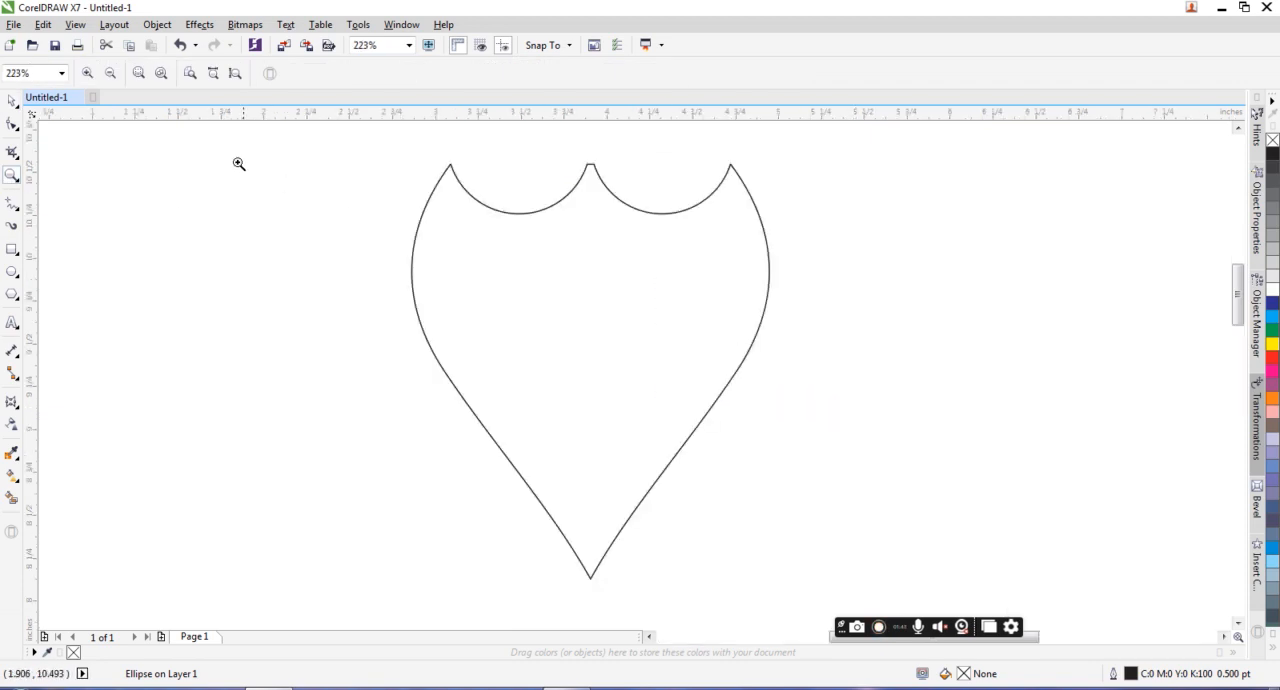
left_click(12, 124)
left_click(589, 171)
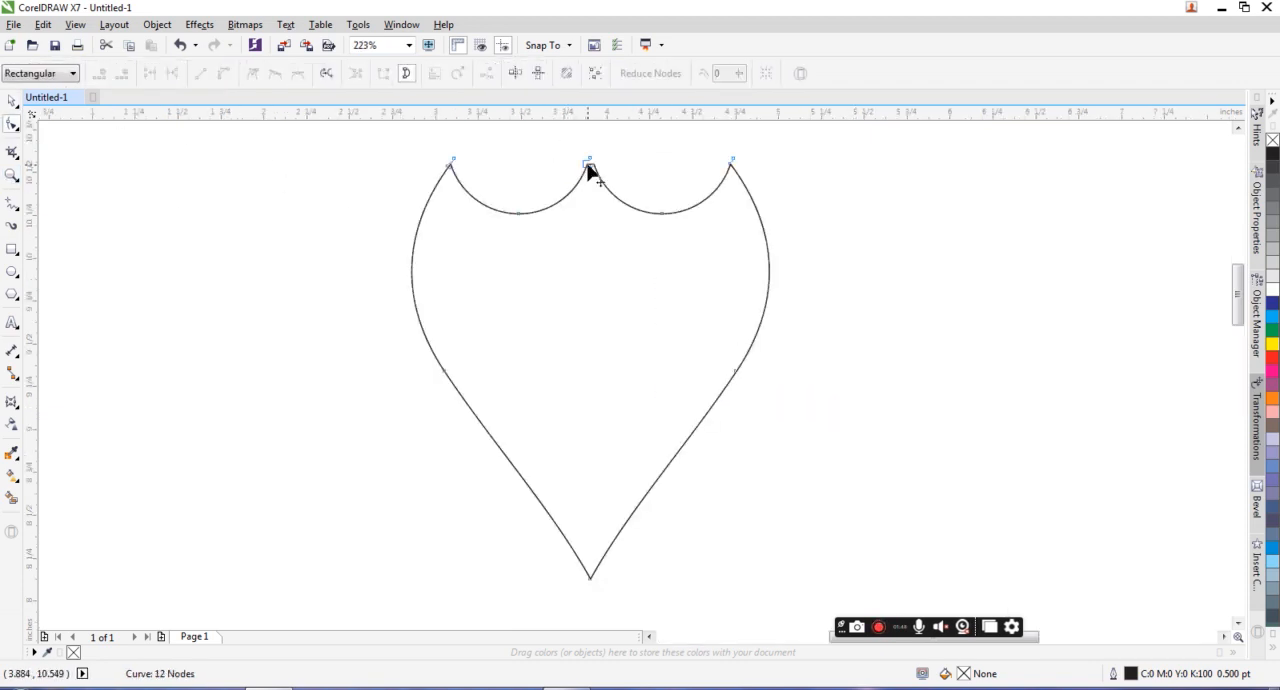
scroll(598, 172, "up", 1)
scroll(598, 172, "up", 2)
left_click_drag(547, 144, 596, 173)
left_click(110, 75)
left_click(110, 75)
scroll(554, 171, "up", 4)
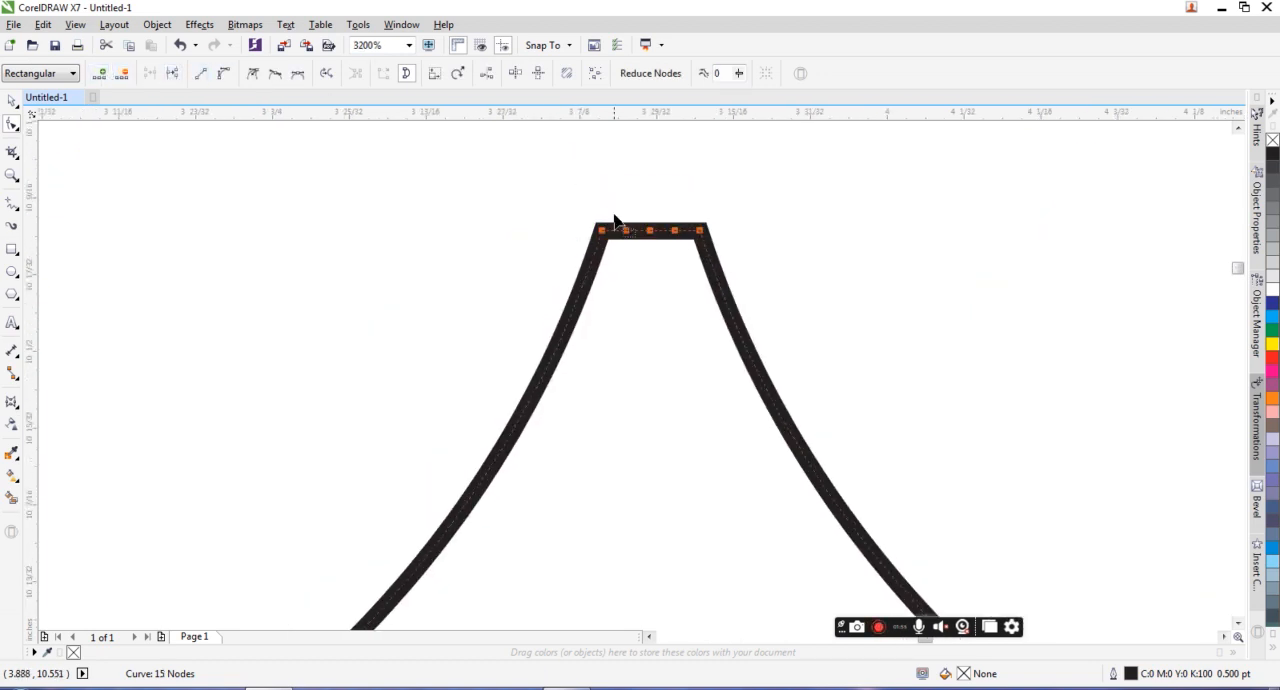
Step: Delete the outer nodes of the flat segment, keeping only its center node to form a rounded middle peak
double_click(602, 232)
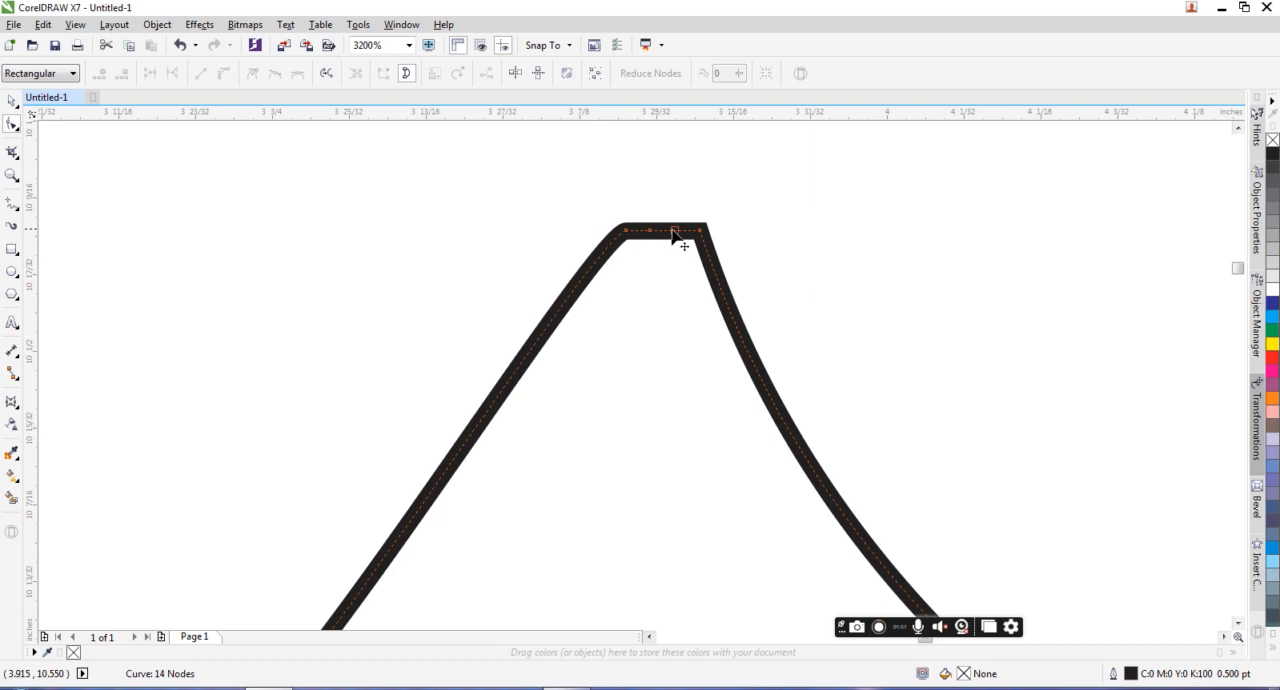
double_click(704, 233)
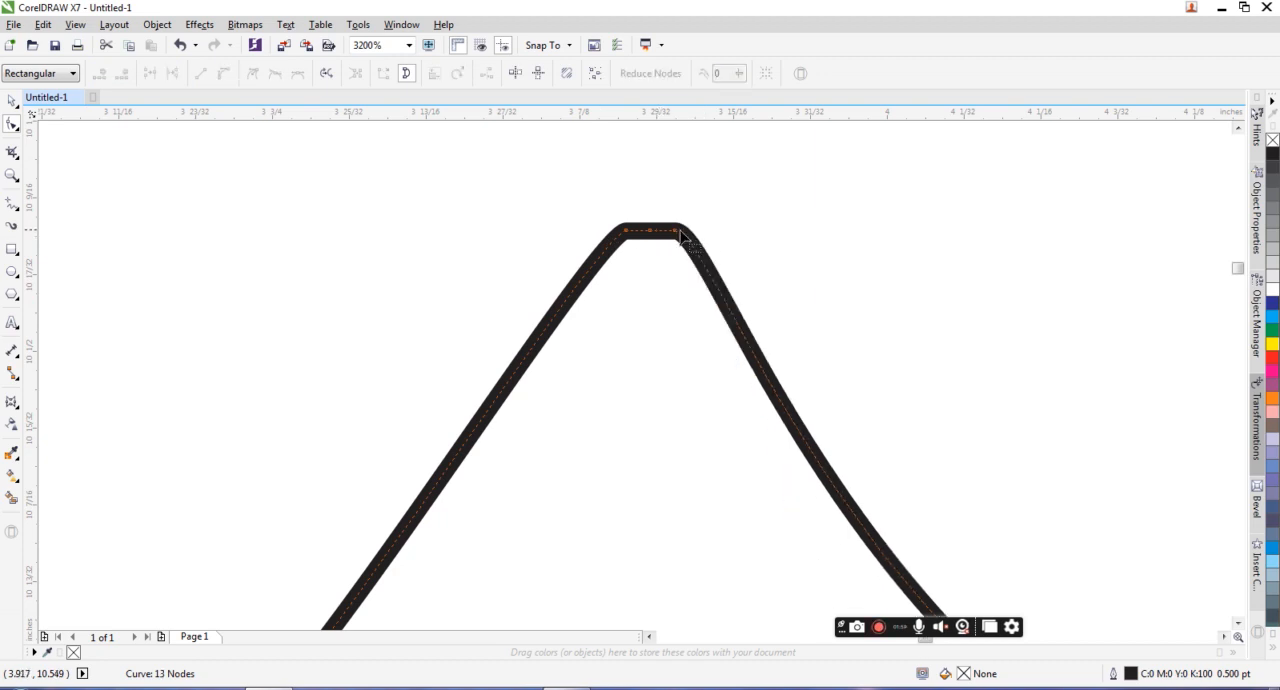
double_click(641, 234)
double_click(626, 233)
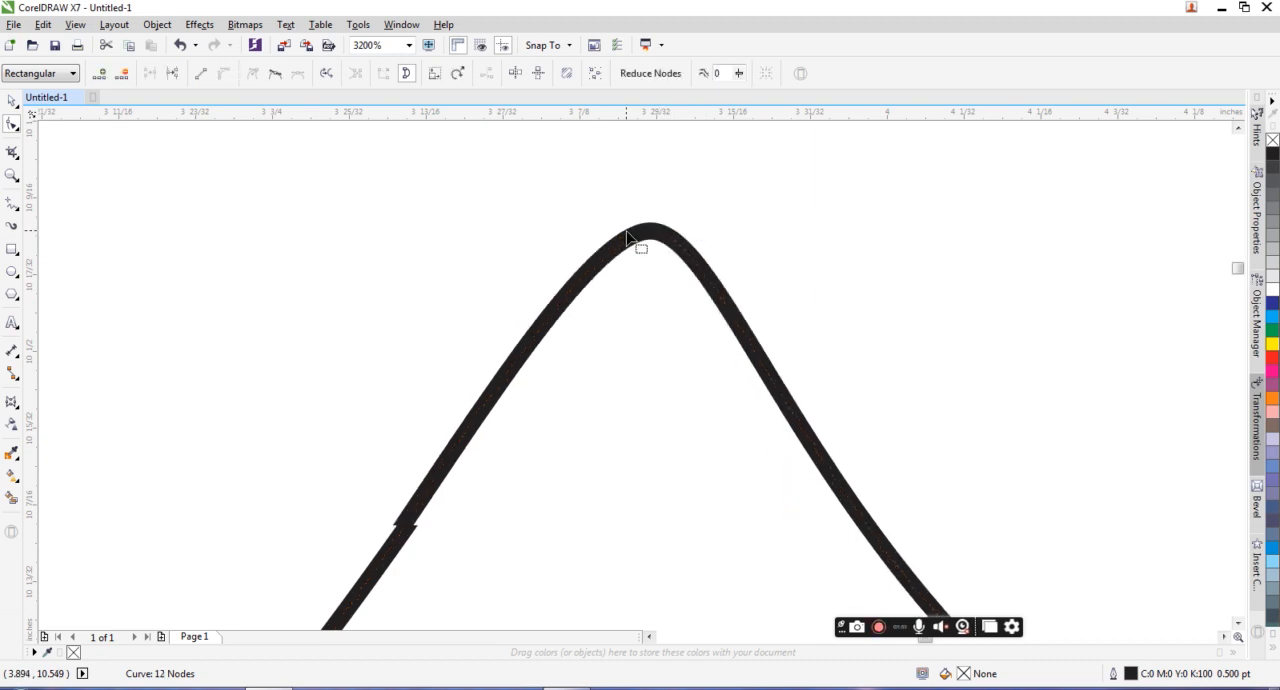
Step: Delete the surplus node on the left slope of the middle peak to smooth the curve
scroll(628, 237, "down", 8)
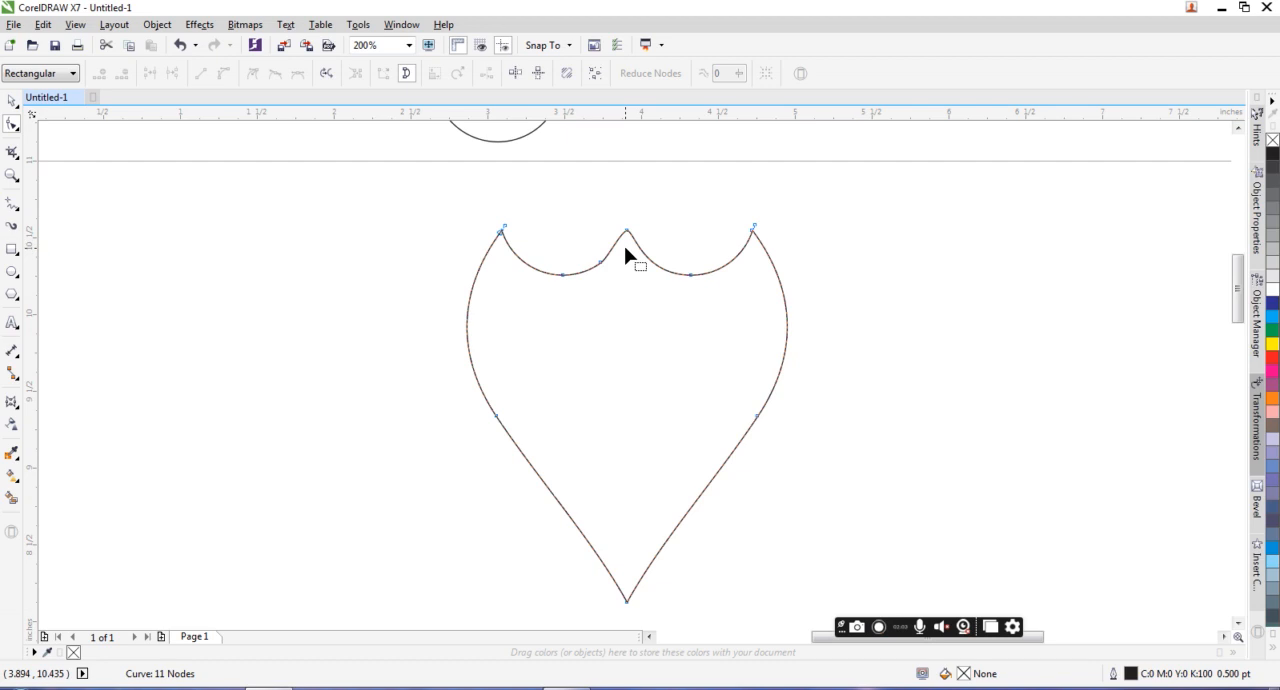
scroll(624, 244, "up", 1)
left_click_drag(551, 255, 603, 298)
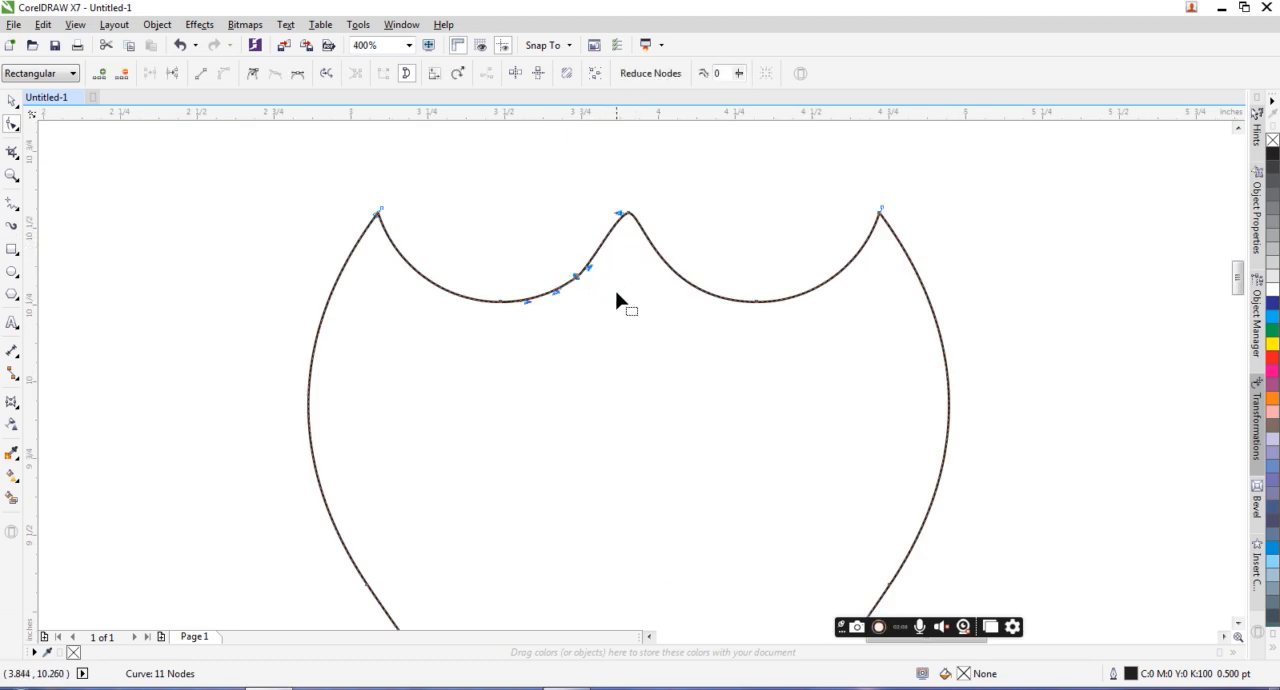
key("Delete")
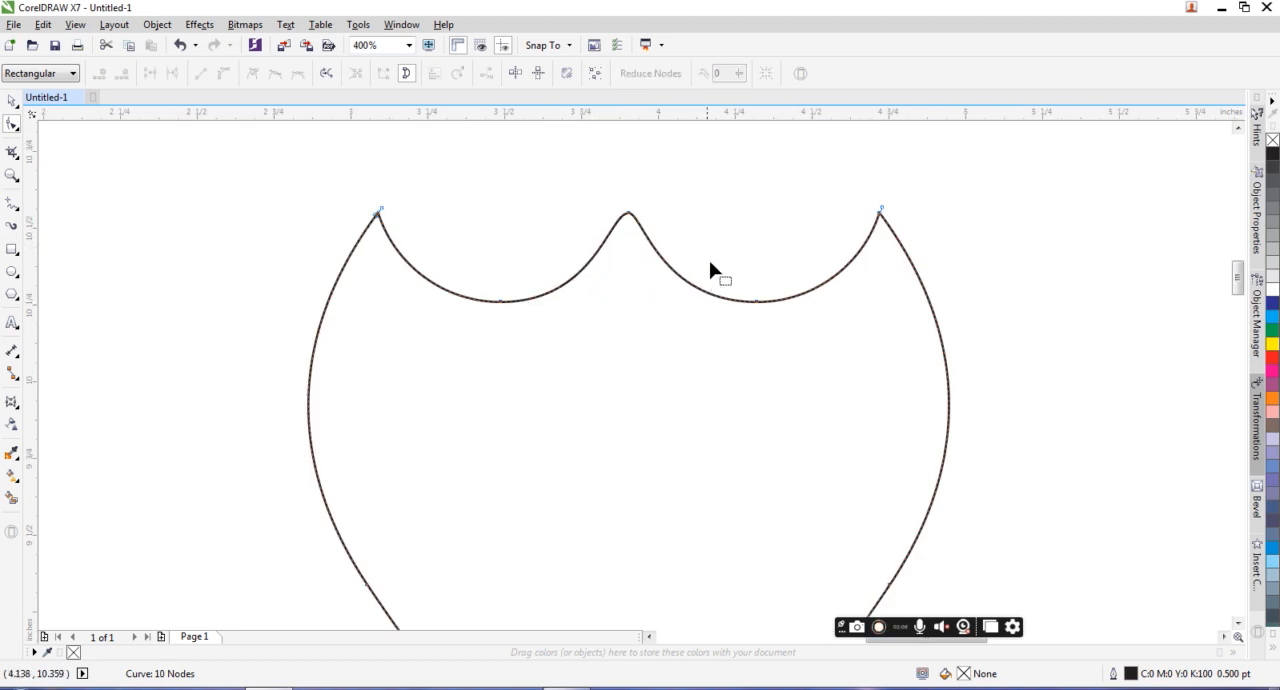
Step: Adjust the peak node's right curve handle outward and slightly down to reshape the top of the middle peak
scroll(627, 219, "up", 2)
left_click(628, 216)
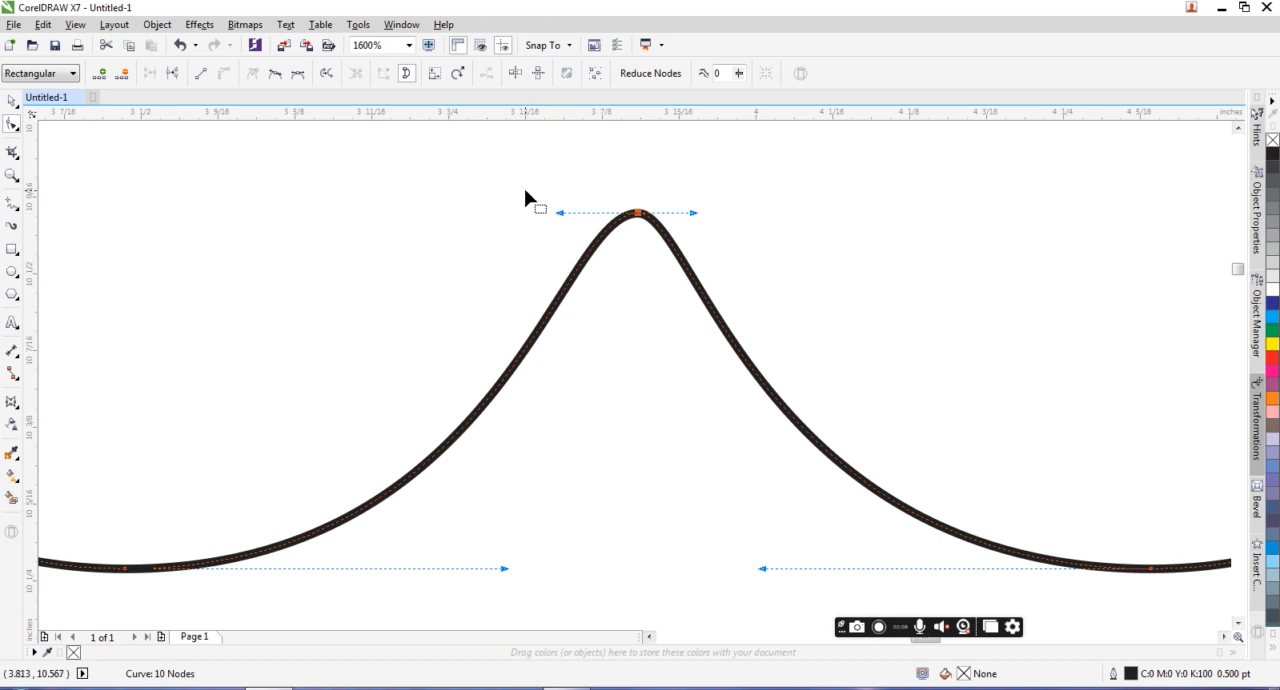
left_click_drag(697, 216, 720, 223)
scroll(720, 223, "down", 4)
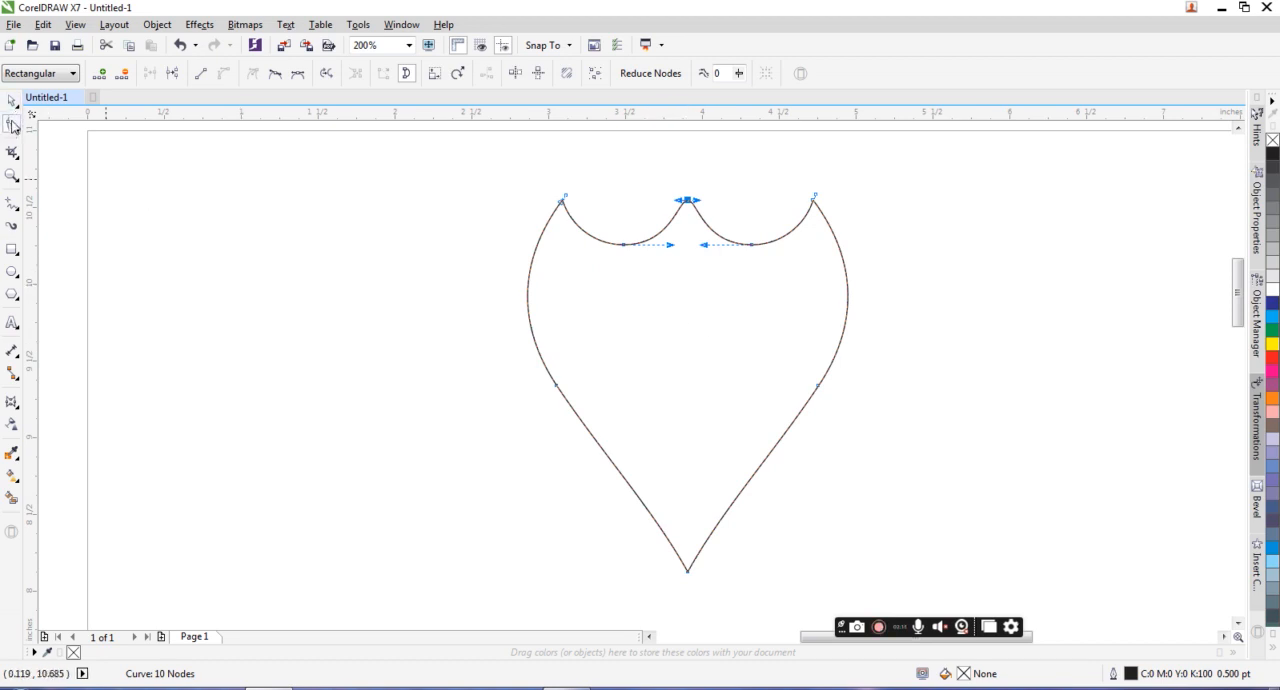
Step: Delete the lower node on each side of the shield, and pull the bottom node's two curve handles outward to round the lower sides
double_click(556, 386)
double_click(819, 386)
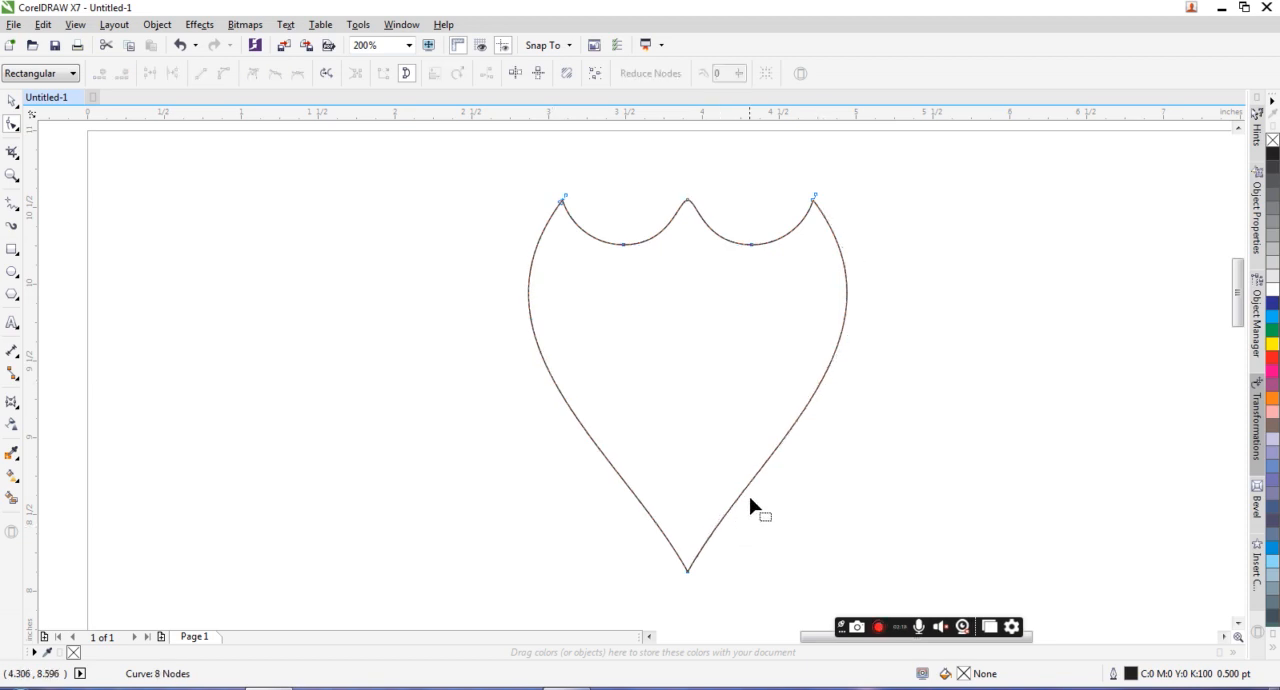
left_click(688, 572)
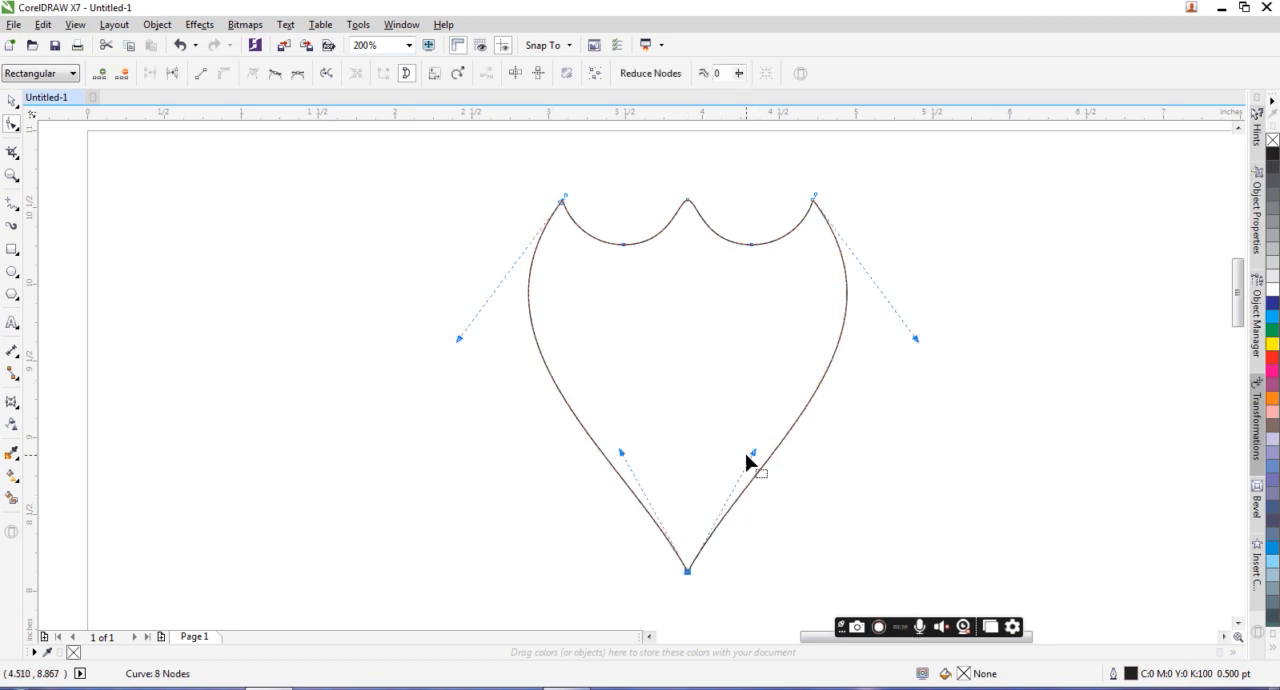
left_click_drag(747, 455, 800, 493)
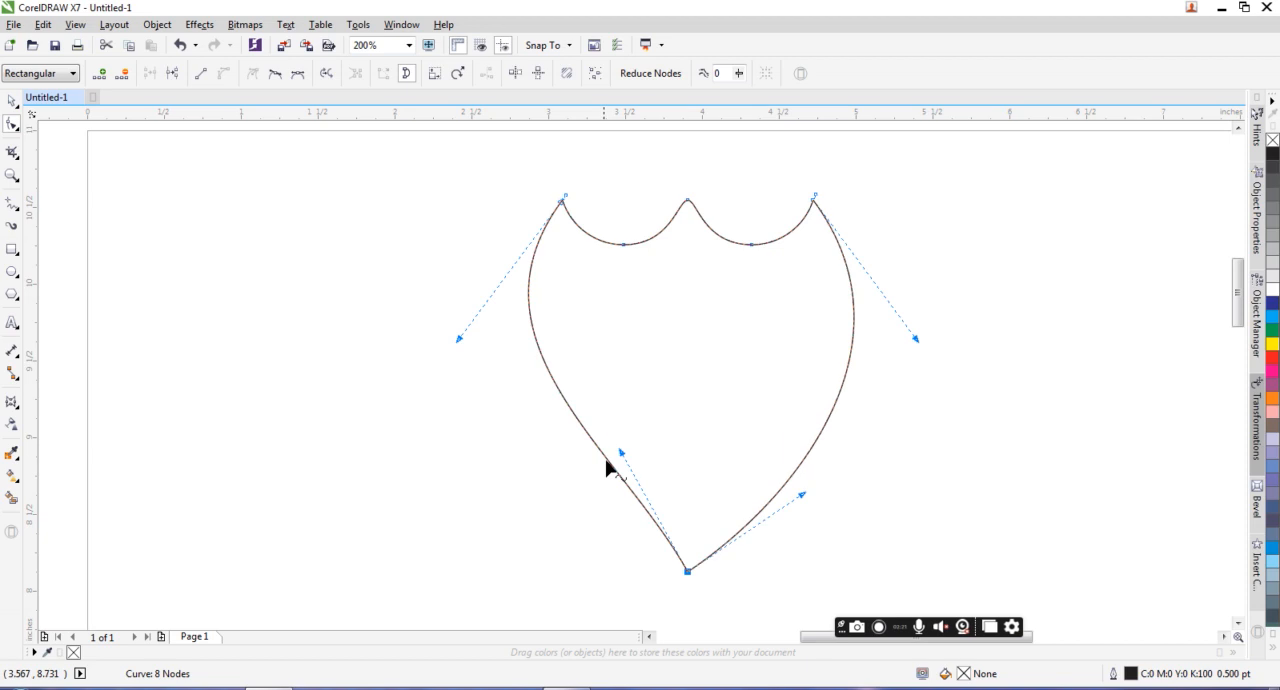
left_click_drag(619, 455, 569, 486)
scroll(826, 451, "down", 2)
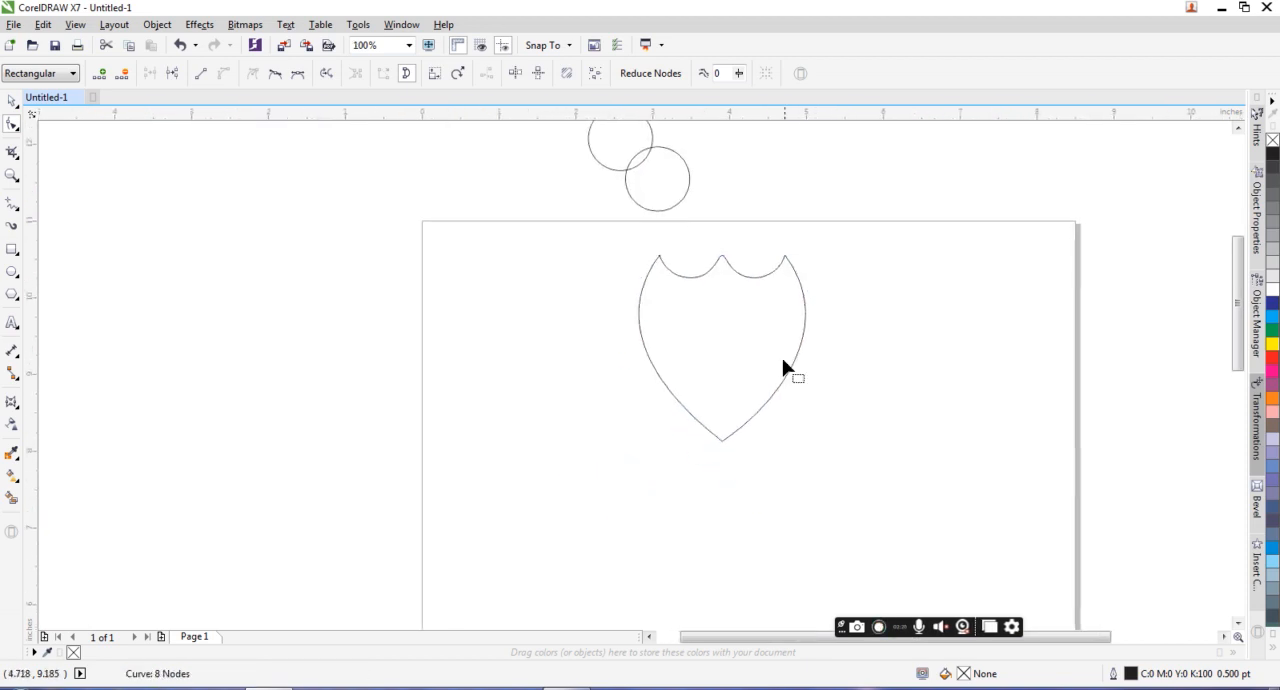
scroll(777, 356, "up", 2)
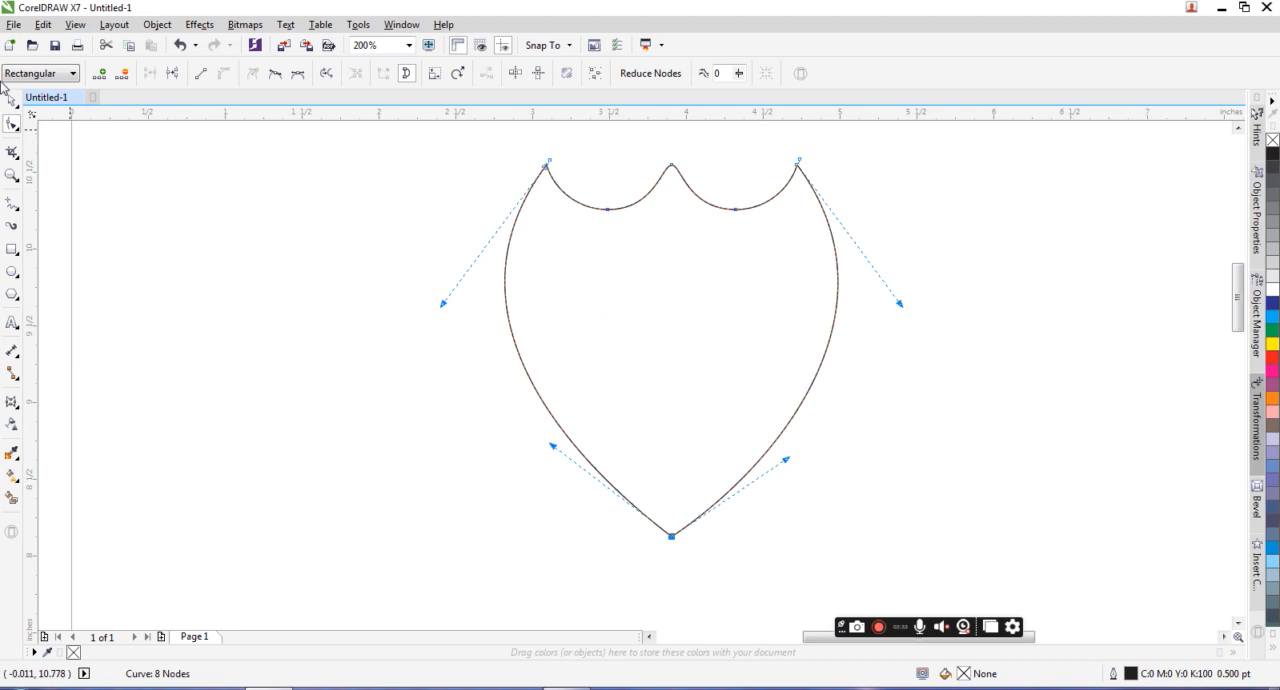
Step: Apply an inside contour to the shield with one step and a 0.1-inch offset
key("space")
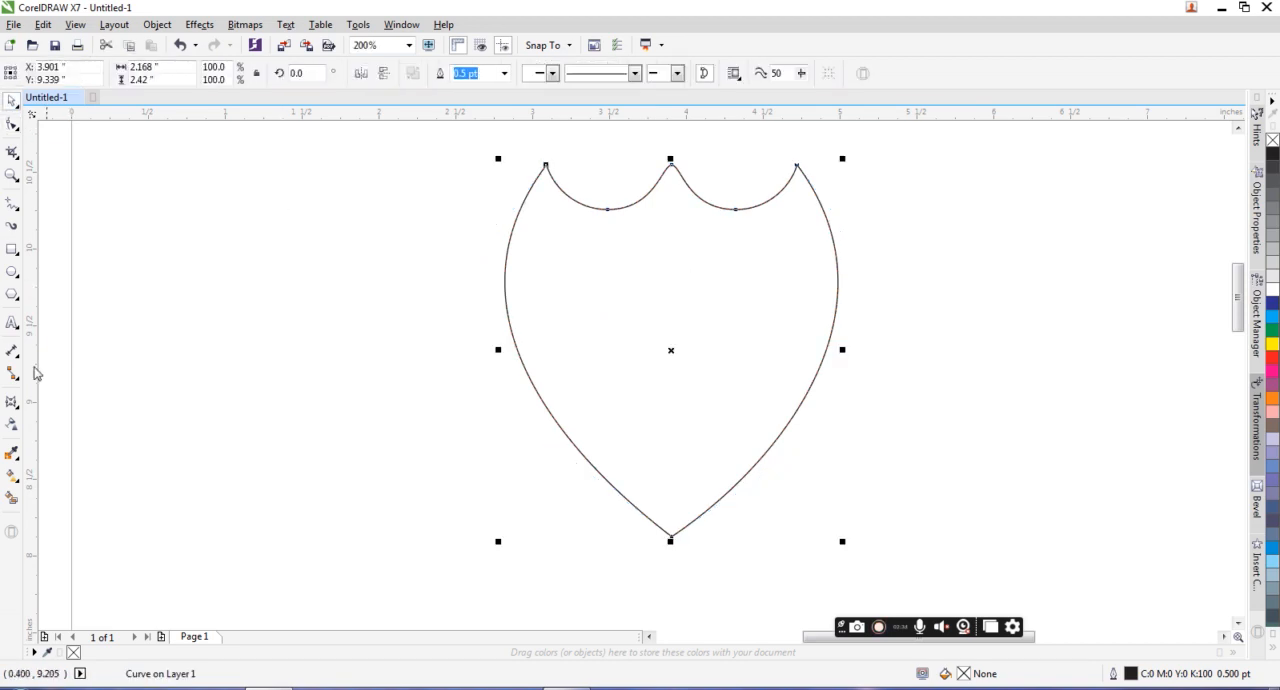
left_click(17, 404)
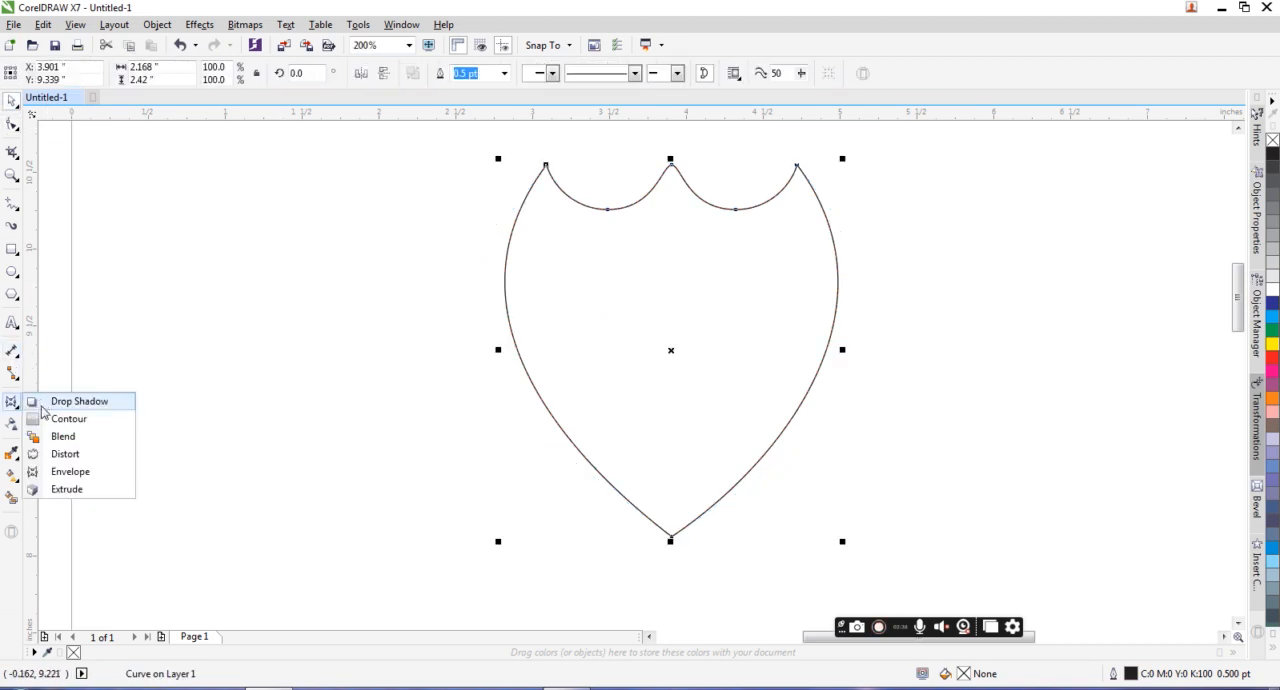
left_click(75, 417)
left_click(369, 76)
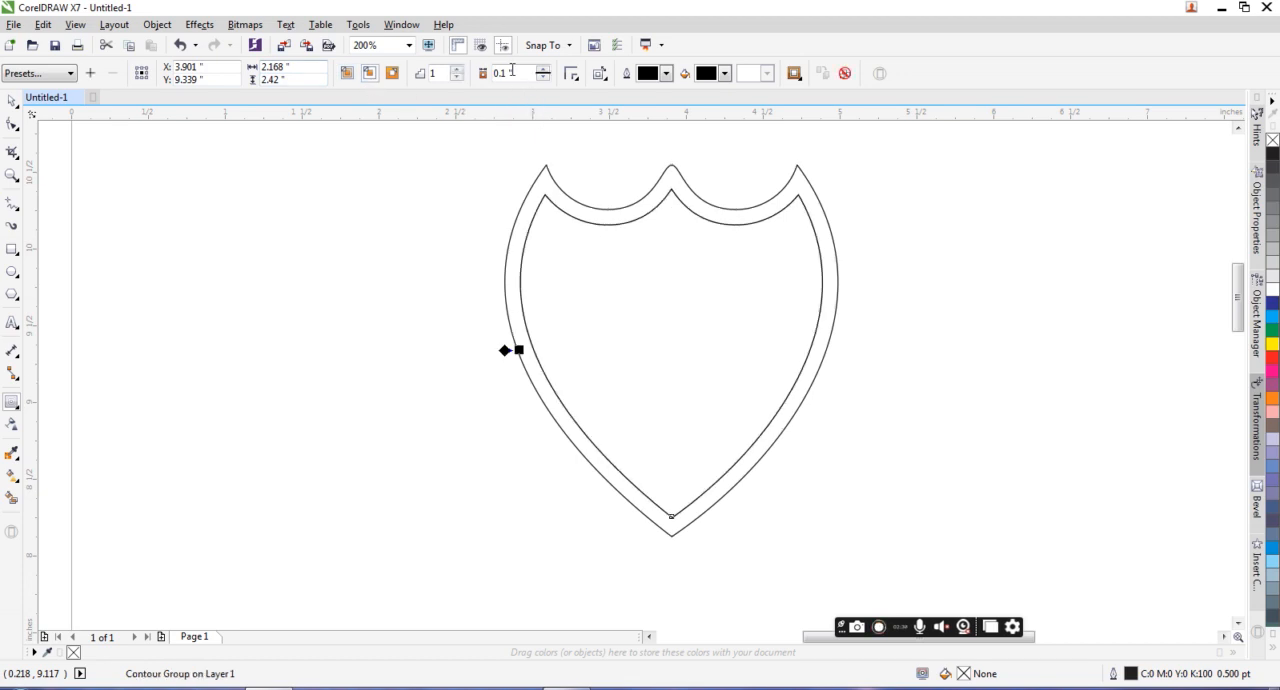
Step: Break apart the shield's contour group into separate outlines
left_click(16, 103)
left_click(646, 233)
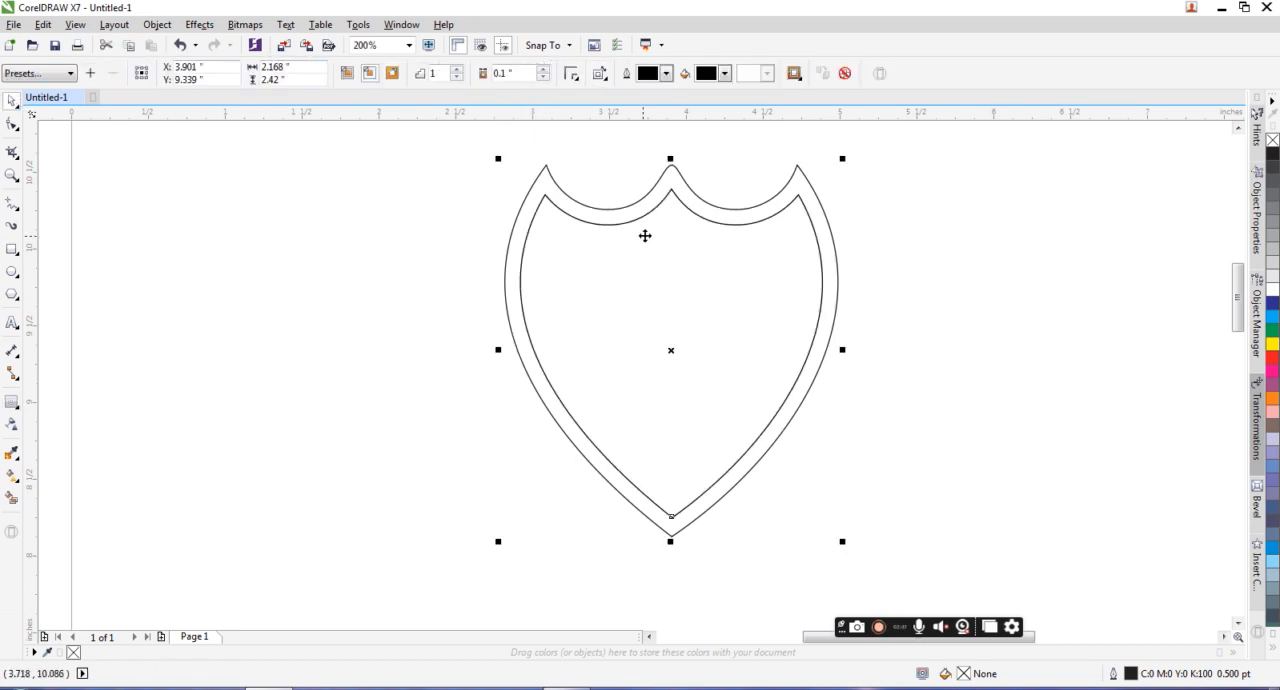
left_click(242, 26)
key("Escape")
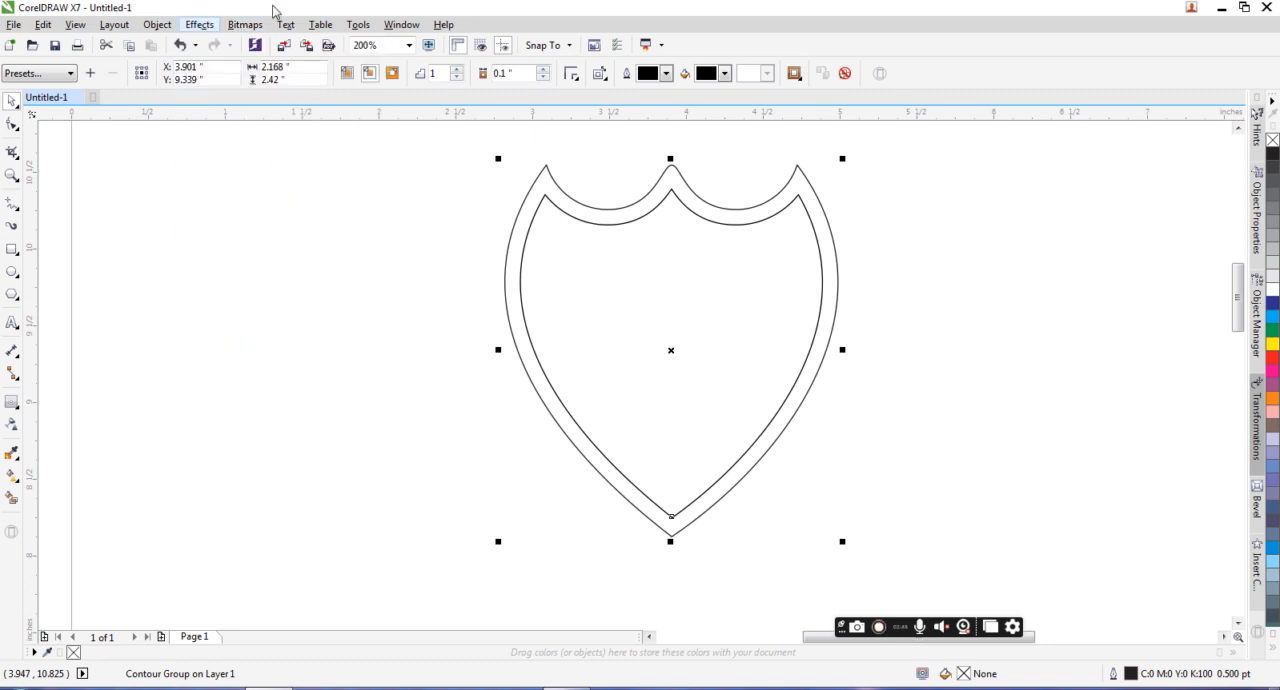
left_click(245, 24)
mouse_move(157, 27)
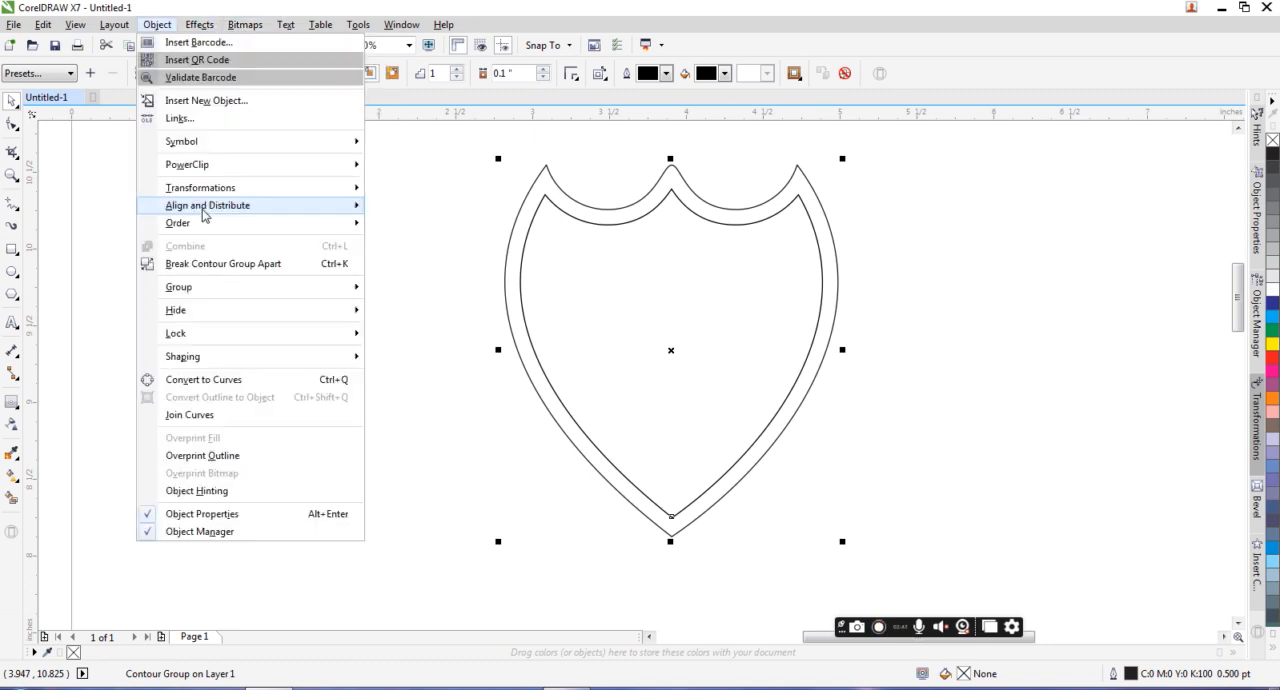
left_click(211, 264)
Step: Move the outer shield outline well to the right and shift the inner outline slightly to the left
left_click(554, 189)
left_click_drag(554, 189, 991, 200)
left_click_drag(678, 267, 624, 264)
Step: Enlarge the inner shield outline proportionally about its center to about 104.8 percent
scroll(642, 264, "down", 1)
scroll(637, 288, "up", 1)
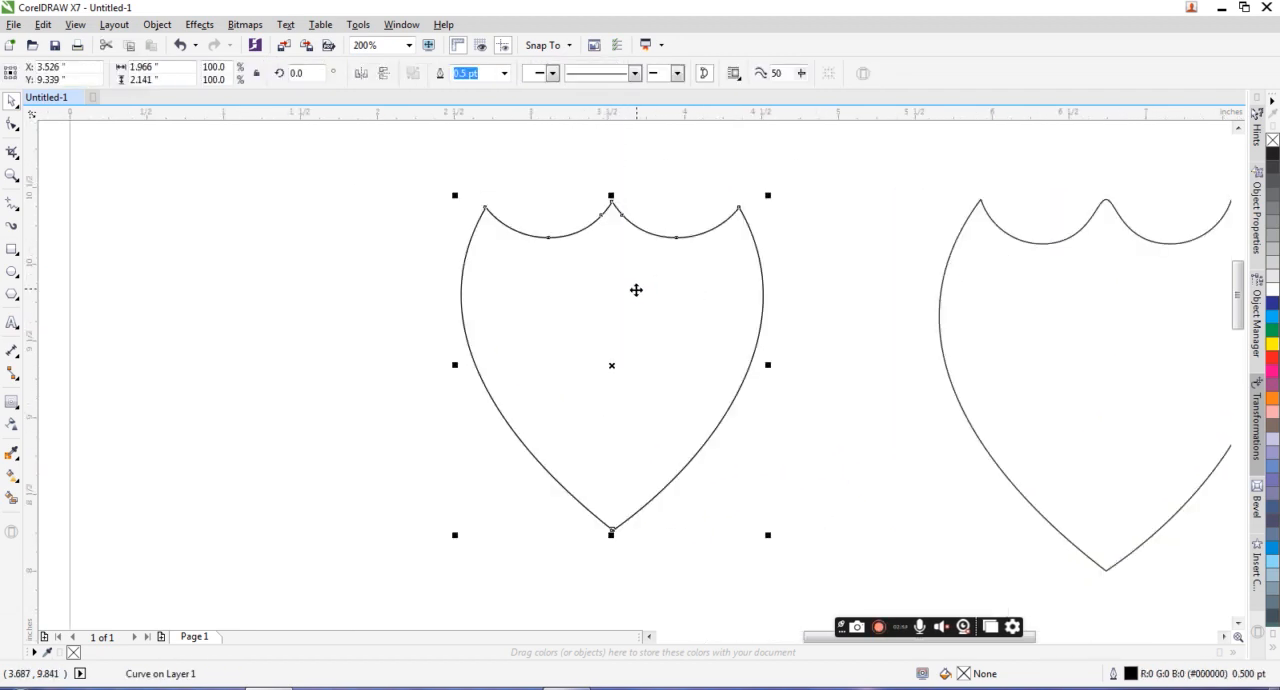
left_click_drag(768, 199, 776, 188)
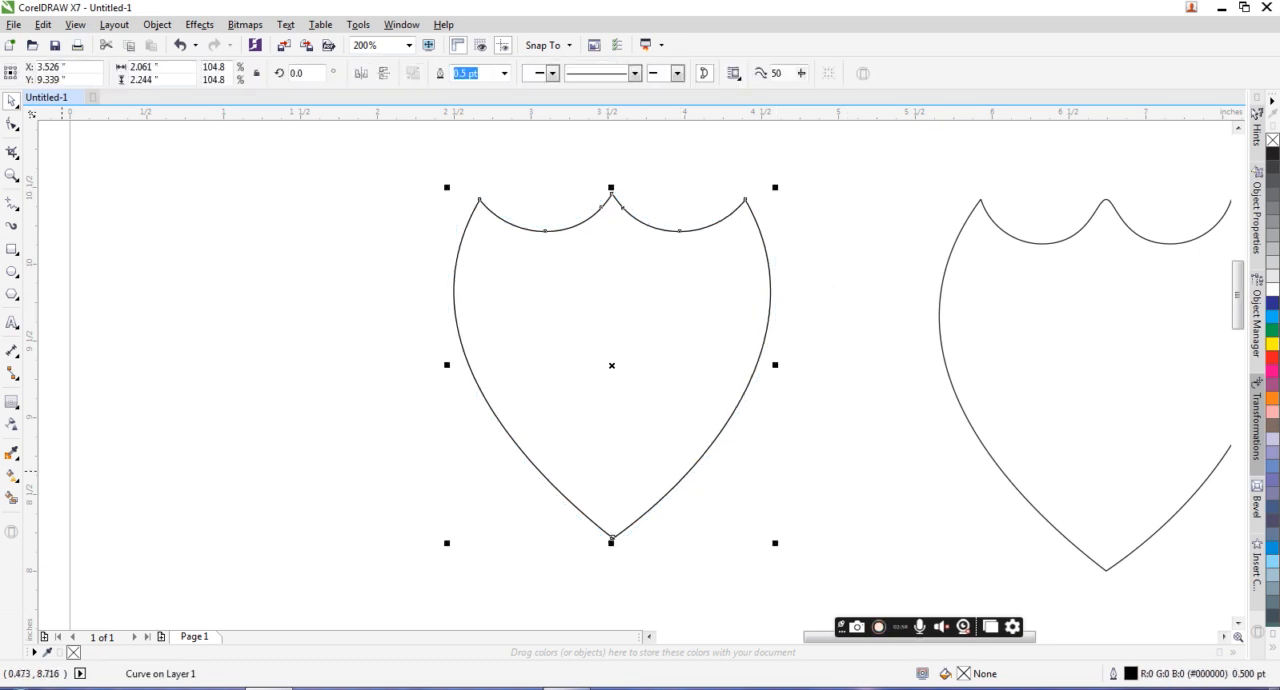
Step: Apply an outside contour to the enlarged shield with two steps and a 0.03-inch offset
left_click(27, 411)
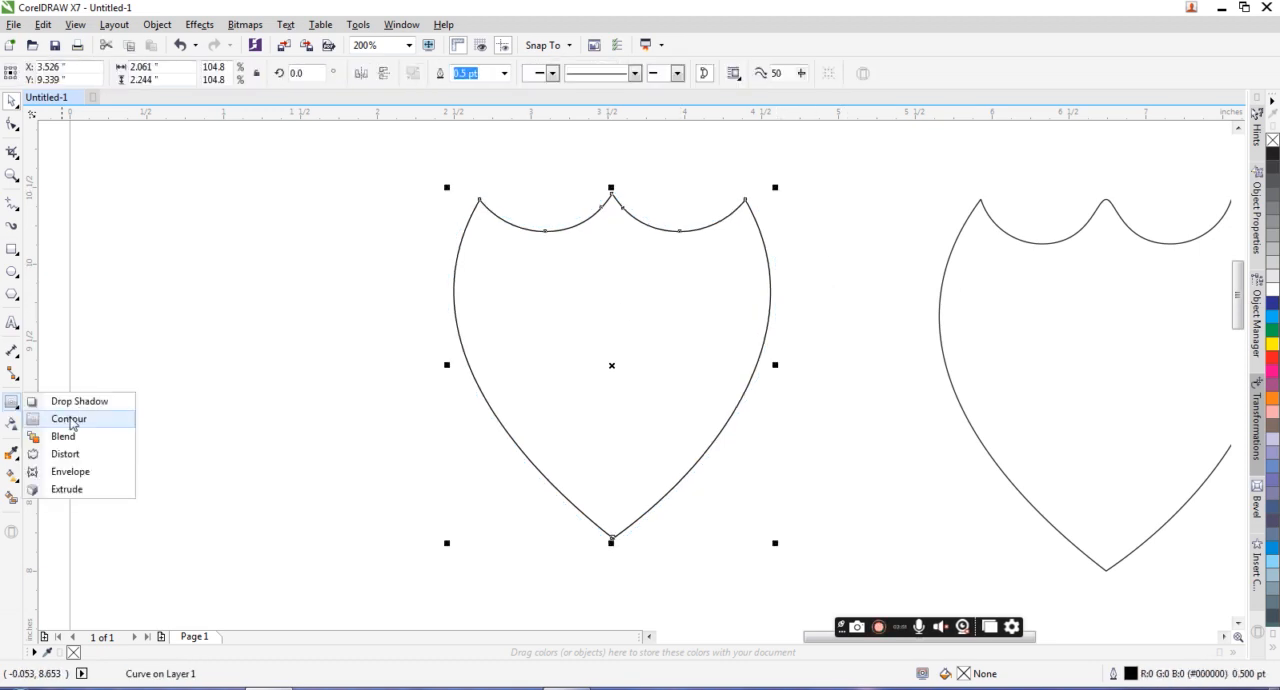
left_click(78, 419)
left_click(392, 74)
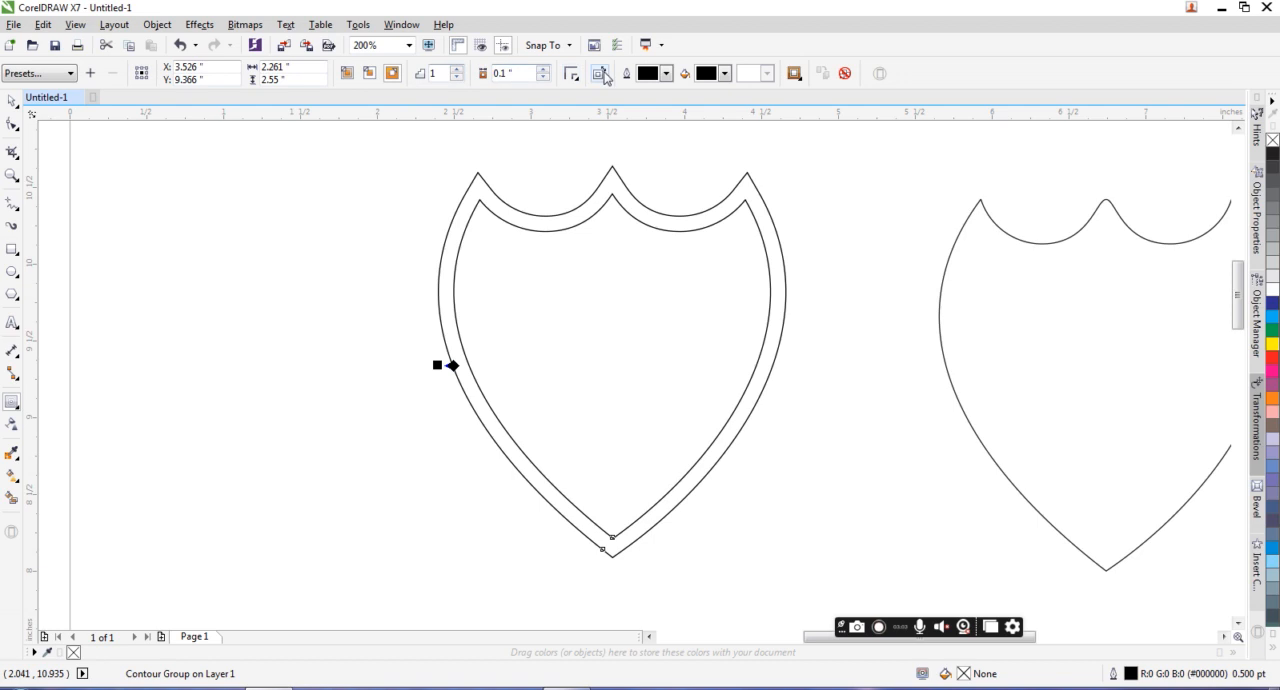
left_click(545, 71)
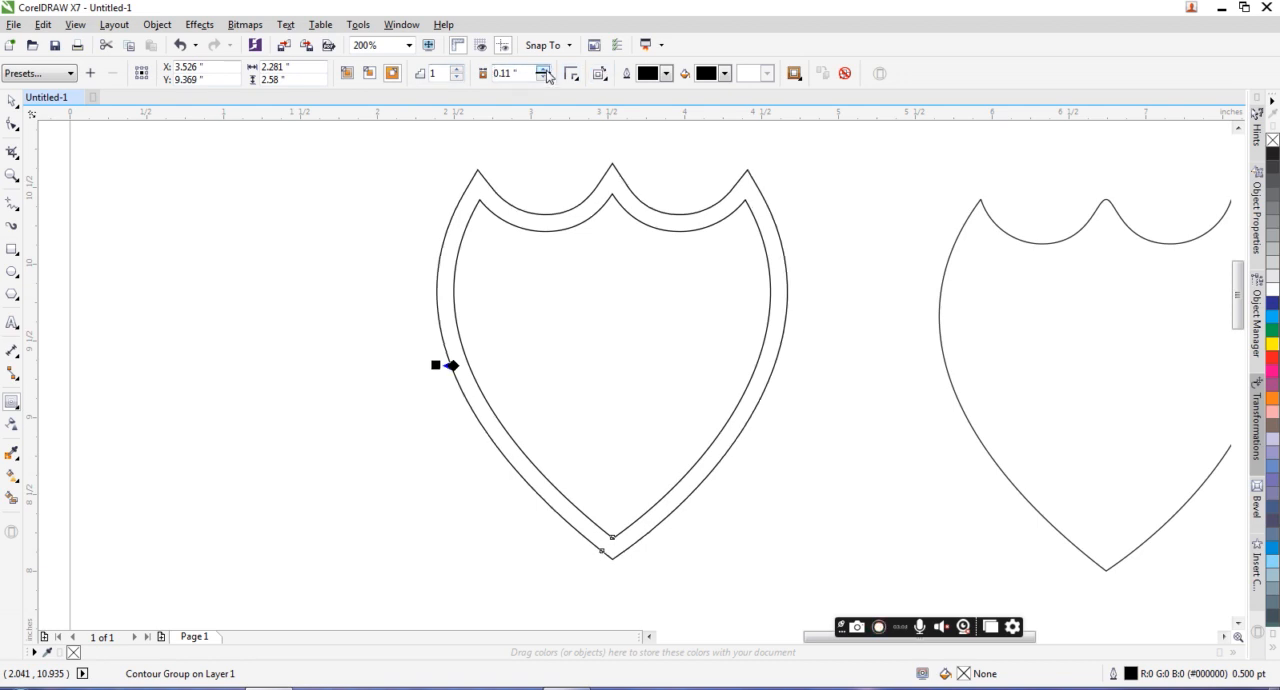
left_click(457, 68)
left_click(543, 78)
left_click(543, 78)
left_click(543, 78)
left_click(543, 78)
left_click(543, 78)
left_click(543, 78)
left_click(543, 78)
left_click(543, 78)
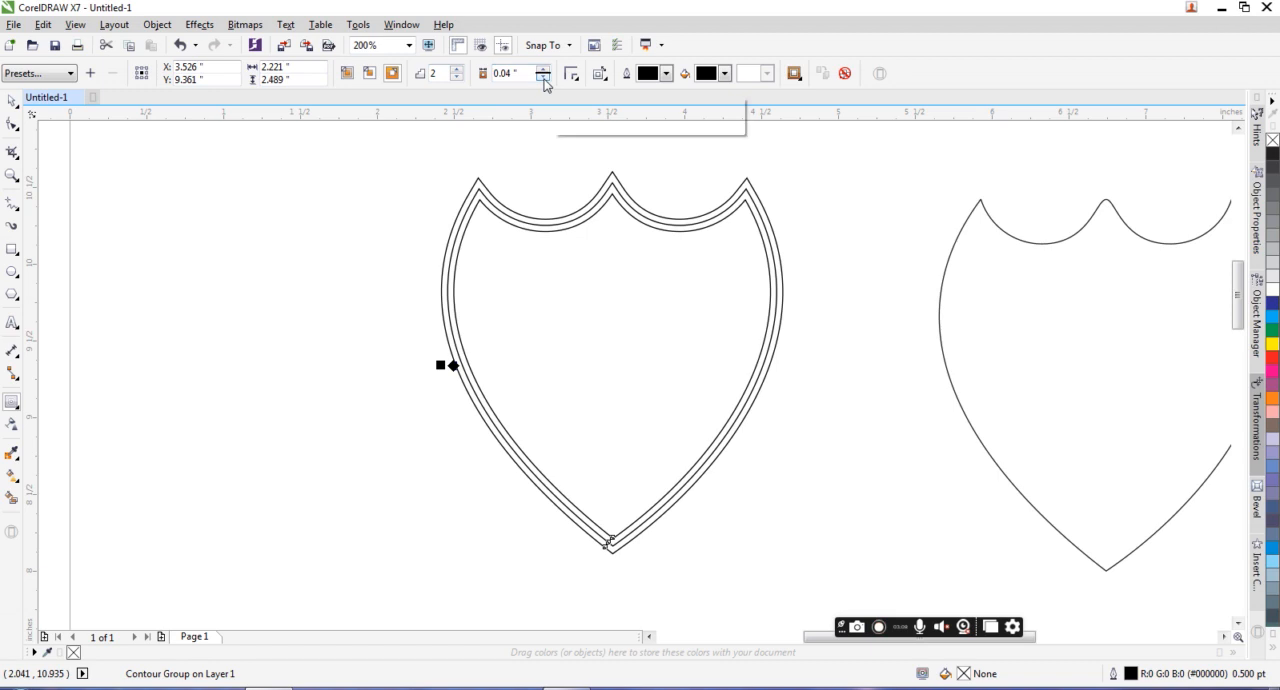
Step: Break apart the two-step contour group around the shield
left_click(12, 101)
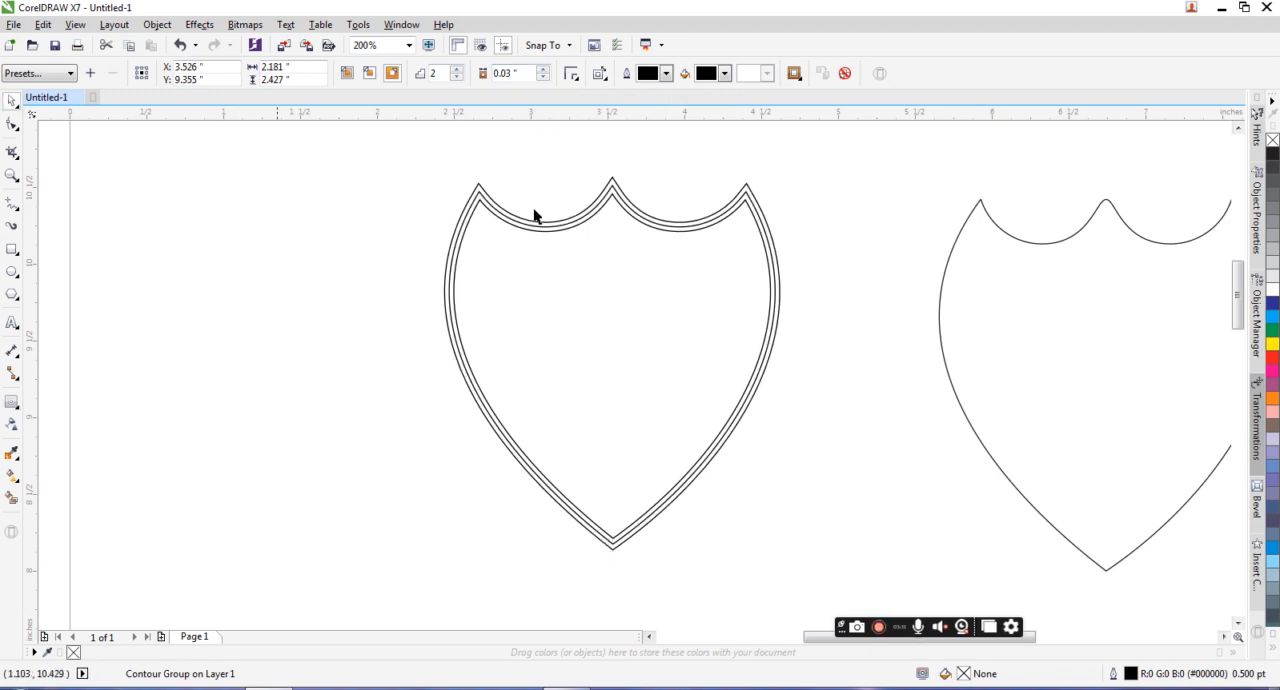
left_click(552, 228)
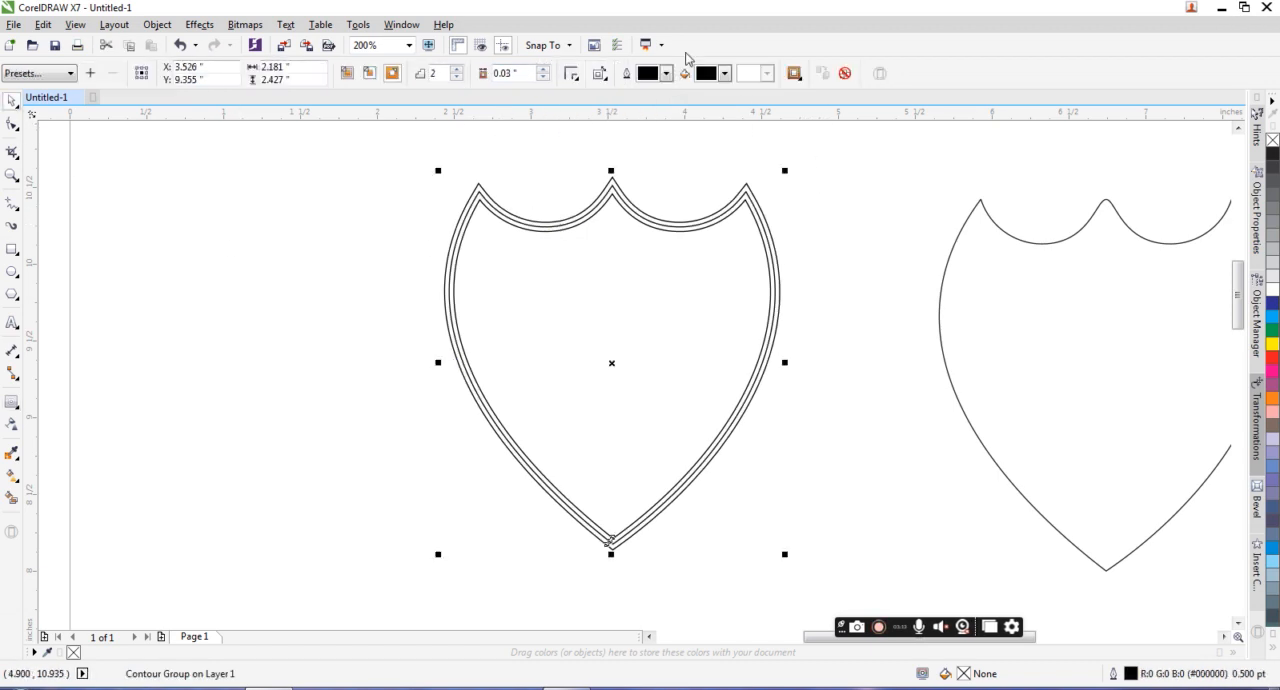
left_click(521, 242)
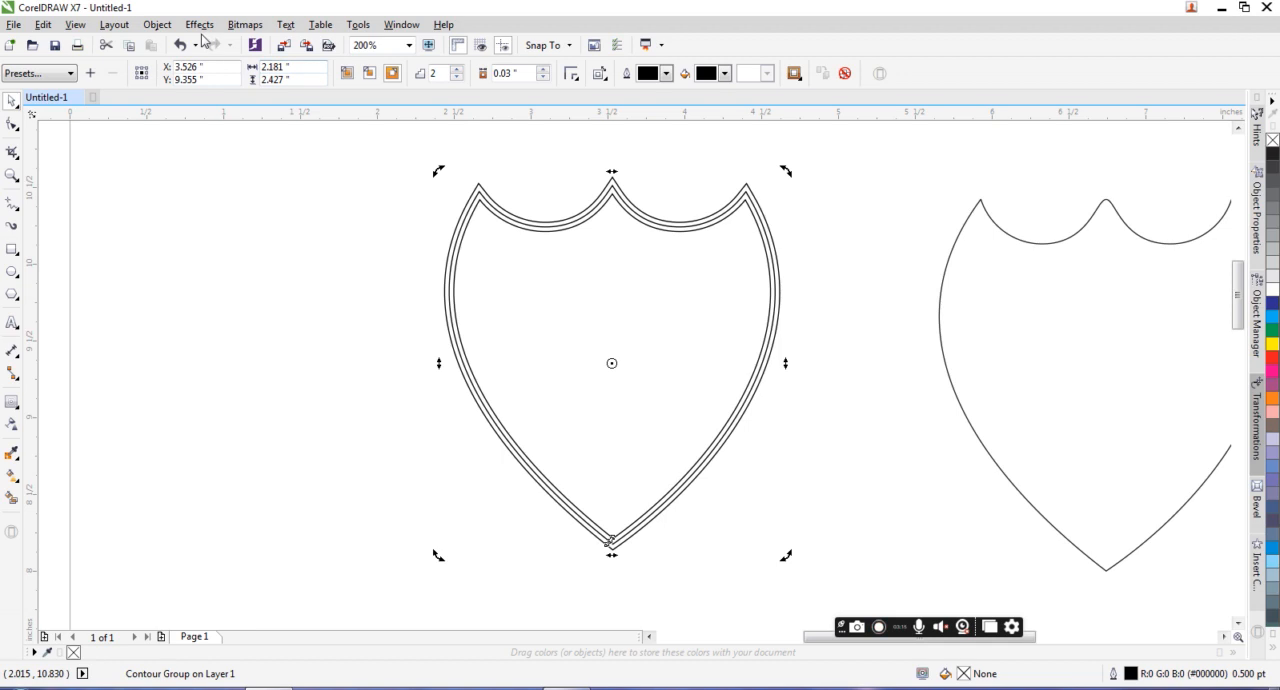
left_click(157, 24)
left_click(282, 265)
left_click(478, 213)
left_click(487, 199)
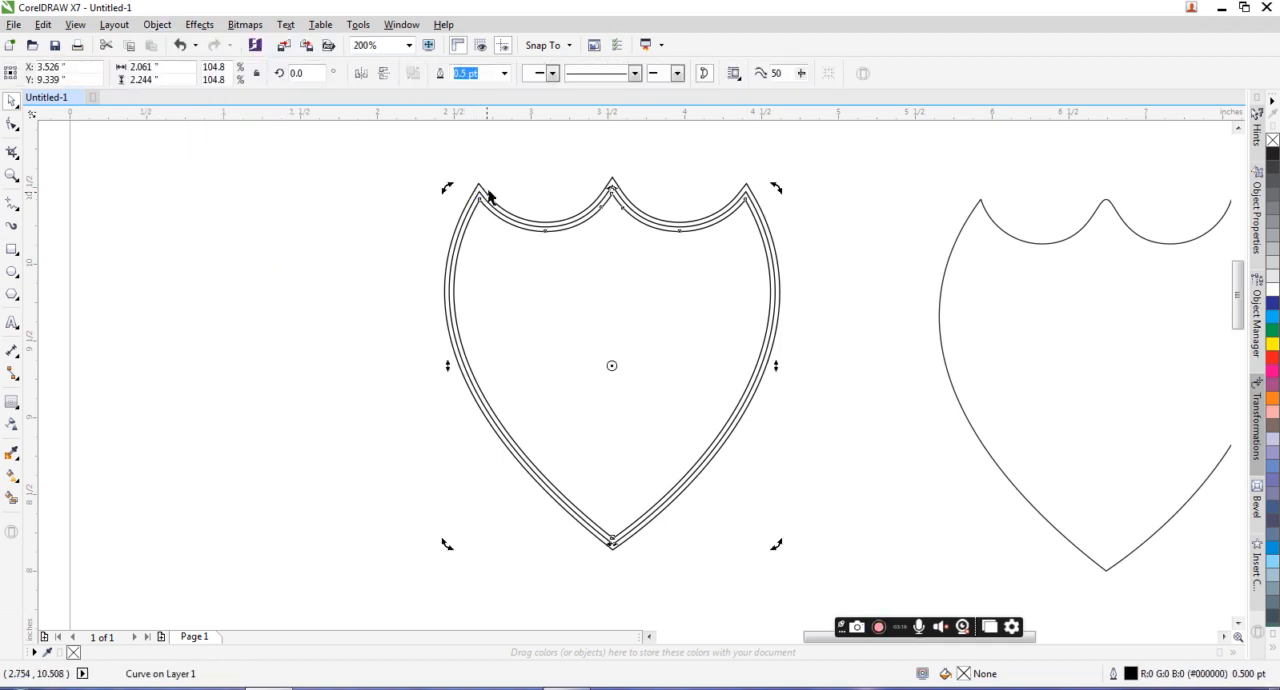
left_click(484, 188)
left_click(526, 76)
left_click(643, 272)
left_click(646, 274)
scroll(646, 275, "up", 1)
scroll(647, 277, "down", 2)
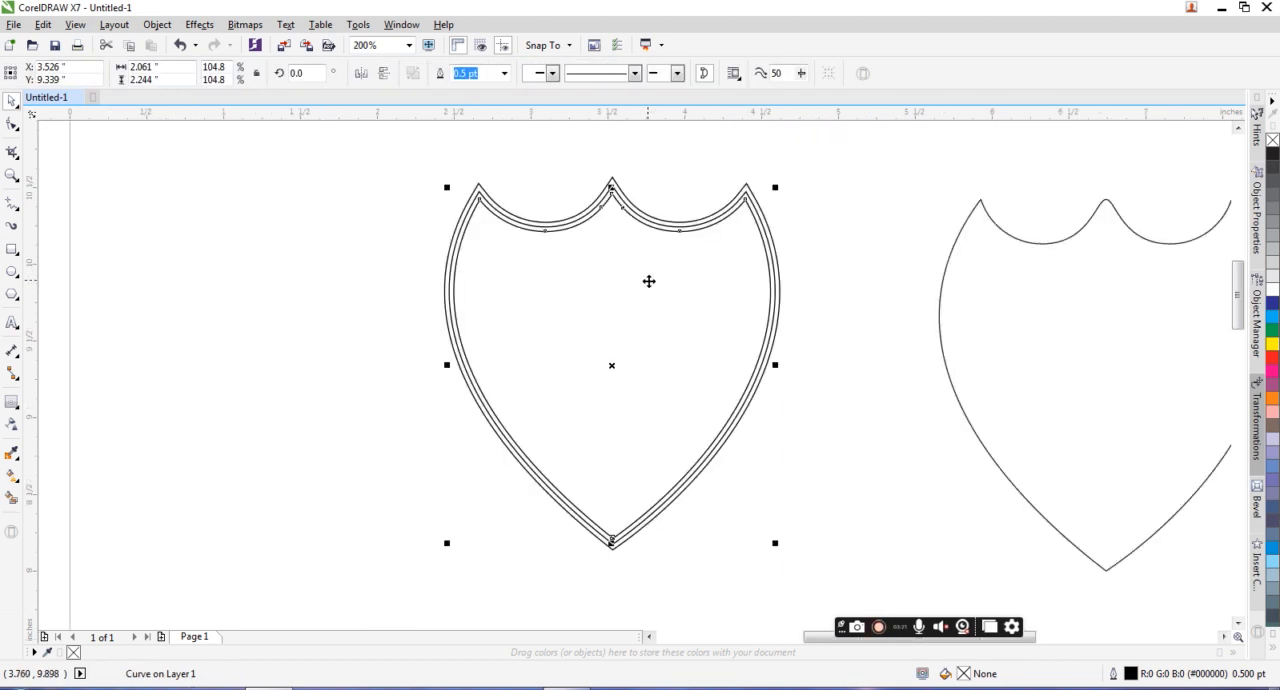
scroll(652, 305, "up", 1)
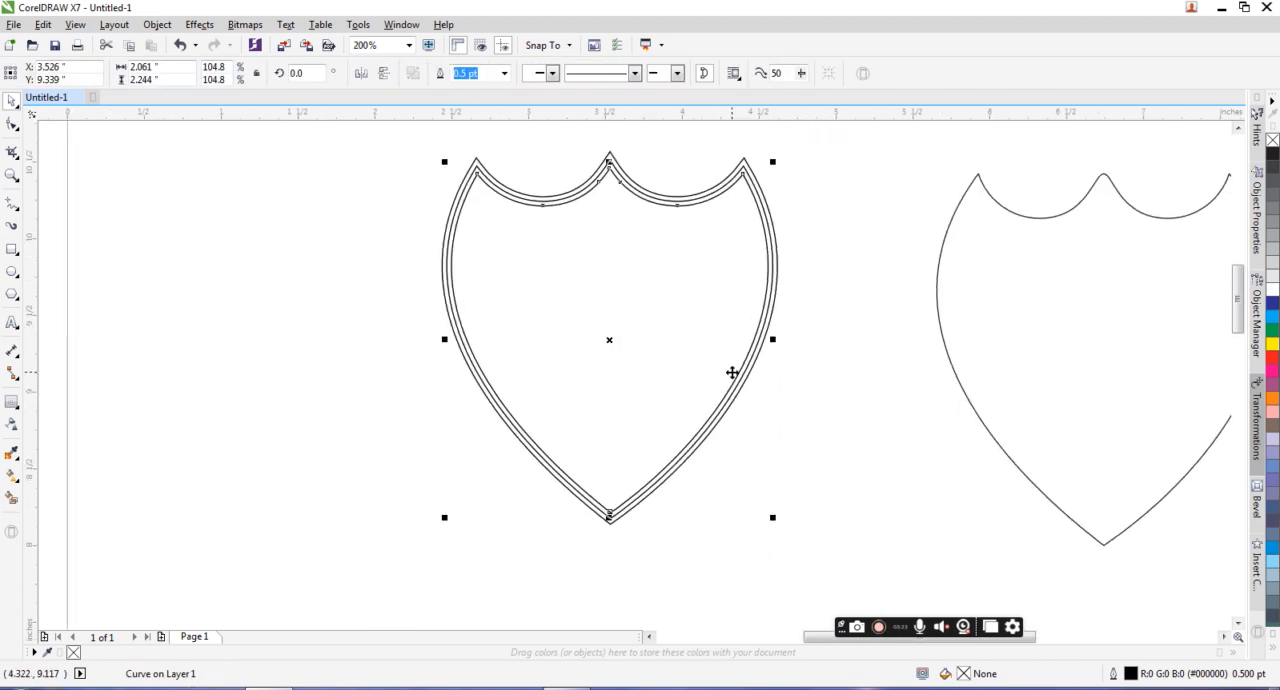
left_click(11, 408)
left_click(13, 431)
left_click(14, 405)
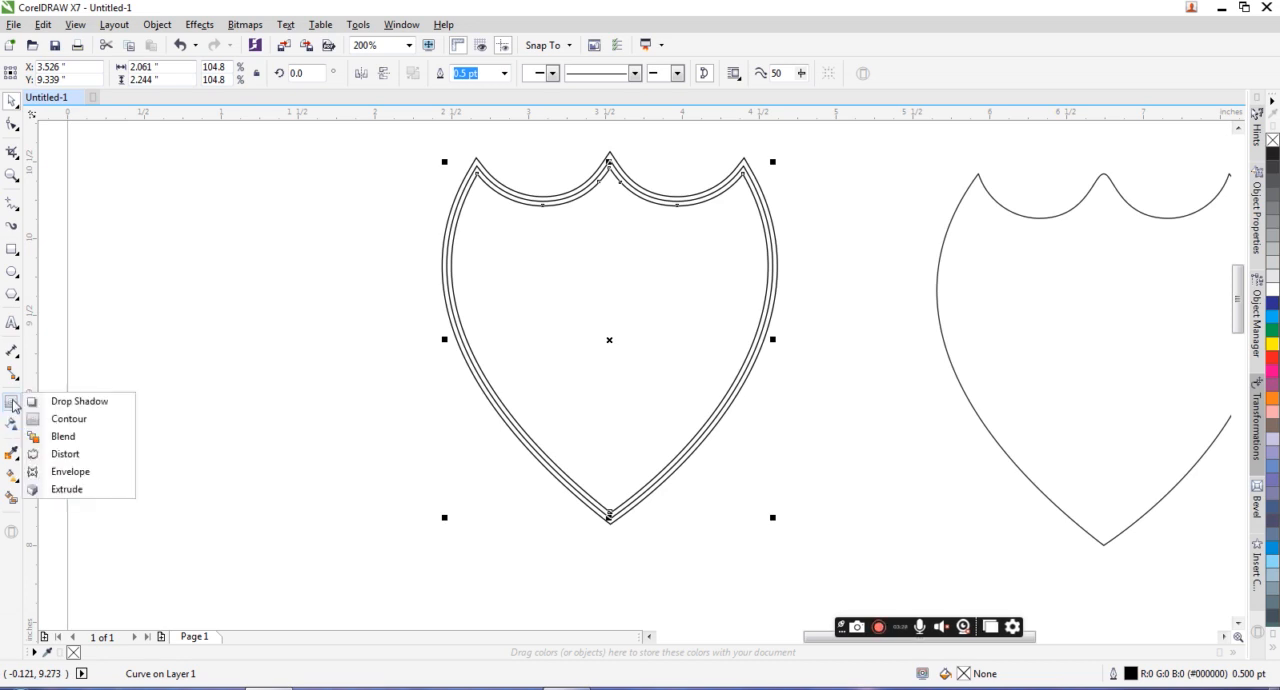
Step: Draw a wide rectangle about 2.286 by 0.333 inches across the shield's lower part
left_click(12, 249)
mouse_move(436, 444)
left_mouse_down()
mouse_move(486, 480)
mouse_move(788, 496)
left_mouse_up()
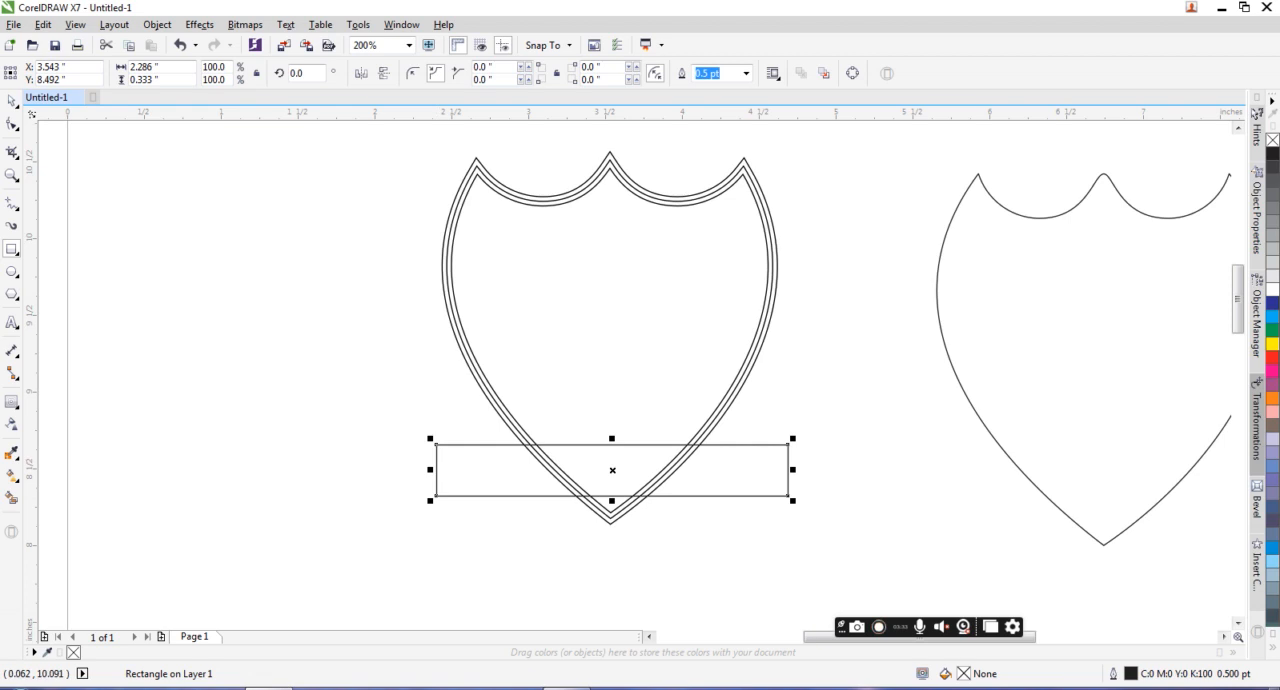
left_click(12, 103)
Step: Move the rectangle directly below the shield's tip and center it horizontally on the shield
left_click_drag(626, 444, 626, 401)
scroll(626, 415, "up", 2)
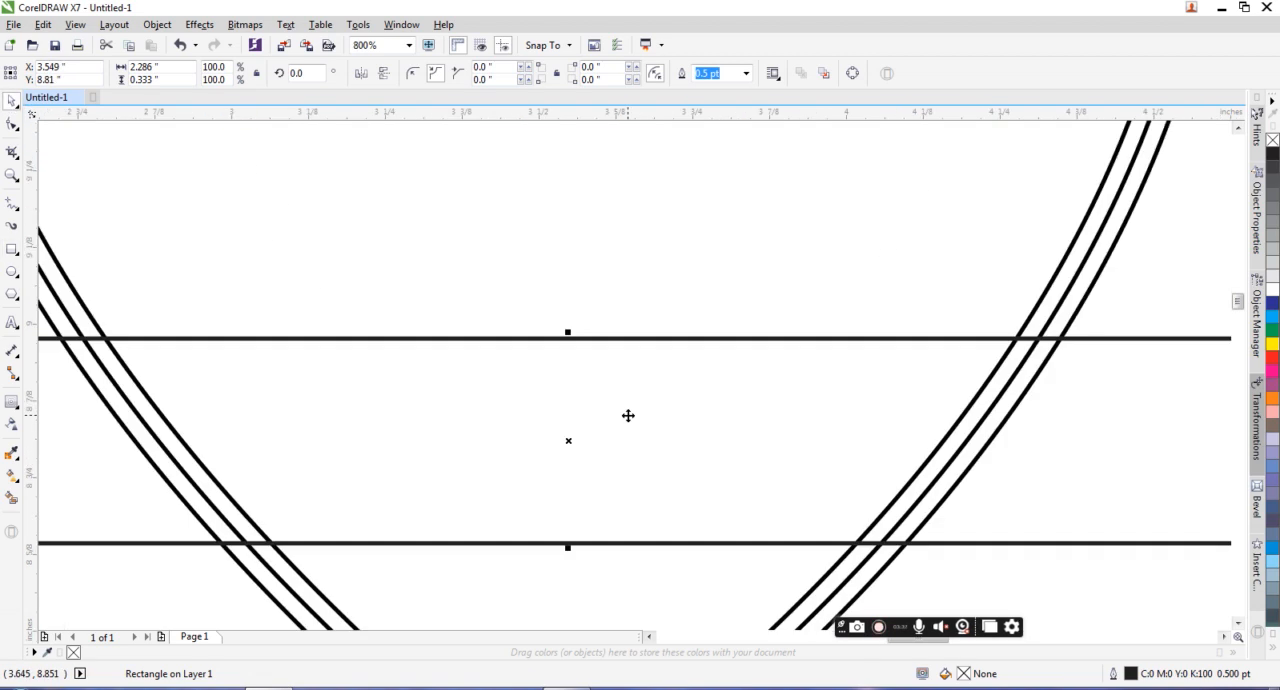
scroll(627, 415, "down", 2)
scroll(628, 415, "down", 2)
left_click_drag(640, 320, 643, 447)
left_click(646, 294, "shift")
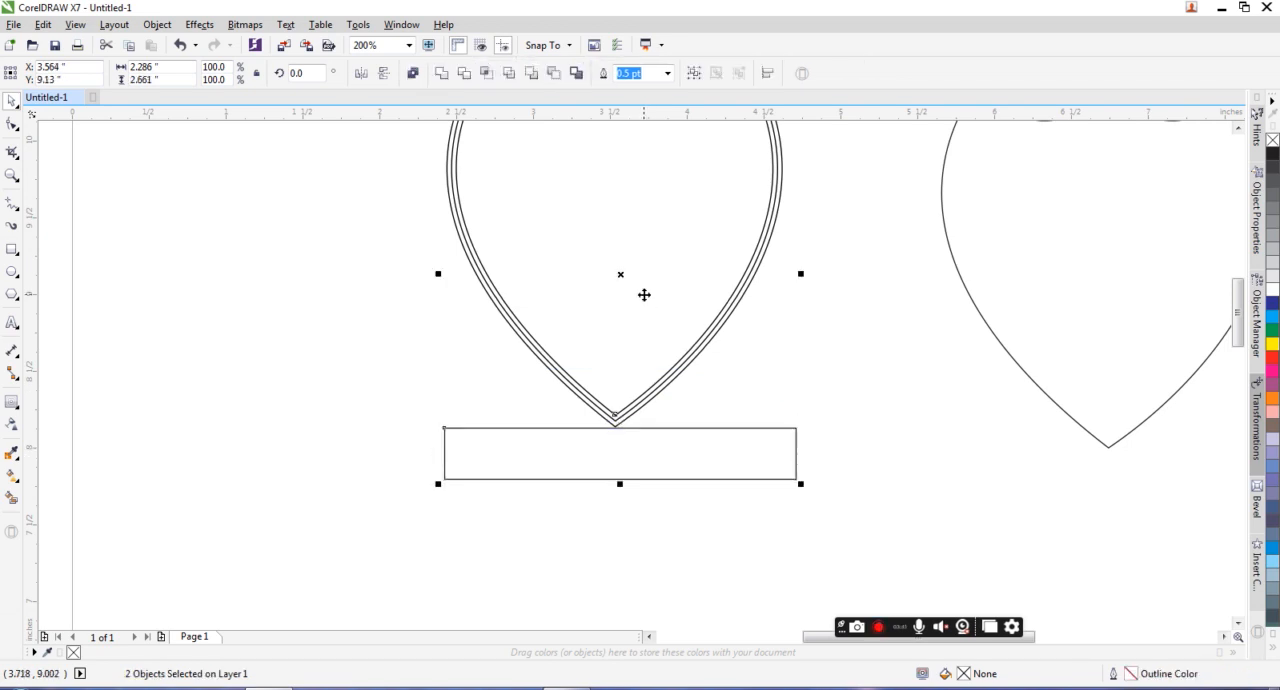
key("c")
Step: Stretch the rectangle downward to about 0.432 inches high, and place a copy overlapping its left part, extended upward to about 0.625 inches high
left_click(694, 440)
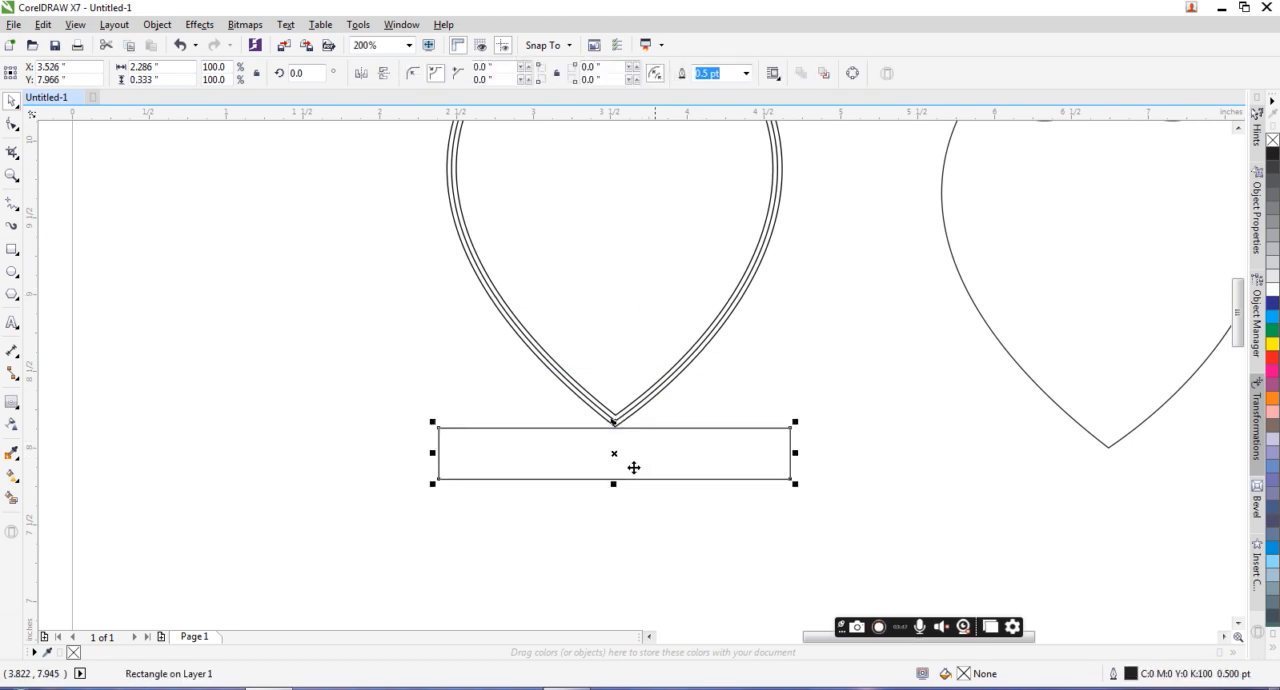
left_click_drag(616, 487, 614, 501)
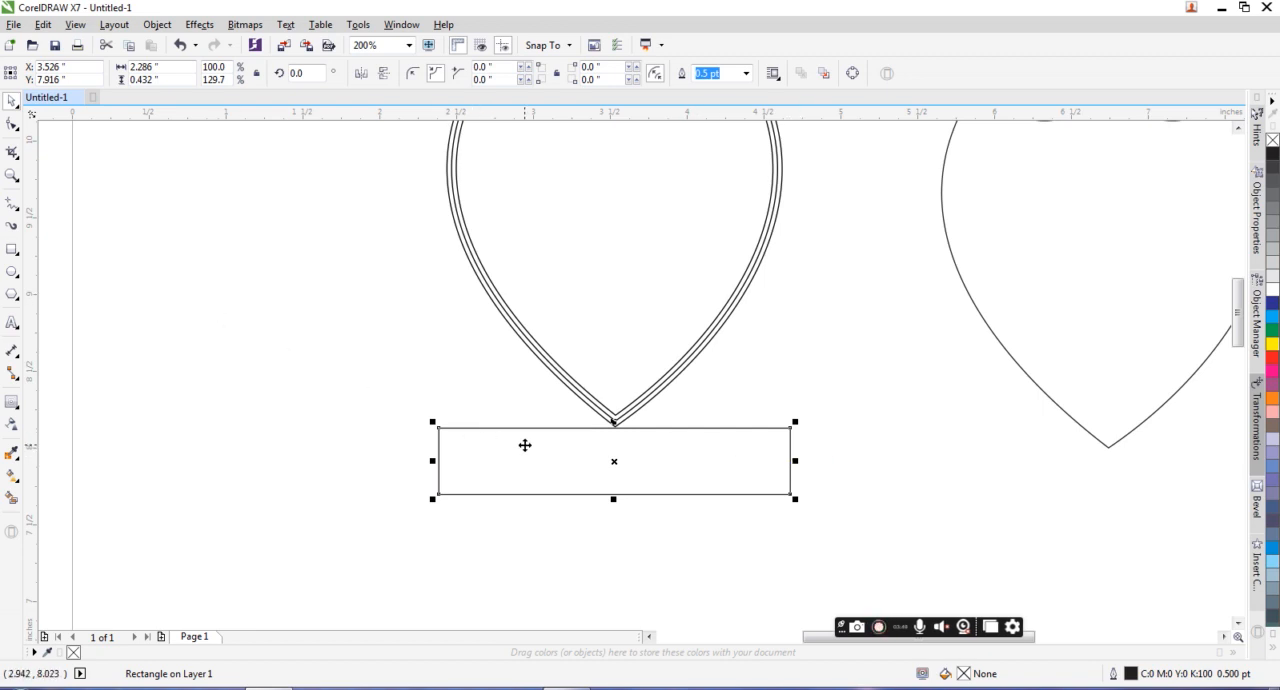
left_click_drag(724, 449, 522, 447)
left_click_drag(412, 421, 421, 398)
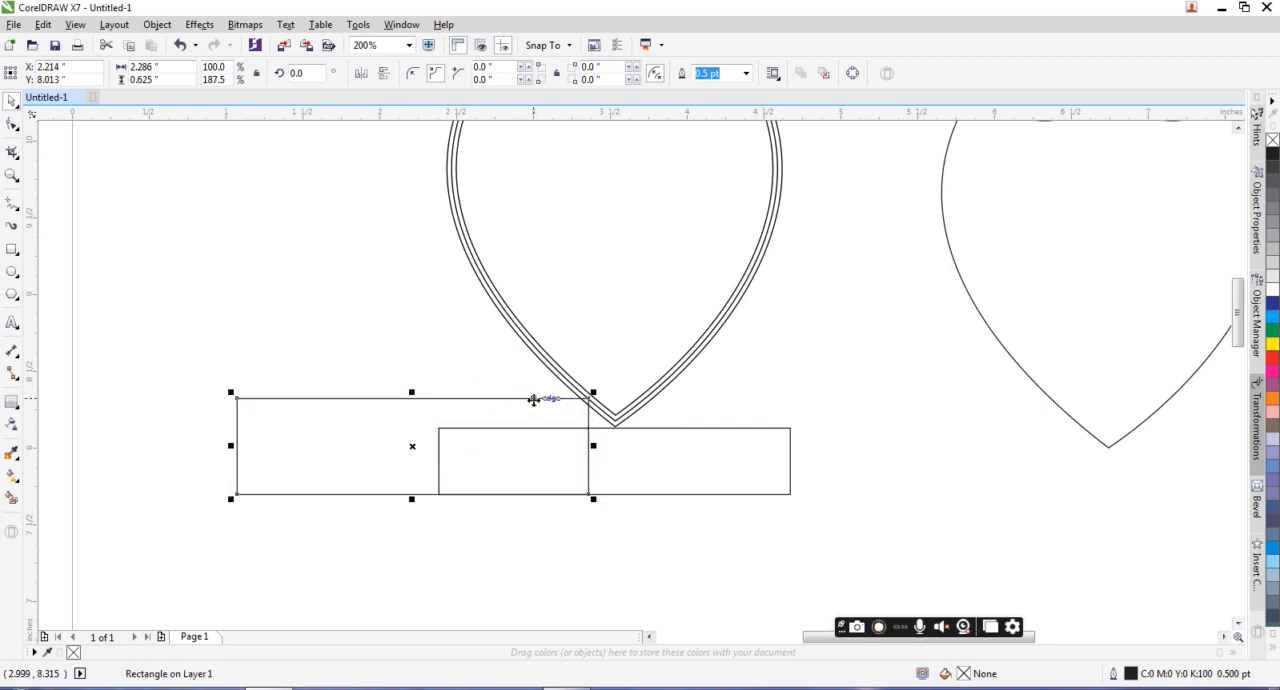
Step: Convert the copy to curves and move its left nodes onto the original rectangle's left corners, giving it a slanted top edge
key("ctrl+q")
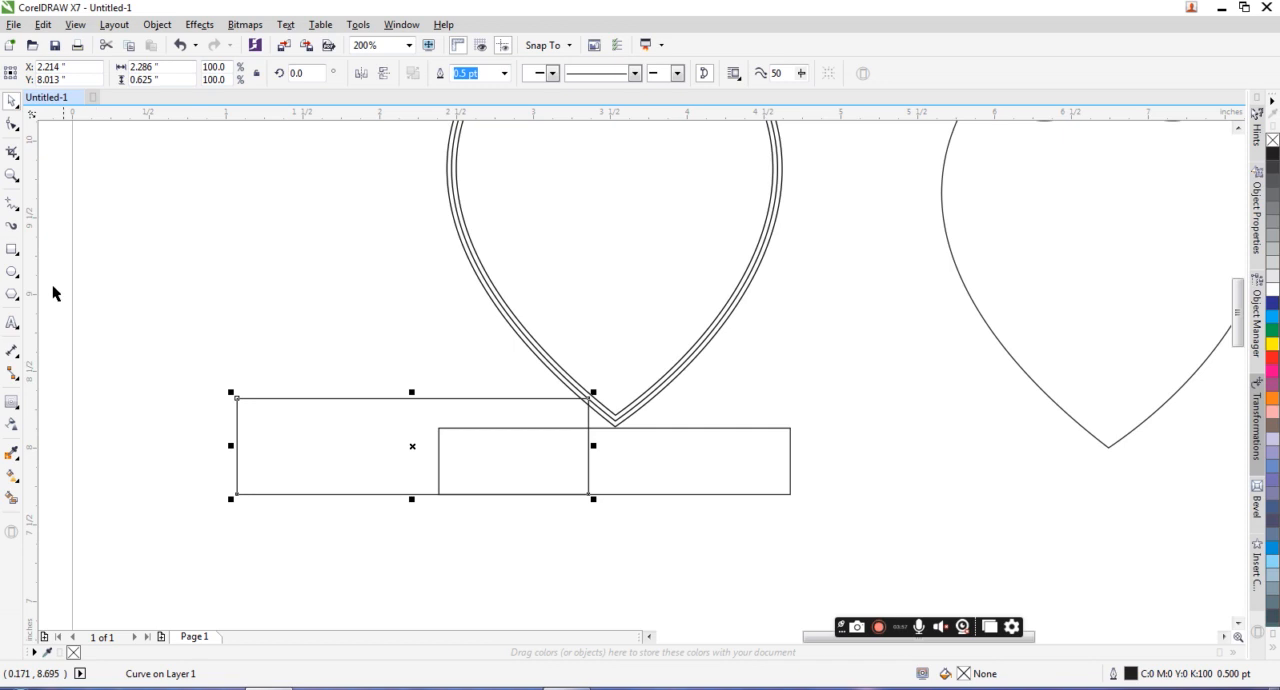
left_click(12, 125)
left_click_drag(222, 378, 439, 496)
left_click(375, 381)
left_click_drag(439, 400, 438, 428)
left_click(11, 102)
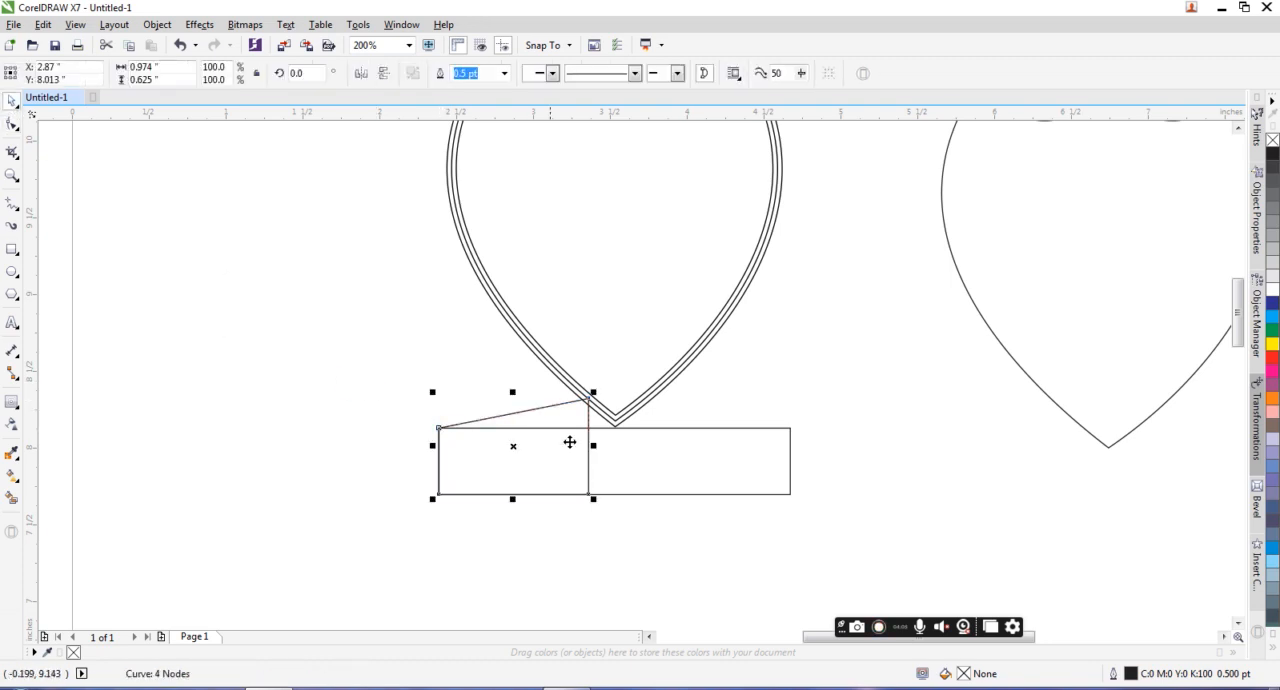
Step: Create a mirrored copy of the slanted piece adjoining its left edge, and flip the copy horizontally so its top slants the same way
left_click_drag(598, 446, 497, 440)
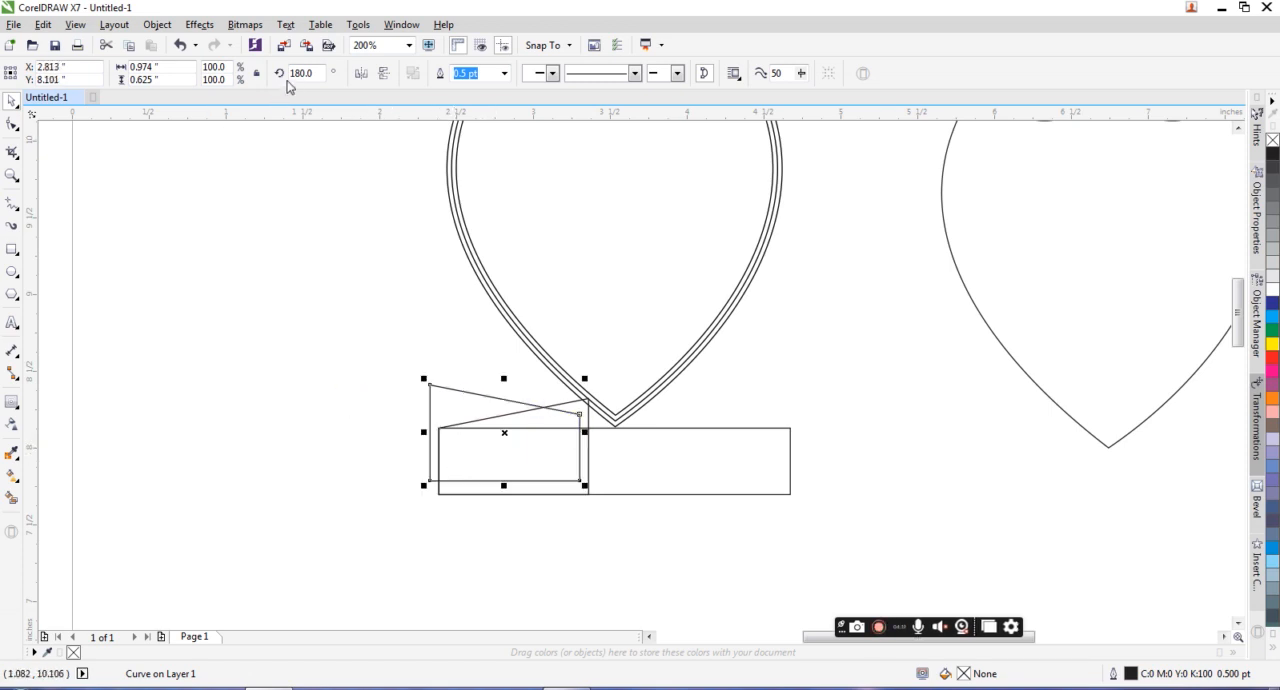
key("Return")
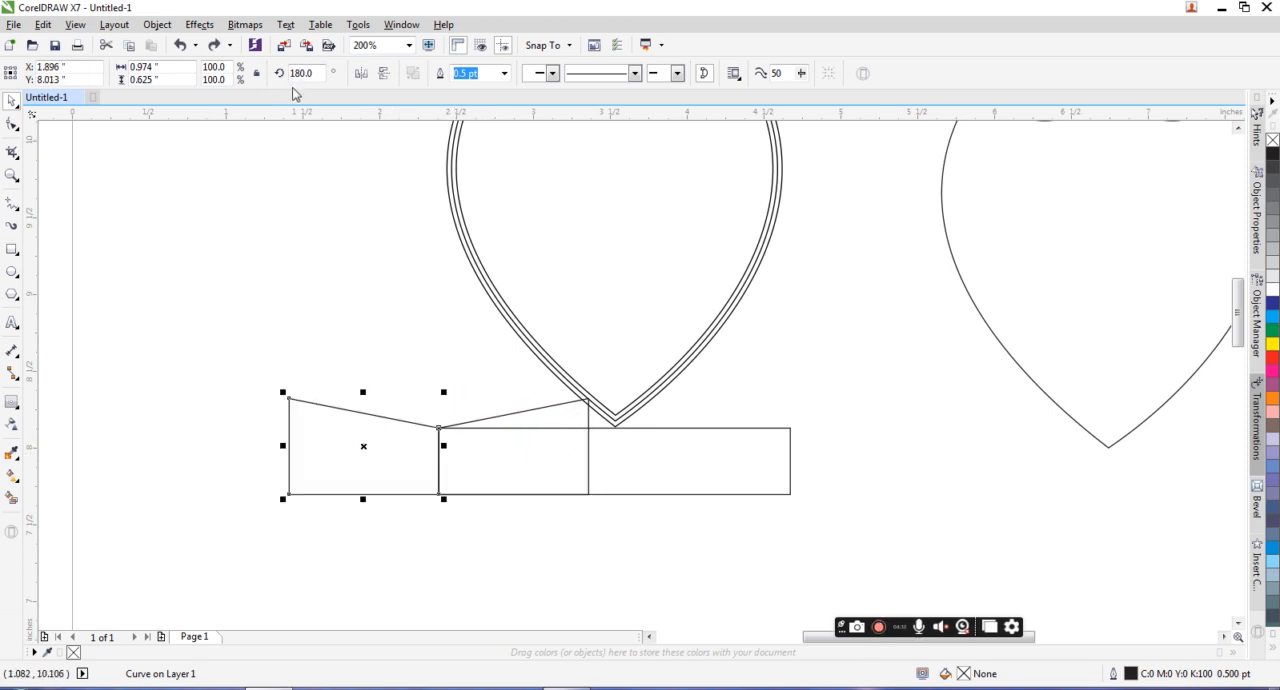
left_click(364, 76)
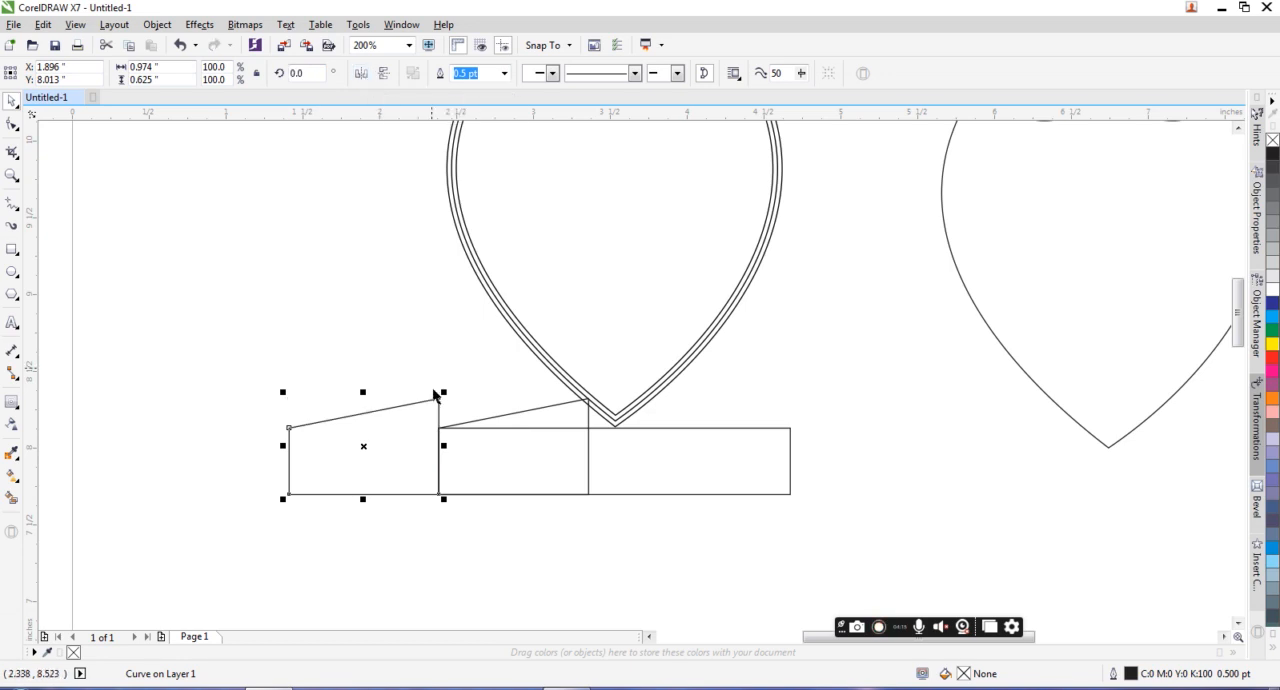
Step: Narrow the slanted piece over the rectangle's left end to about 0.272 inches wide, keeping its left edge in place
left_click_drag(439, 398, 470, 397)
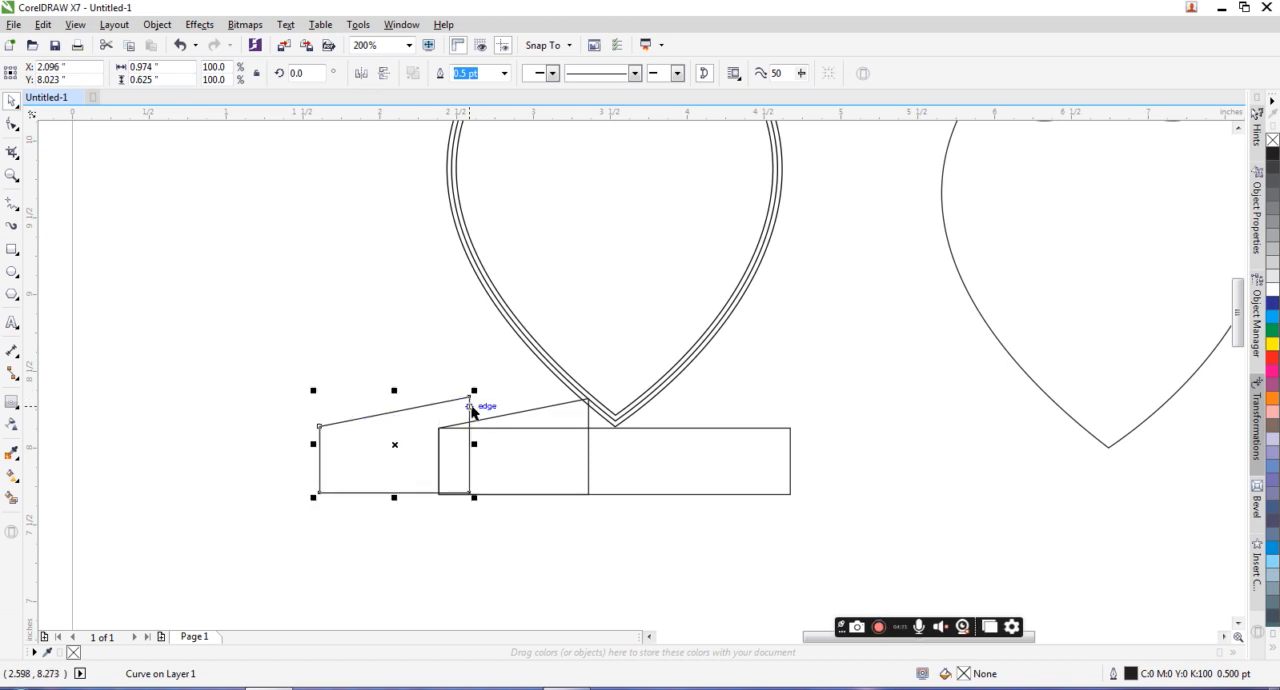
left_click(543, 420)
left_click(570, 420)
left_click_drag(595, 393, 589, 398)
key("ctrl+z")
left_click_drag(595, 449, 485, 449)
Step: Move the outer slanted piece so its upper right corner meets the top corner of the narrowed piece
left_click(460, 402)
scroll(466, 400, "up", 3)
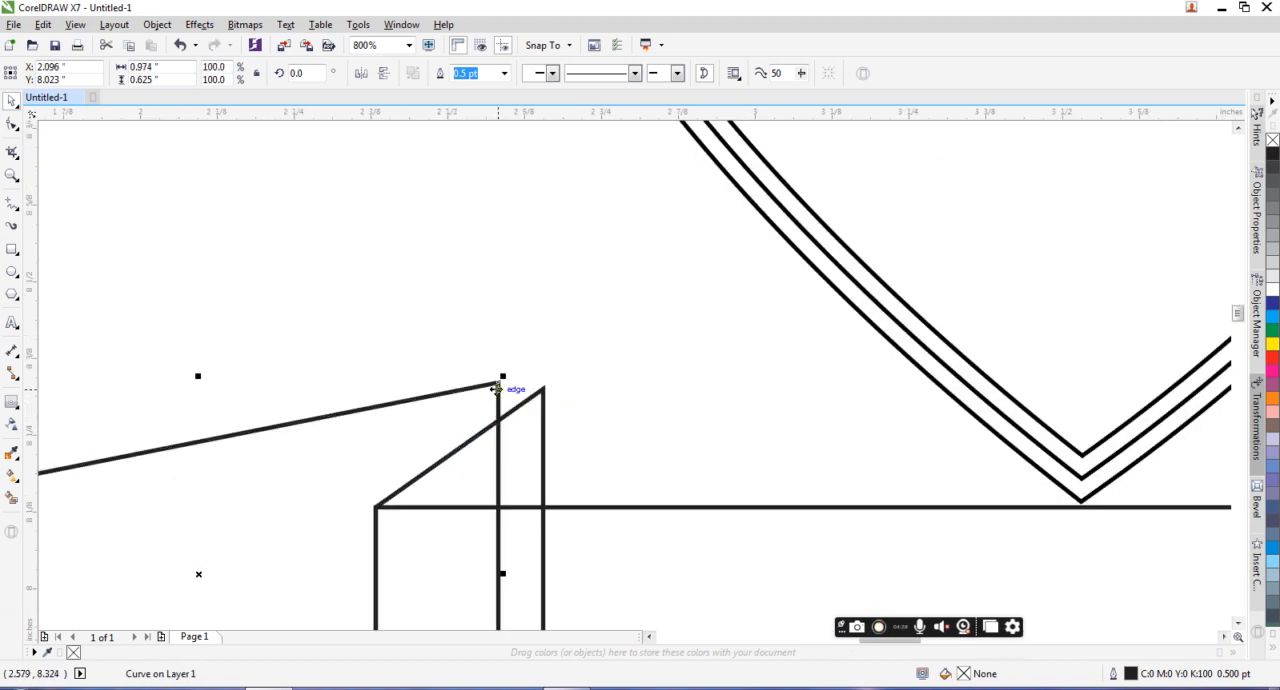
left_click_drag(499, 383, 544, 389)
scroll(544, 389, "down", 3)
scroll(488, 372, "up", 1)
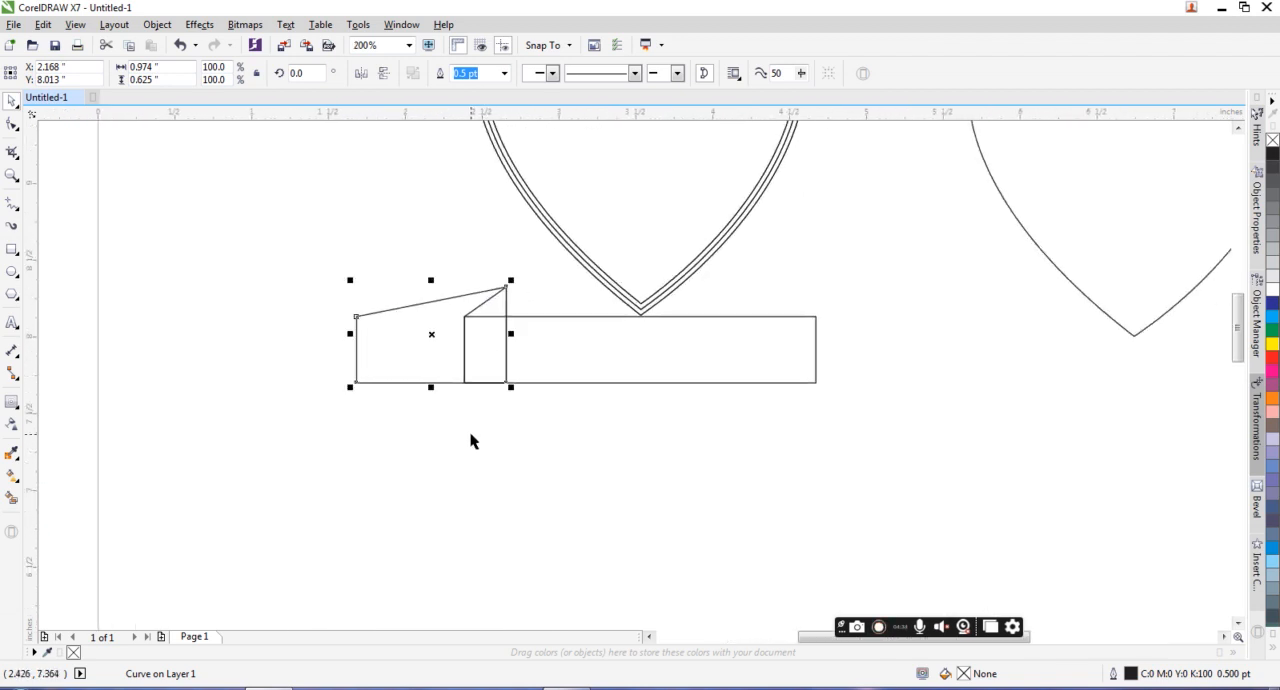
Step: Fill the center banner rectangle with dark blue (C100 M100 Y0 K0)
left_click(321, 272)
left_click(584, 357)
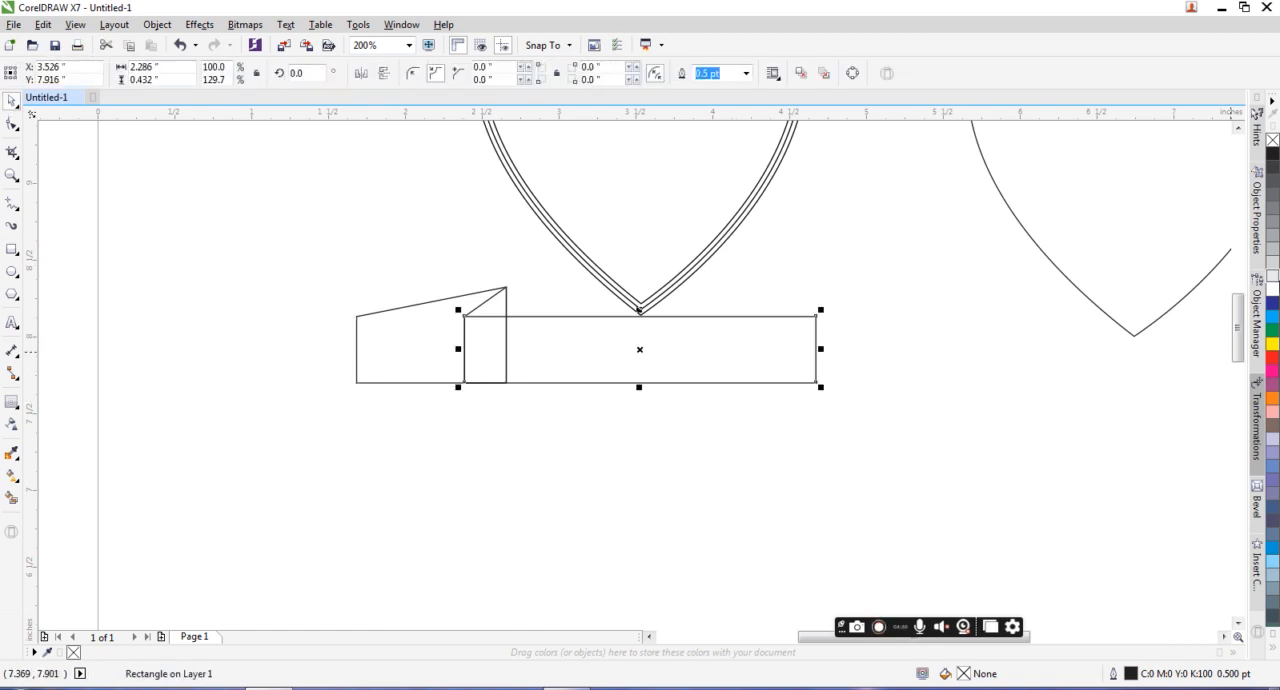
left_click(1272, 302)
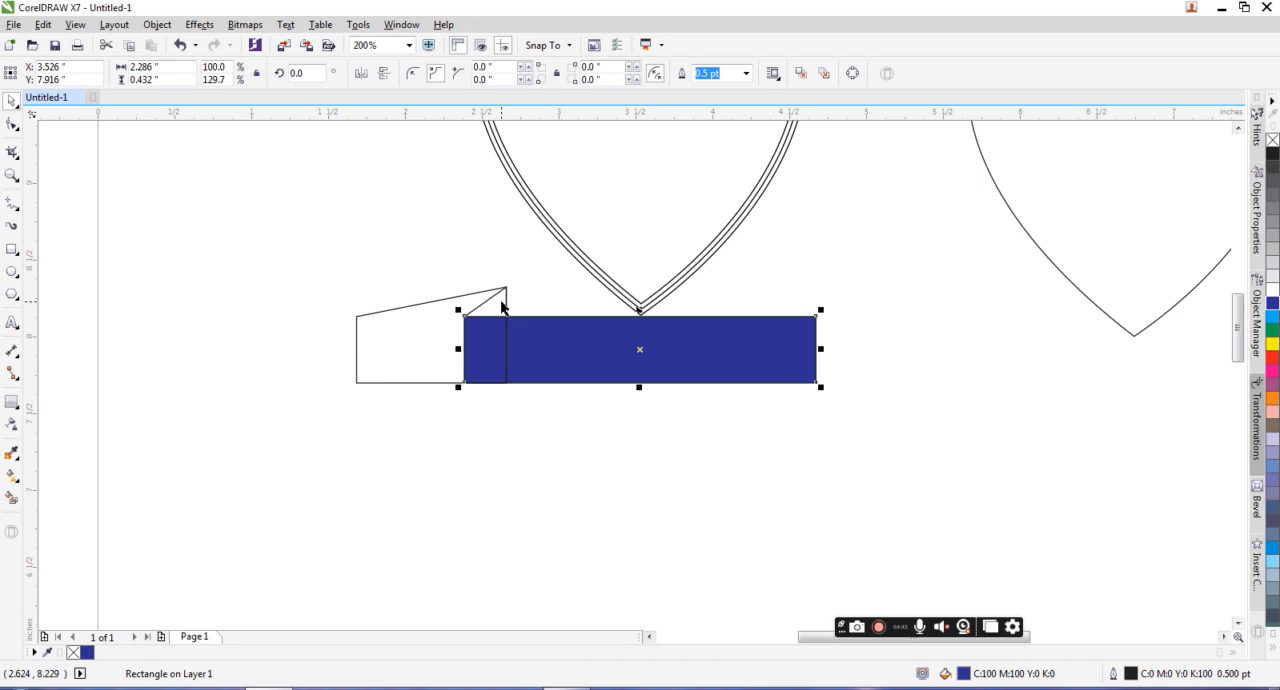
Step: Fill the outer slanted piece at the banner's left end with white and send it behind the other pieces
key("Tab")
left_click(1272, 291)
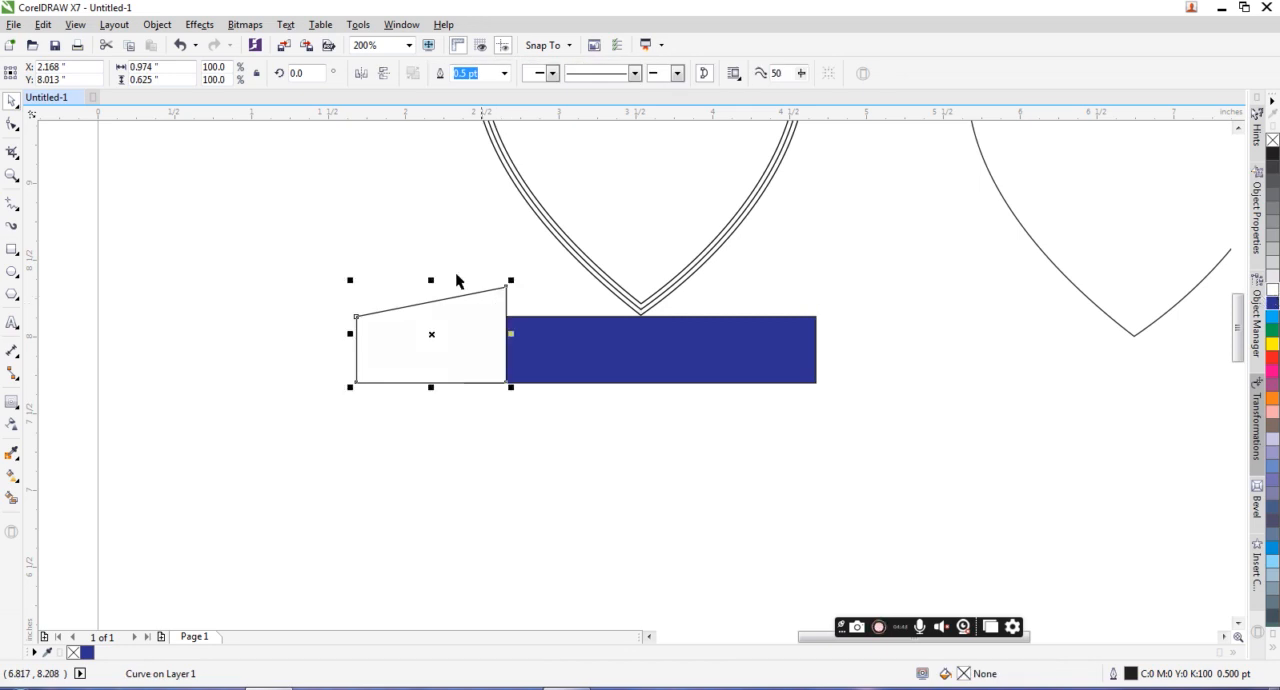
left_click(445, 278)
left_click(458, 312)
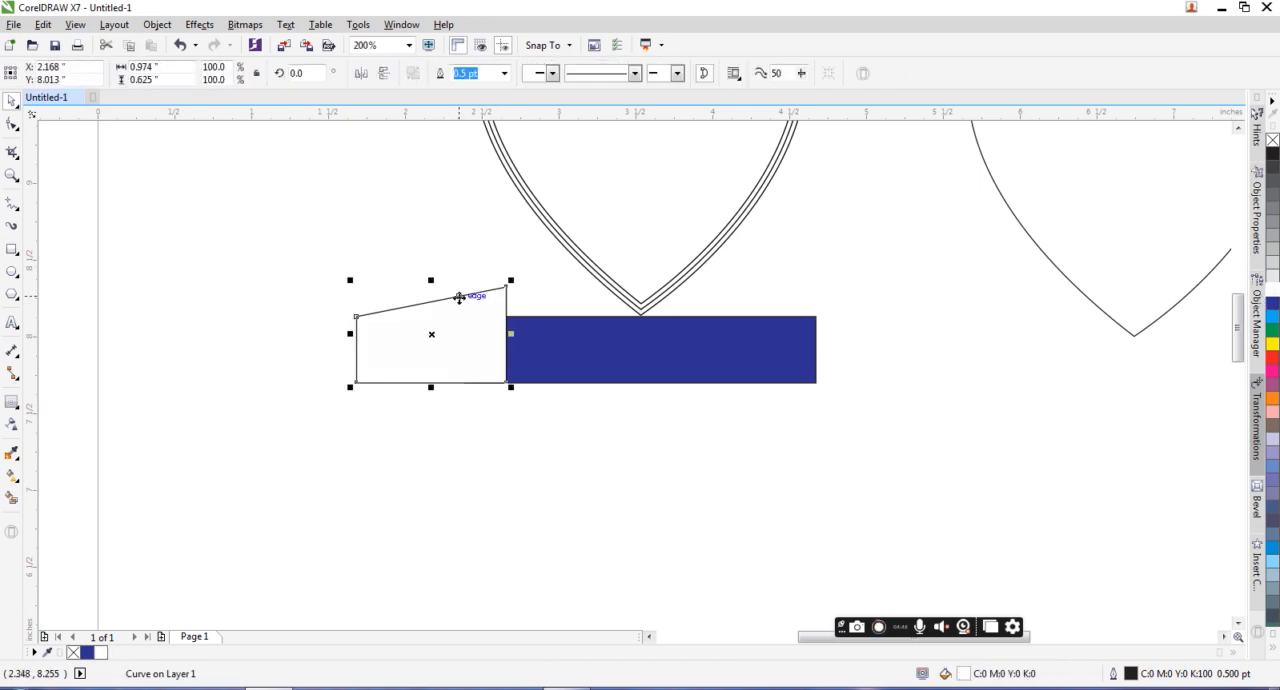
key("shift+Page_Down")
Step: Fill the narrow fold piece with light blue and bring the dark blue center rectangle in front of it
left_click(471, 277)
left_click(489, 310)
left_click(1272, 318)
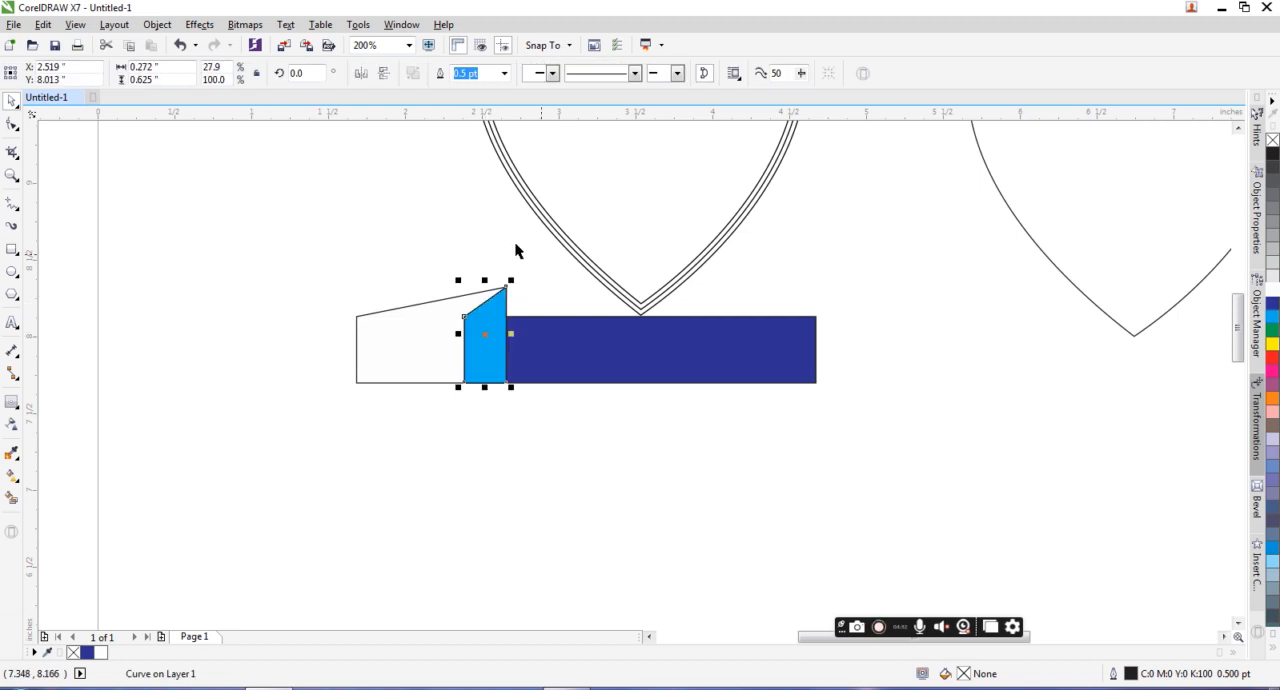
left_click(519, 329)
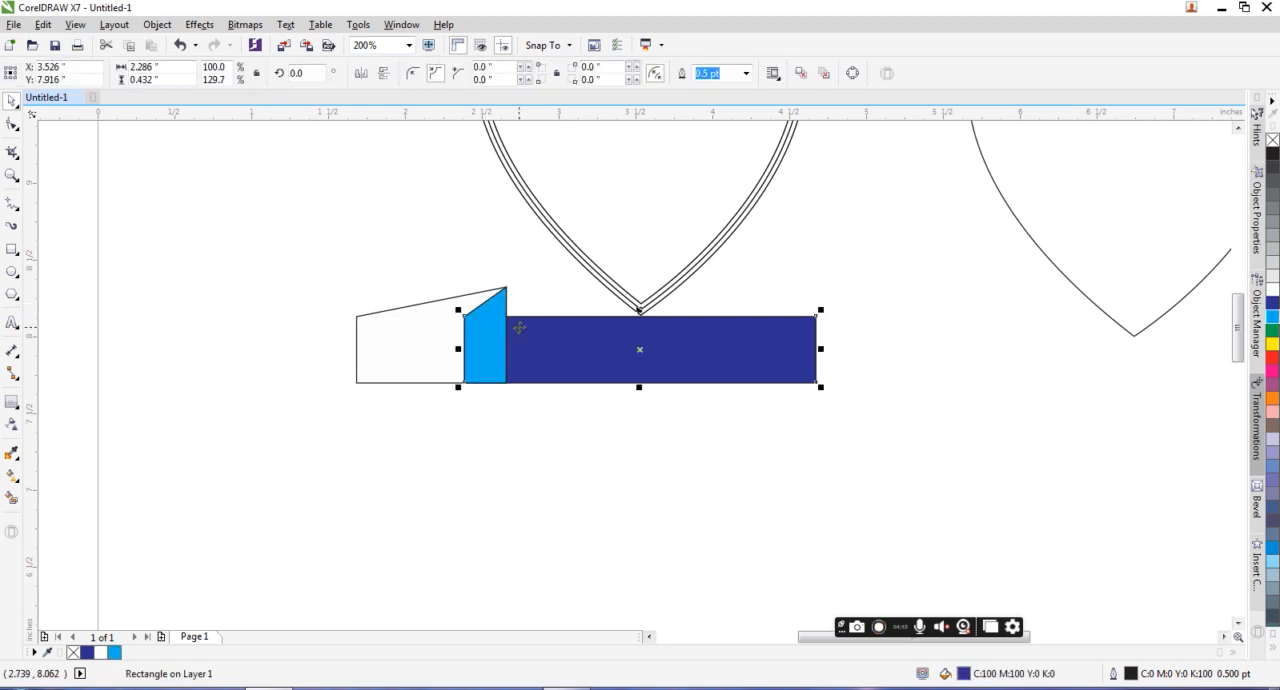
key("shift+Page_Up")
Step: Fill the left outer tail dark blue and apply a left-to-right linear transparency ending at 48%
left_click(371, 314)
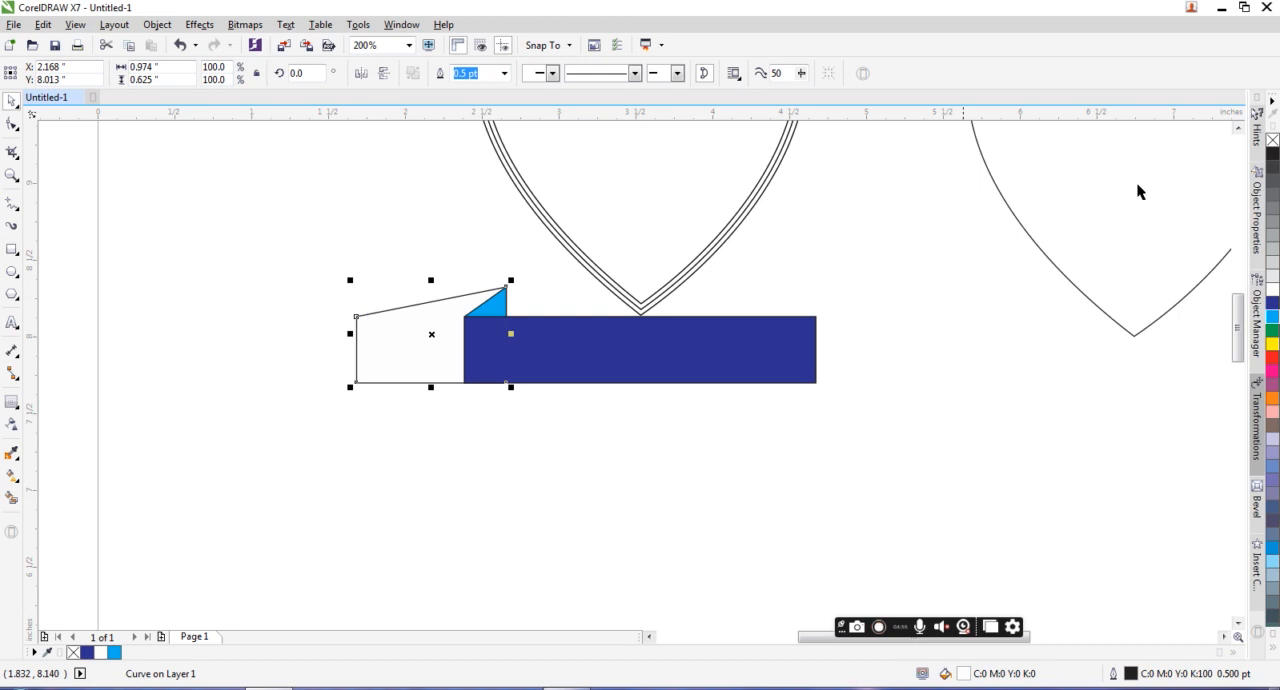
left_click(1272, 303)
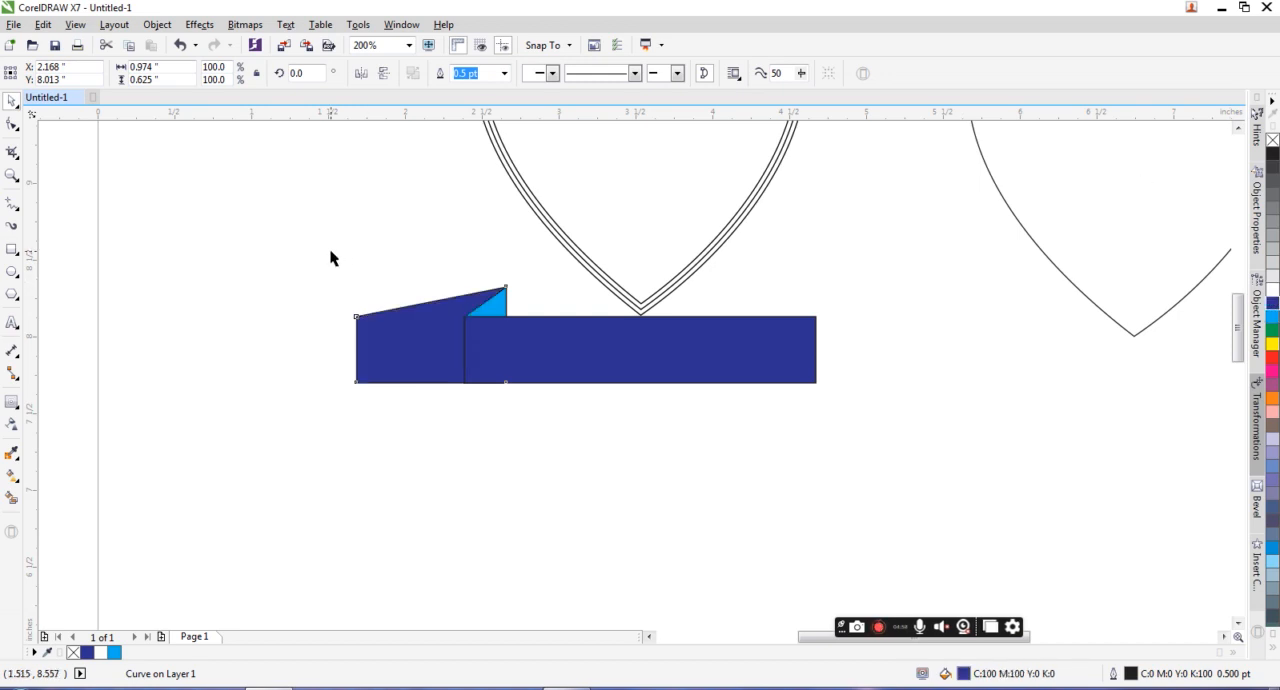
left_click(11, 423)
left_click_drag(361, 352, 507, 356)
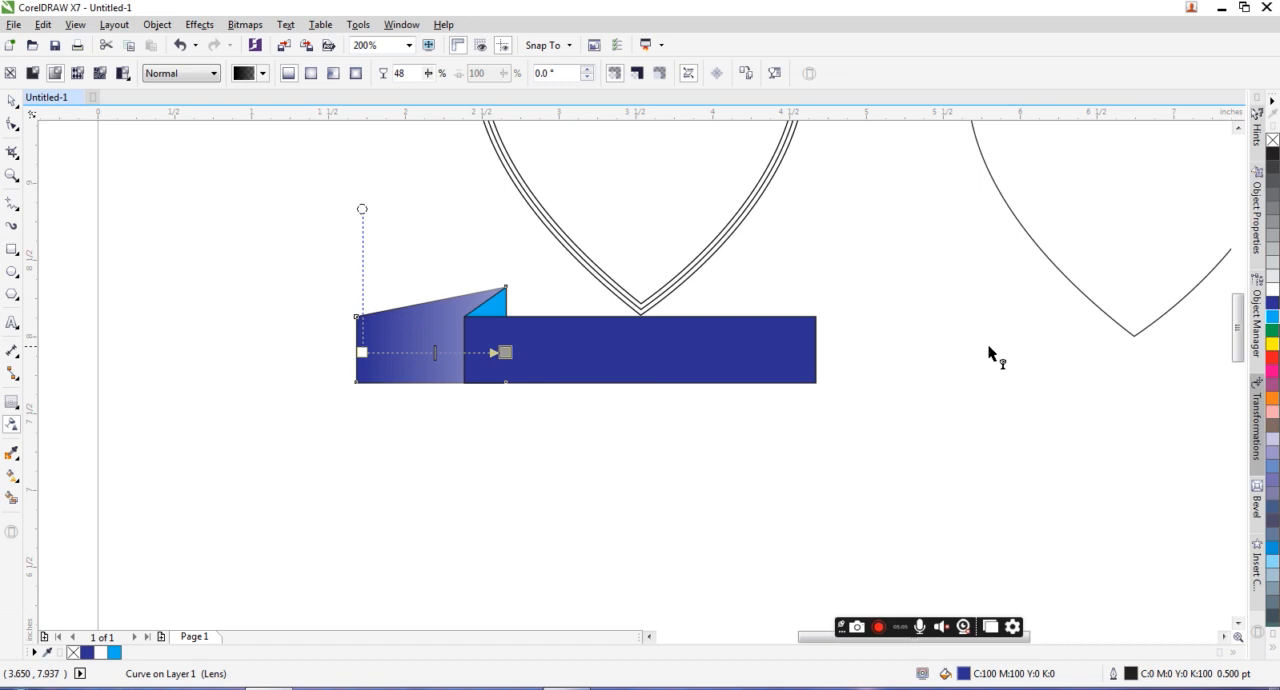
mouse_move(505, 352)
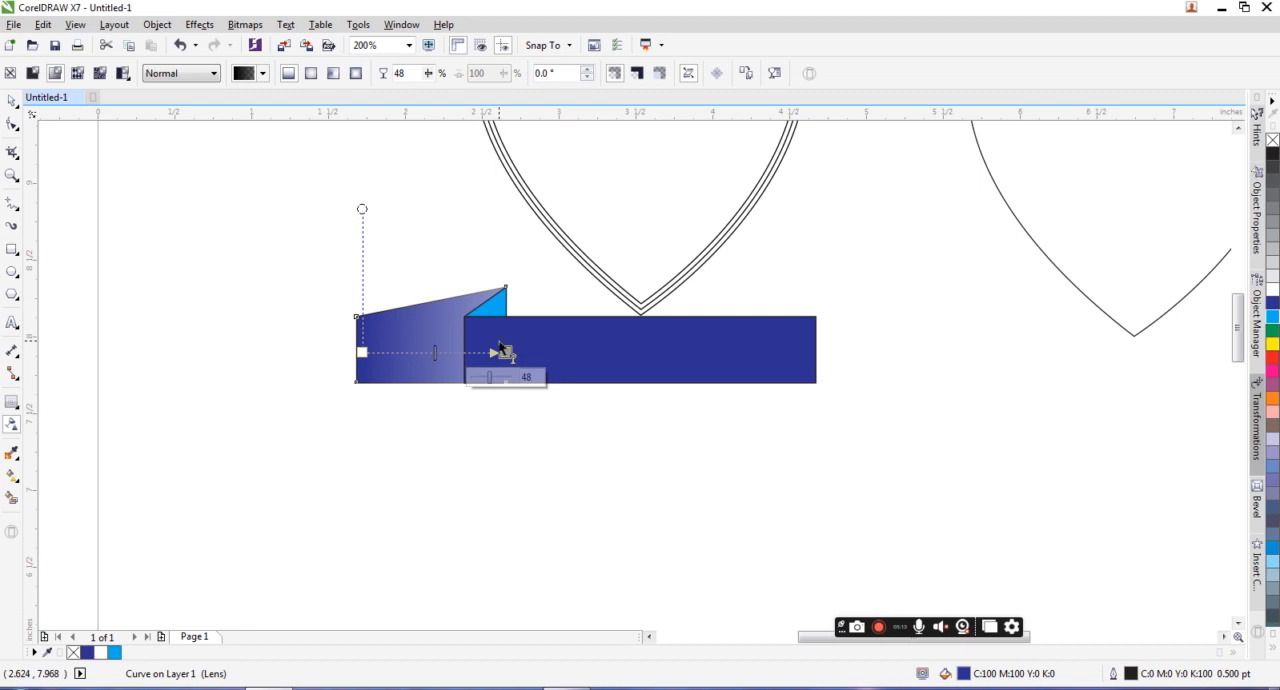
left_click(11, 102)
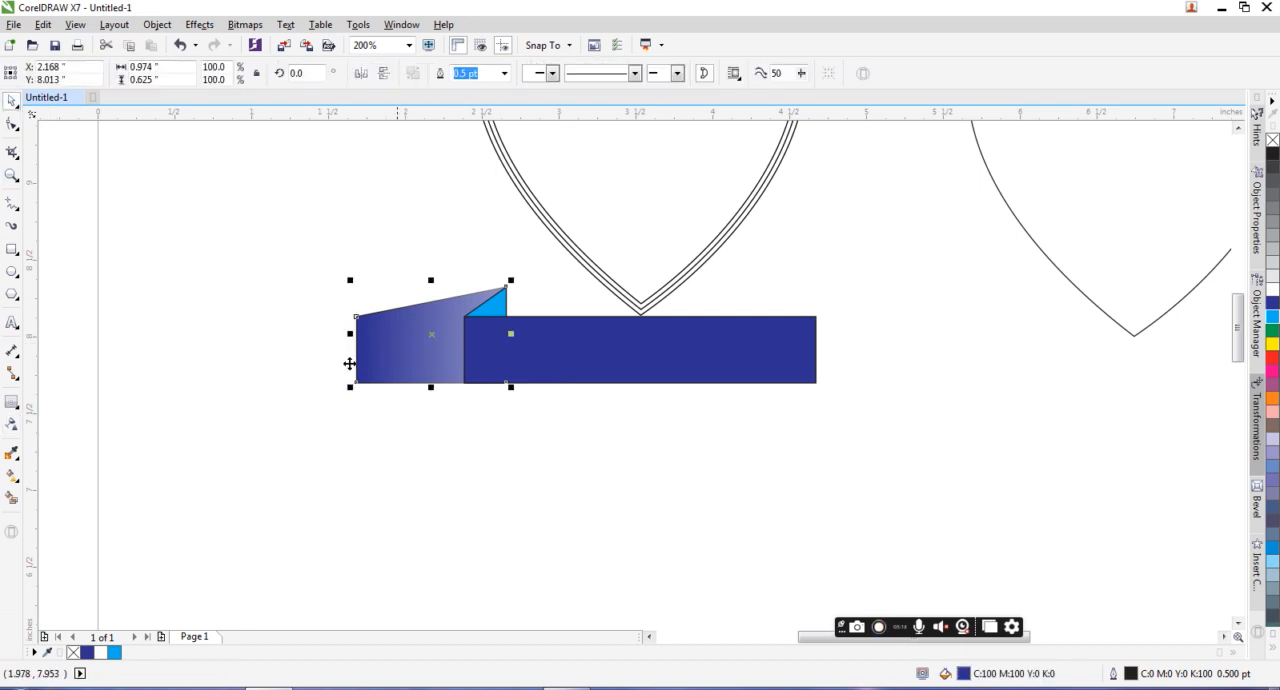
Step: Give the left tail a linear fountain fill running from dark blue on its left to light blue on its right
left_click(12, 500)
left_click(12, 477)
left_click_drag(357, 350, 499, 342)
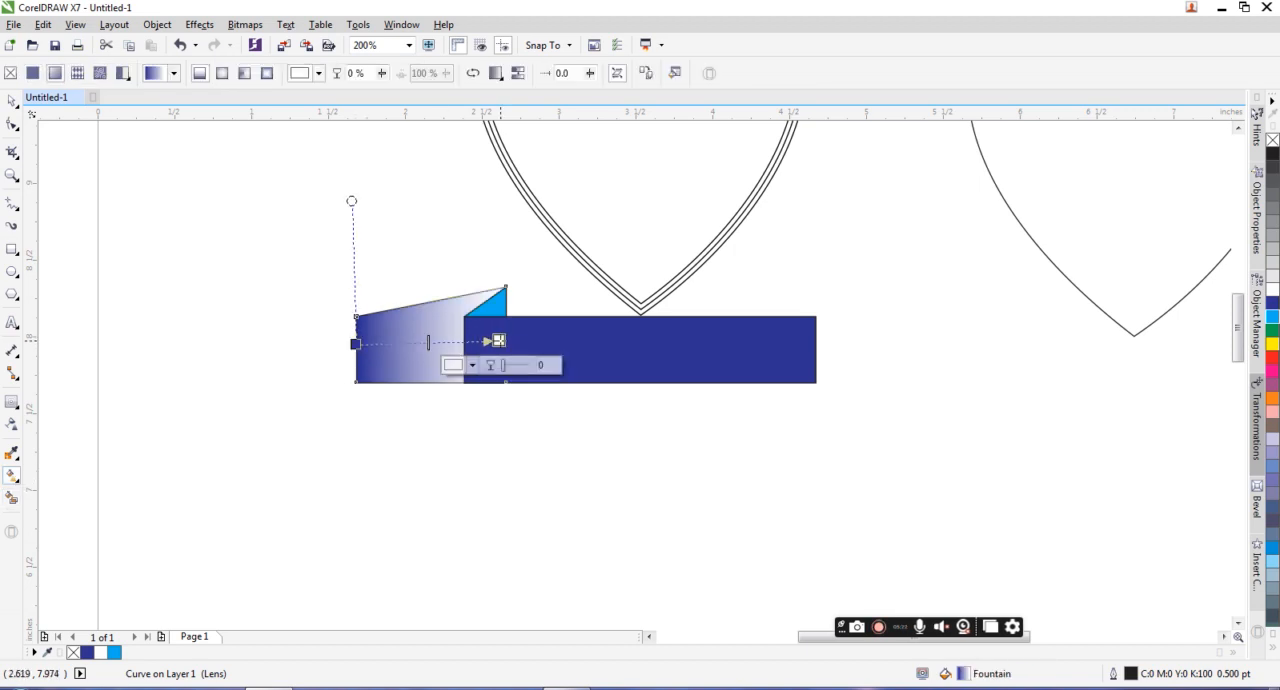
left_click(1273, 318)
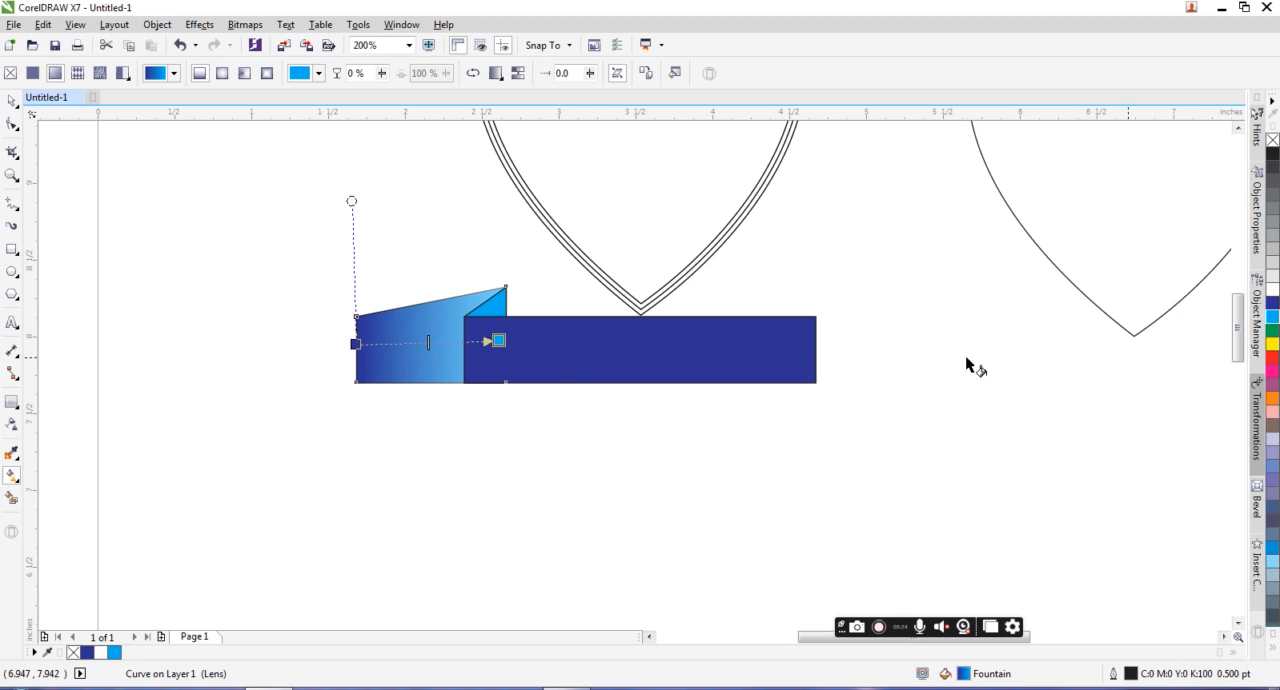
left_click(12, 101)
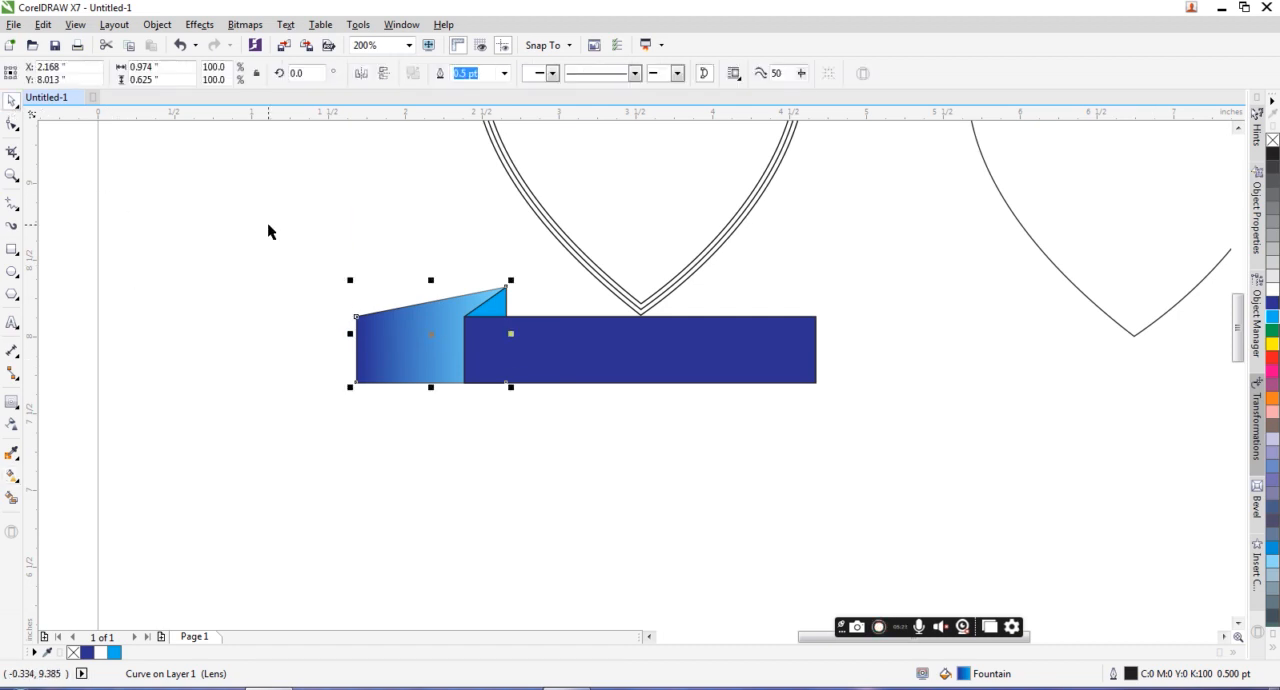
Step: Create a mirrored copy of the left tail and fold, align it to the rectangle's right end, and send it to the back
left_click(423, 341)
left_click(500, 312, "shift")
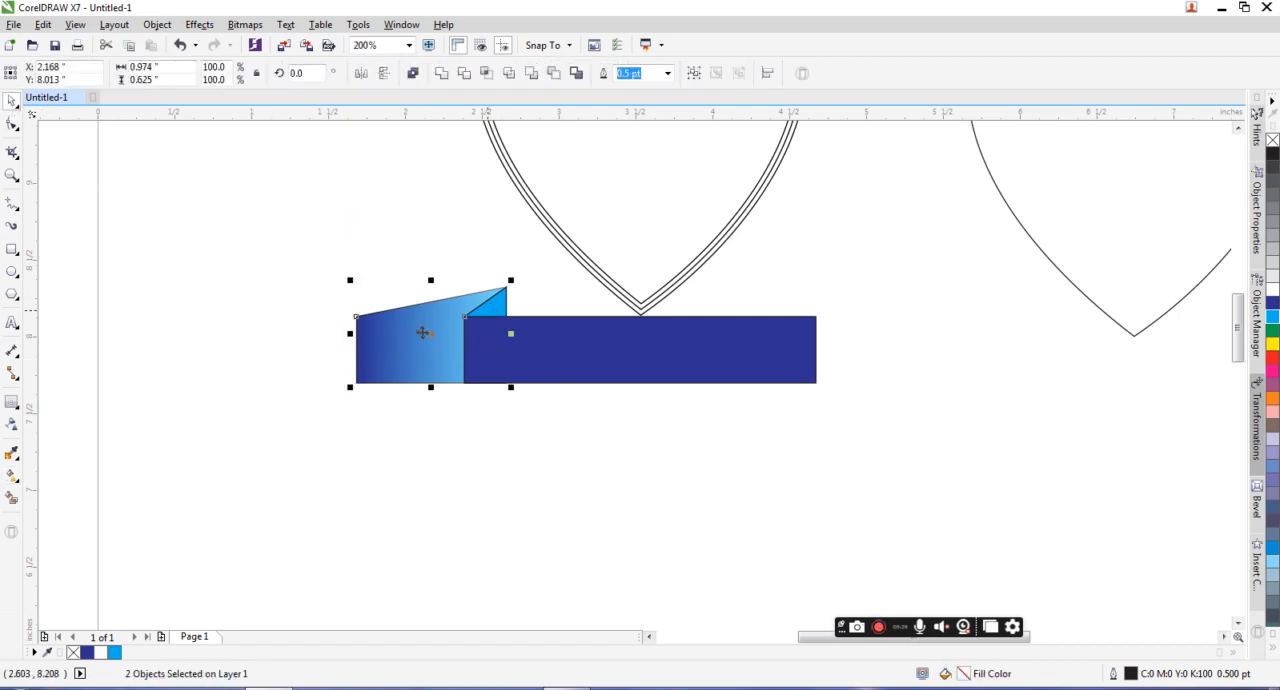
left_click_drag(346, 338, 660, 338)
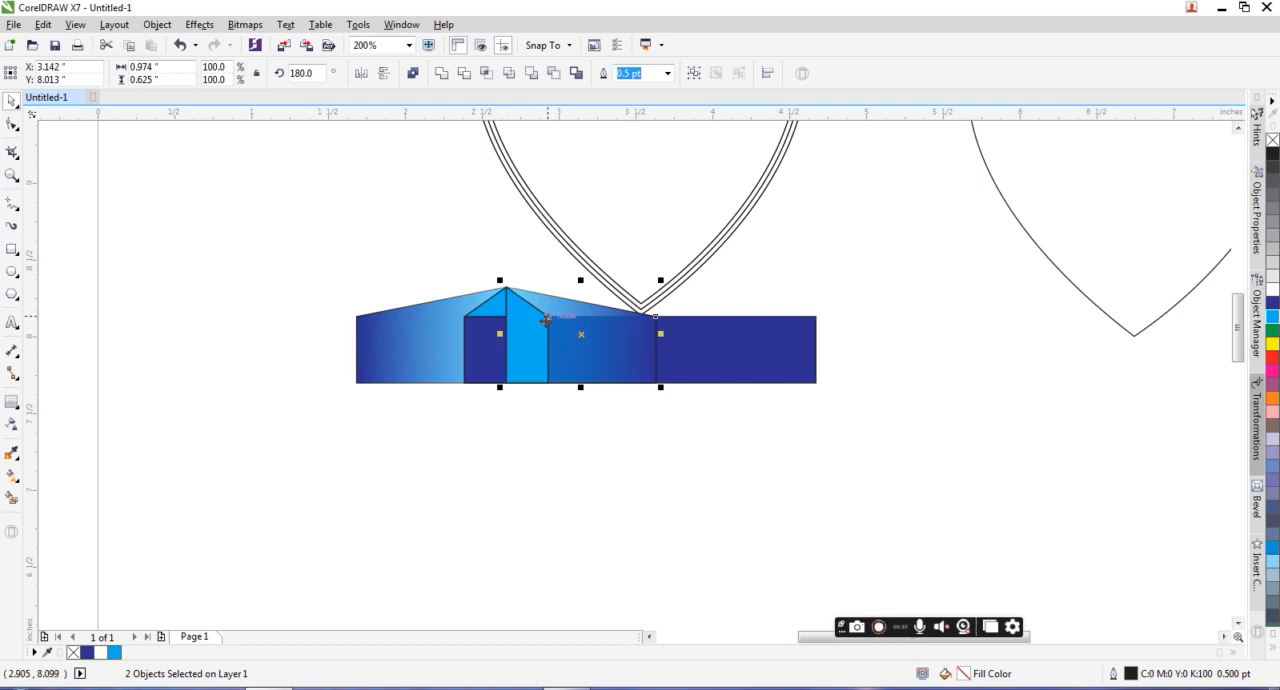
left_click_drag(546, 320, 817, 322)
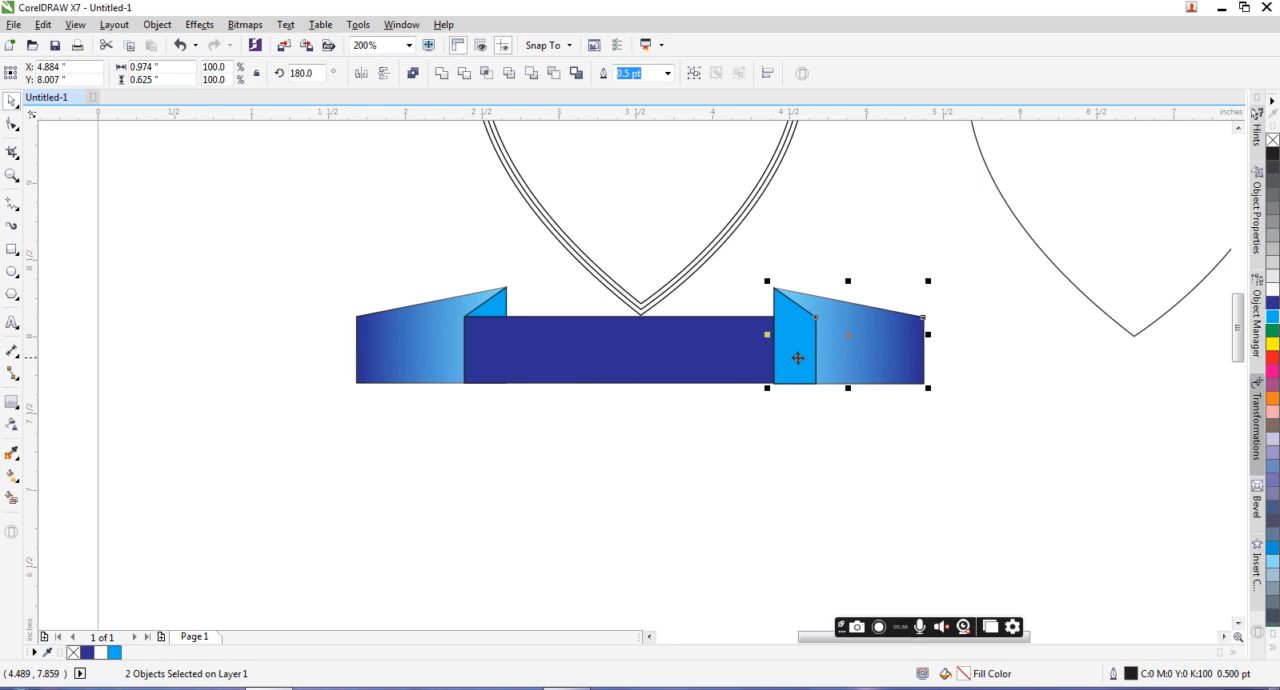
key("shift+Page_Down")
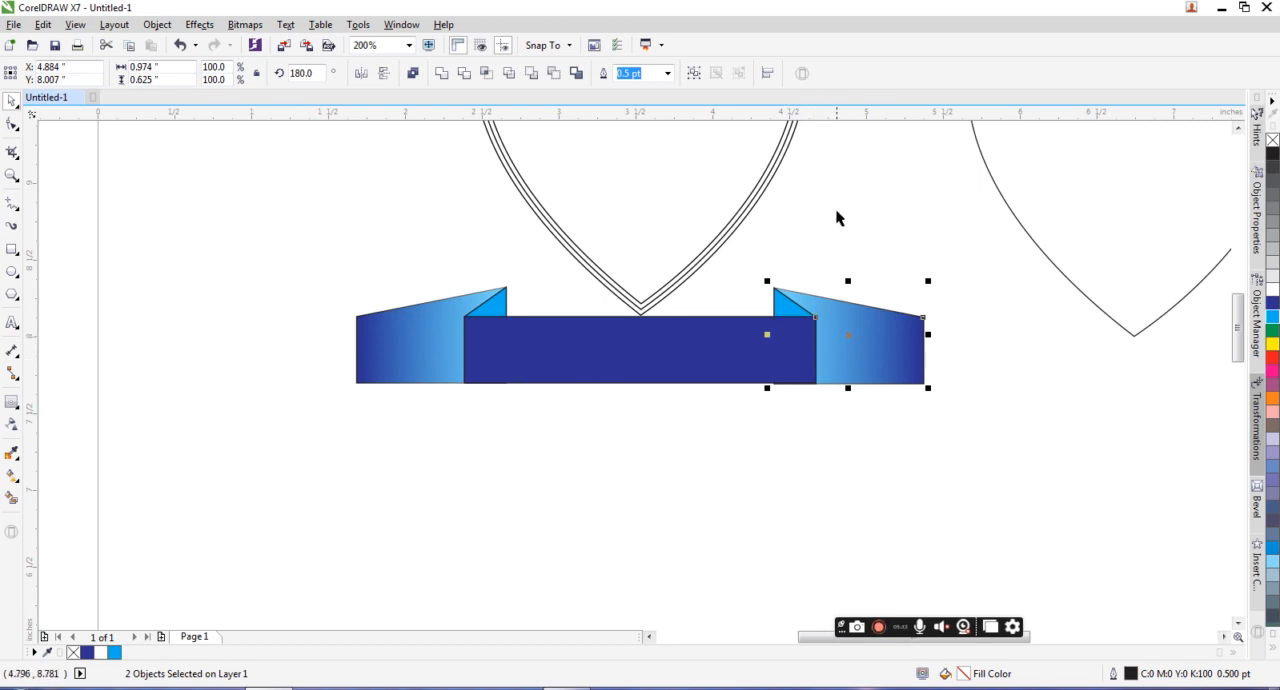
left_click(704, 345)
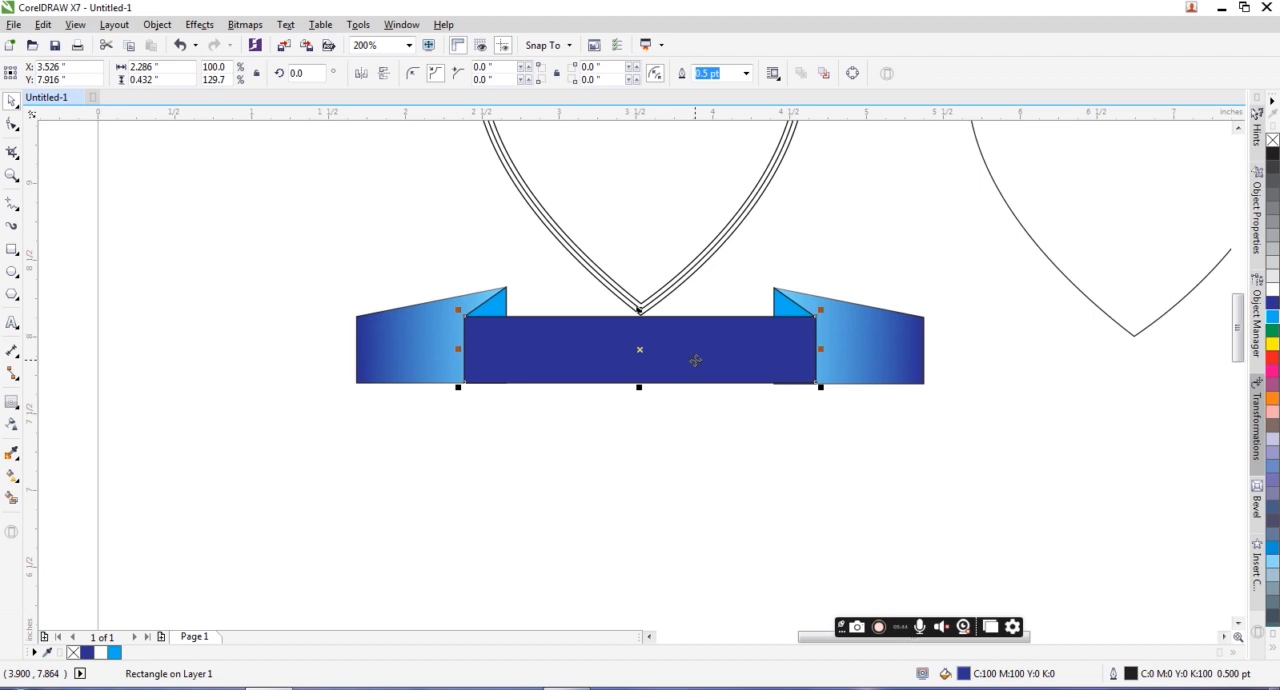
scroll(647, 353, "down", 1)
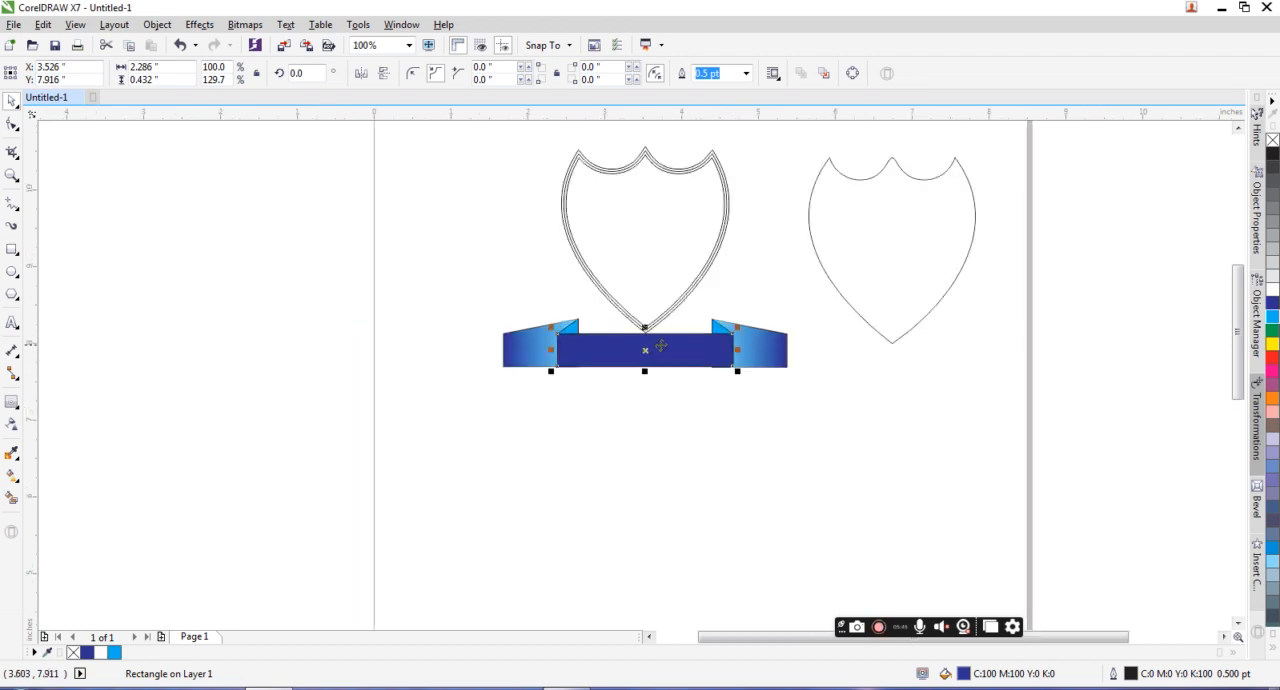
scroll(660, 346, "up", 1)
left_click_drag(458, 166, 804, 480)
left_click(793, 477)
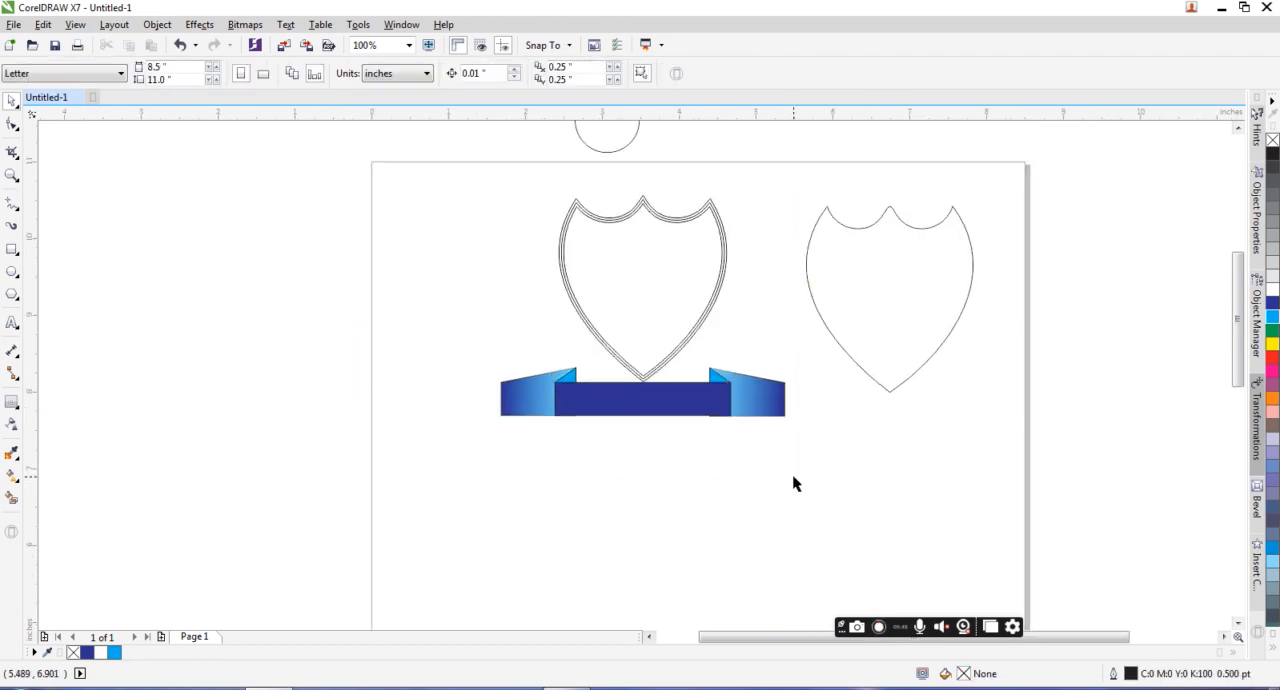
left_click(769, 410)
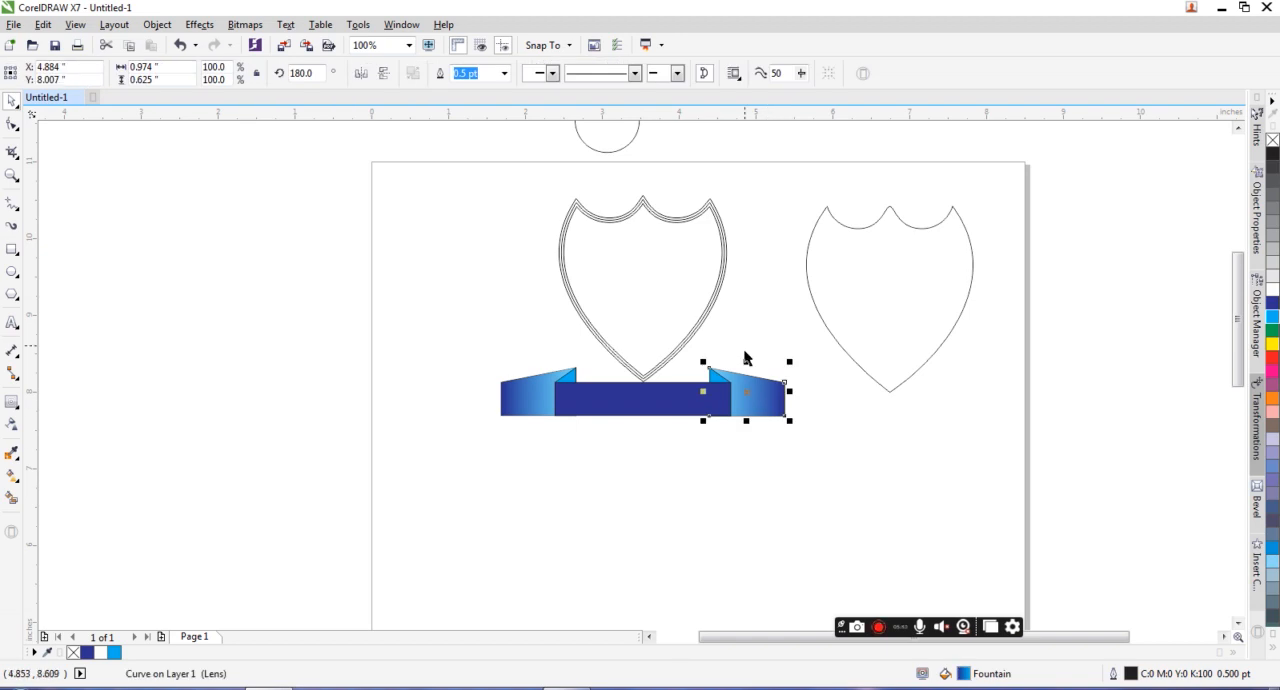
Step: Stretch the center banner rectangle downward to a height of about 0.617 inches
left_click(610, 415)
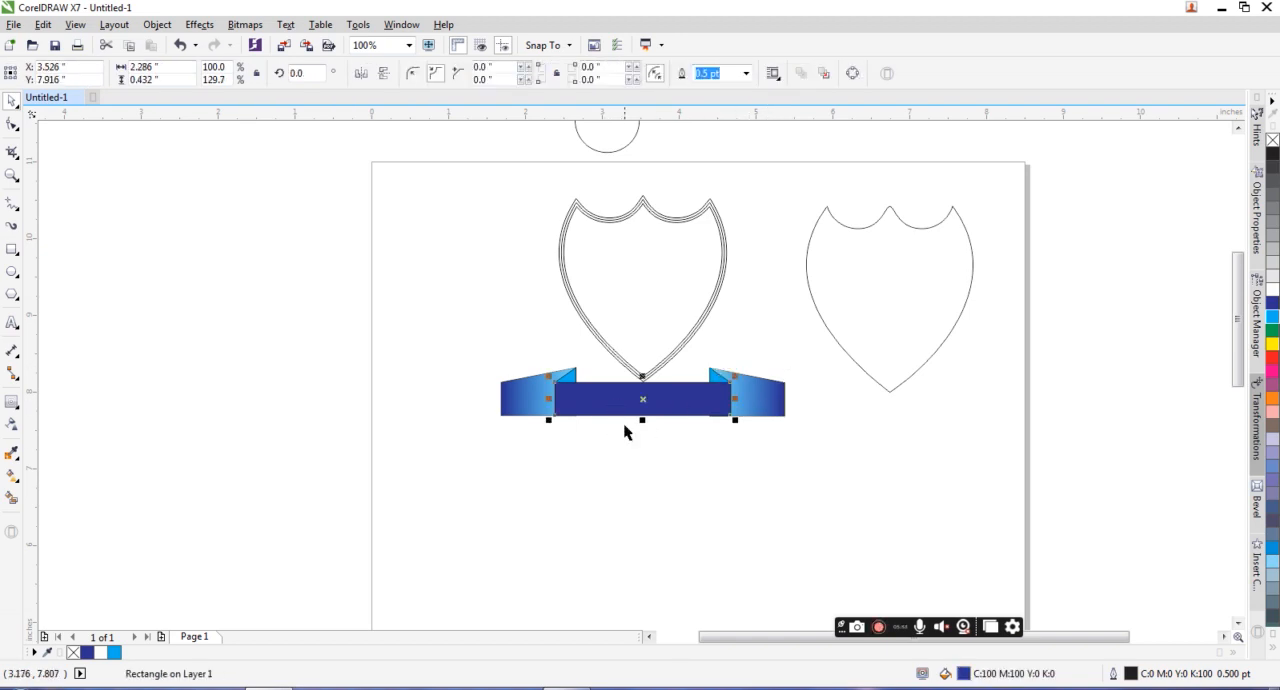
scroll(626, 423, "up", 1)
left_click_drag(660, 408, 659, 442)
scroll(660, 424, "up", 1)
scroll(661, 430, "down", 1)
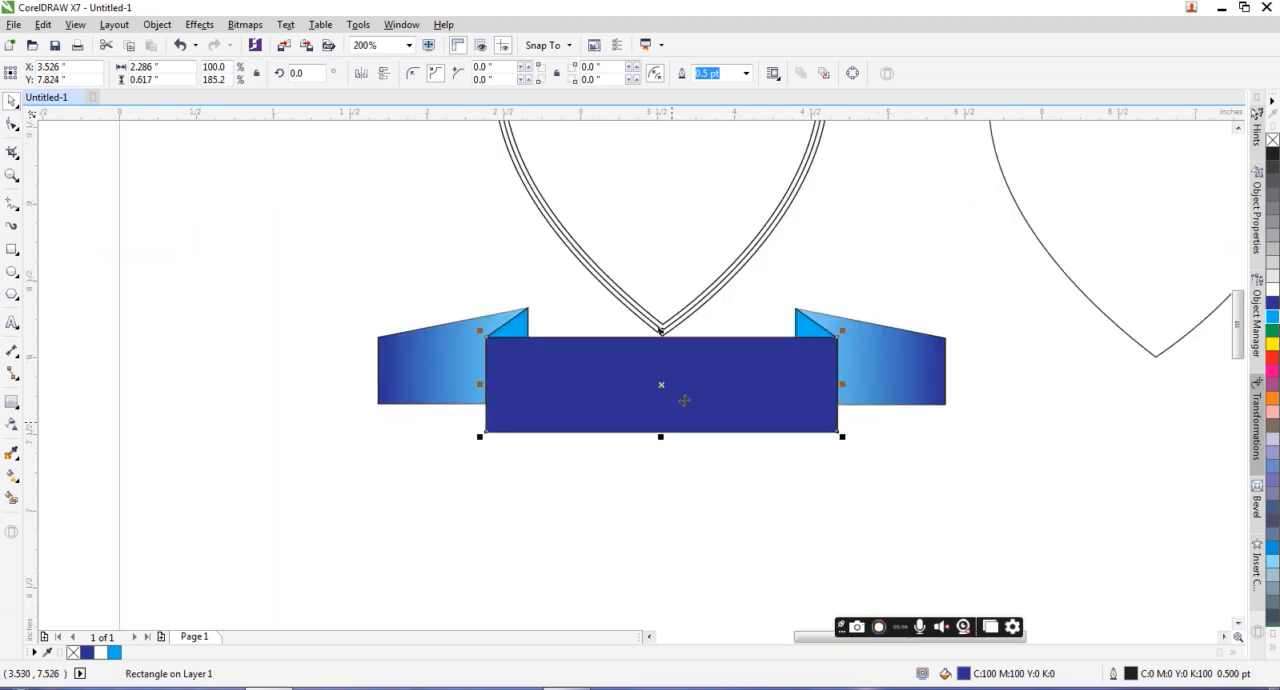
Step: Move the three shield outlines together straight down about 0.49 inches so the tip sits behind the banner
scroll(685, 390, "down", 1)
left_click(652, 289)
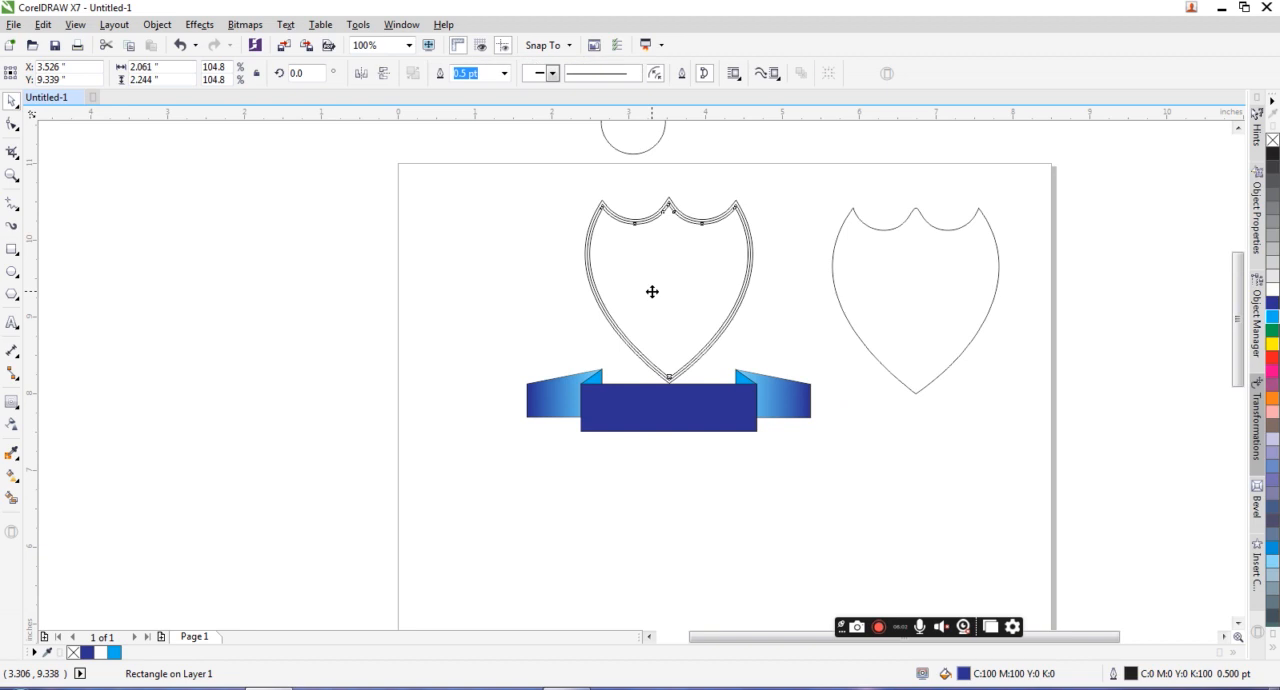
left_click_drag(534, 174, 782, 394)
left_click_drag(677, 297, 677, 329)
scroll(677, 329, "up", 1)
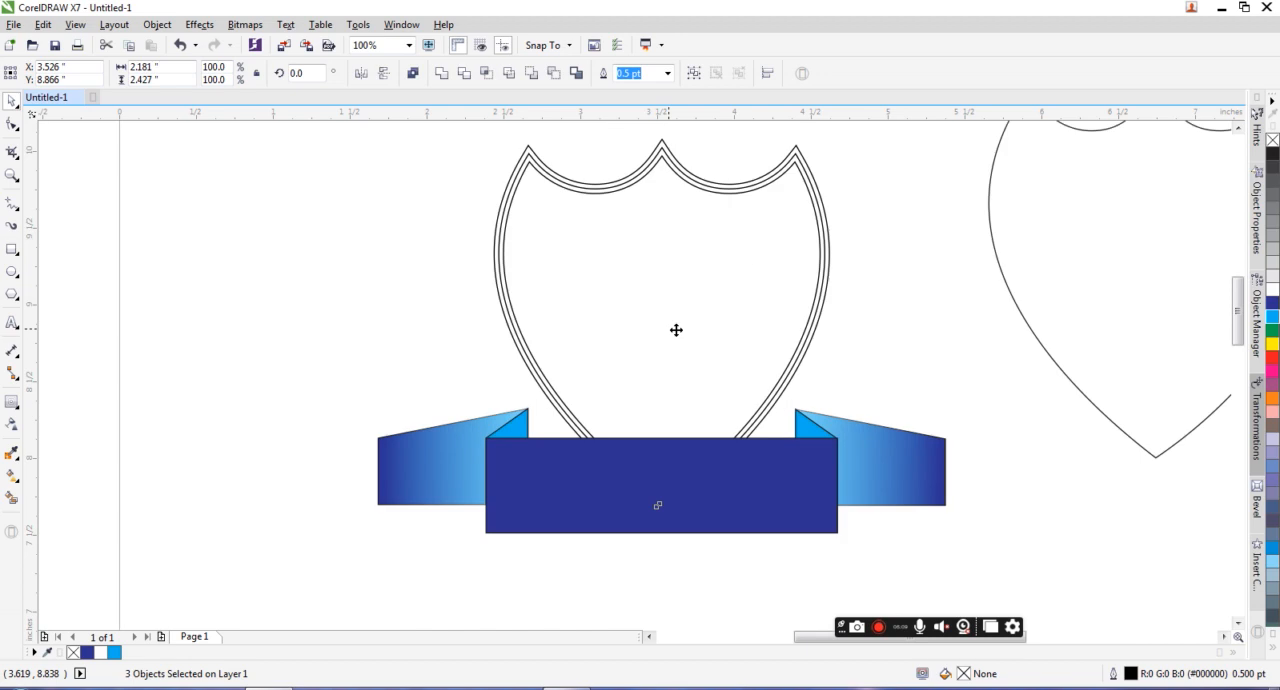
Step: Fill the innermost shield outline with dark blue (C100 M100 Y0 K0)
left_click(376, 232)
left_click(531, 182)
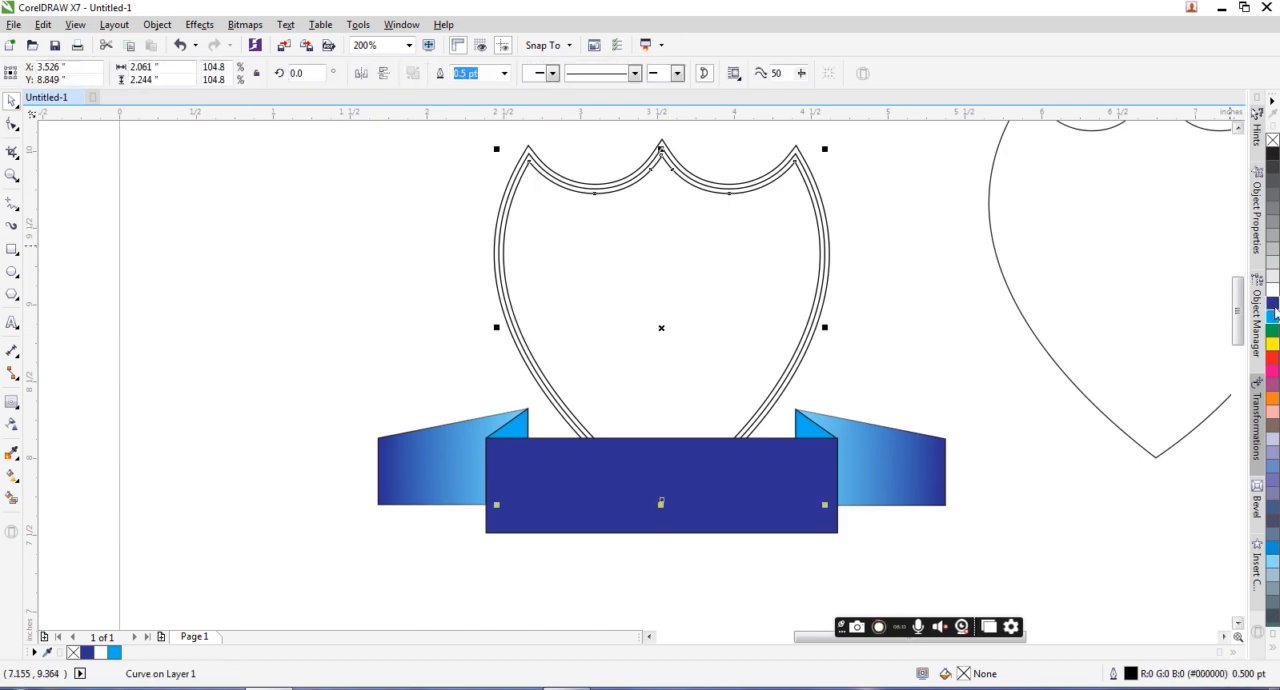
left_click_drag(1272, 302, 804, 274)
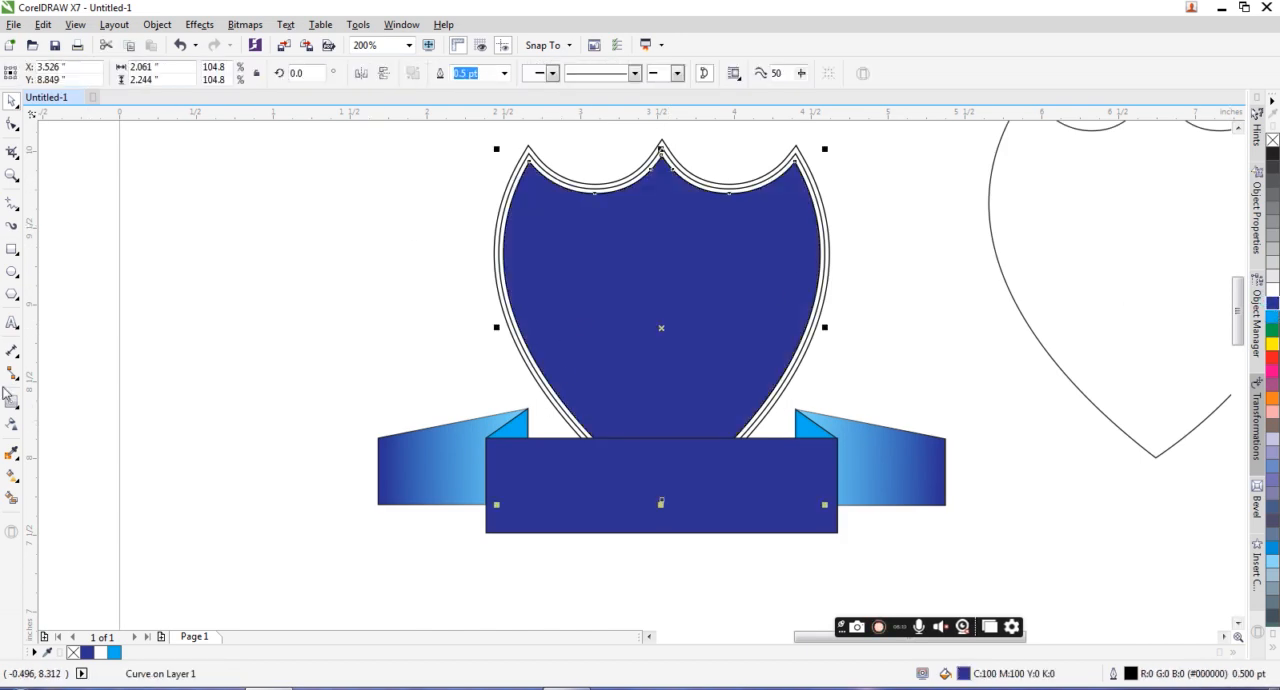
Step: Apply an elliptical fountain fill to the inner shield, white in the shield's center fading to dark blue near its sides
left_click(12, 476)
left_click_drag(636, 294, 792, 295)
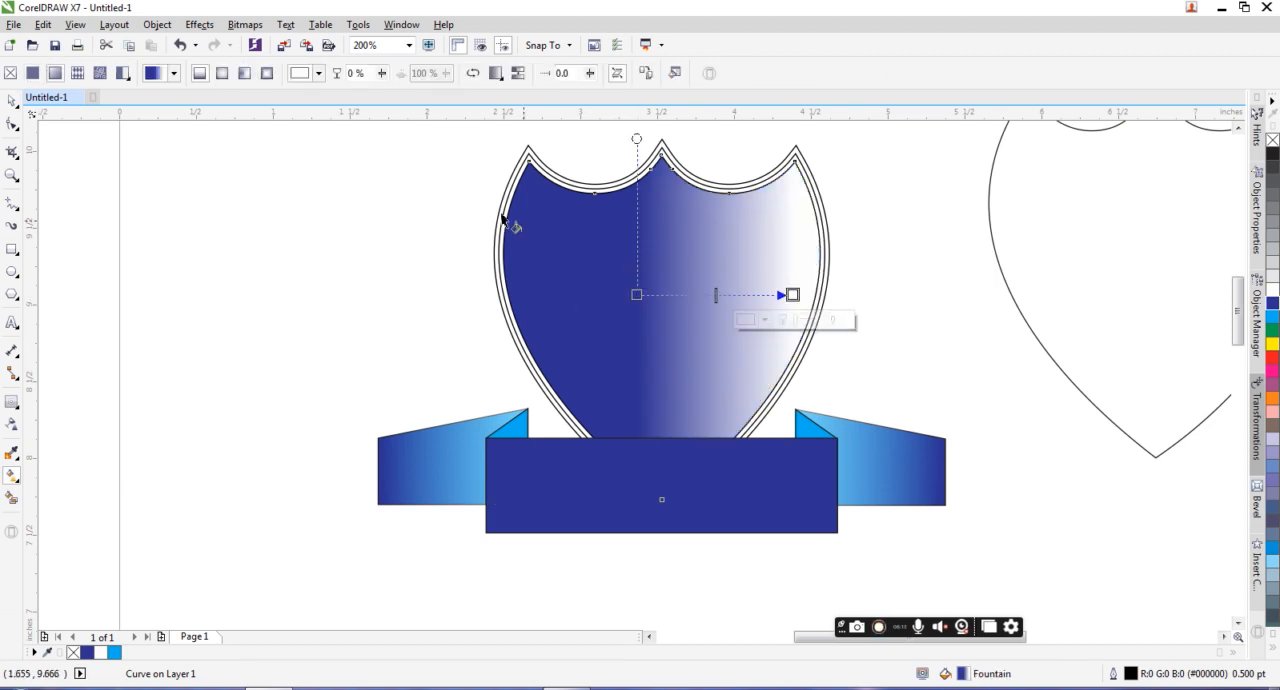
left_click(221, 76)
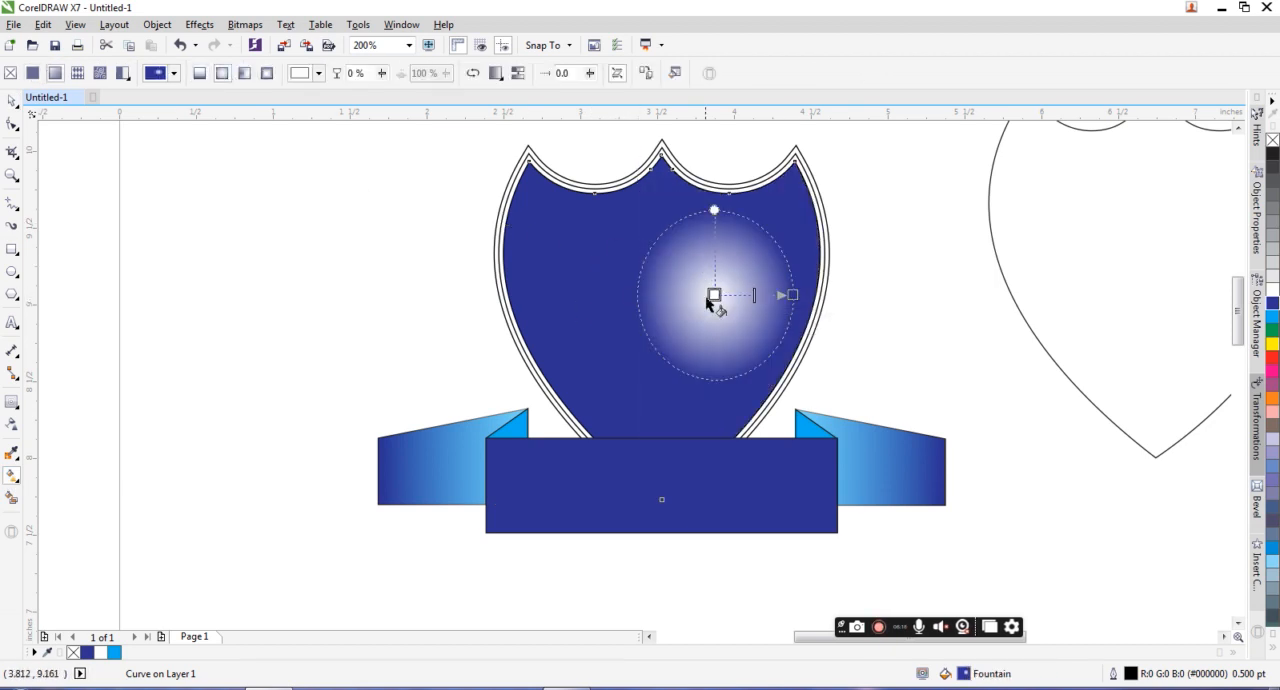
left_click_drag(711, 293, 664, 296)
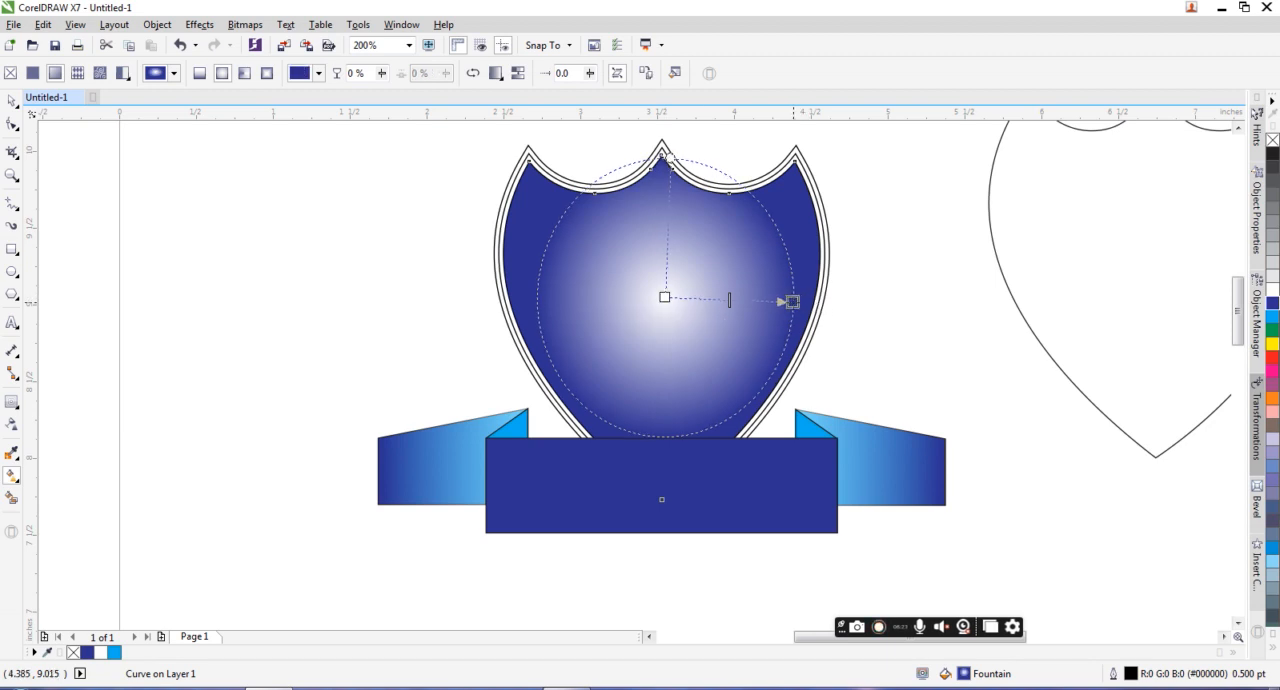
left_click_drag(792, 295, 792, 301)
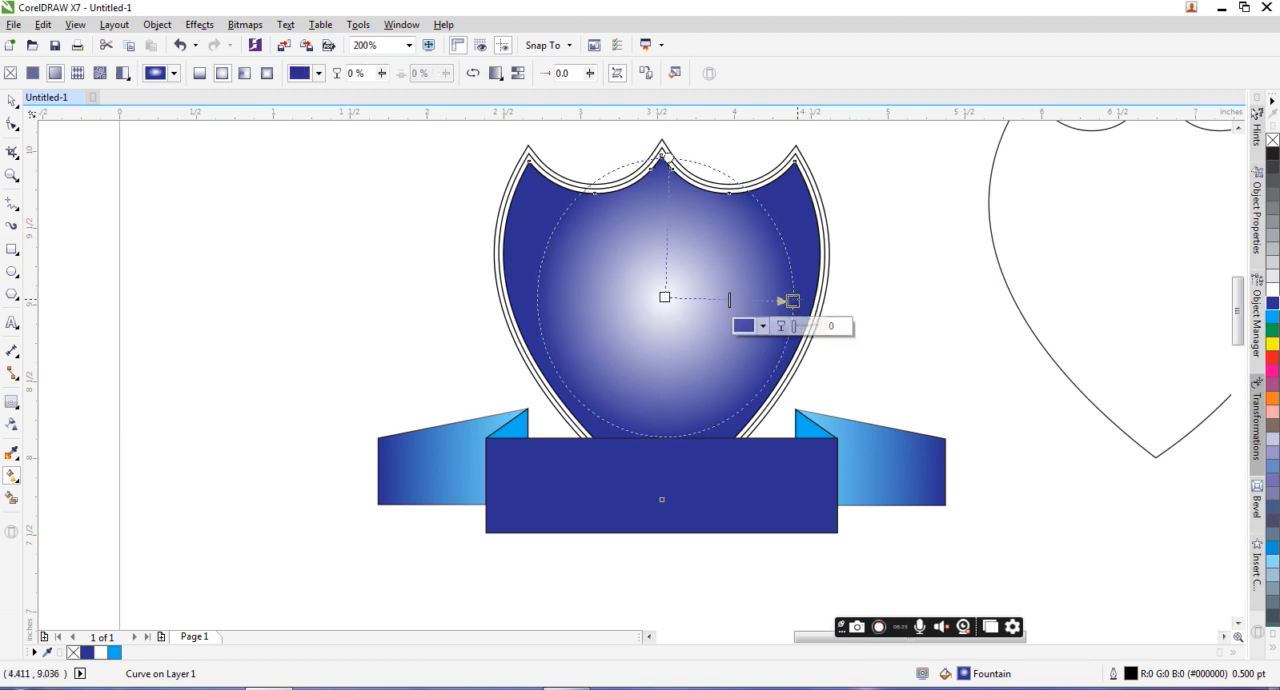
Step: Recolor the inner shield's elliptical gradient from dark blue in the center to cyan outside, and widen it just past the shield's sides
left_click(1272, 318)
left_click(665, 297)
left_click(1272, 302)
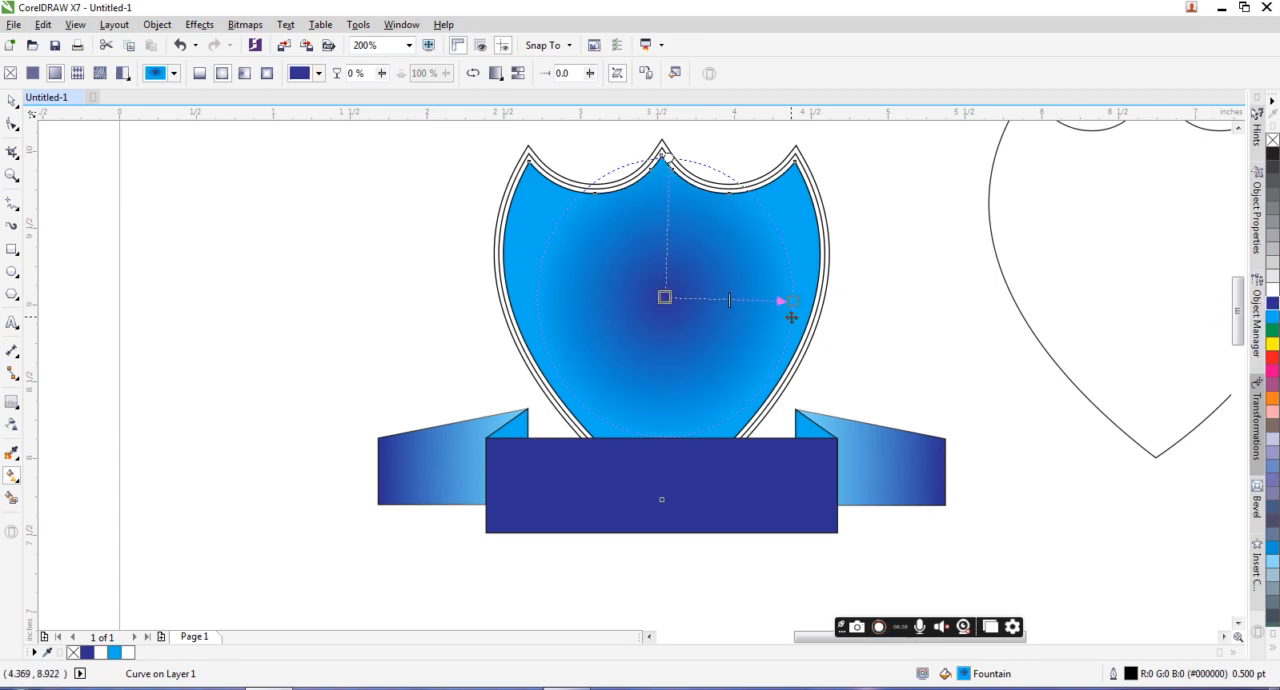
left_click_drag(788, 301, 838, 297)
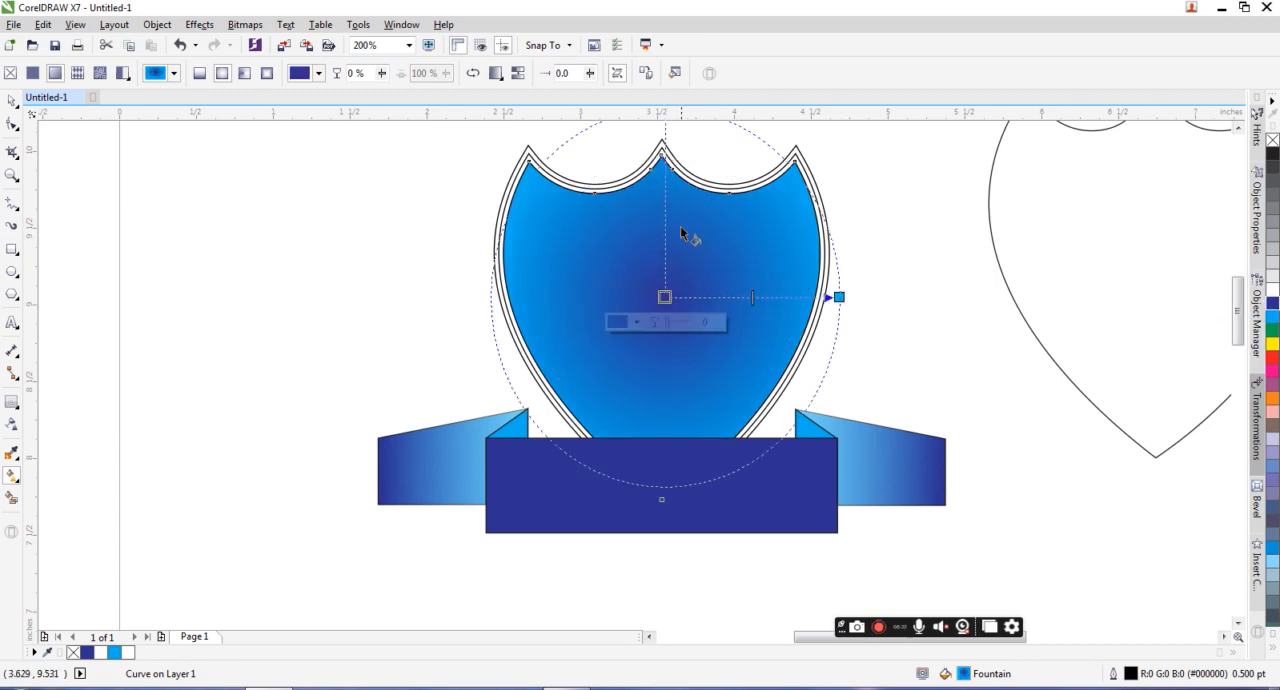
Step: Fill the middle shield contour with yellow and the outermost contour with magenta (M100), removing the outermost contour's outline
left_click(12, 102)
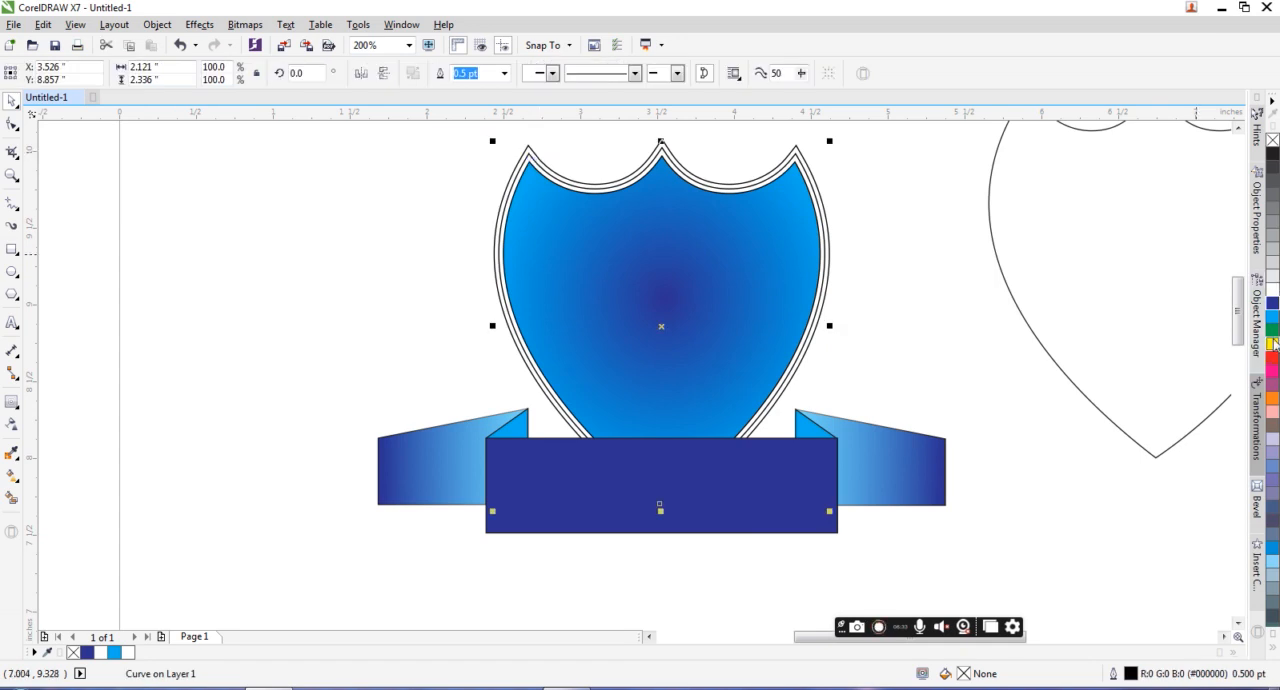
left_click(1273, 345)
left_click(797, 157)
left_click(796, 152)
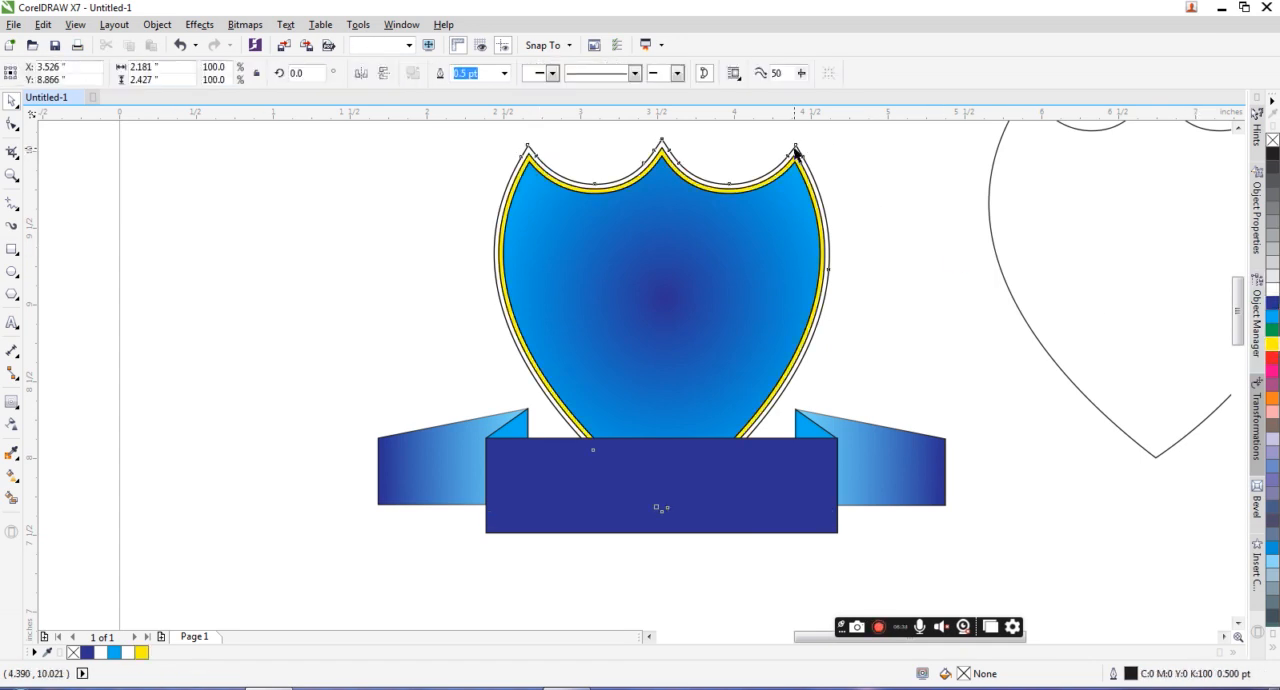
left_click(1273, 371)
right_click(1273, 140)
Step: Remove the black outlines from the inner blue shield and the yellow contour
left_click(797, 158)
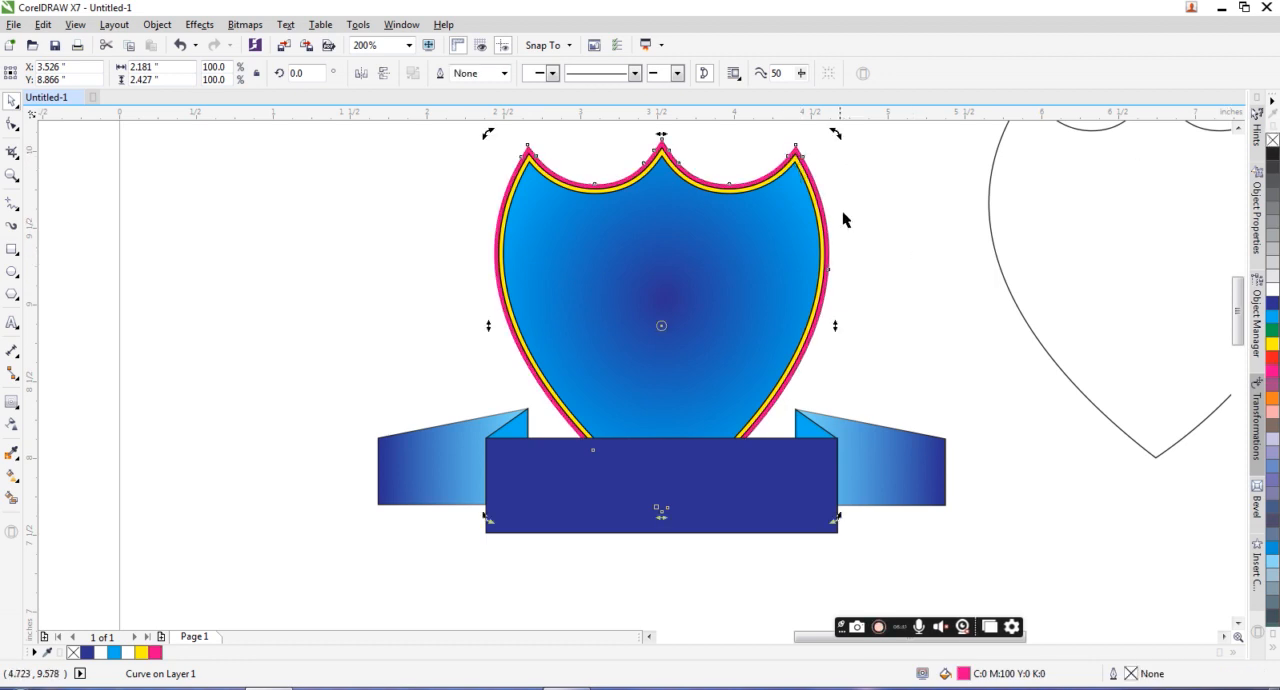
left_click(790, 195)
scroll(675, 312, "down", 1)
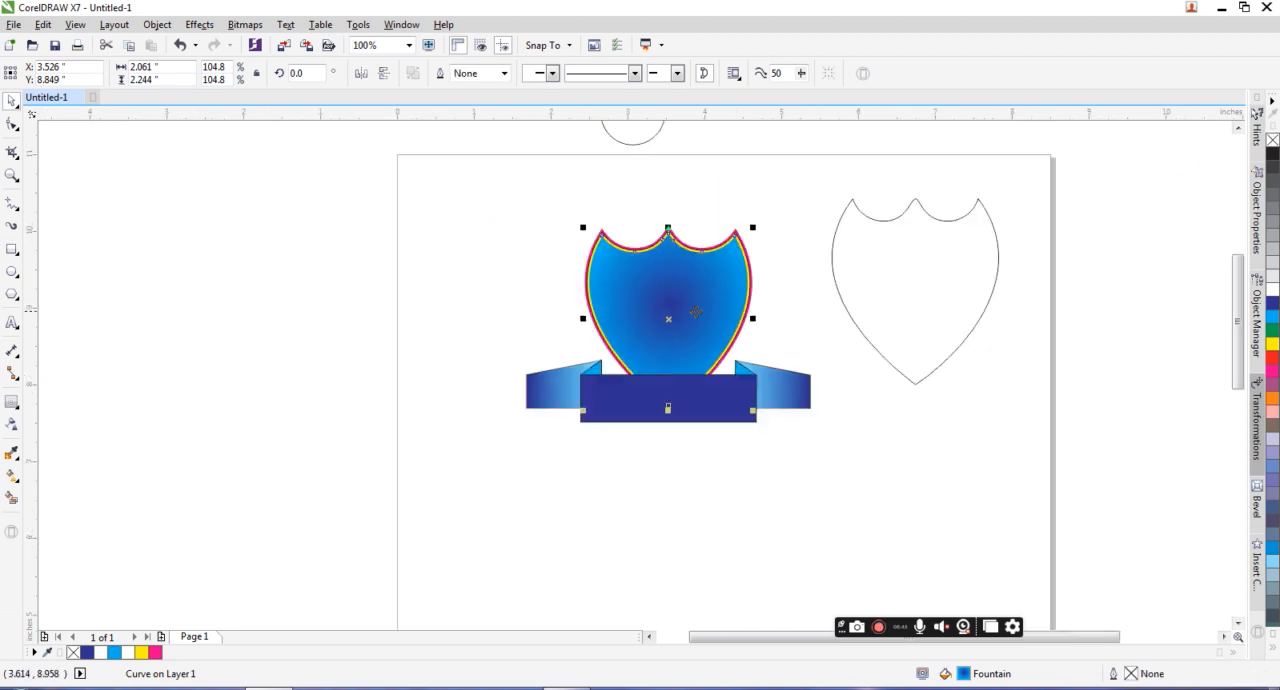
left_click_drag(483, 206, 833, 459)
left_click(734, 420)
left_click(731, 418)
right_click(760, 410)
left_click(11, 100)
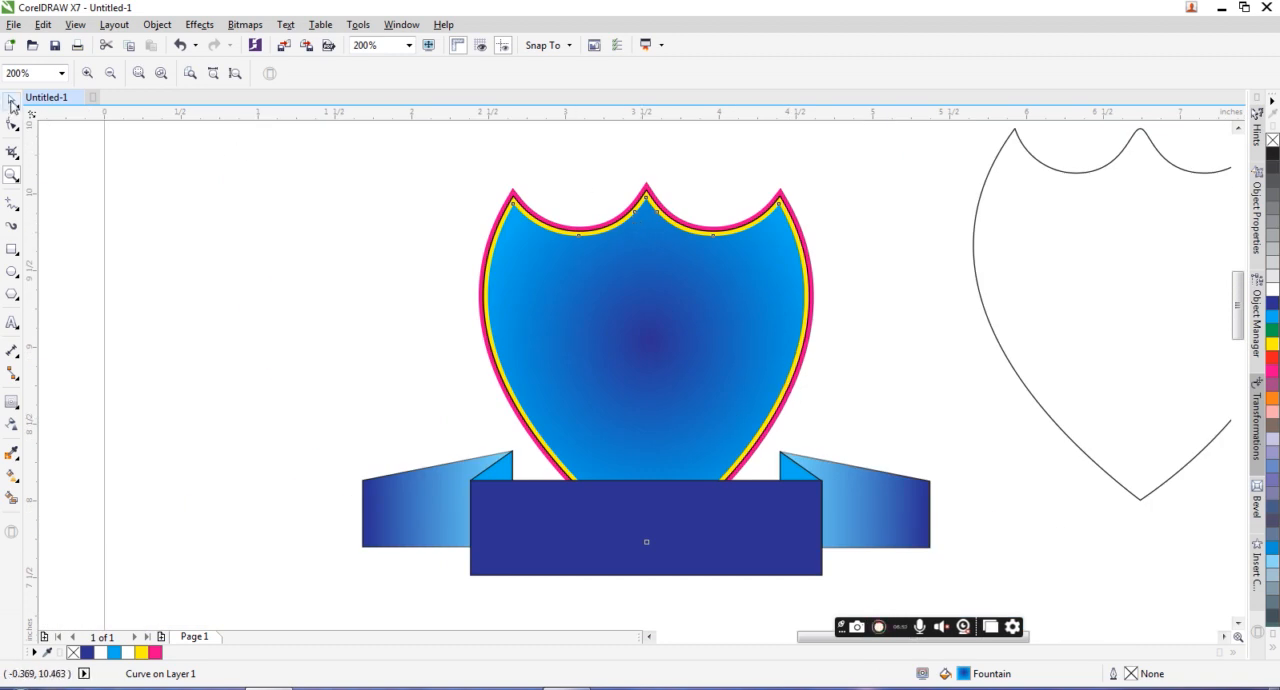
left_click_drag(464, 150, 869, 556)
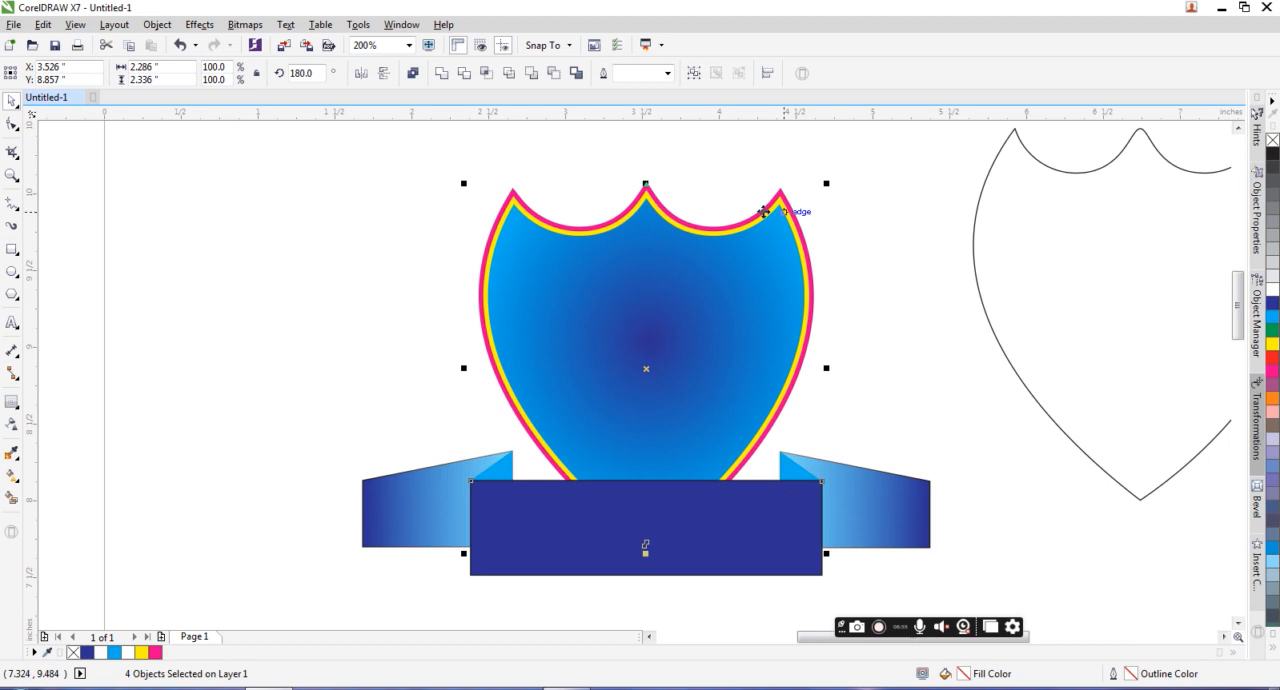
left_click(766, 187)
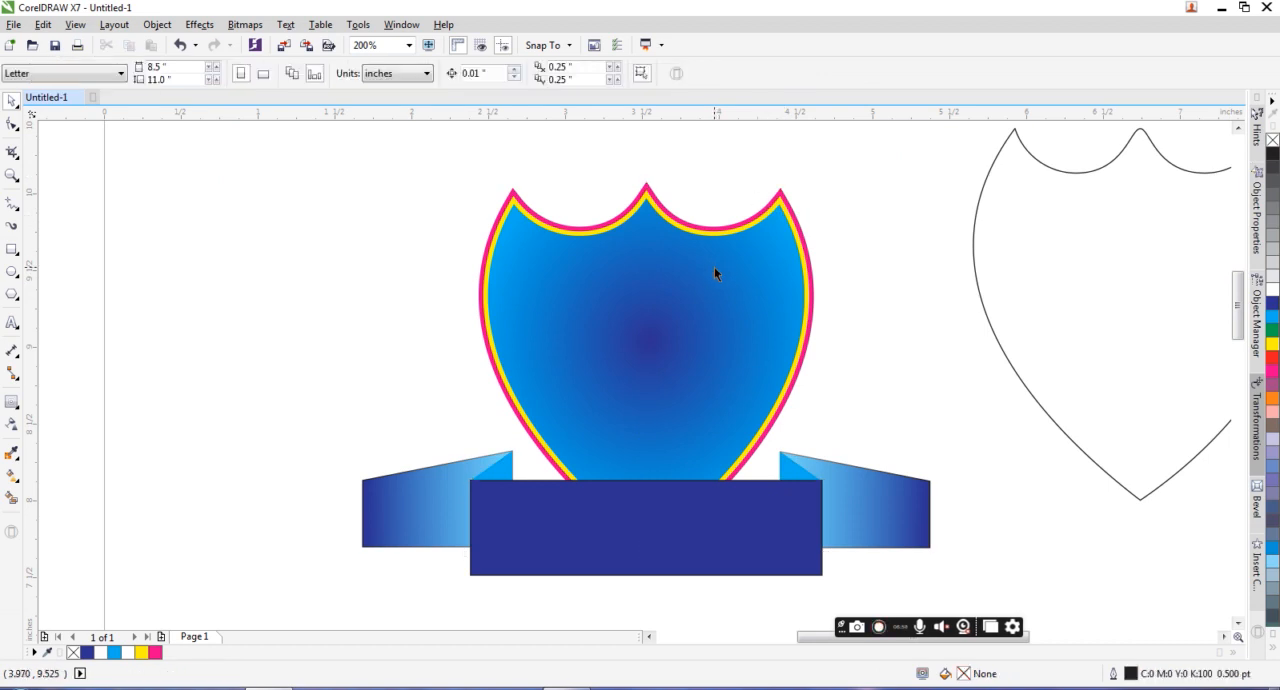
Step: Delete the spare unfilled shield outline and place a duplicate of the whole emblem about 4.1 inches to the right of the original
scroll(714, 267, "down", 2)
left_click_drag(855, 477, 489, 177)
left_click_drag(672, 282, 671, 491)
right_click(671, 491)
left_click(925, 214)
key("Delete")
scroll(917, 222, "down", 2)
left_click_drag(925, 336, 768, 275)
left_click_drag(860, 295, 940, 238)
scroll(940, 238, "up", 2)
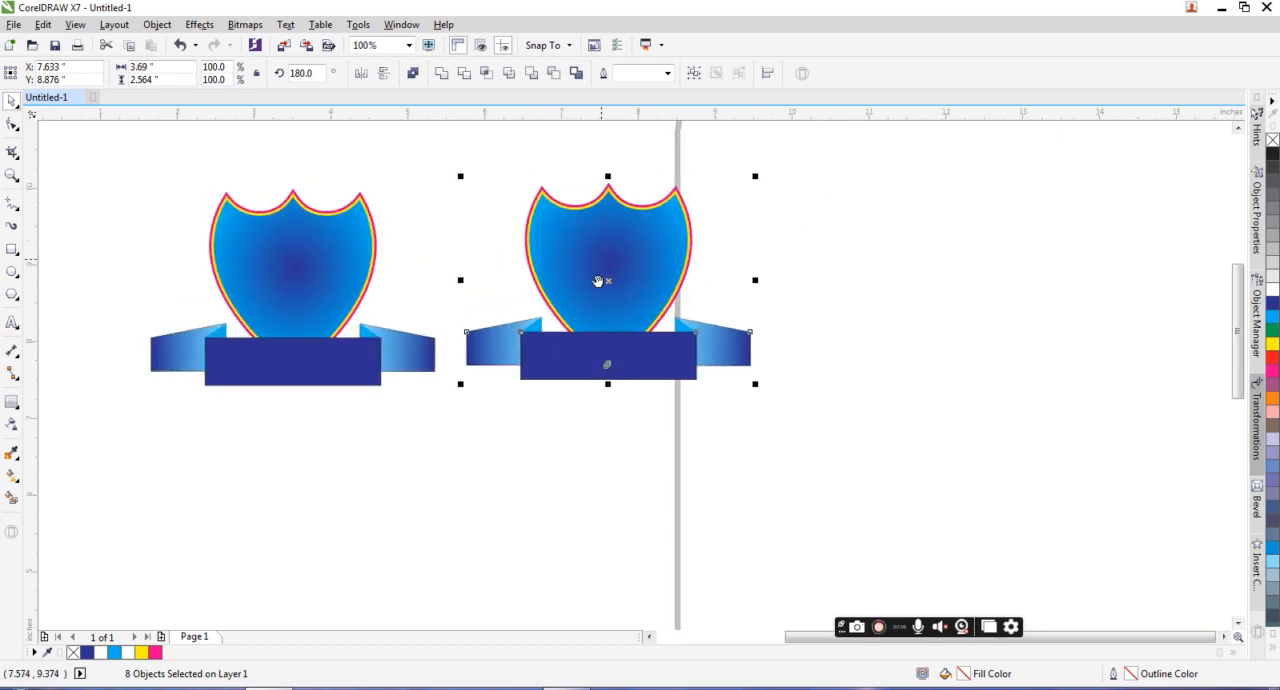
Step: Recolor the duplicate's inner shield gradient from white in the center to yellow outside, and enlarge it to about twice its radius
left_click(614, 297)
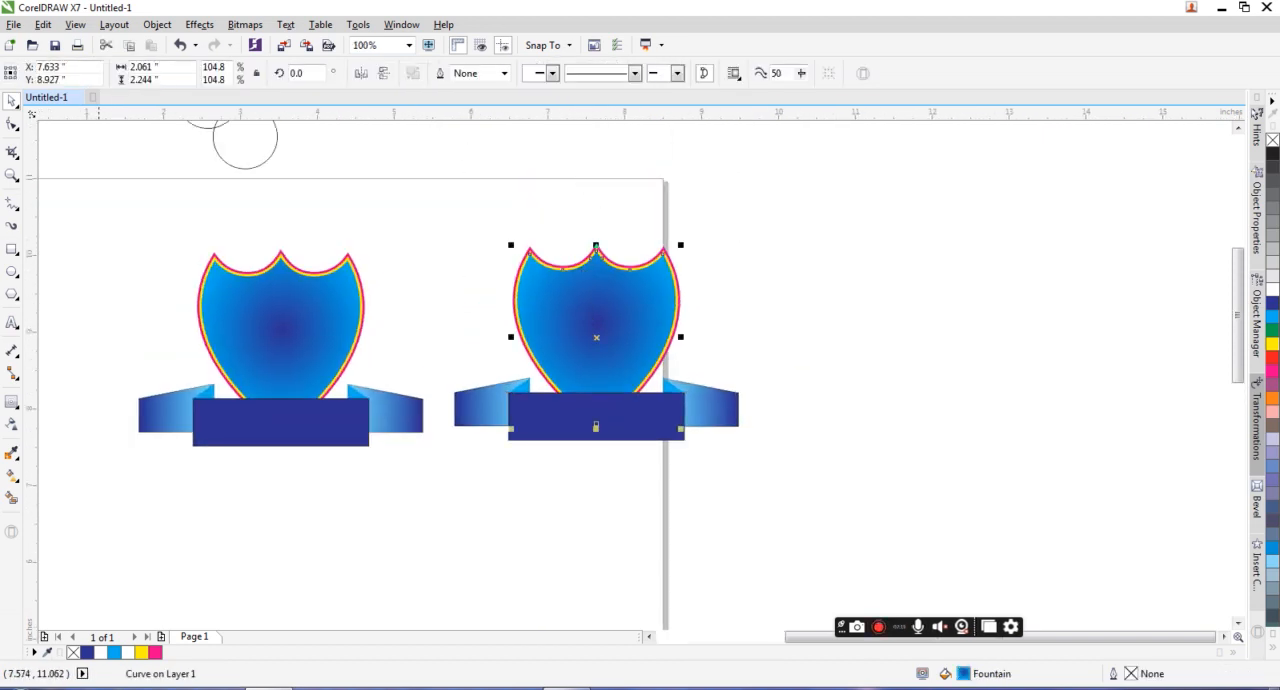
left_click(12, 476)
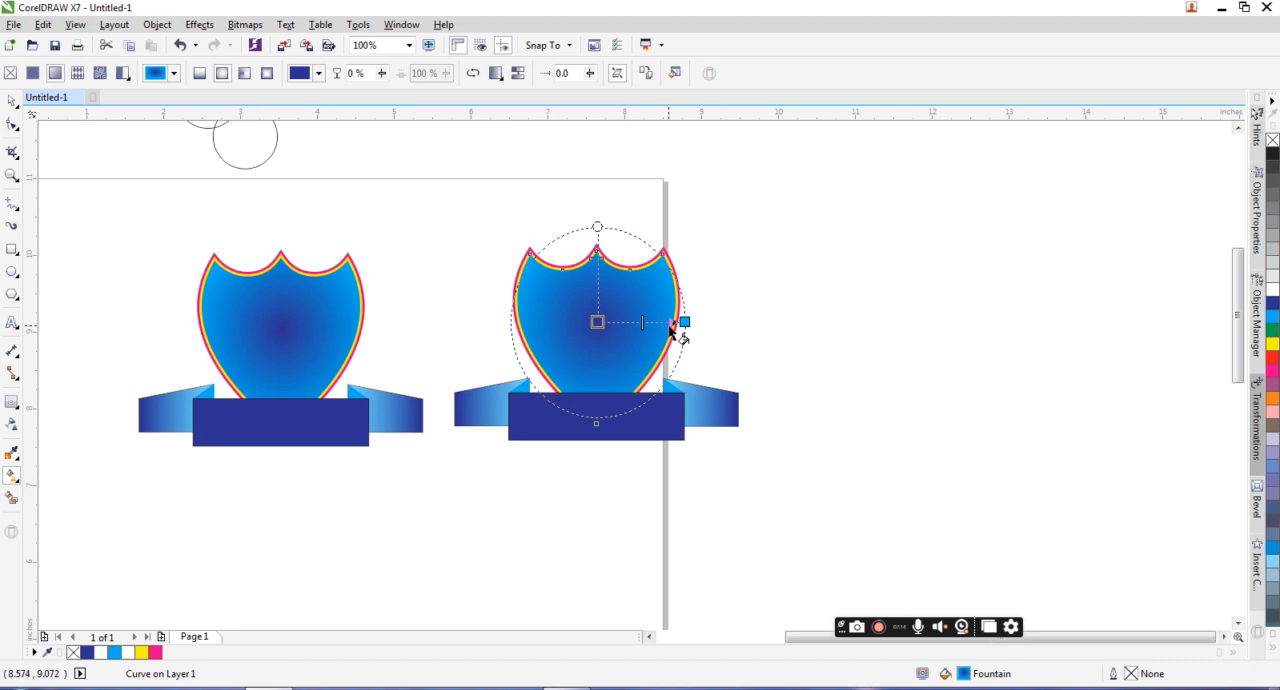
left_click(686, 322)
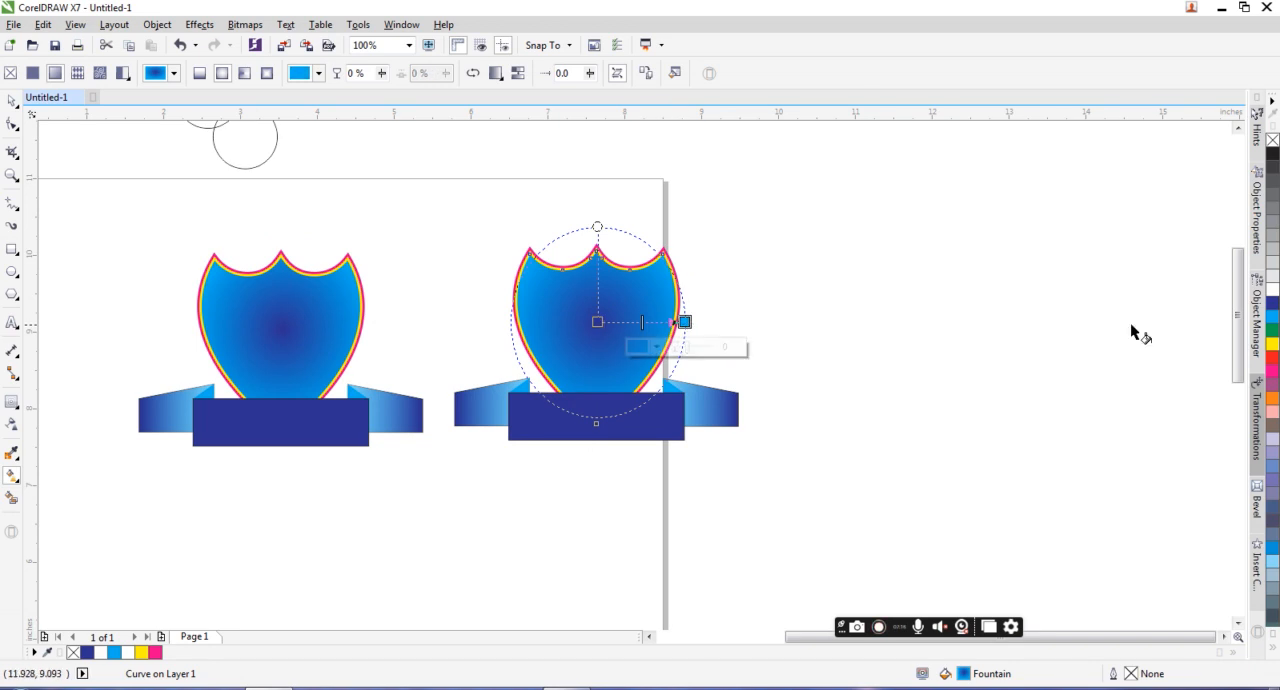
left_click(1272, 345)
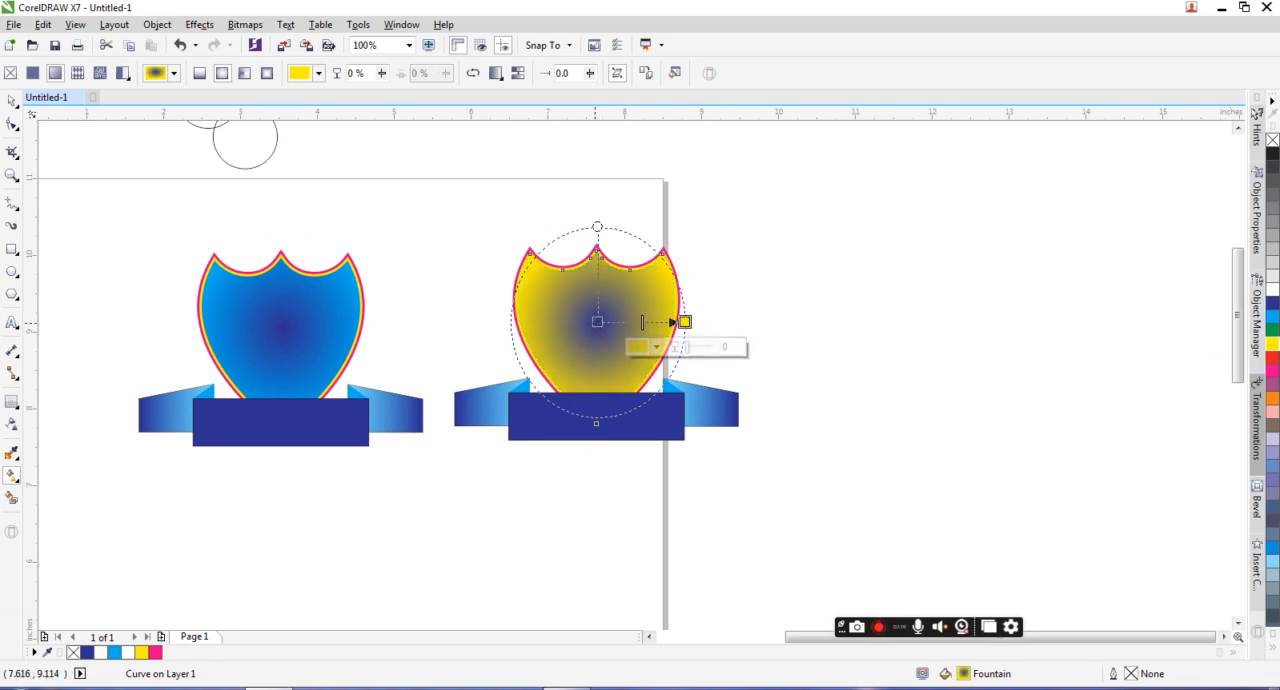
left_click(597, 322)
left_click(1272, 289)
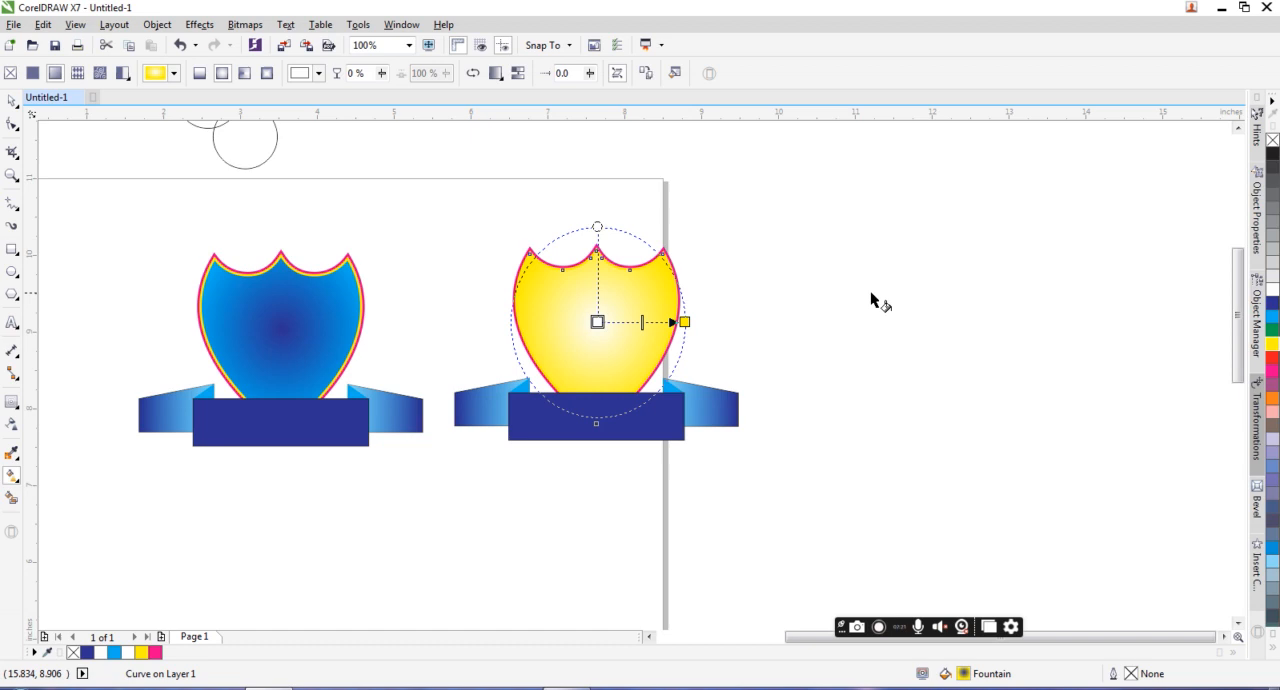
left_click_drag(684, 322, 771, 321)
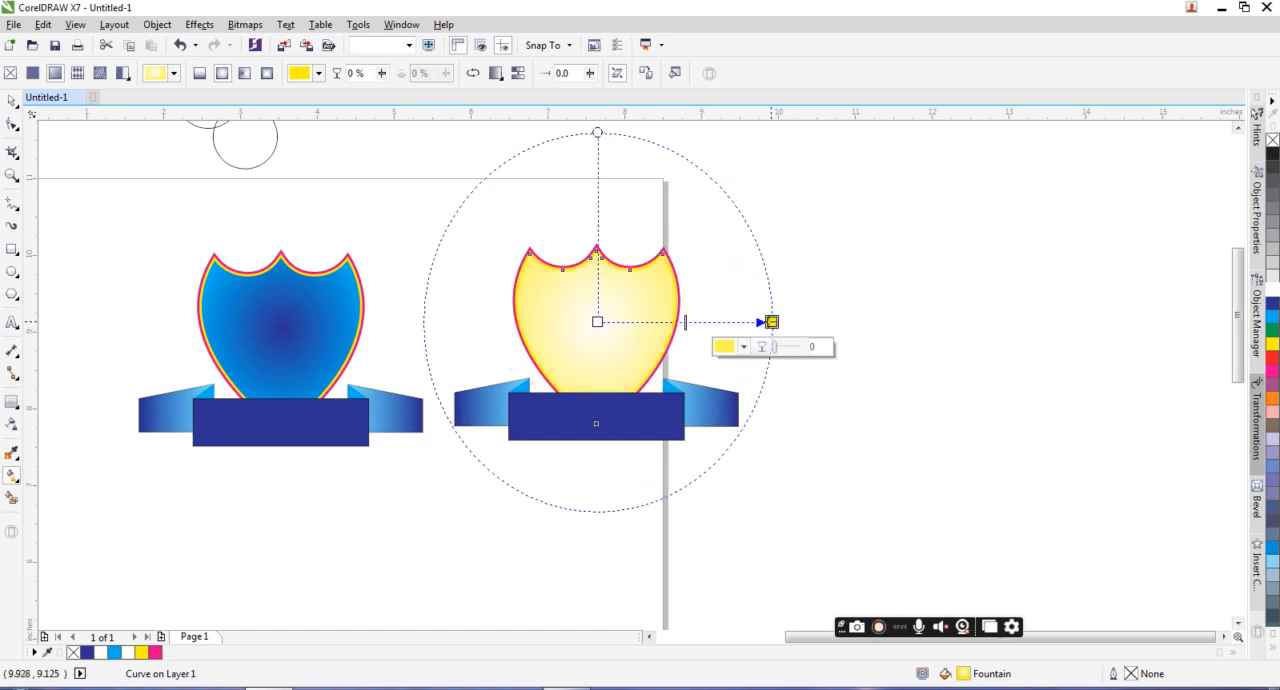
Step: Fill the duplicate shield's middle contour with green and its outermost contour with red (C0 M100 Y100 K0)
scroll(562, 268, "up", 4)
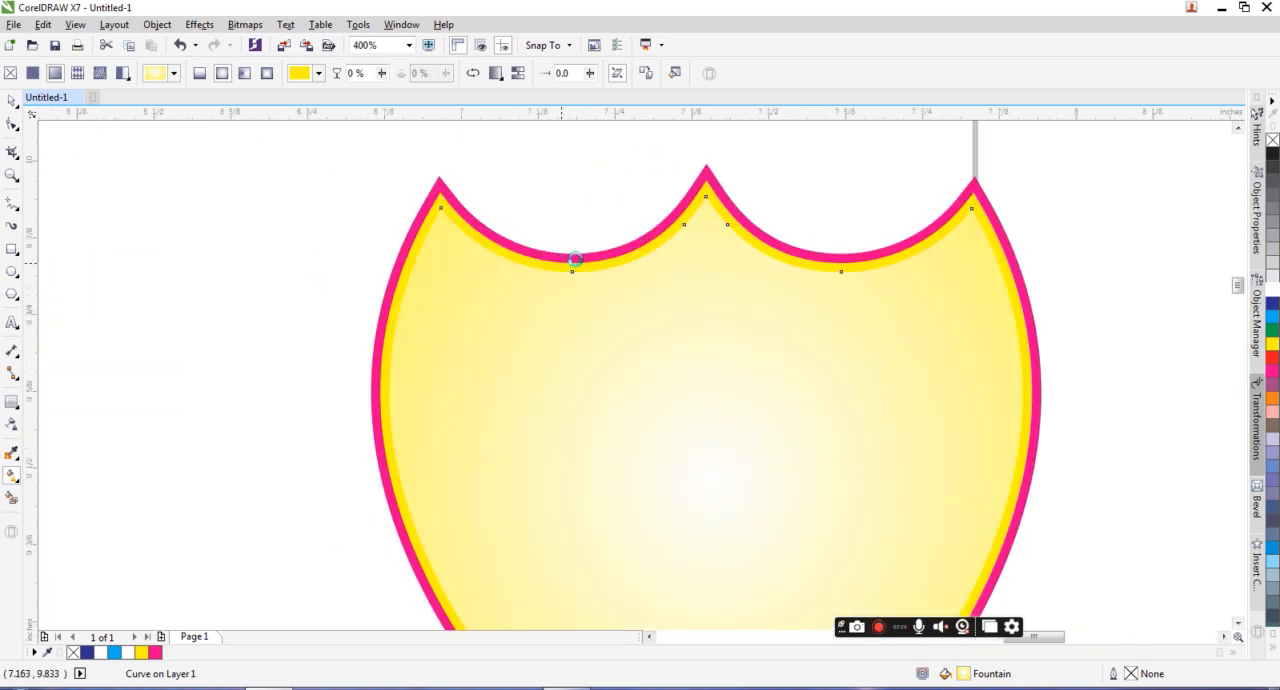
scroll(575, 259, "up", 2)
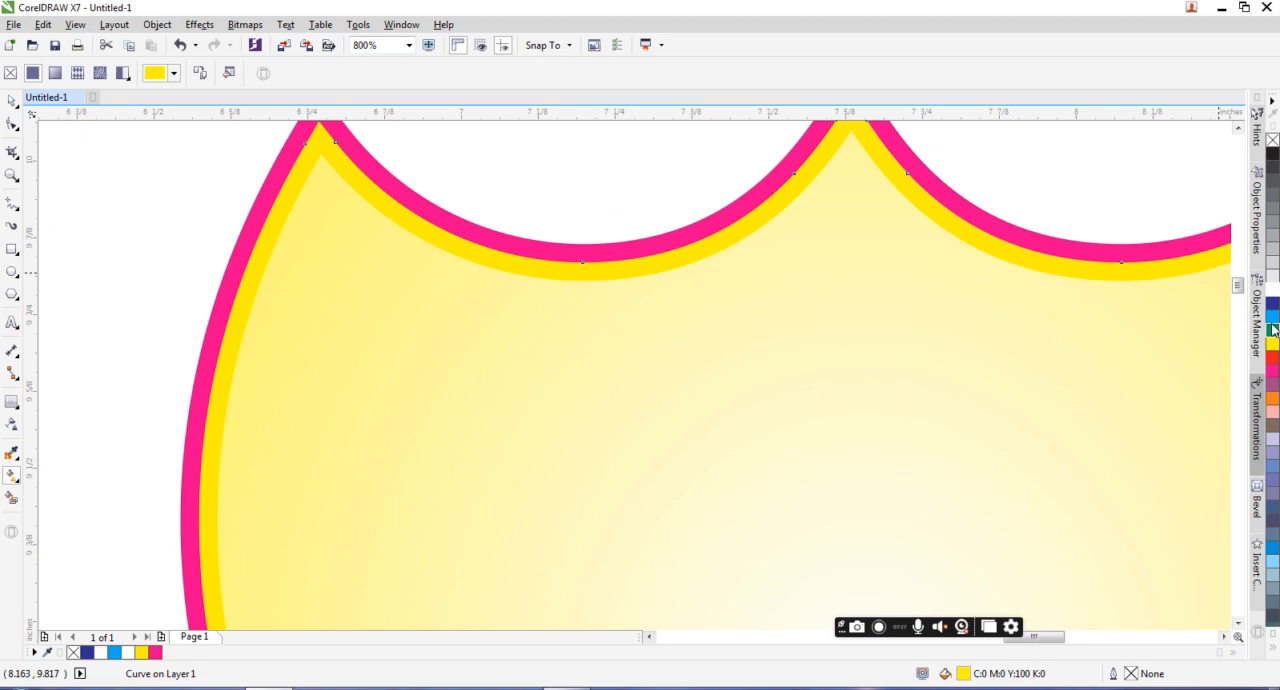
left_click(782, 165)
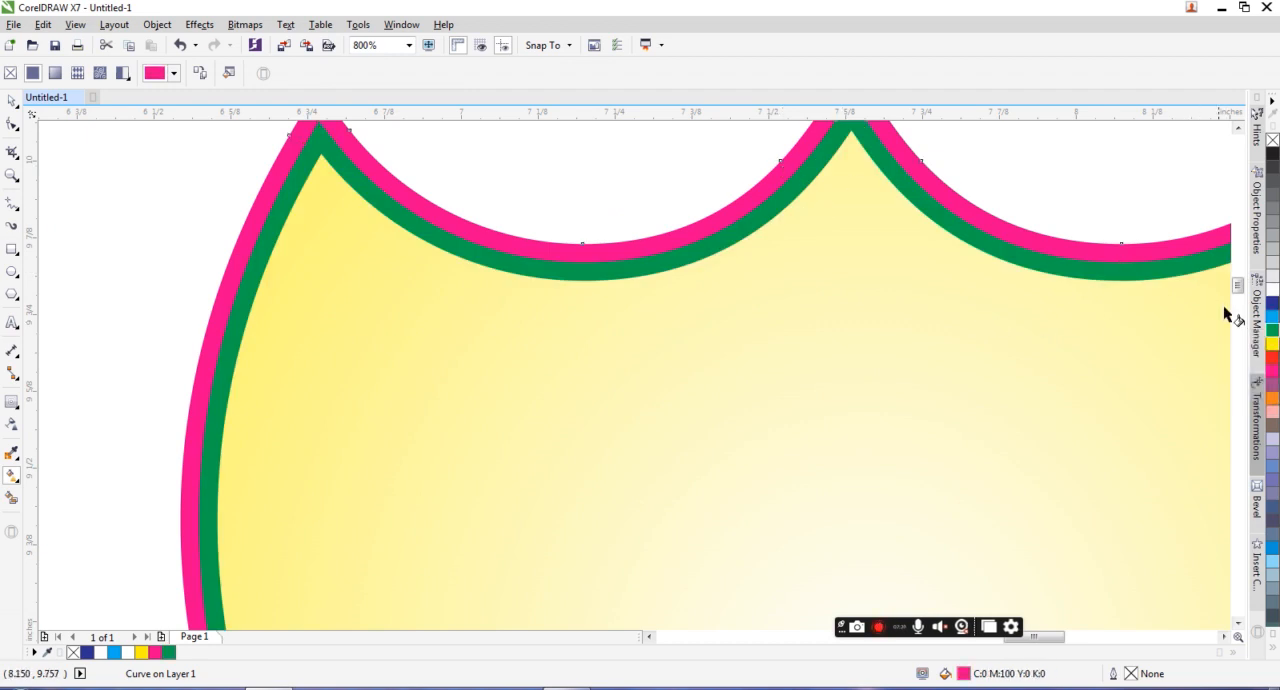
left_click(1272, 357)
scroll(790, 300, "down", 5)
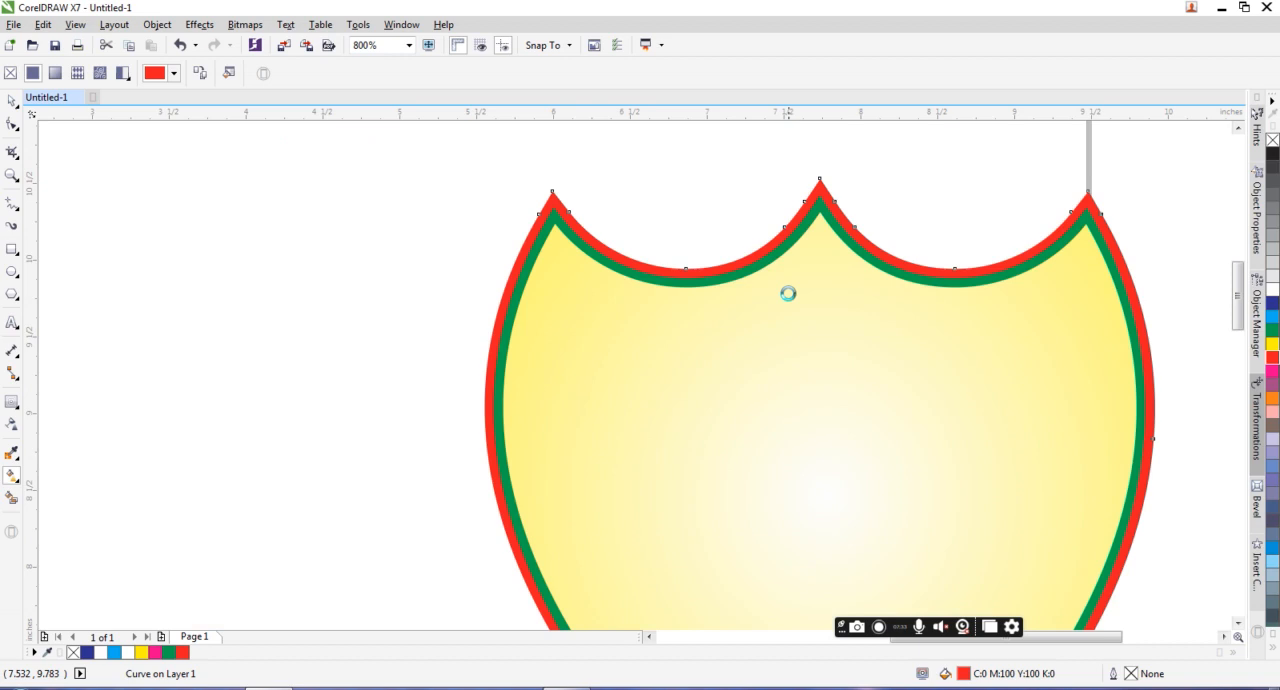
scroll(741, 340, "up", 1)
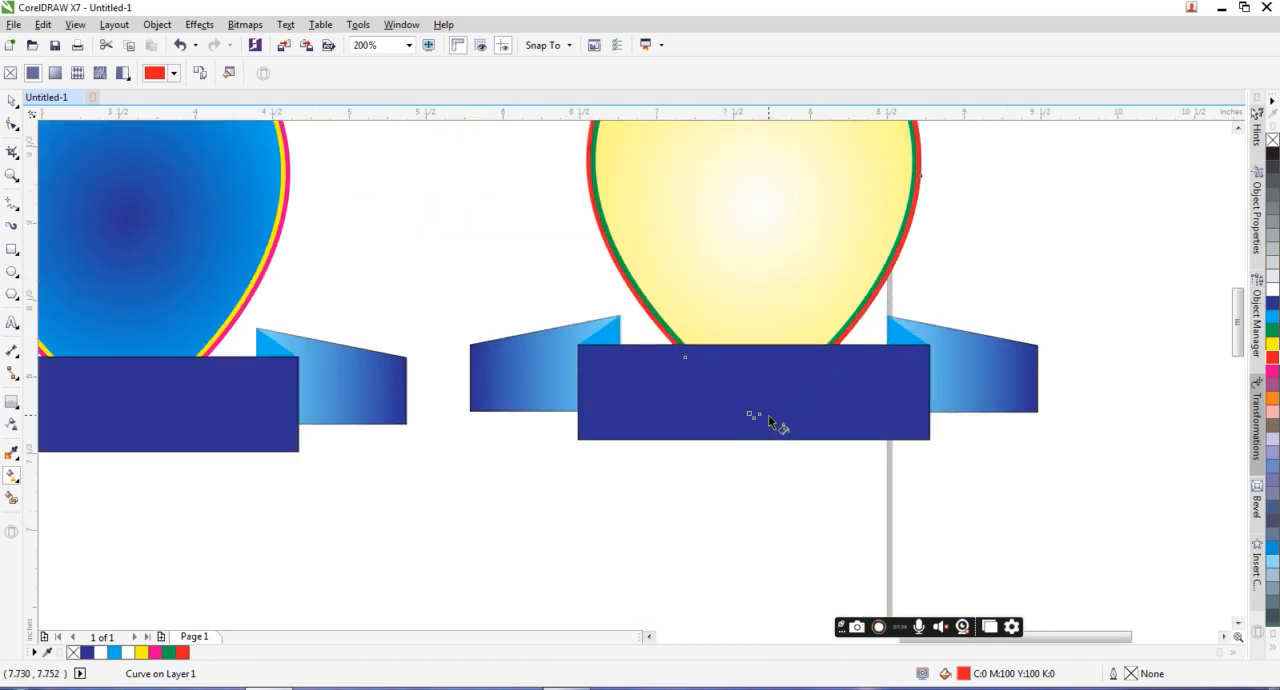
Step: Apply a vertical linear fountain fill to the duplicate's center banner rectangle, yellow at its lower edge blending to red at its upper edge
left_click(833, 427)
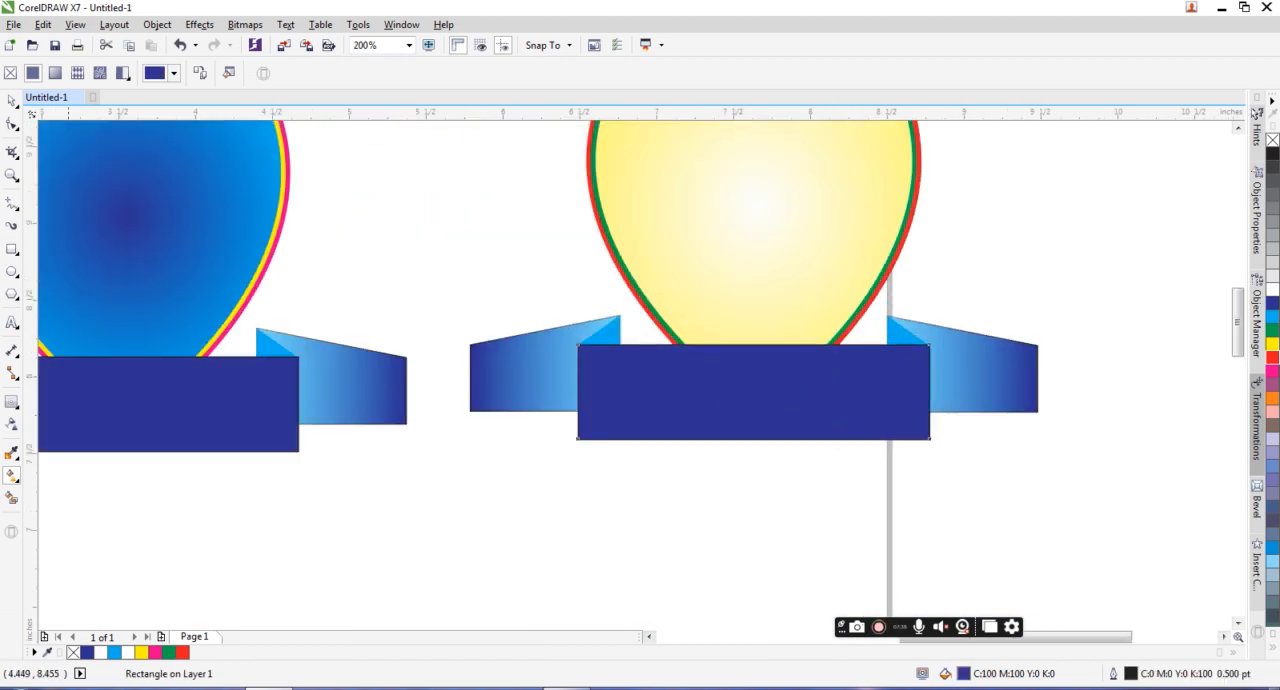
left_click(11, 102)
left_click(452, 485)
left_click(644, 407)
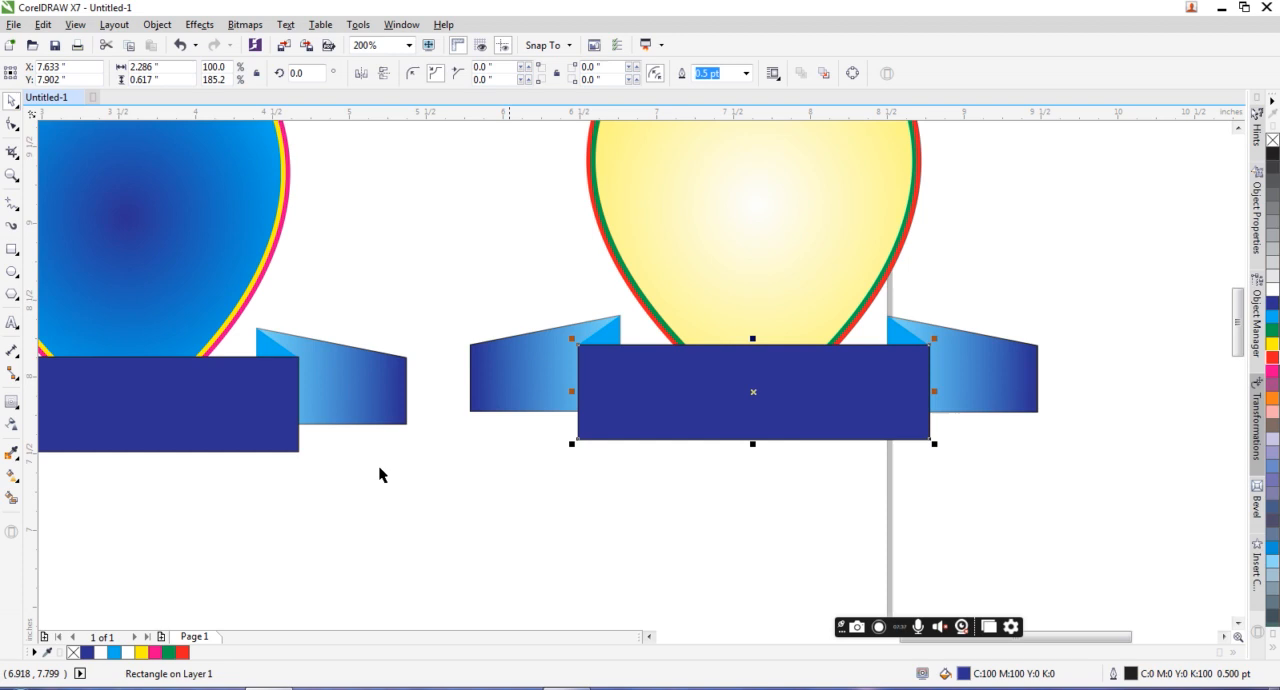
left_click(11, 479)
left_click_drag(753, 440, 753, 344)
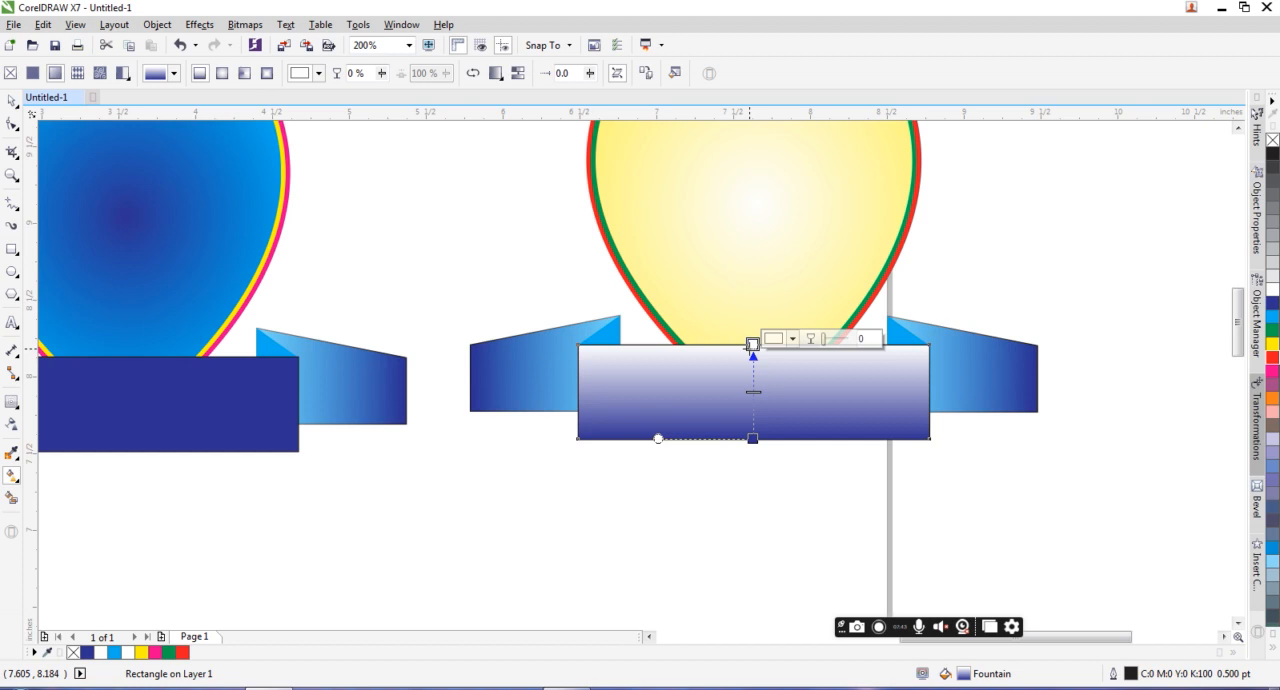
left_click(1272, 357)
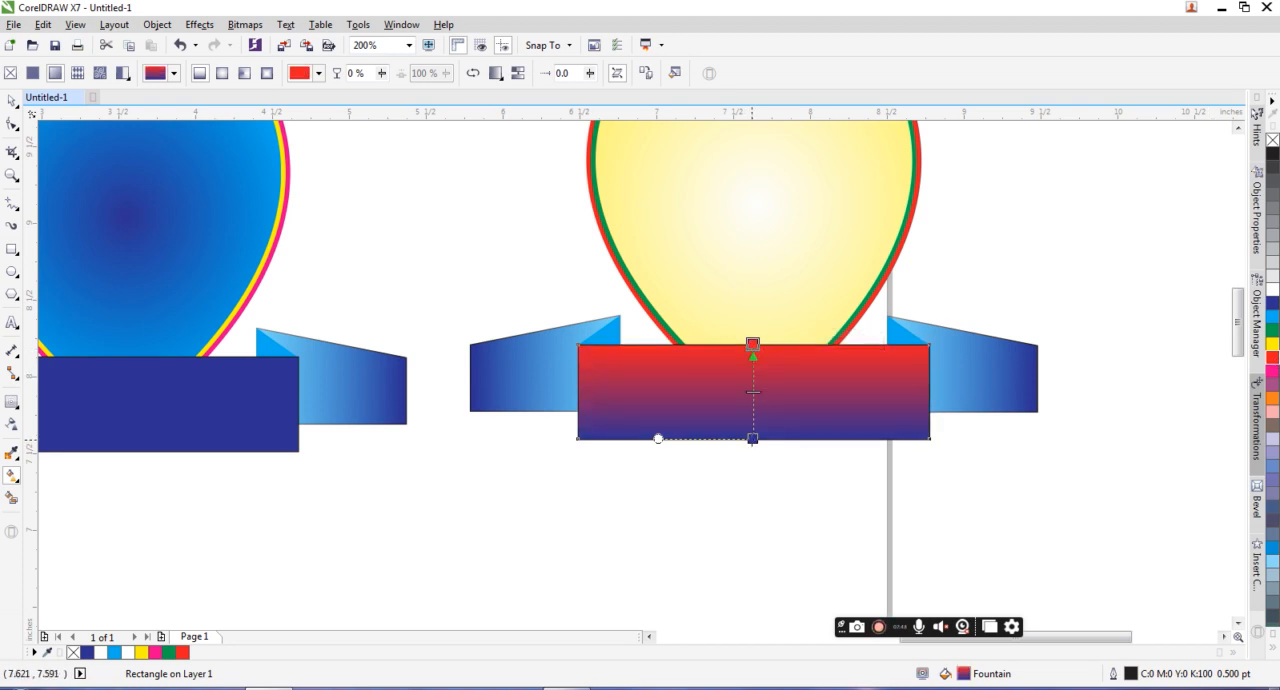
left_click(752, 439)
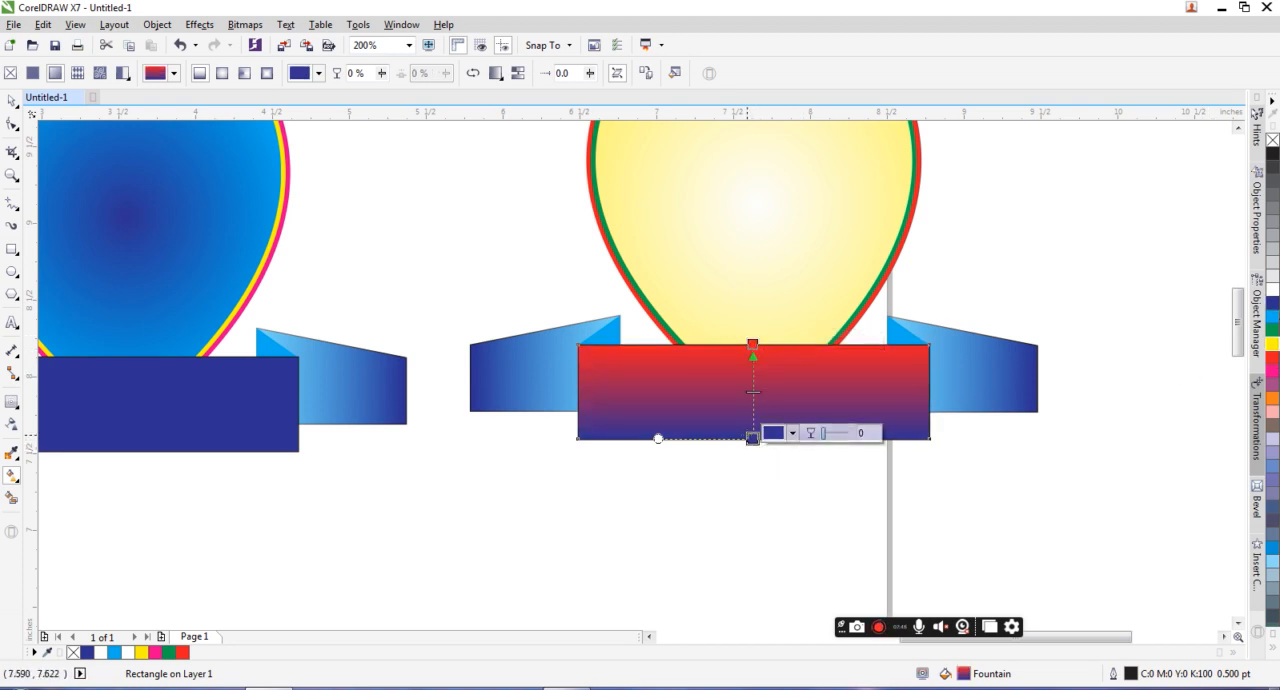
left_click(1271, 344)
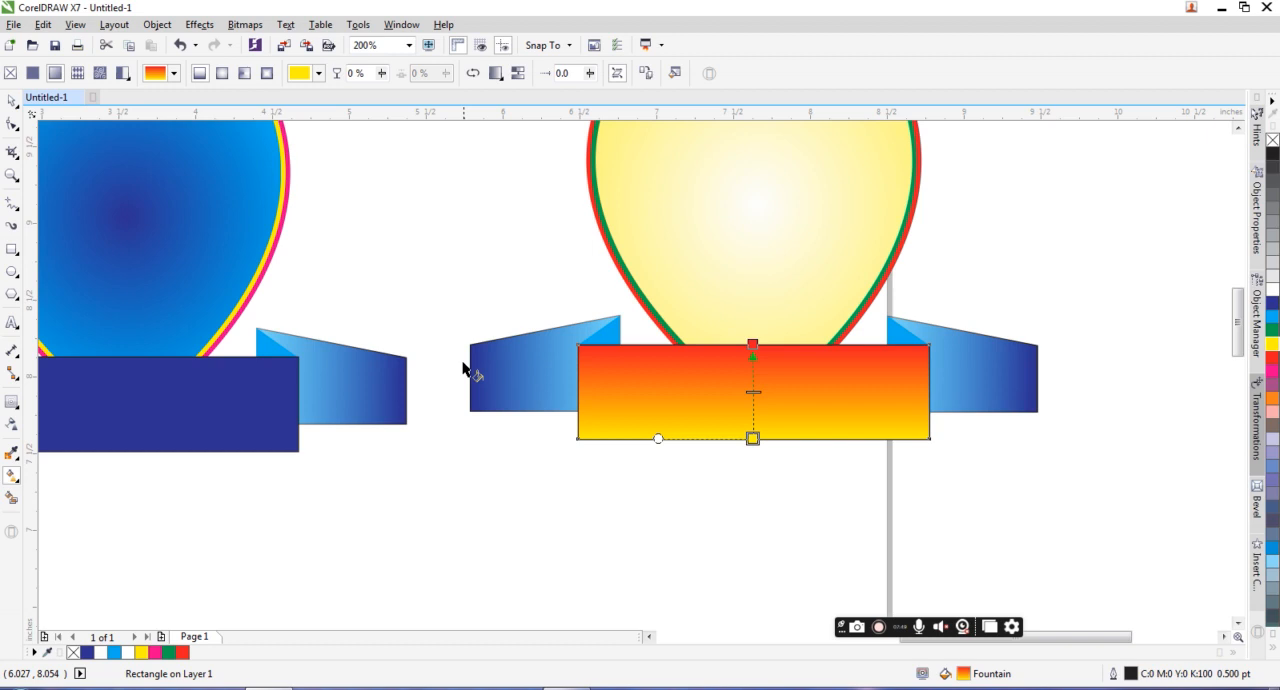
Step: Recolor the duplicate's left ribbon tail gradient, red at the outer end fading to yellow toward the banner
left_click(494, 366)
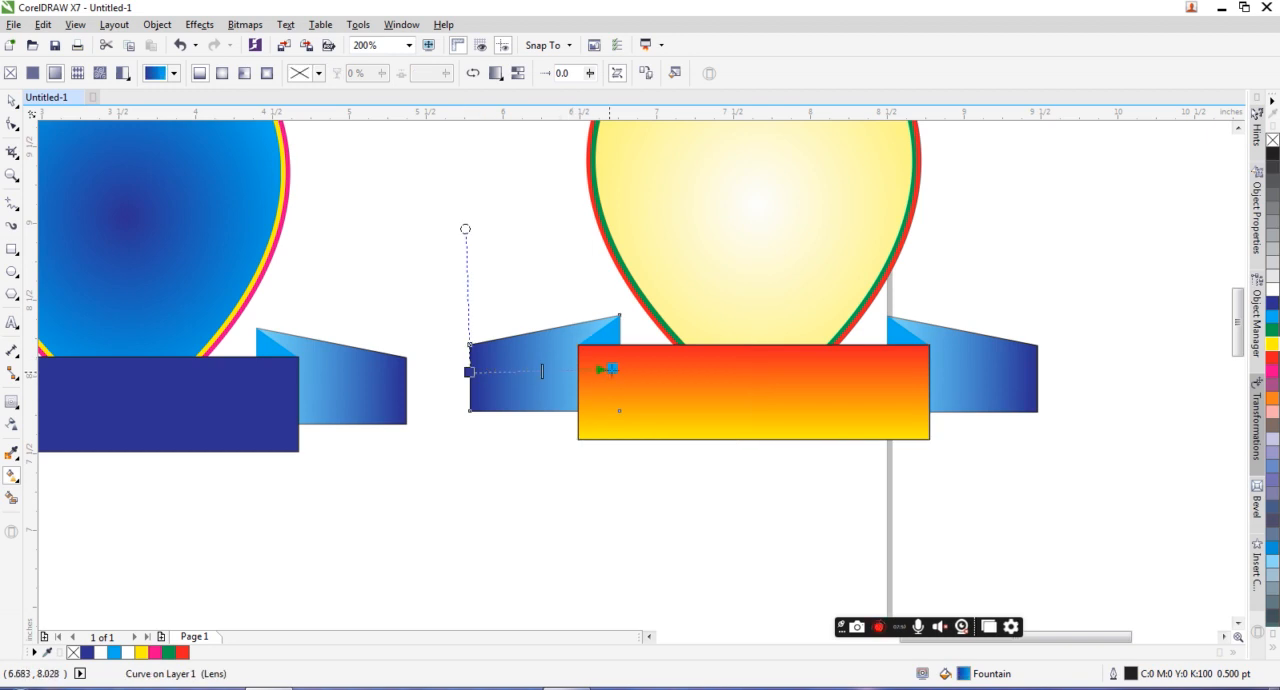
left_click(610, 369)
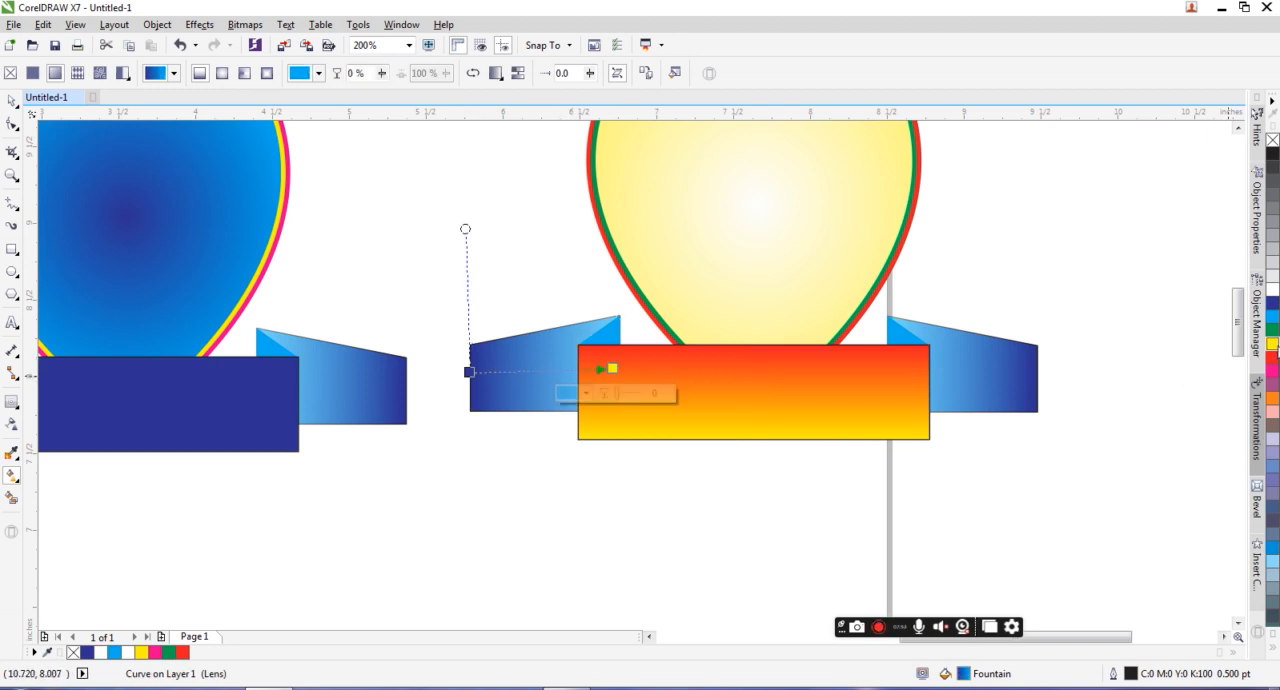
left_click(1272, 344)
left_click(469, 372)
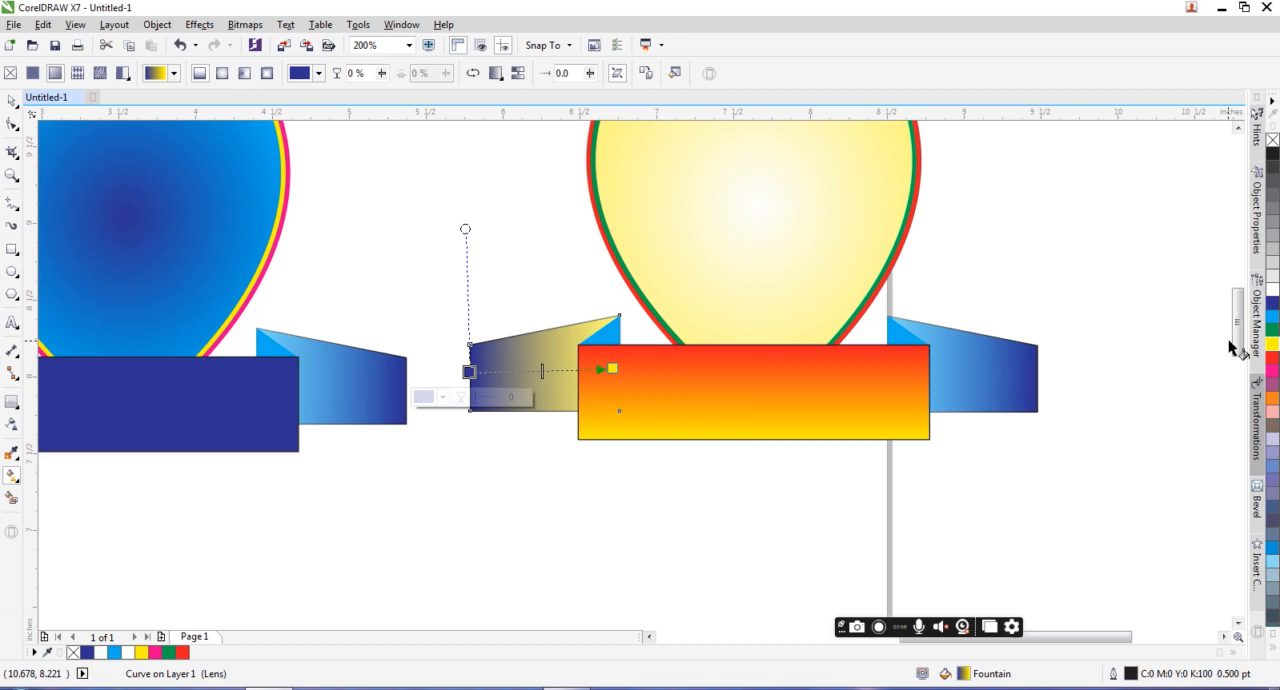
left_click(1273, 358)
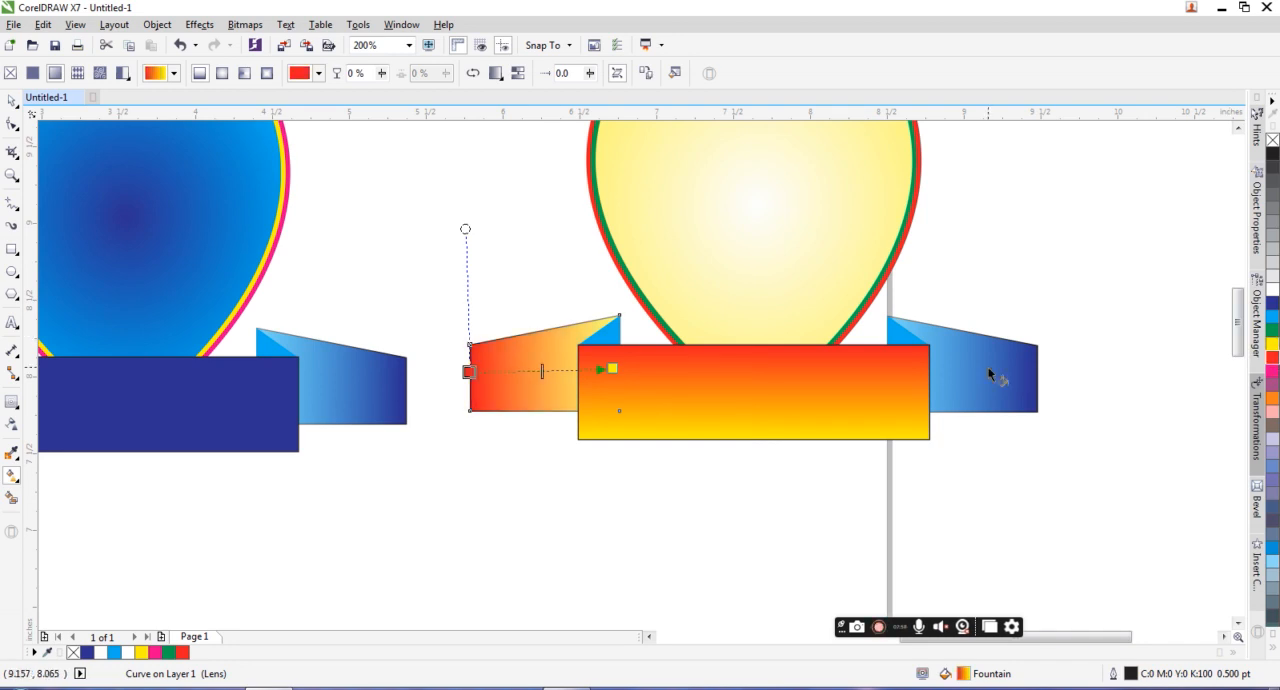
Step: Copy the left ribbon tail's red-to-yellow fountain fill onto the duplicate's right ribbon tail
left_click(1018, 372)
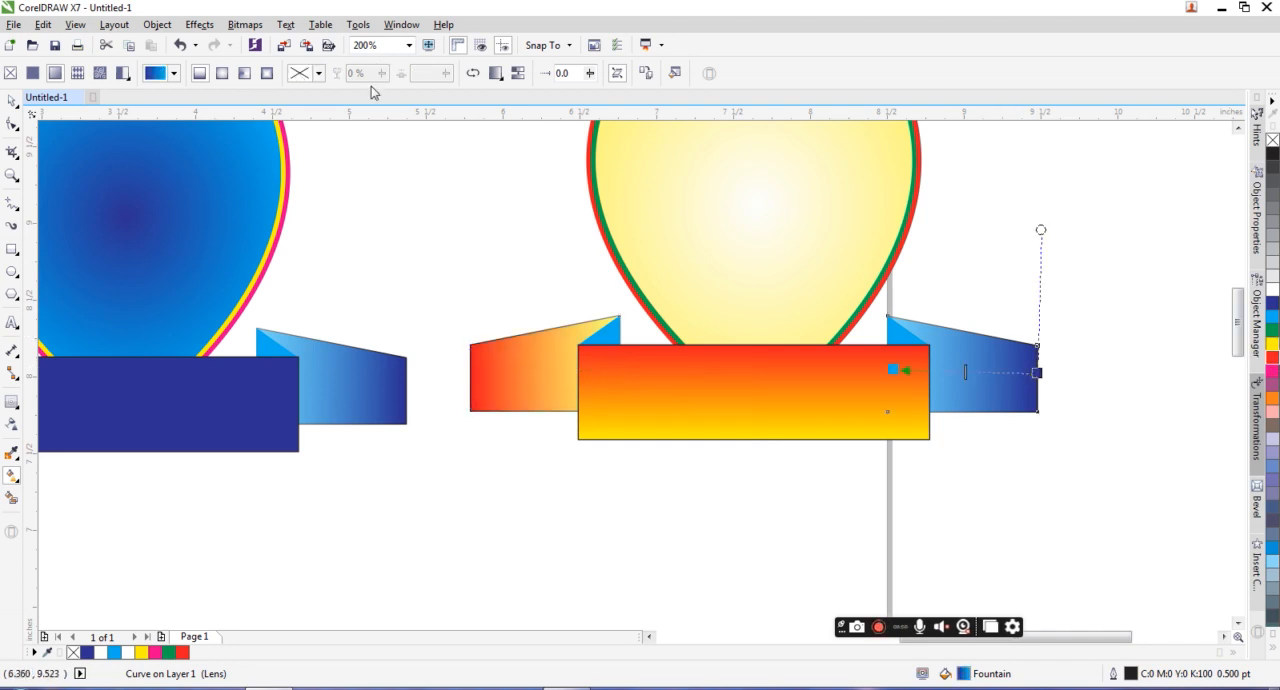
left_click(645, 74)
left_click(520, 346)
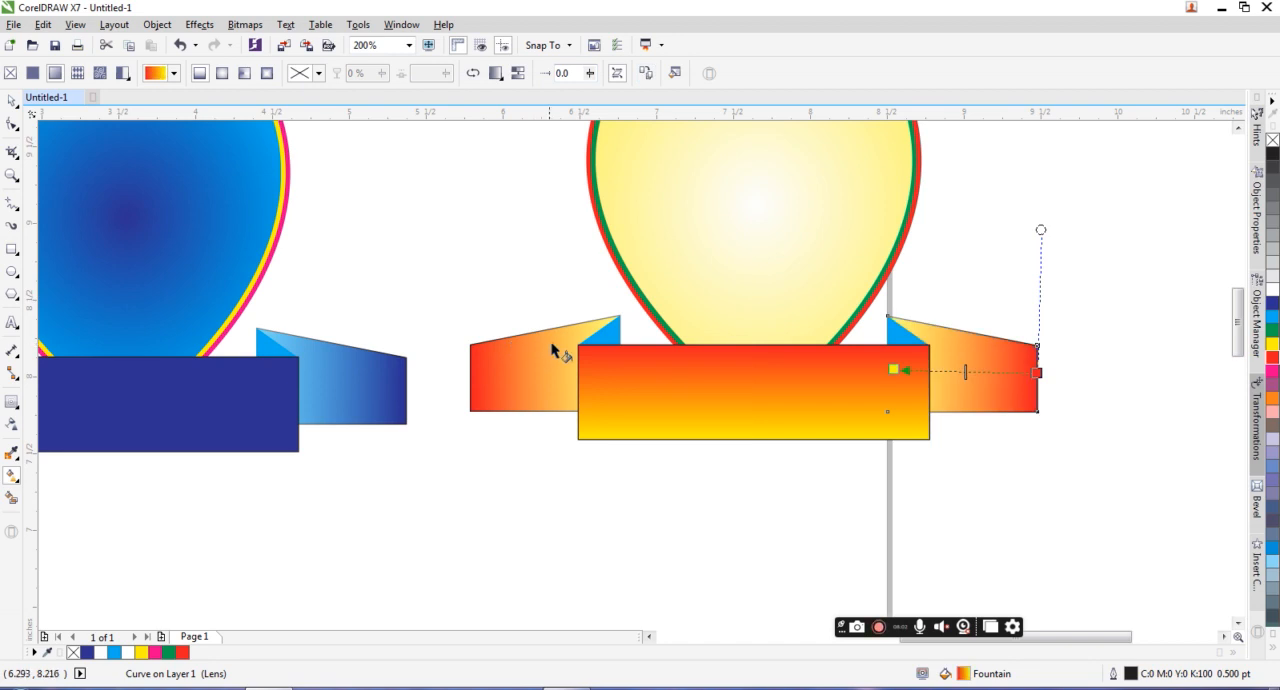
Step: Fill both triangular ribbon folds of the duplicate banner with red (C0 M100 Y100 K0)
left_click(897, 343)
left_click(1272, 357)
left_click(608, 336)
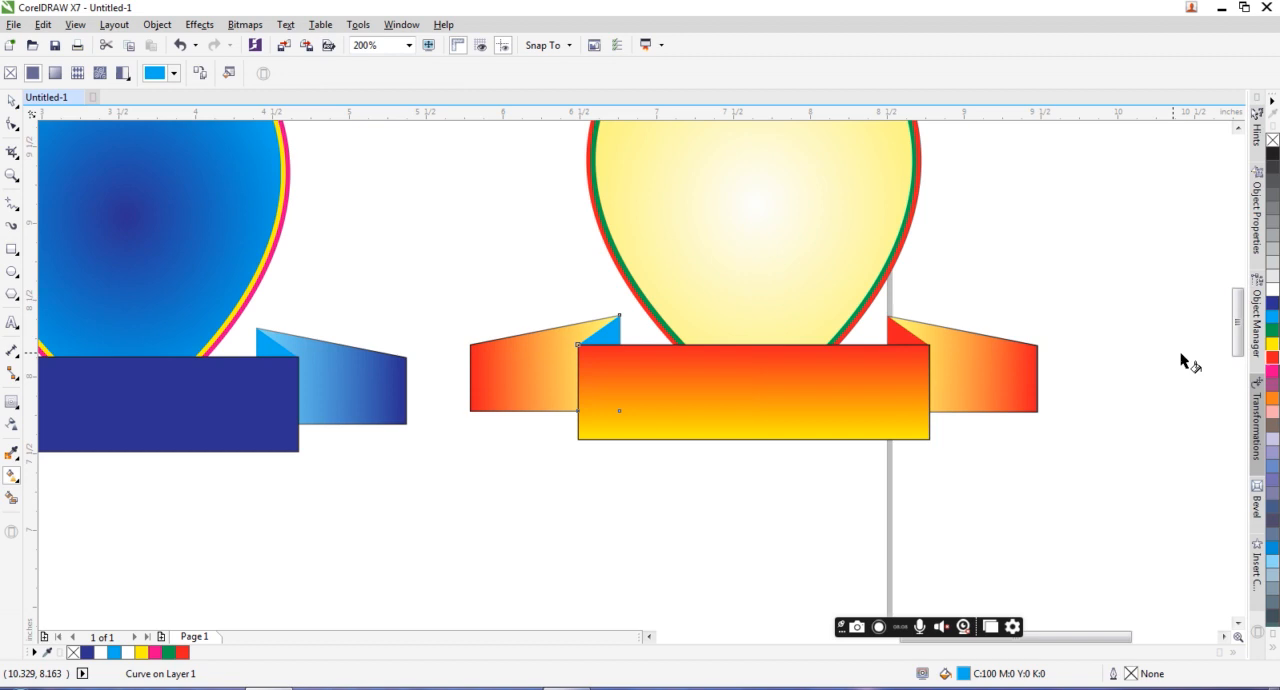
left_click(1272, 360)
scroll(751, 366, "down", 4)
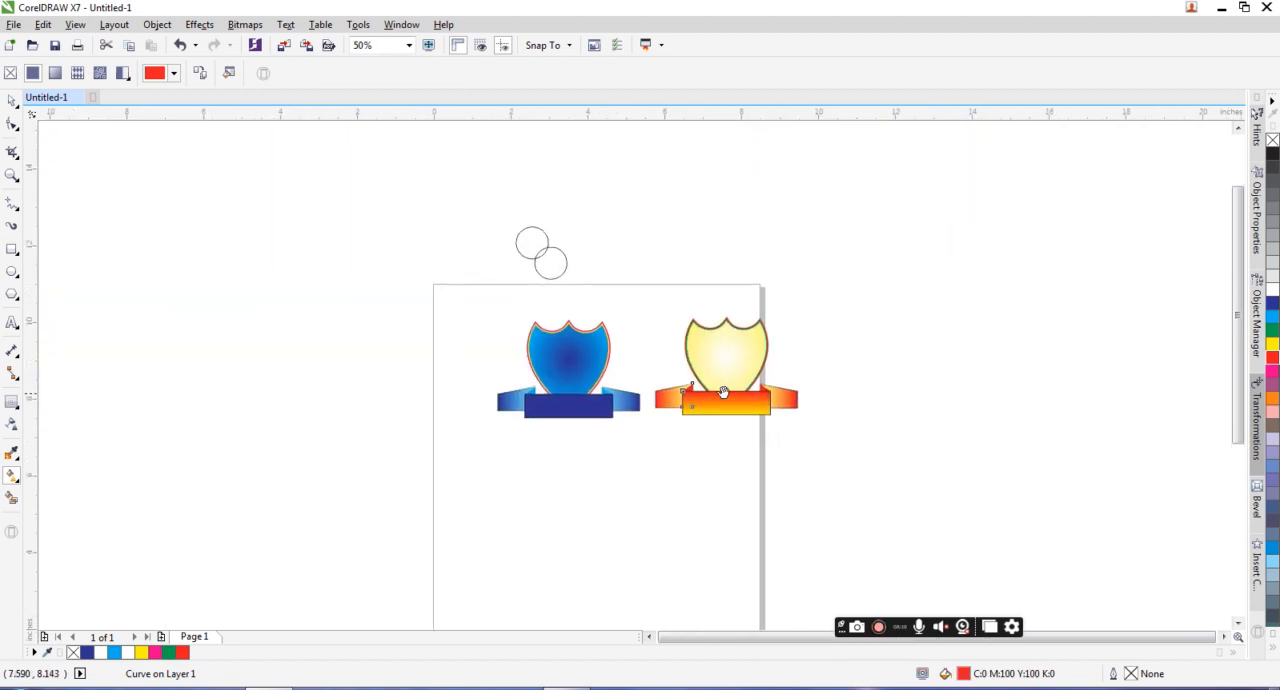
Step: Duplicate the yellow, green and red emblem, placing the copy directly below it
left_click(8, 104)
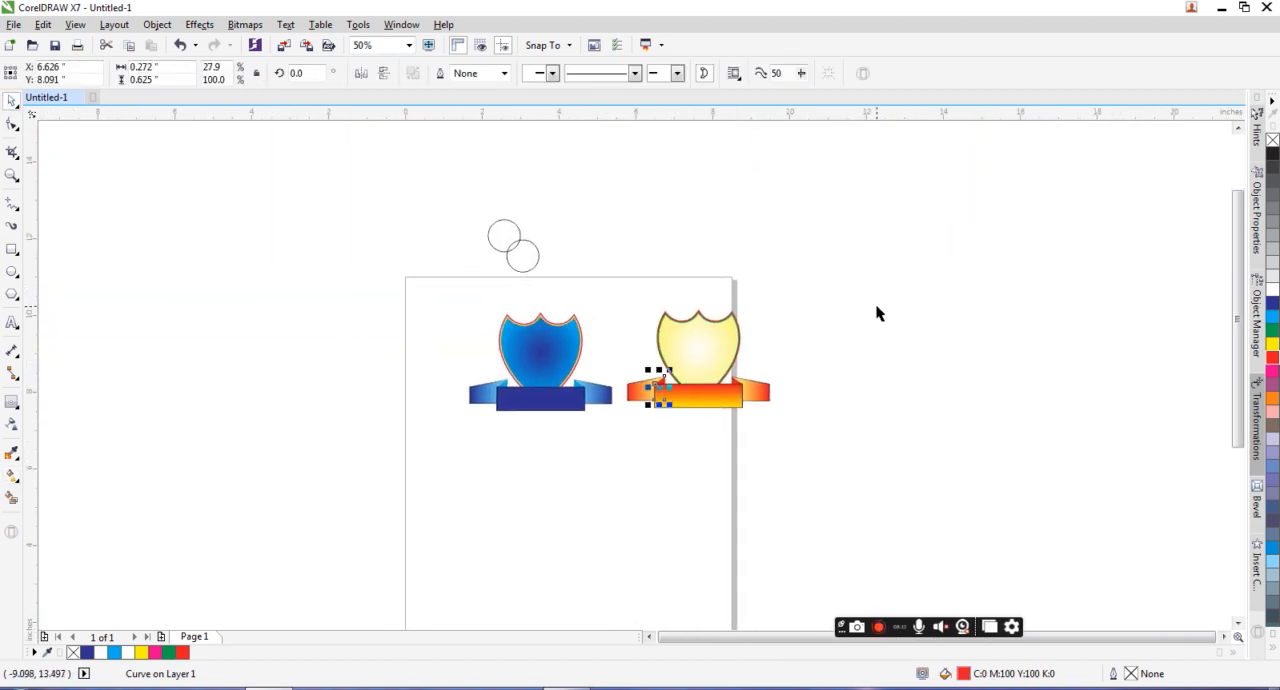
left_click(811, 431)
left_click_drag(840, 523, 598, 276)
left_click_drag(700, 345, 694, 468)
right_click(694, 468)
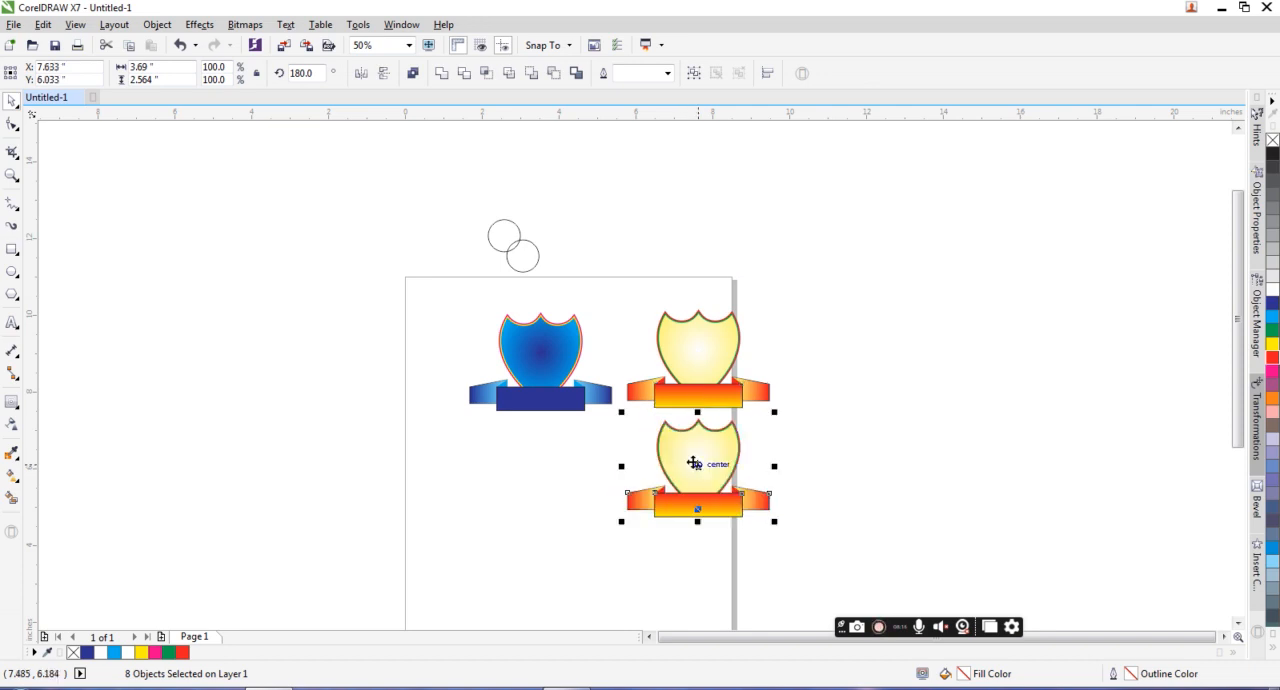
scroll(694, 463, "up", 4)
scroll(693, 351, "down", 1)
scroll(693, 345, "down", 1)
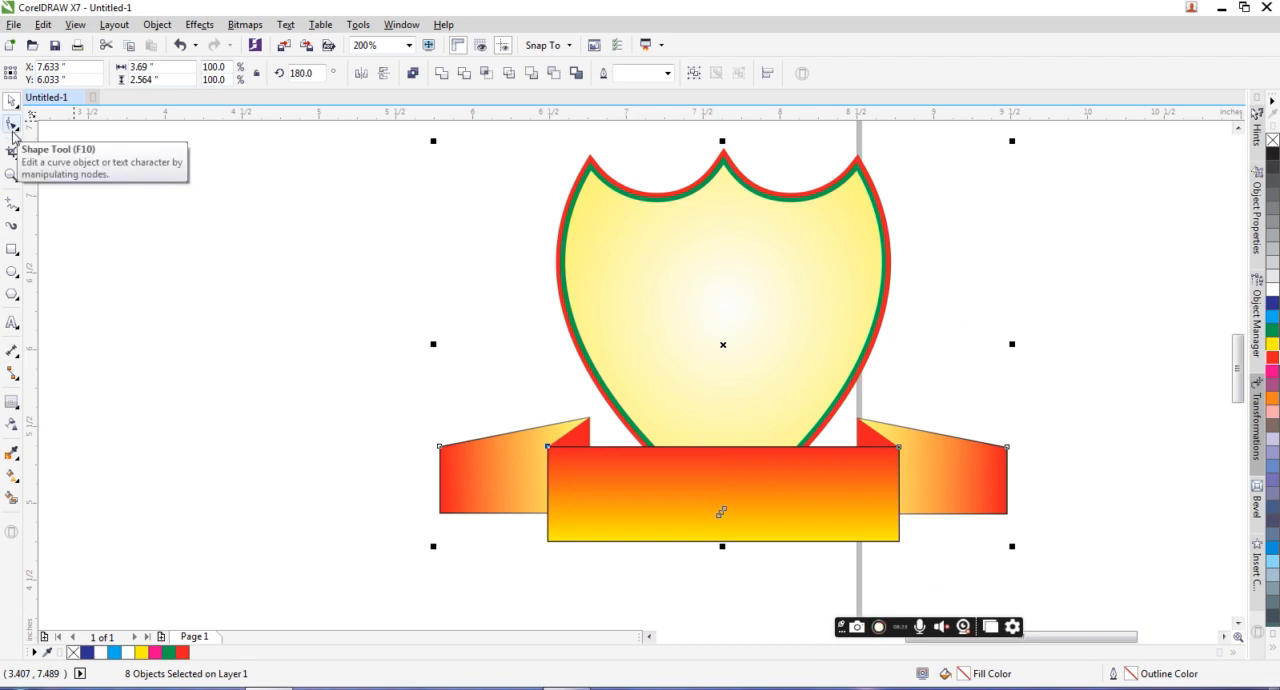
Step: Switch to WhatsApp Web in the browser, read the two newest unread chats, and return to CorelDRAW
left_click(567, 688)
left_click(238, 13)
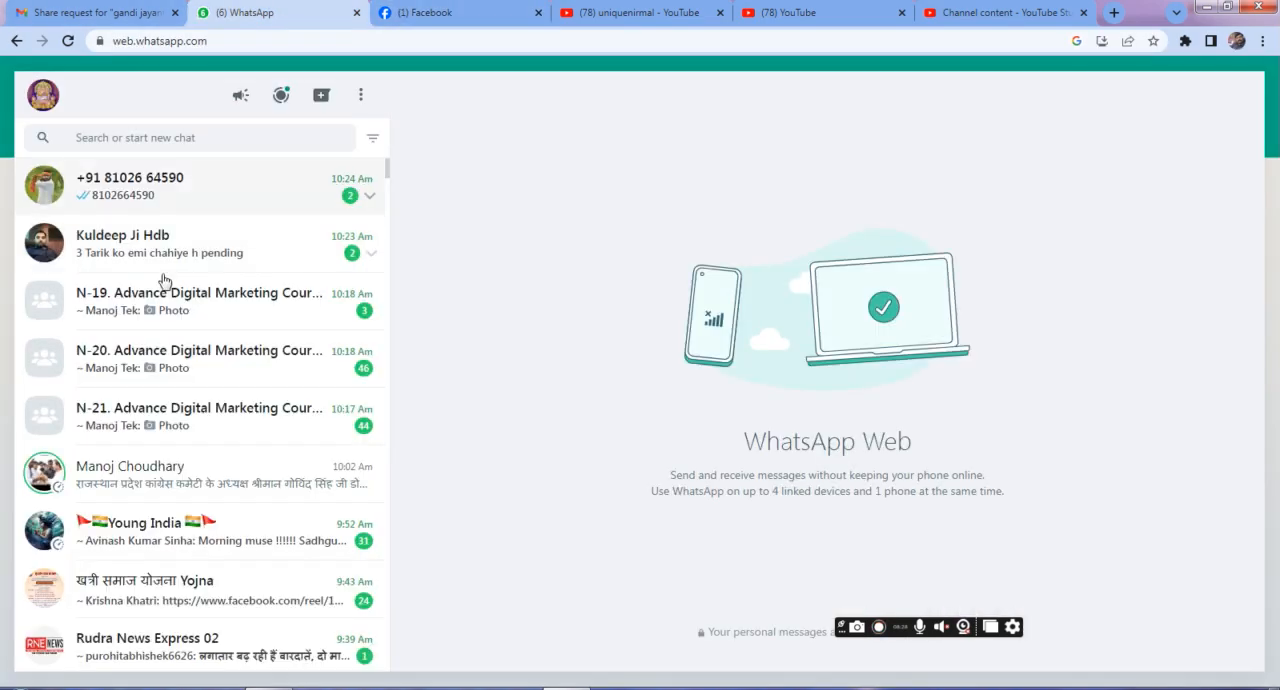
left_click(235, 268)
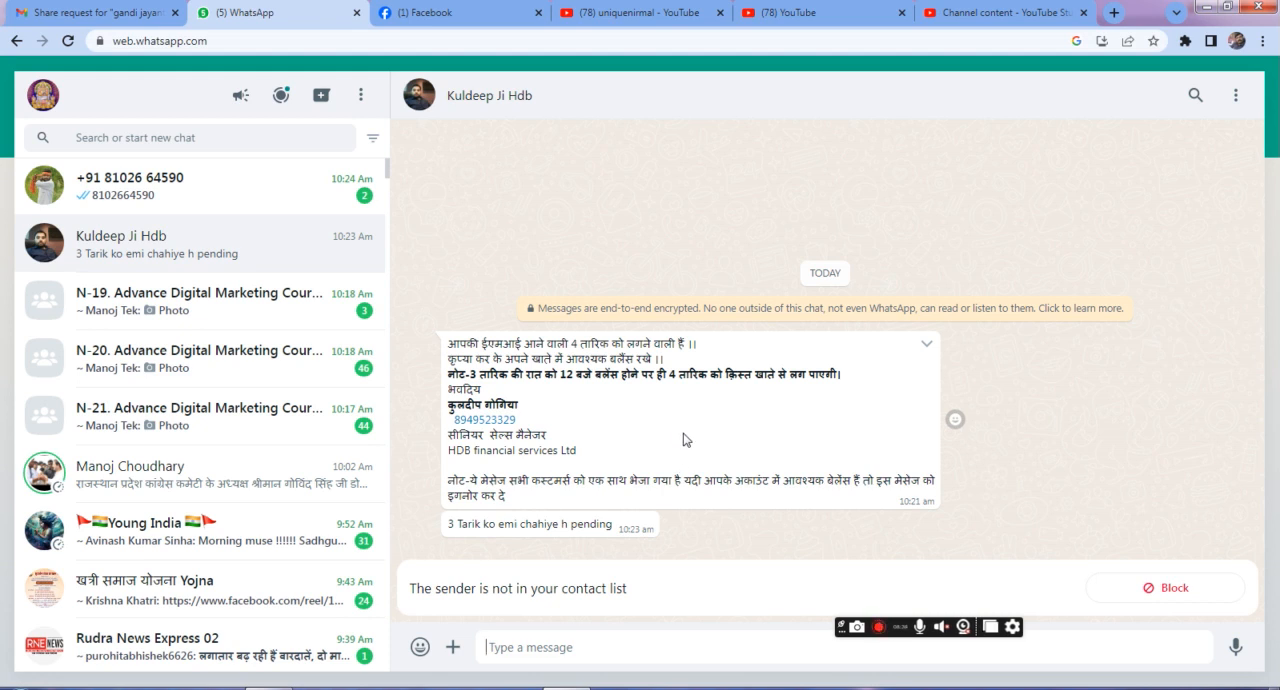
left_click(191, 193)
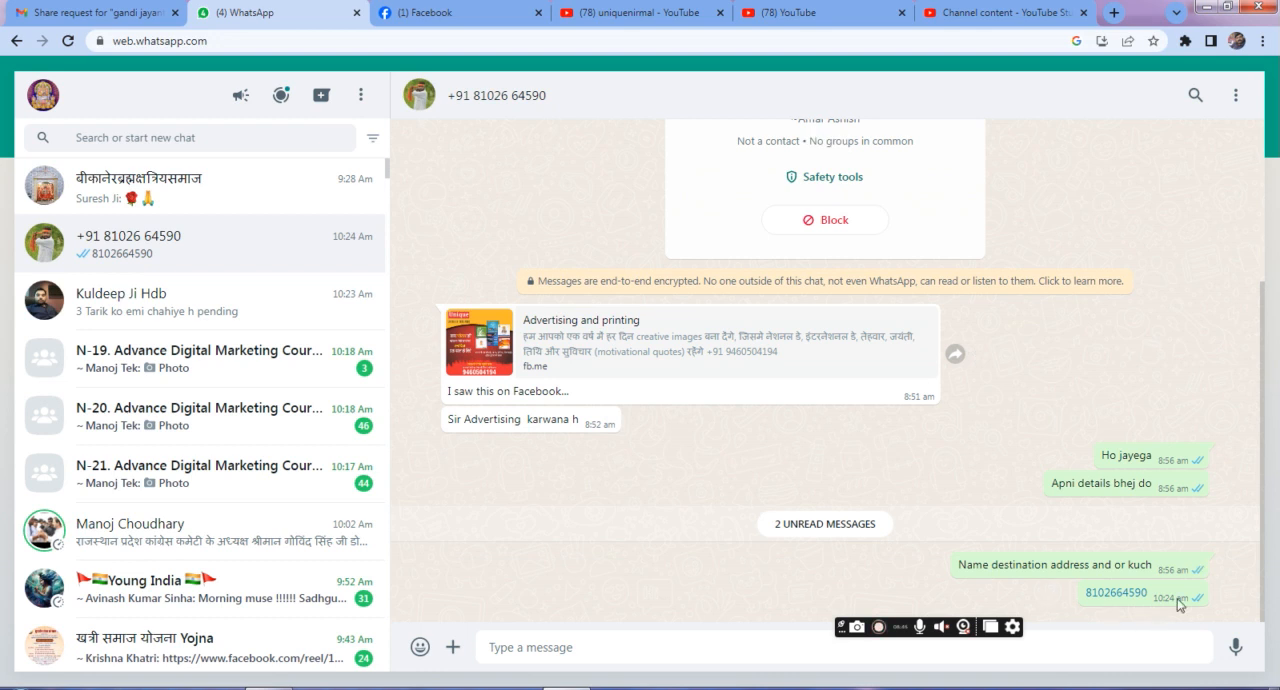
scroll(206, 262, "down", 2)
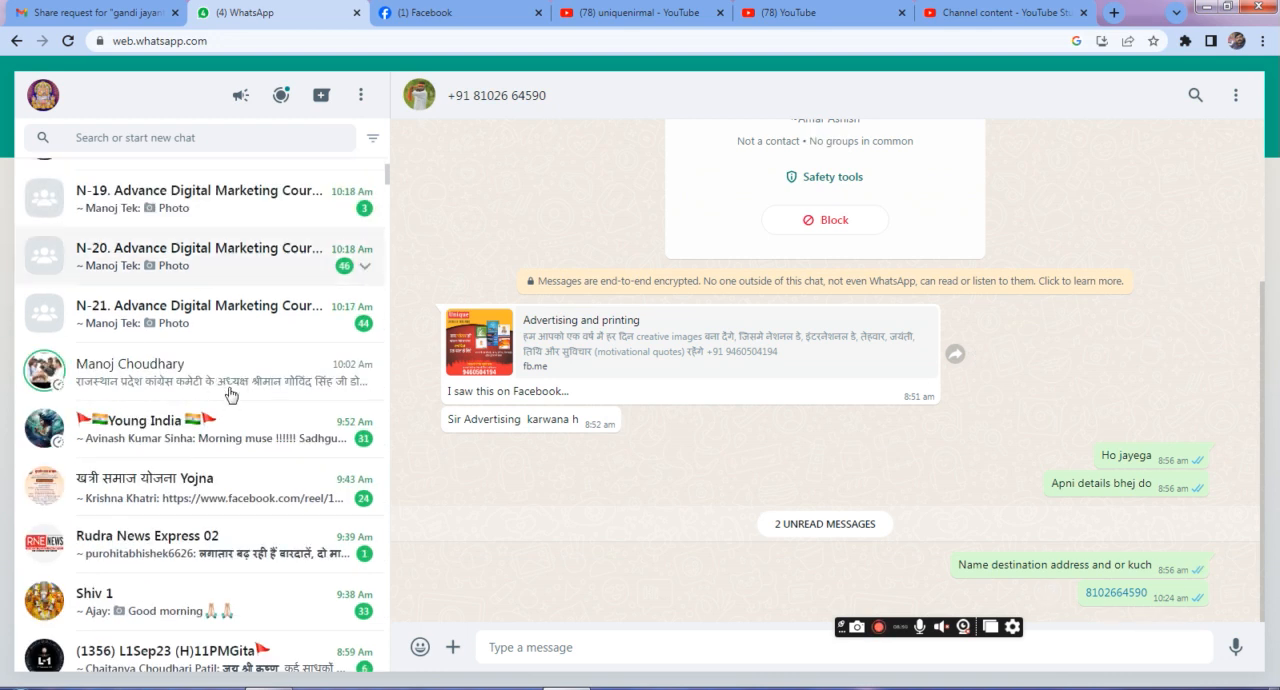
scroll(230, 395, "down", 2)
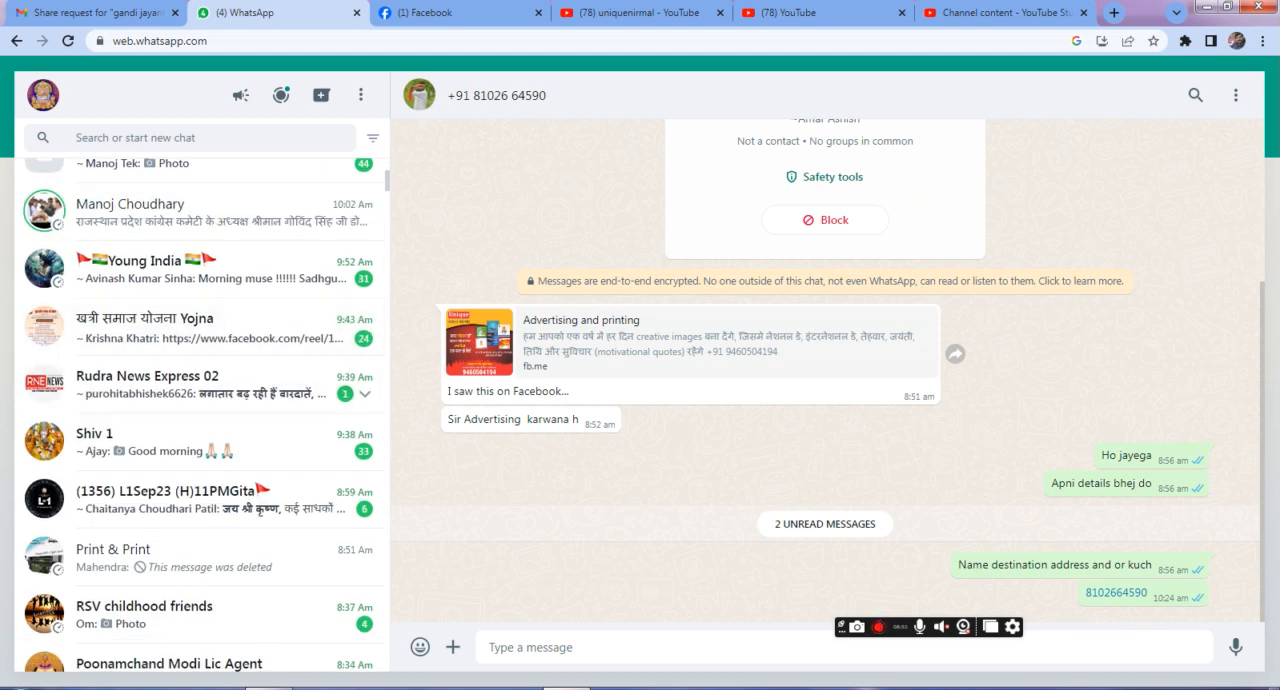
left_click(566, 688)
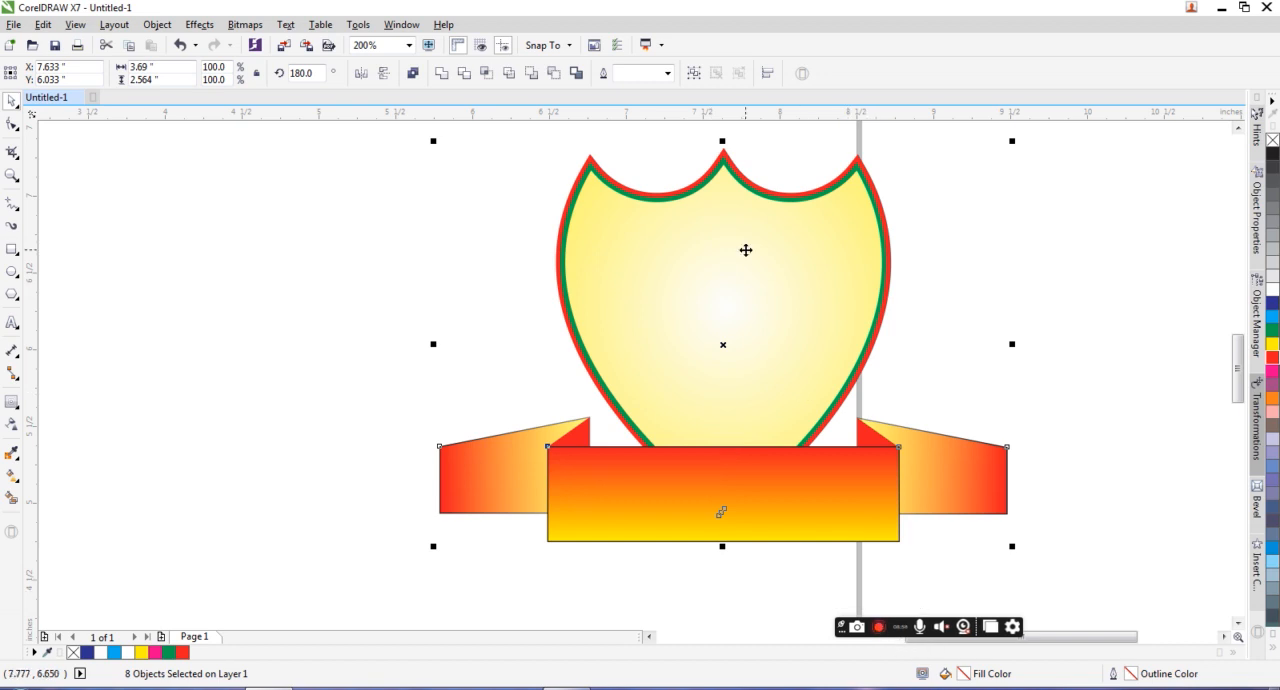
Step: Change the outer color of the lower emblem's radial shield gradient from yellow to magenta
scroll(746, 248, "down", 5)
left_click(808, 370)
left_click_drag(878, 424, 607, 258)
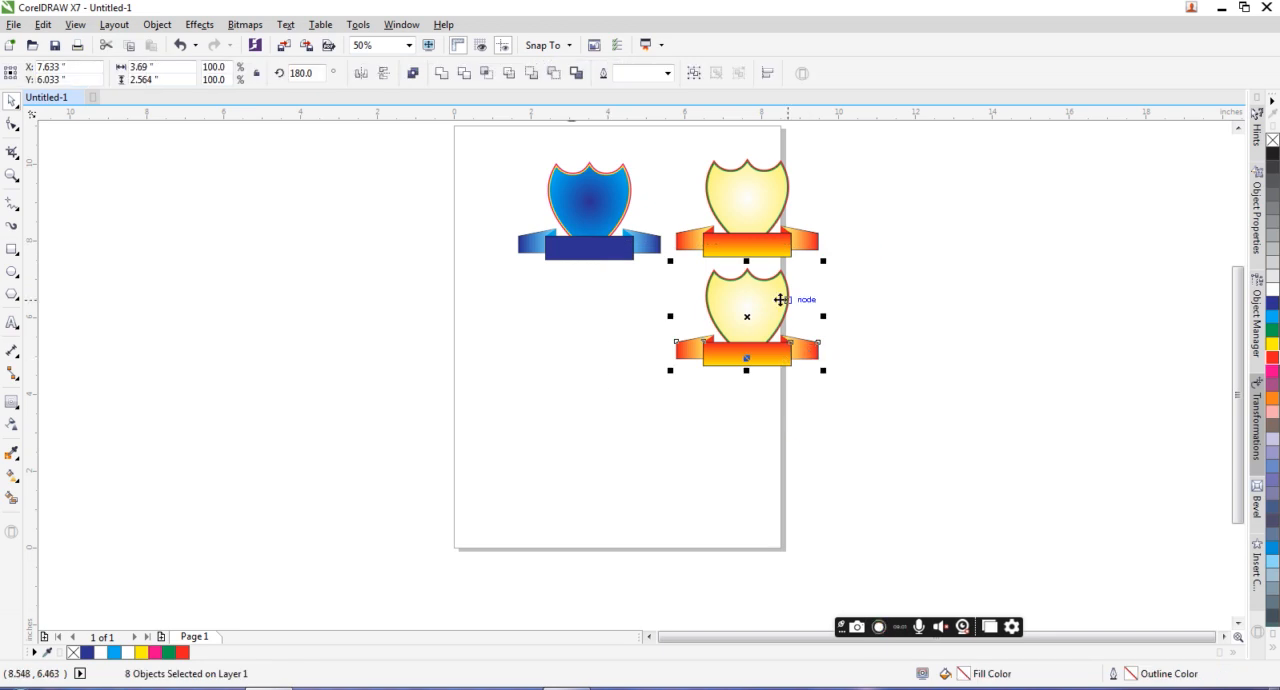
scroll(780, 300, "up", 5)
left_click(771, 258)
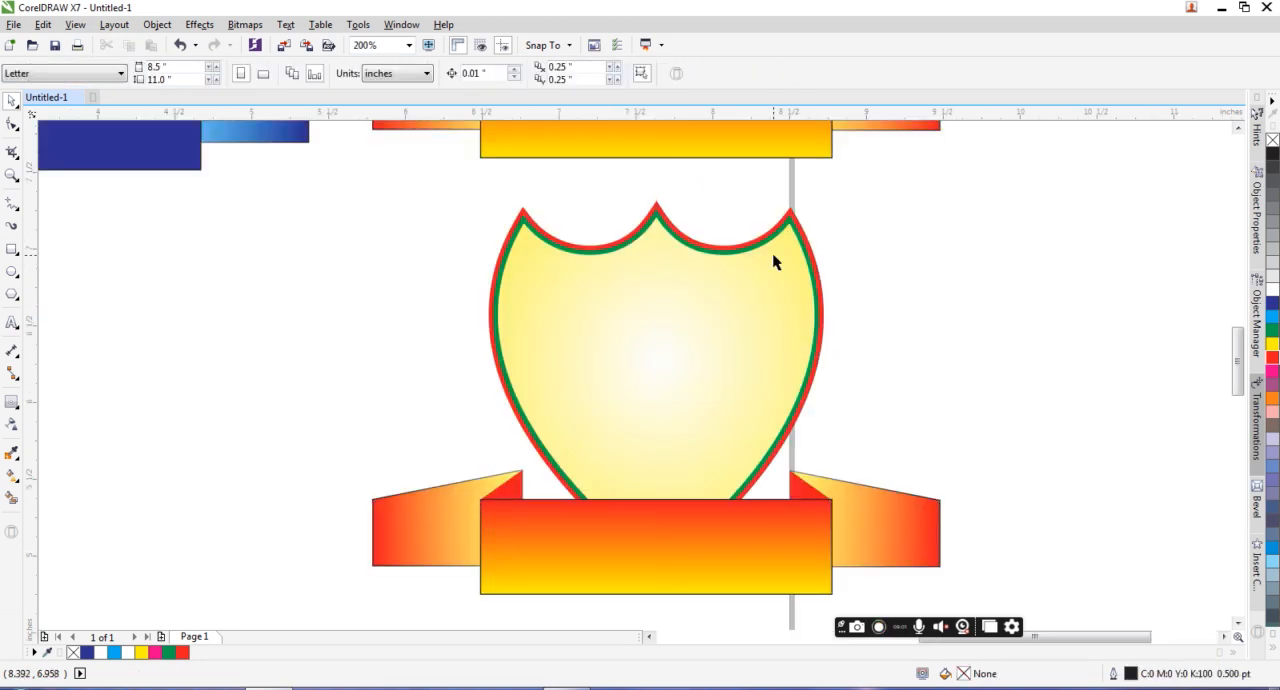
left_click(12, 477)
left_click(1008, 358)
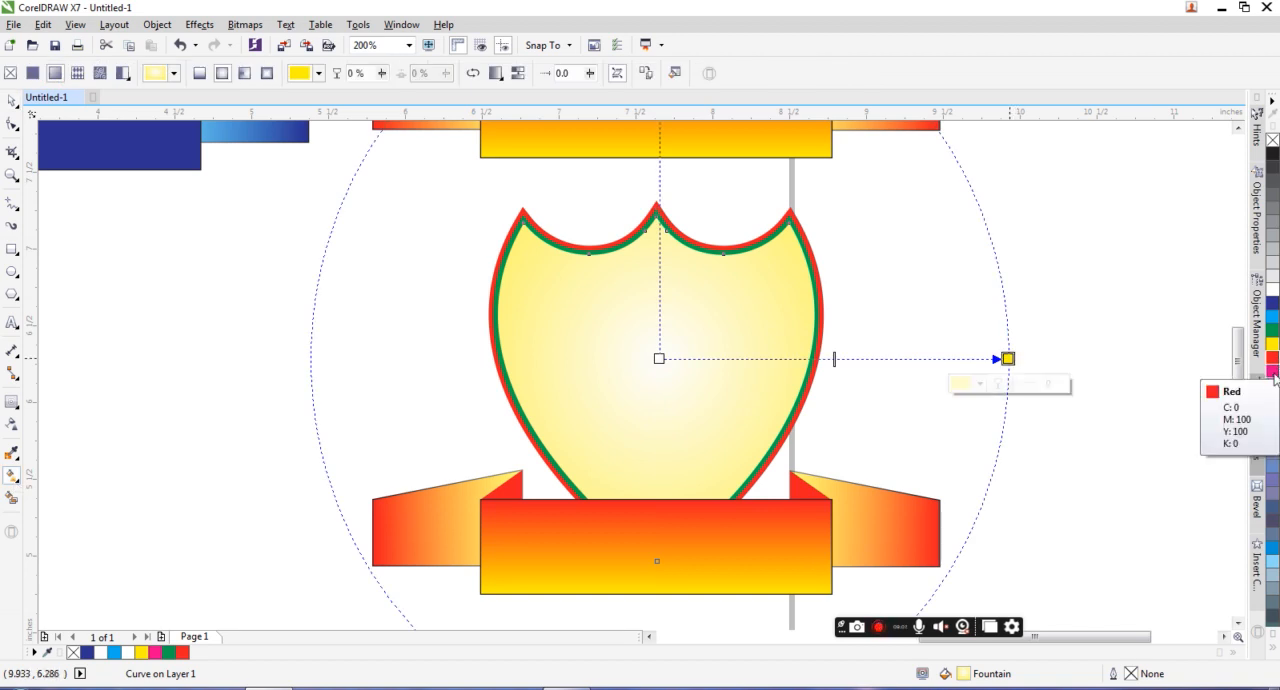
left_click(1273, 372)
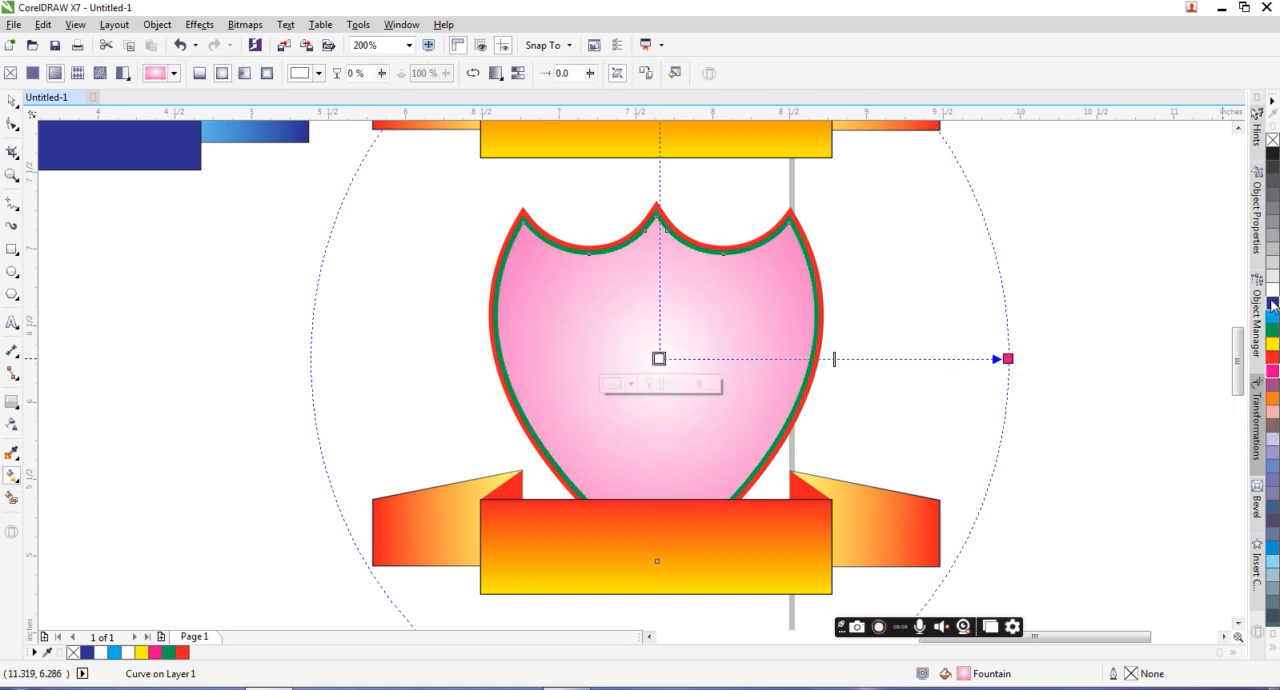
Step: Shrink the lower shield's radial gradient to about the shield's edge, with its midpoint near the center and a white center color
key("ctrl+z")
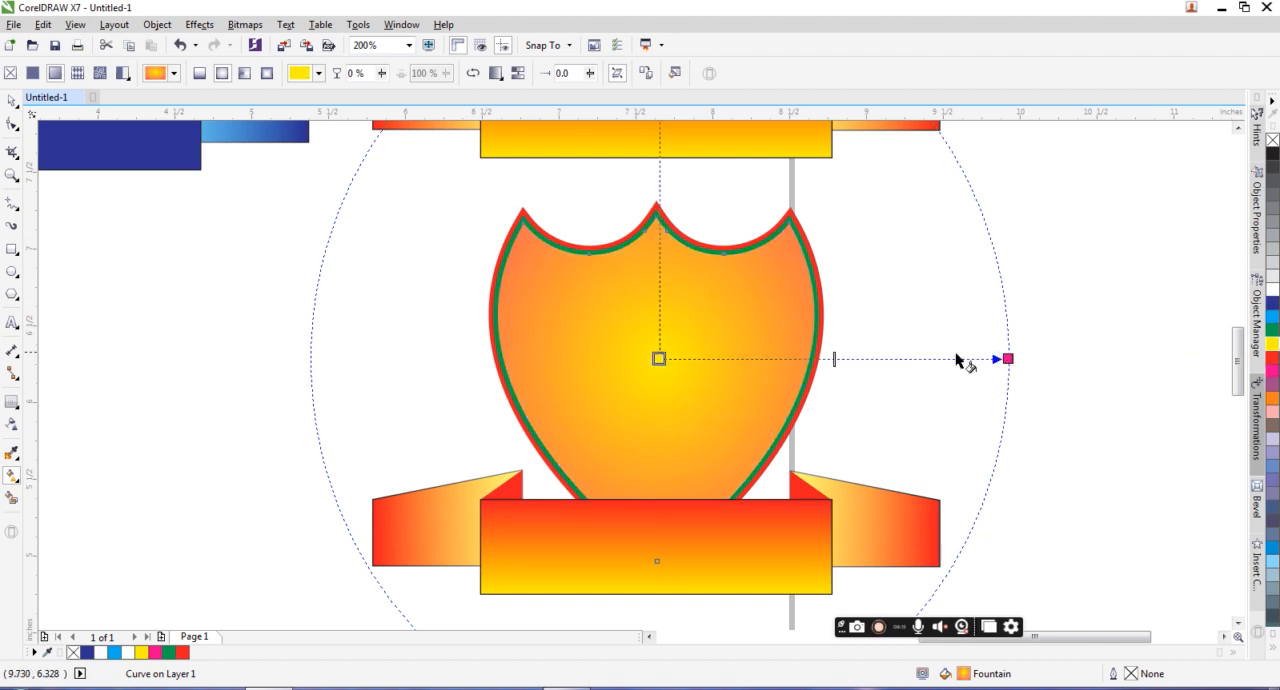
left_click_drag(694, 359, 695, 359)
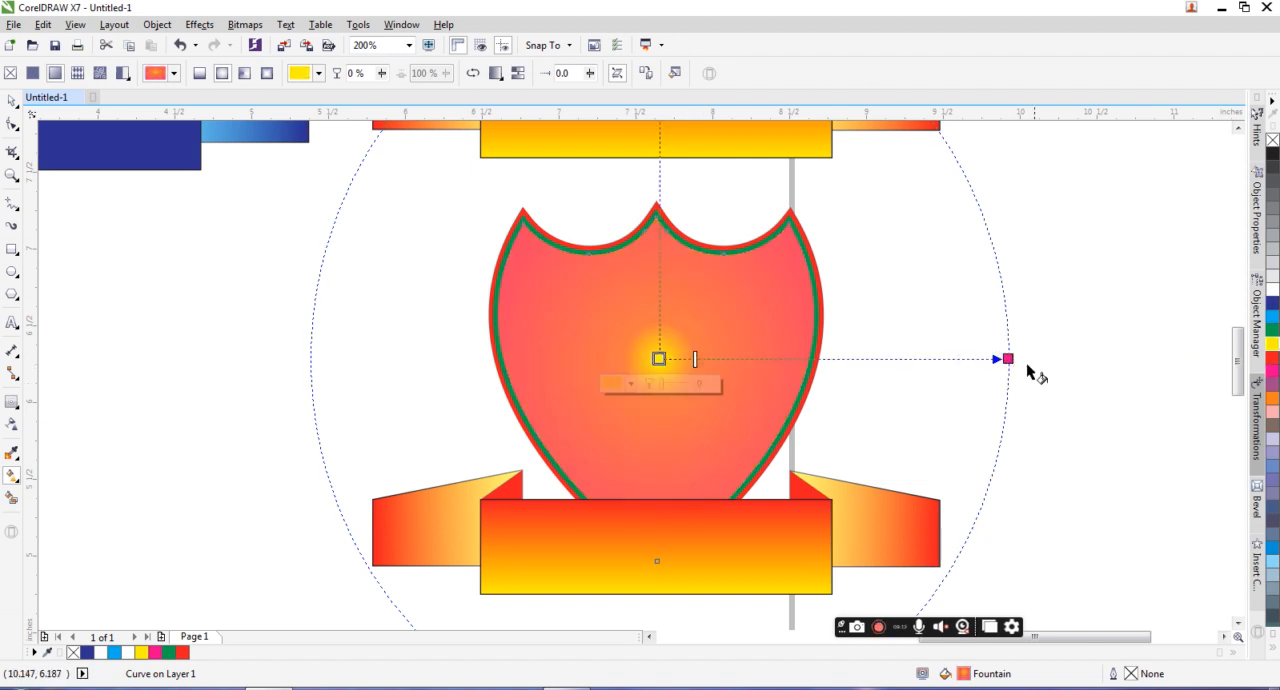
left_click_drag(1008, 359, 831, 359)
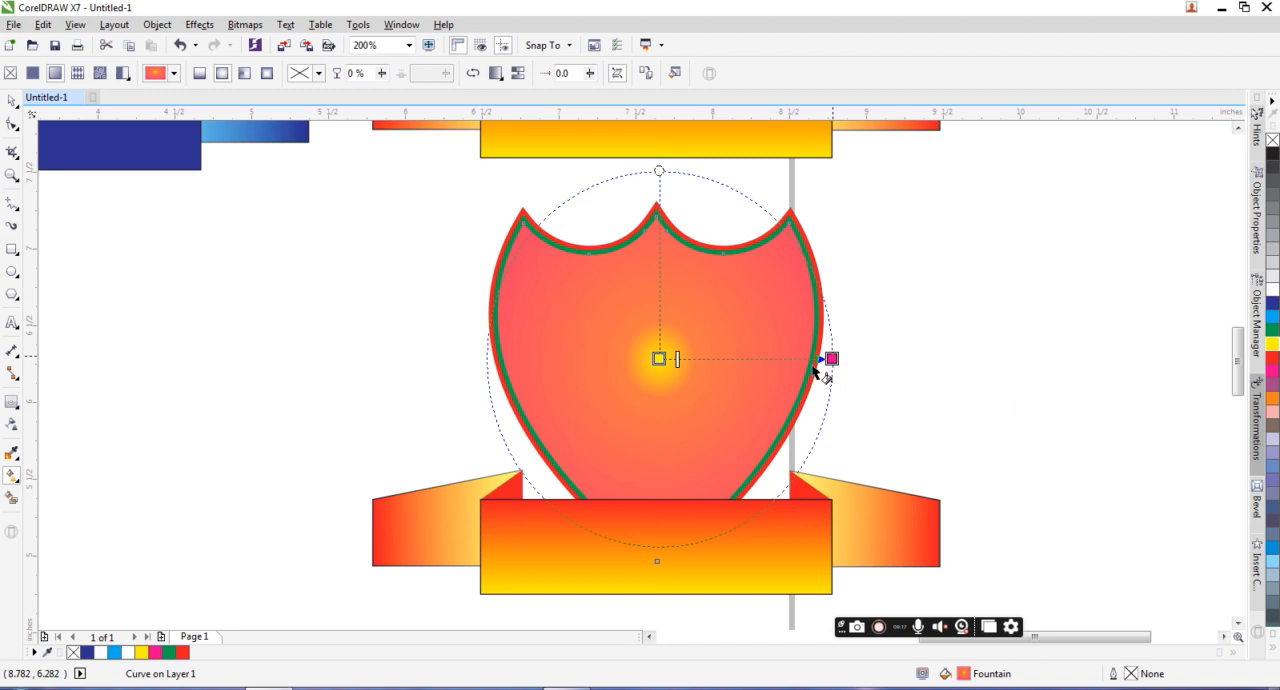
left_click(1272, 290)
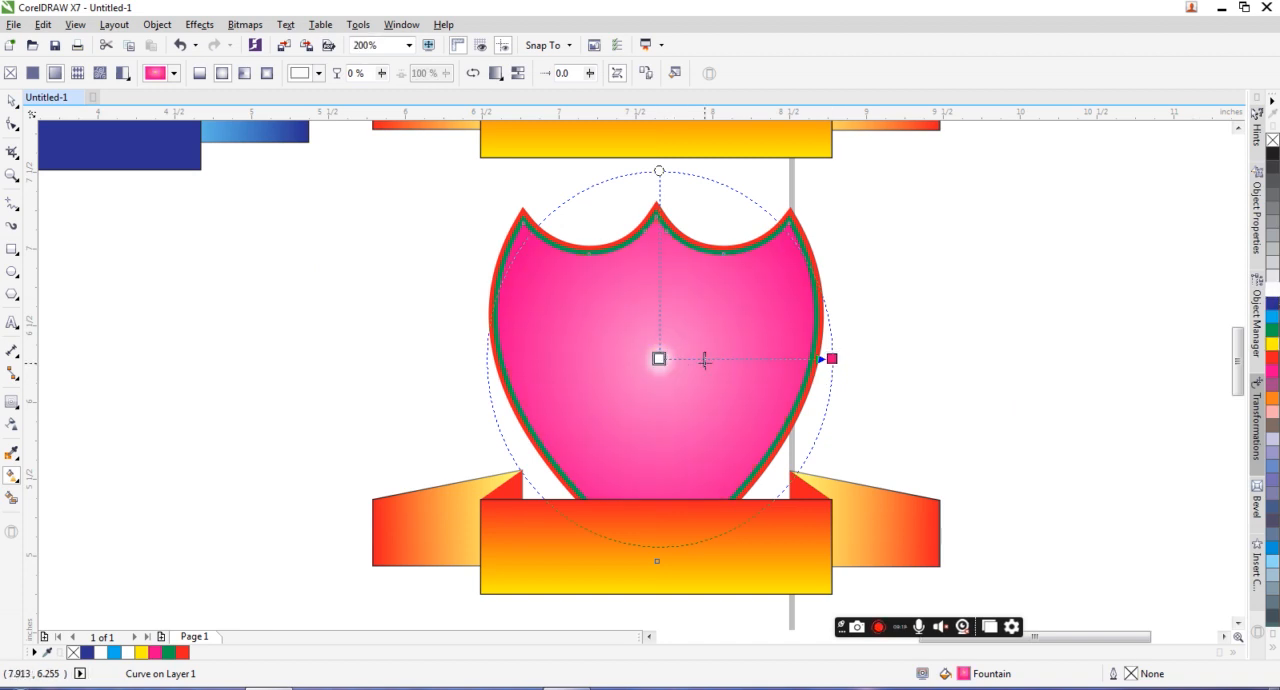
left_click(844, 255)
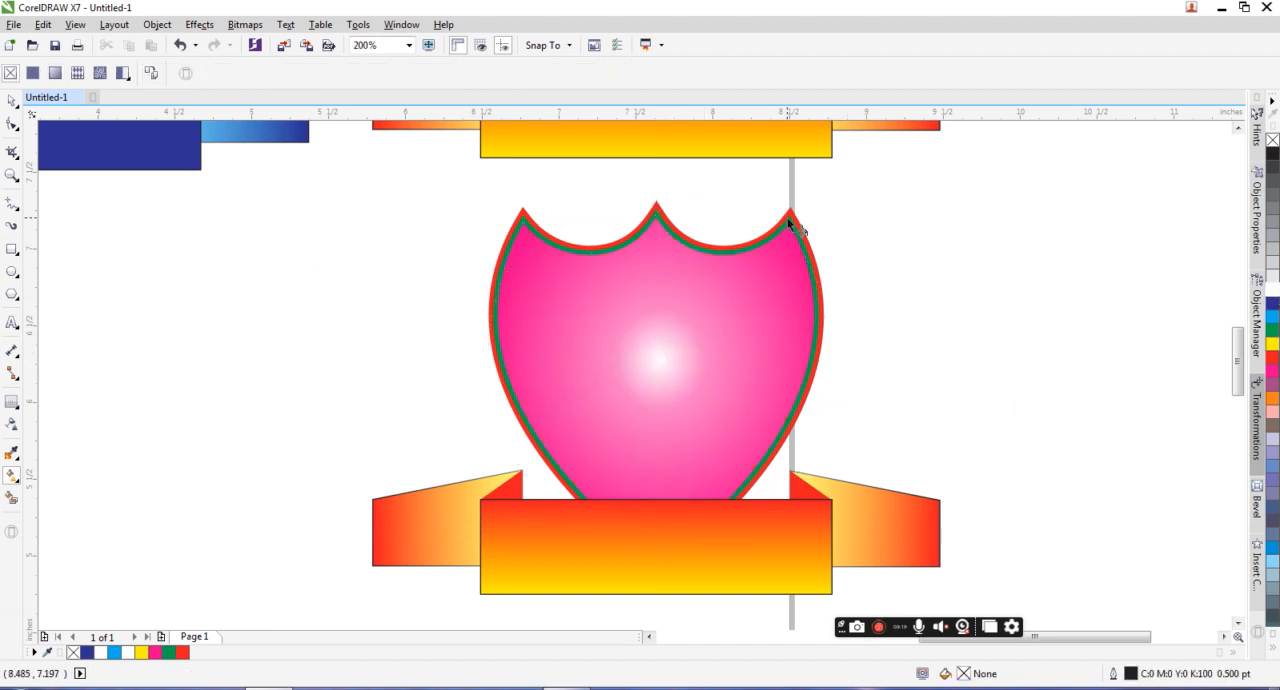
Step: Fill the lower shield's inner contour with blue (C100 M100 Y0 K0) and its outer contour with cyan (C100 M0 Y0 K0)
left_click(790, 225)
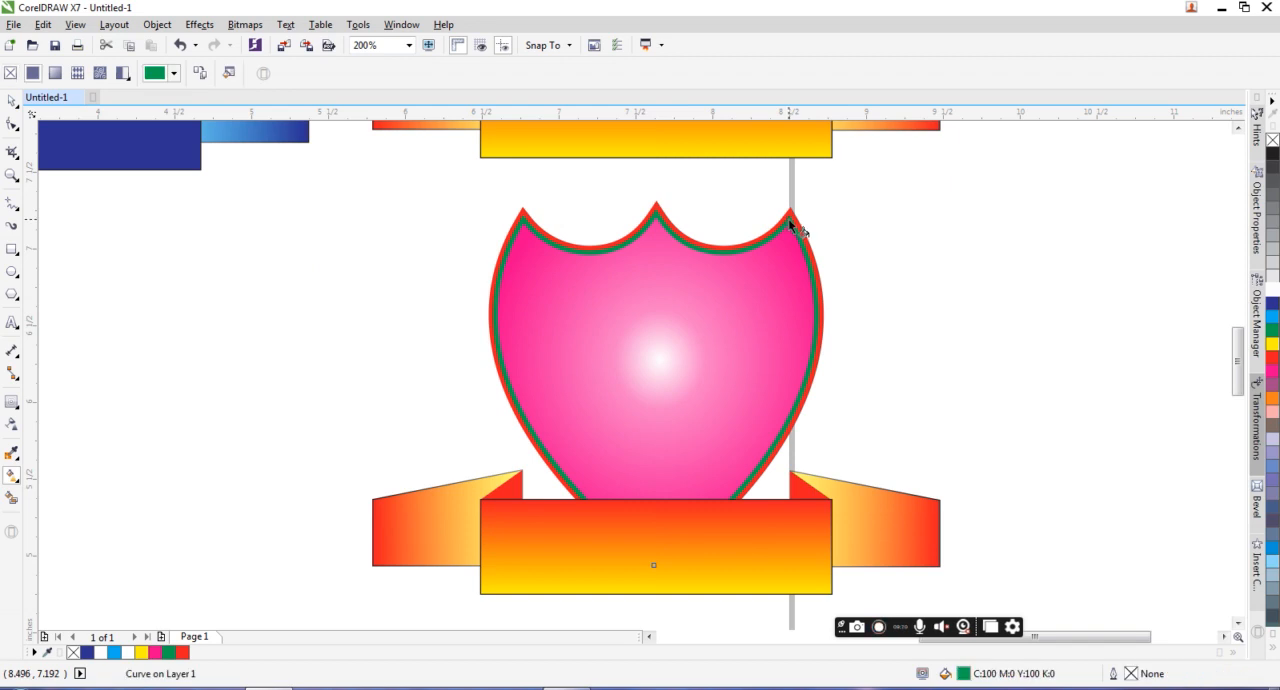
left_click(1272, 302)
left_click(788, 212)
left_click(1272, 316)
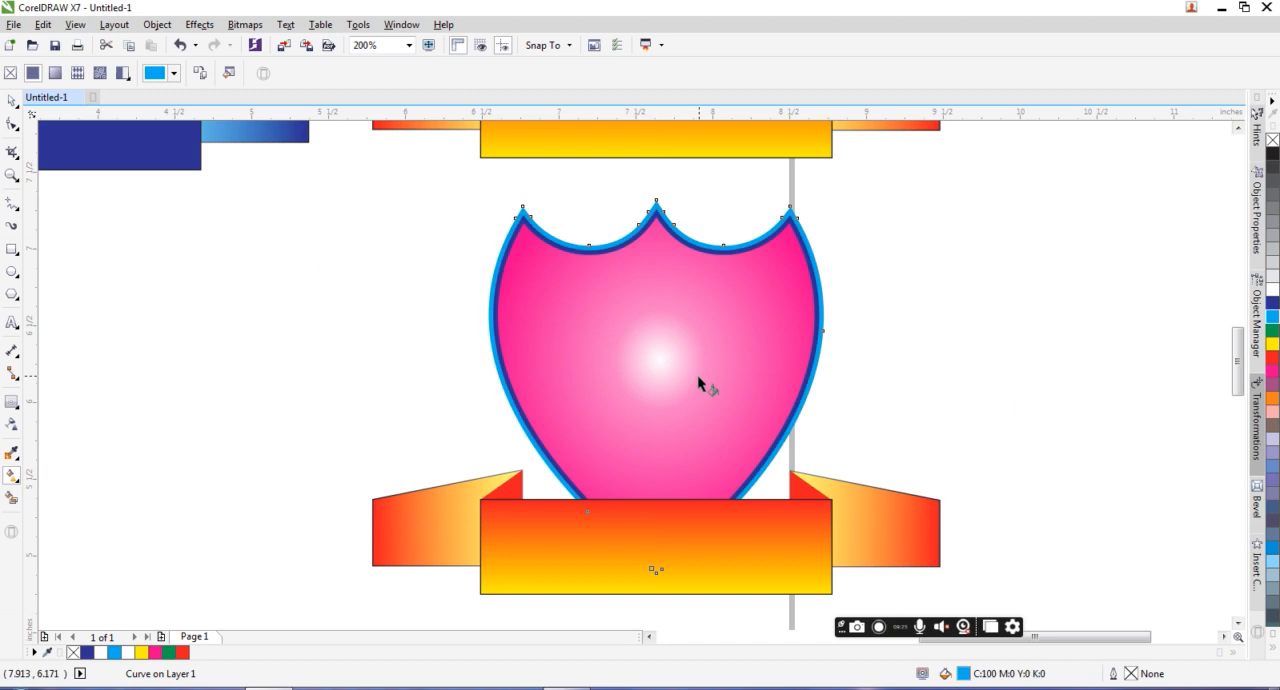
Step: Recolor the lower emblem's center banner gradient, cyan at its upper edge blending to blue at its lower edge
left_click(707, 527)
left_click(655, 498)
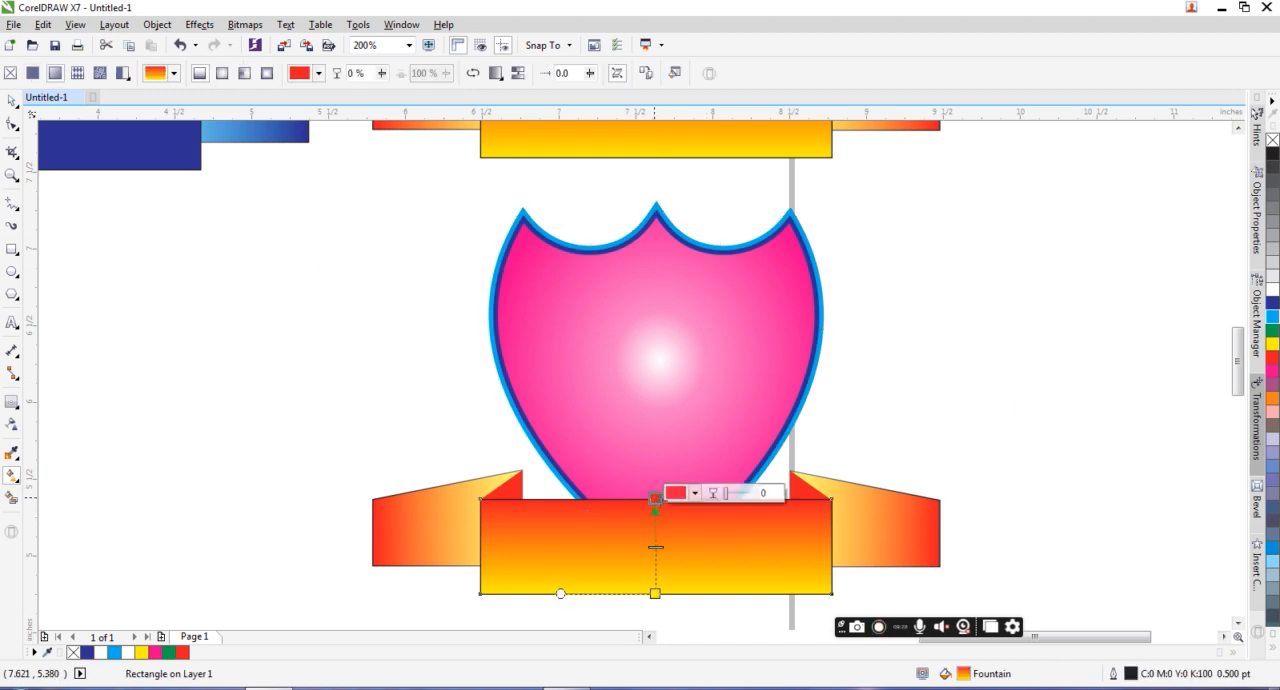
left_click(1272, 316)
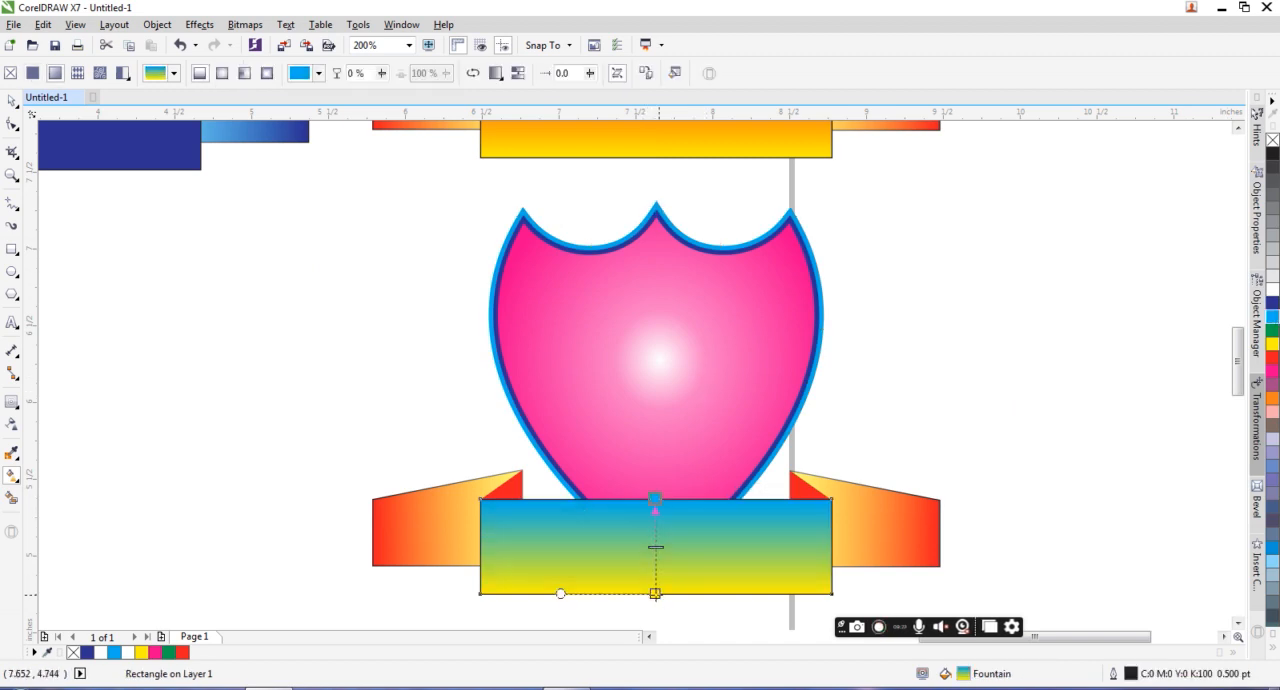
left_click(655, 593)
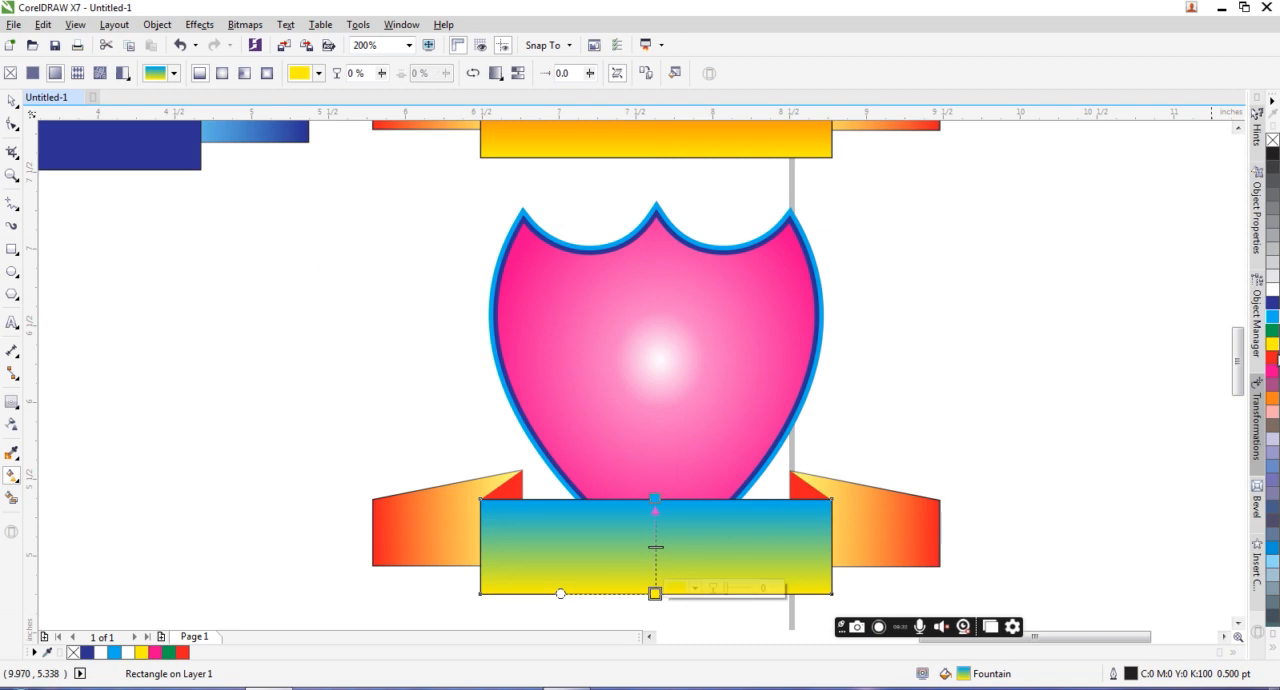
left_click(1272, 302)
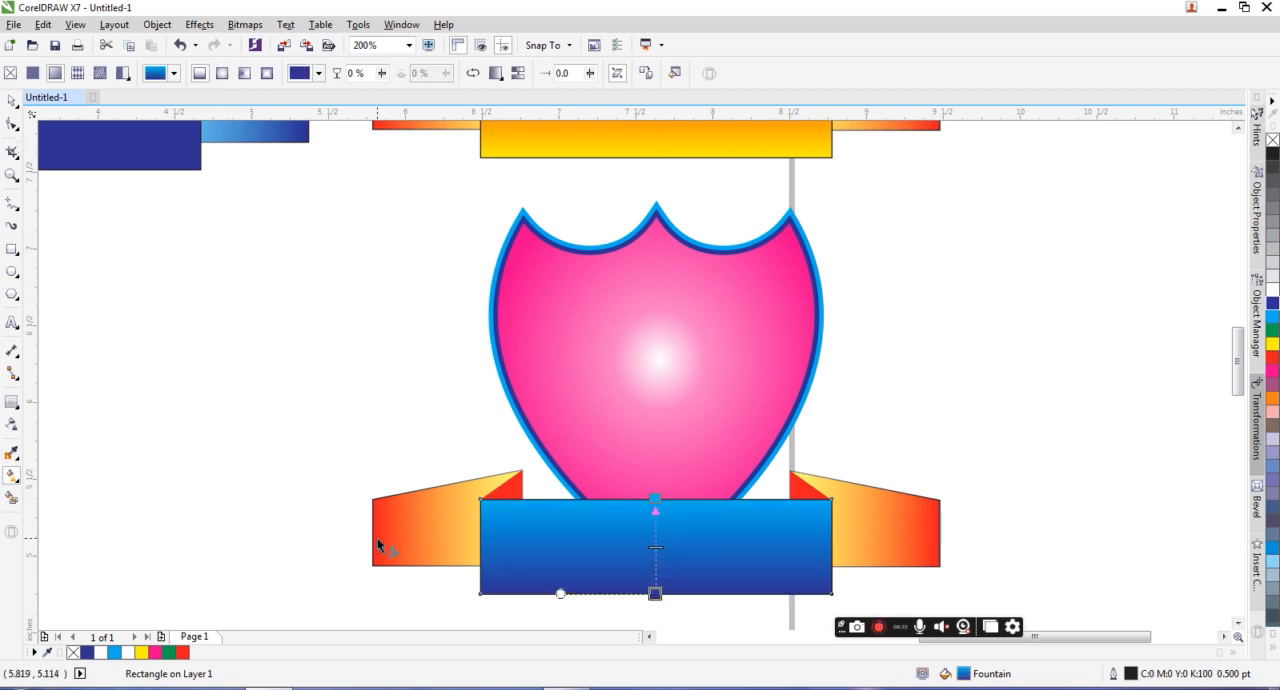
Step: Recolor the lower emblem's left ribbon tail gradient from blue at the outer end to cyan, and fill its triangular fold with blue
left_click(420, 550)
left_click(368, 527)
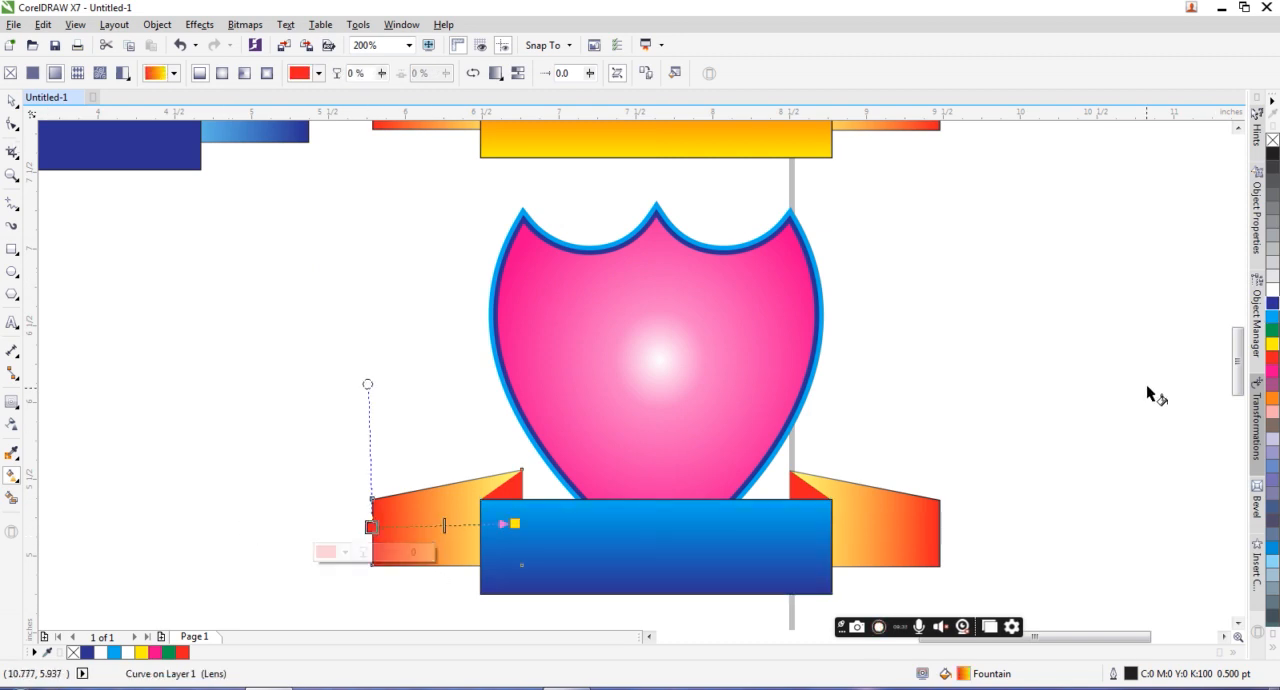
left_click(1272, 302)
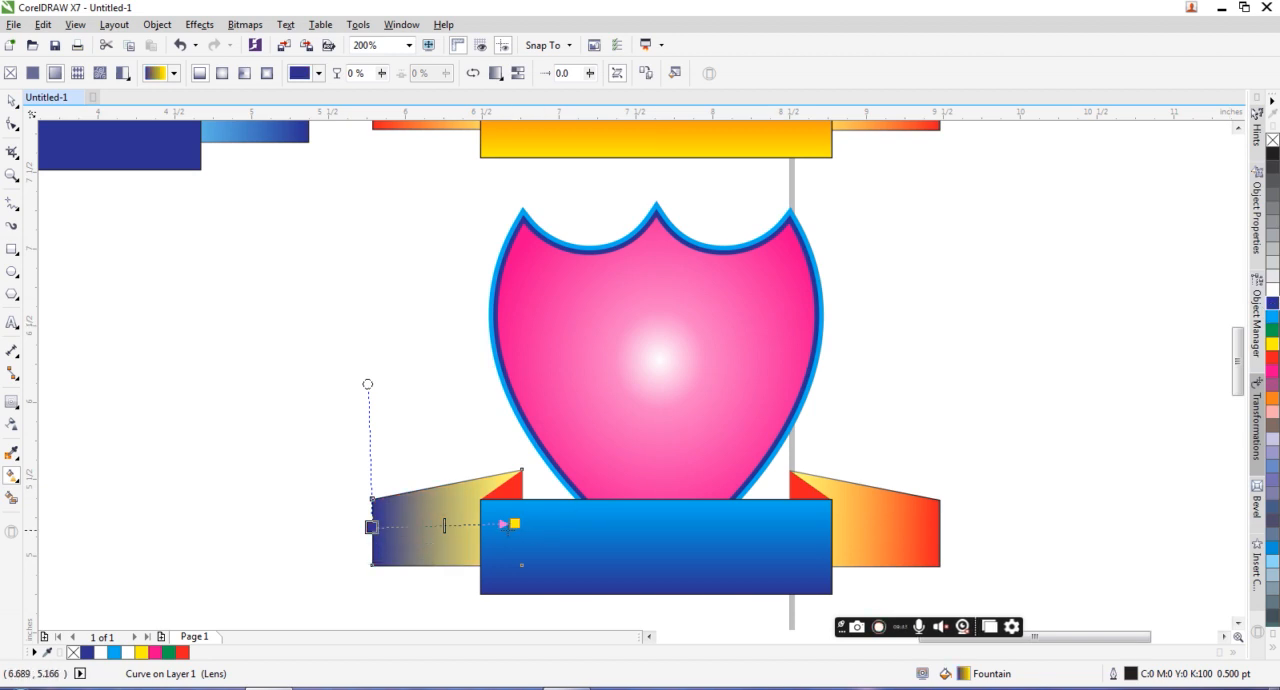
left_click(514, 523)
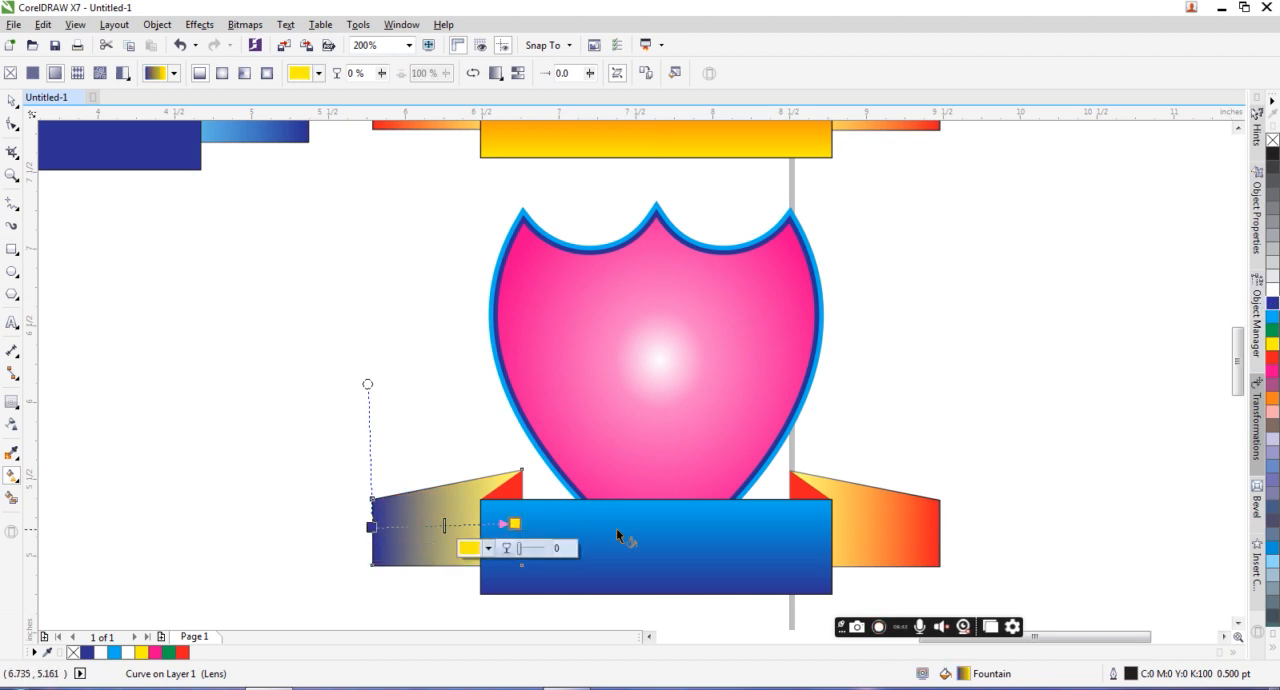
left_click(1272, 316)
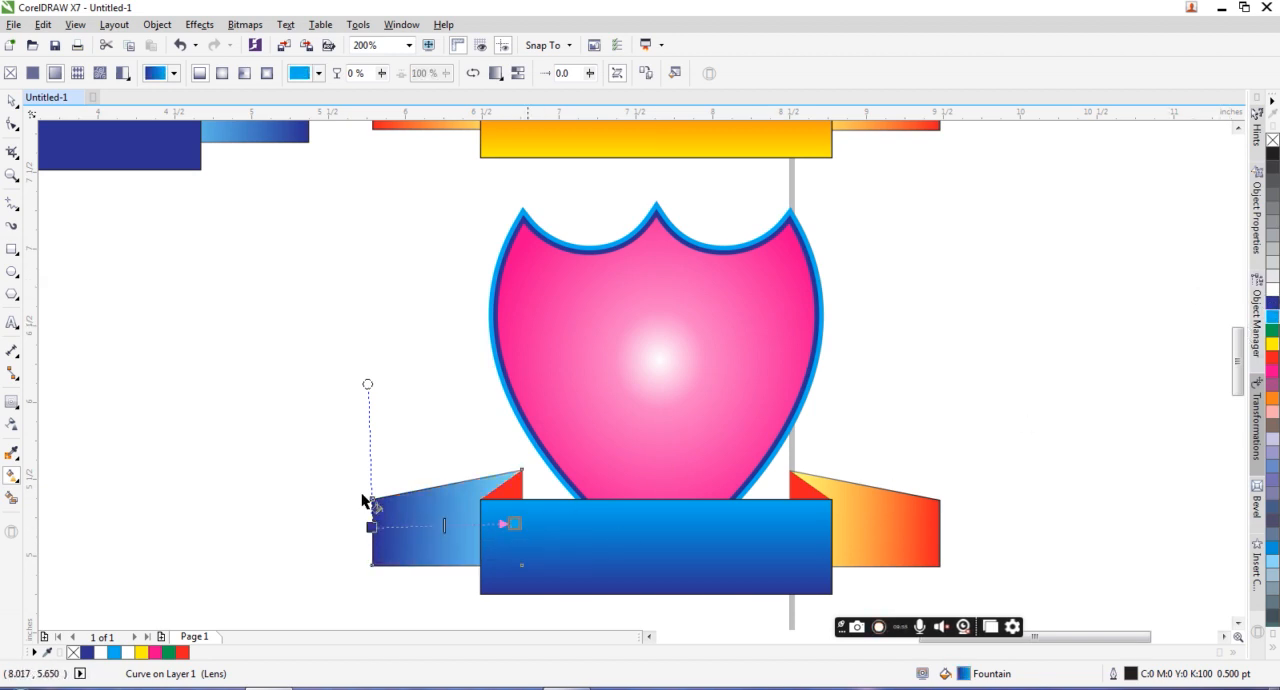
left_click(514, 490)
left_click(1272, 302)
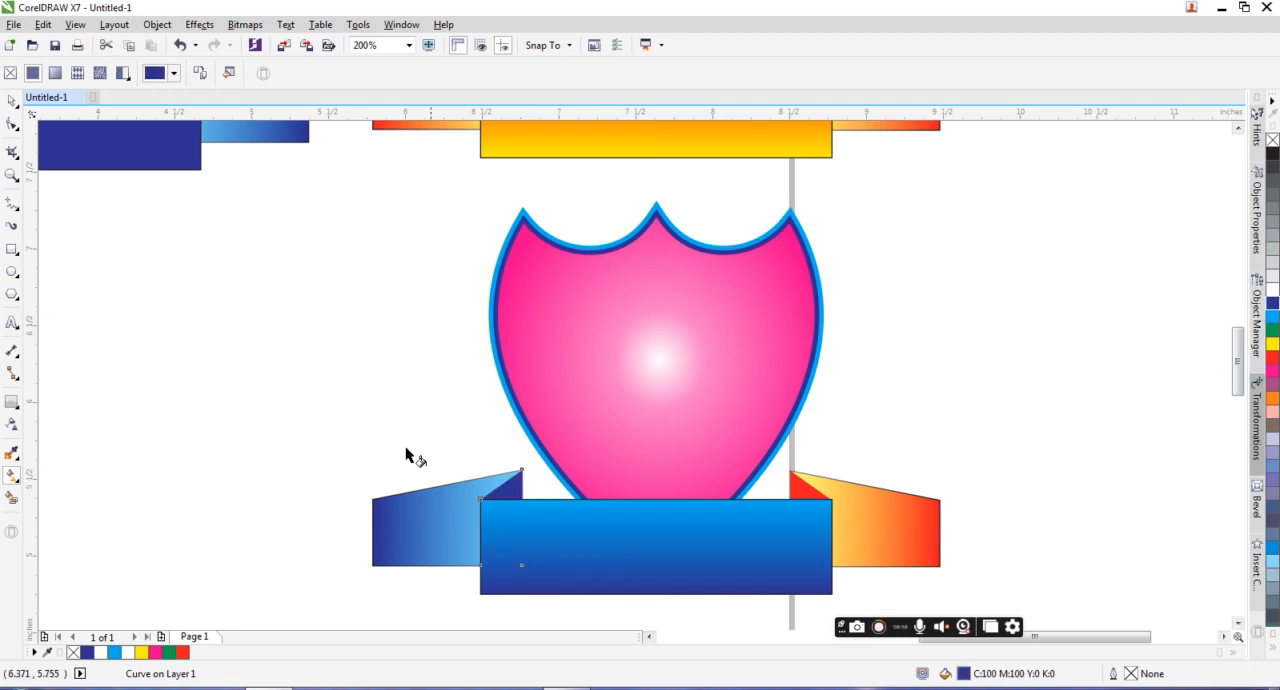
Step: Copy the left tail's blue-to-cyan fountain fill onto the right ribbon tail and make the right triangular fold blue
left_click(928, 511)
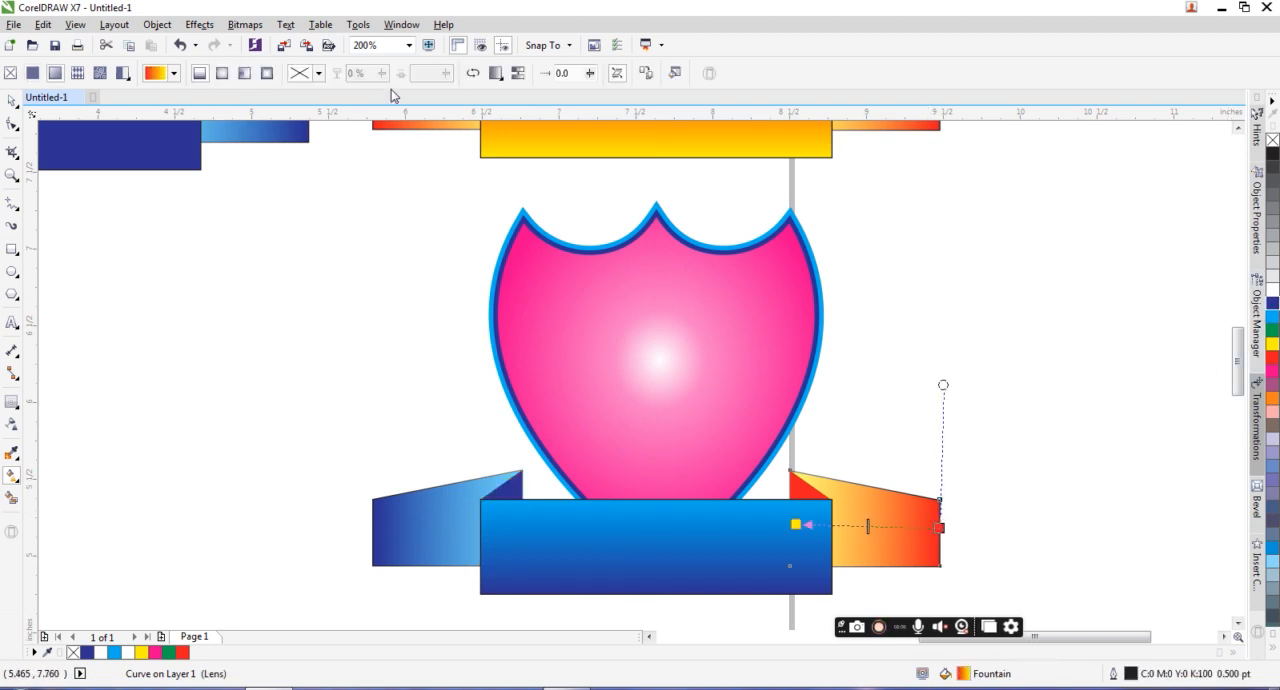
left_click(645, 73)
left_click(411, 510)
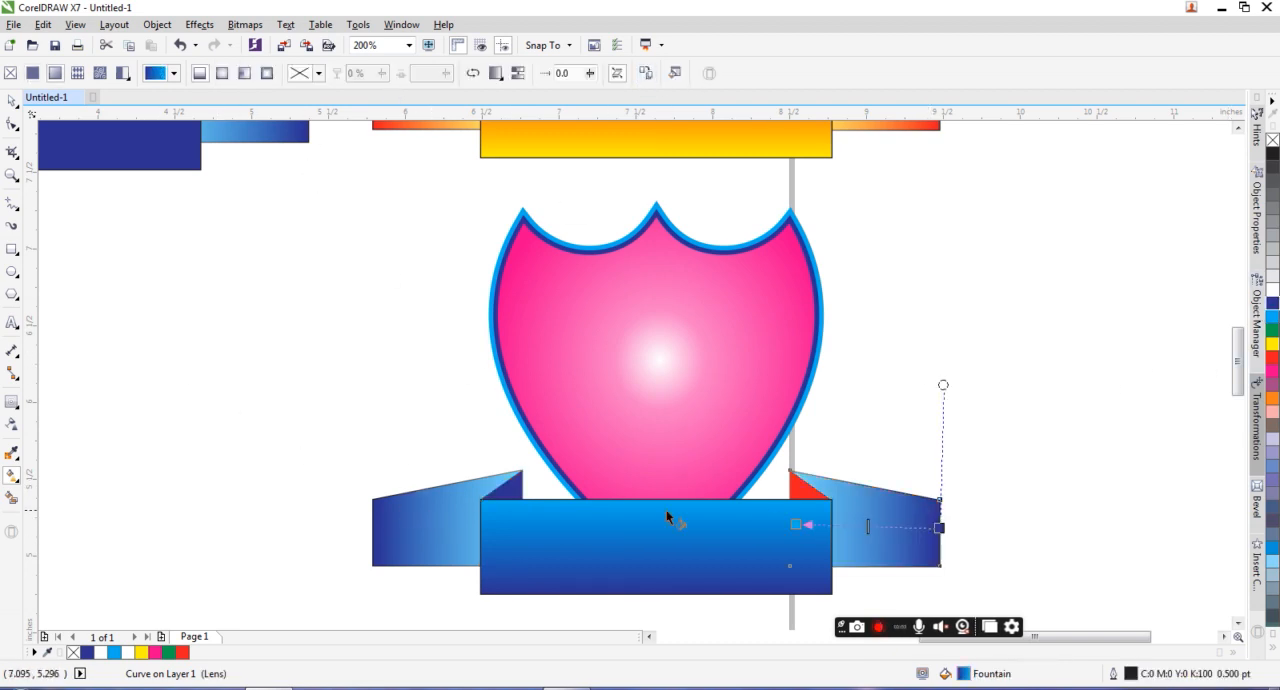
left_click(803, 492)
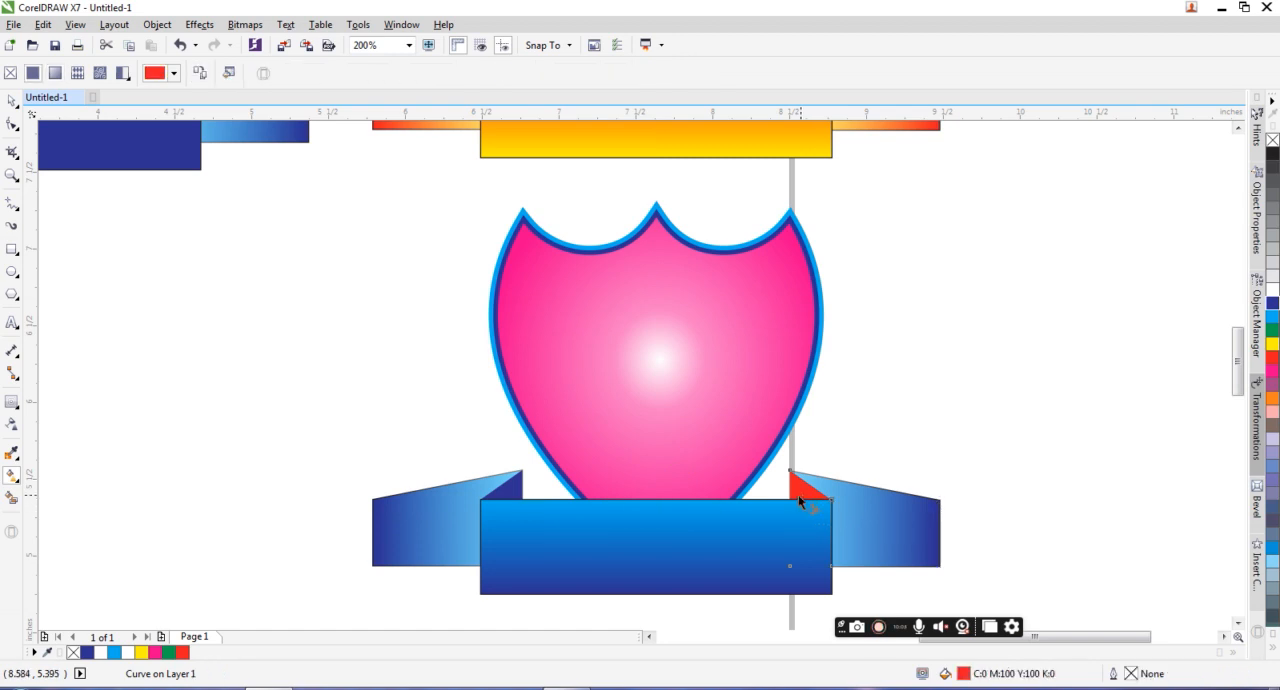
left_click(507, 484)
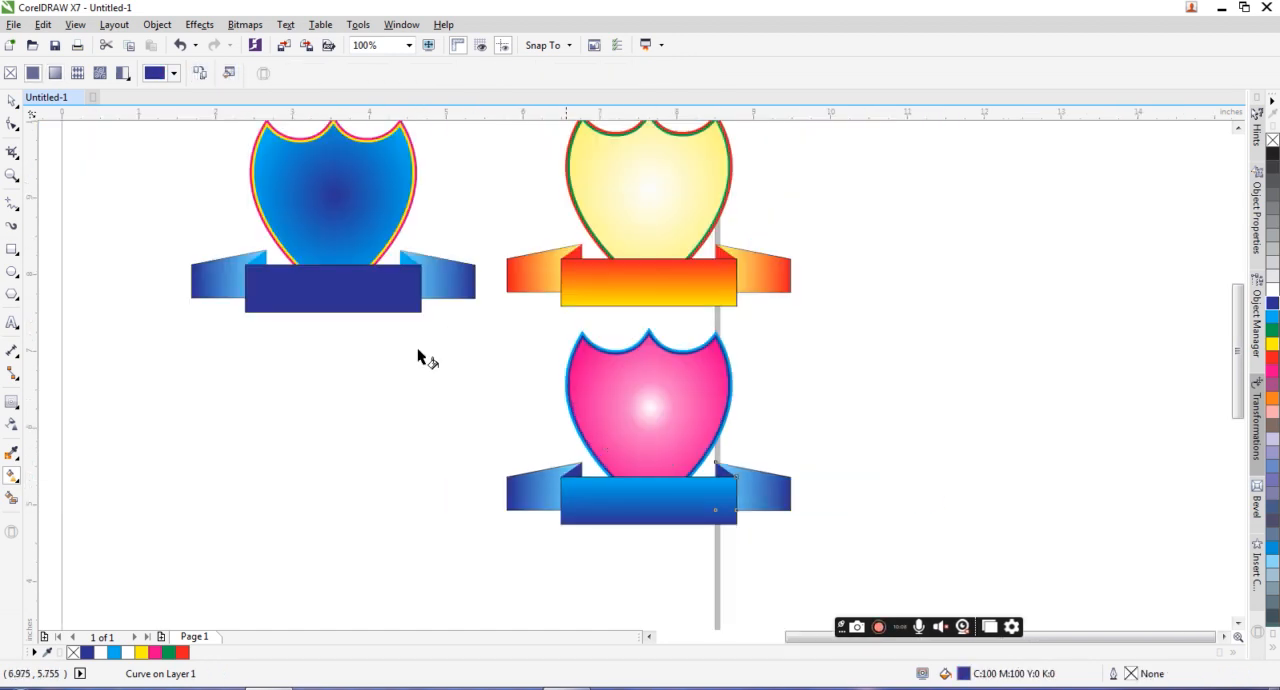
Step: Duplicate the magenta shield emblem with its blue banner, placing the copy below the original blue emblem
left_click(8, 103)
left_click_drag(849, 537, 446, 323)
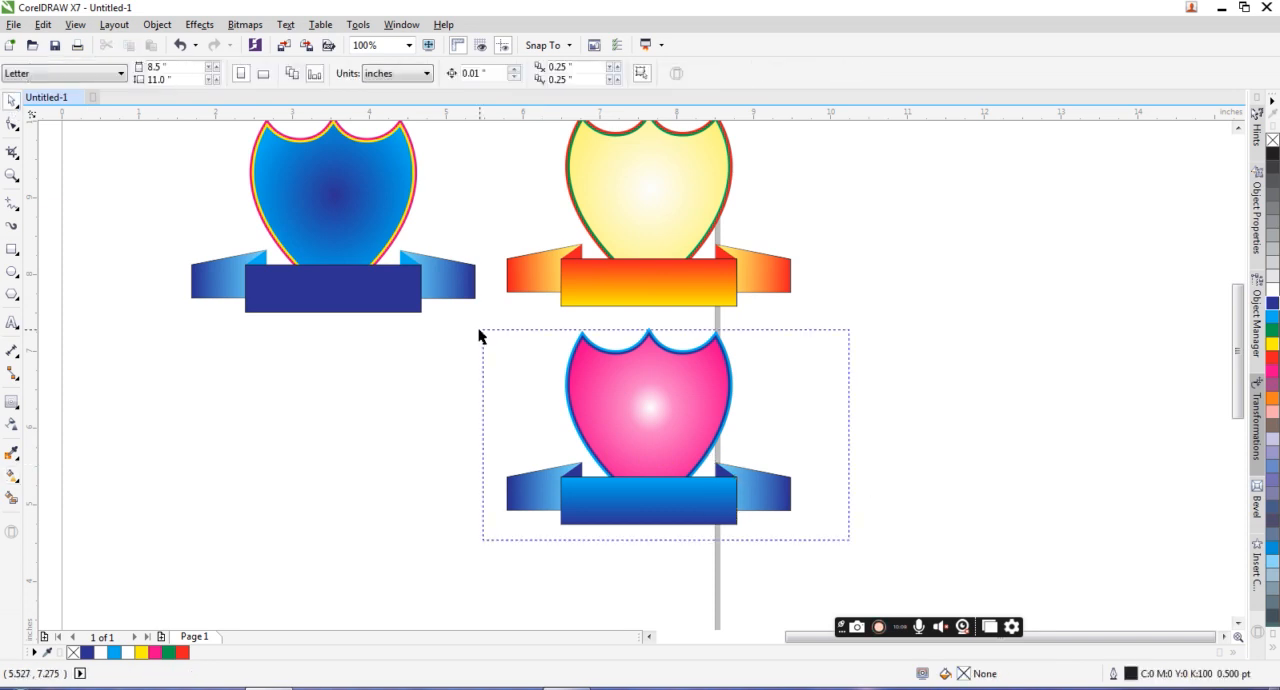
left_click_drag(648, 418, 549, 389)
scroll(315, 403, "up", 1)
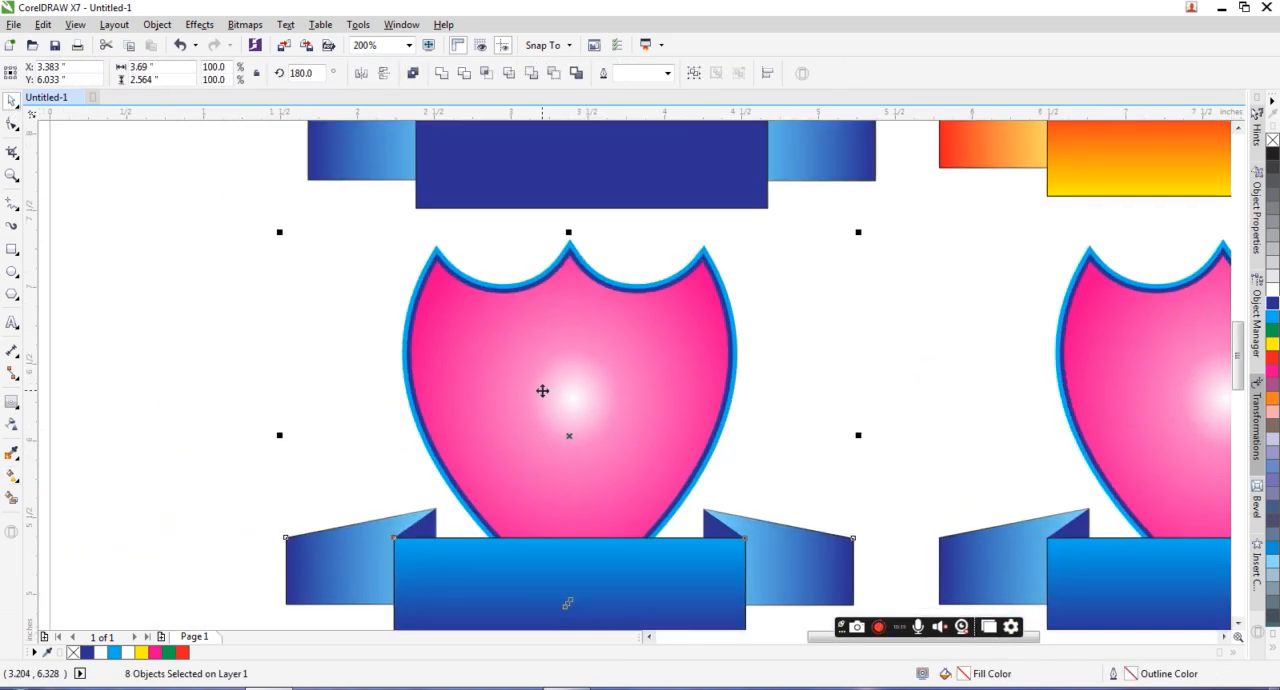
Step: Recolor the new shield copy's inner contour yellow and its outer contour black
left_click(286, 259)
left_click(442, 263)
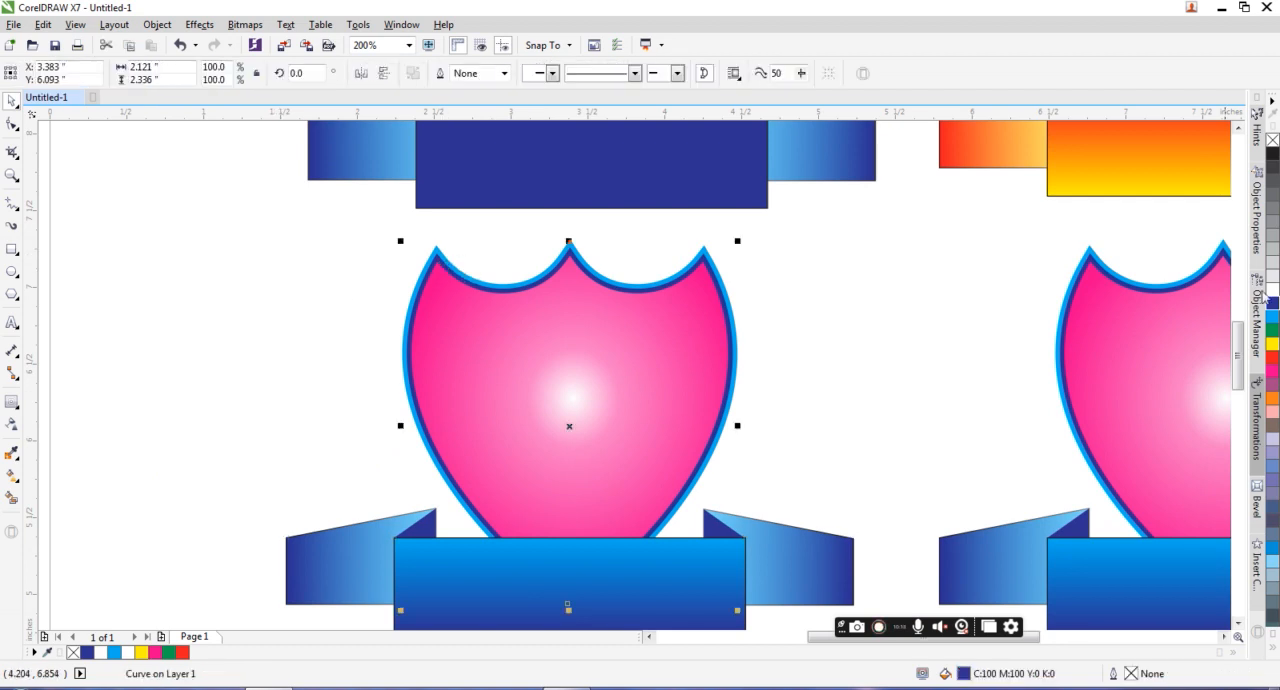
right_click(1274, 344)
left_click(576, 254)
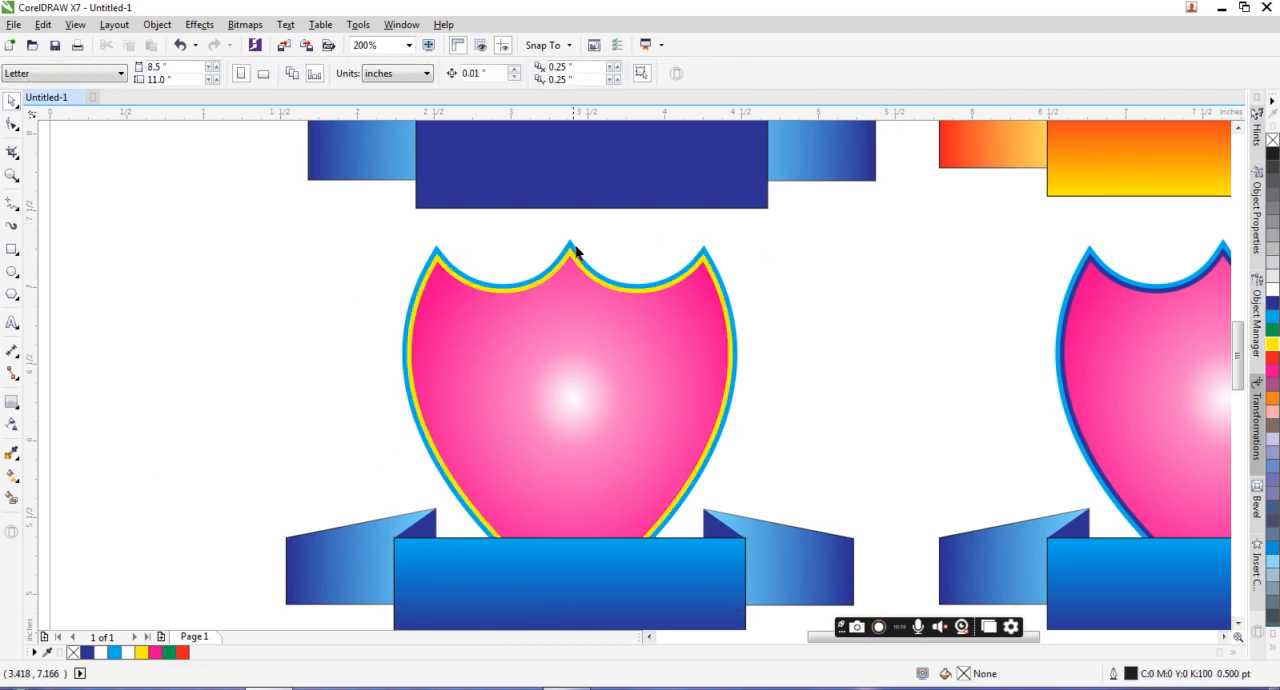
left_click(573, 248)
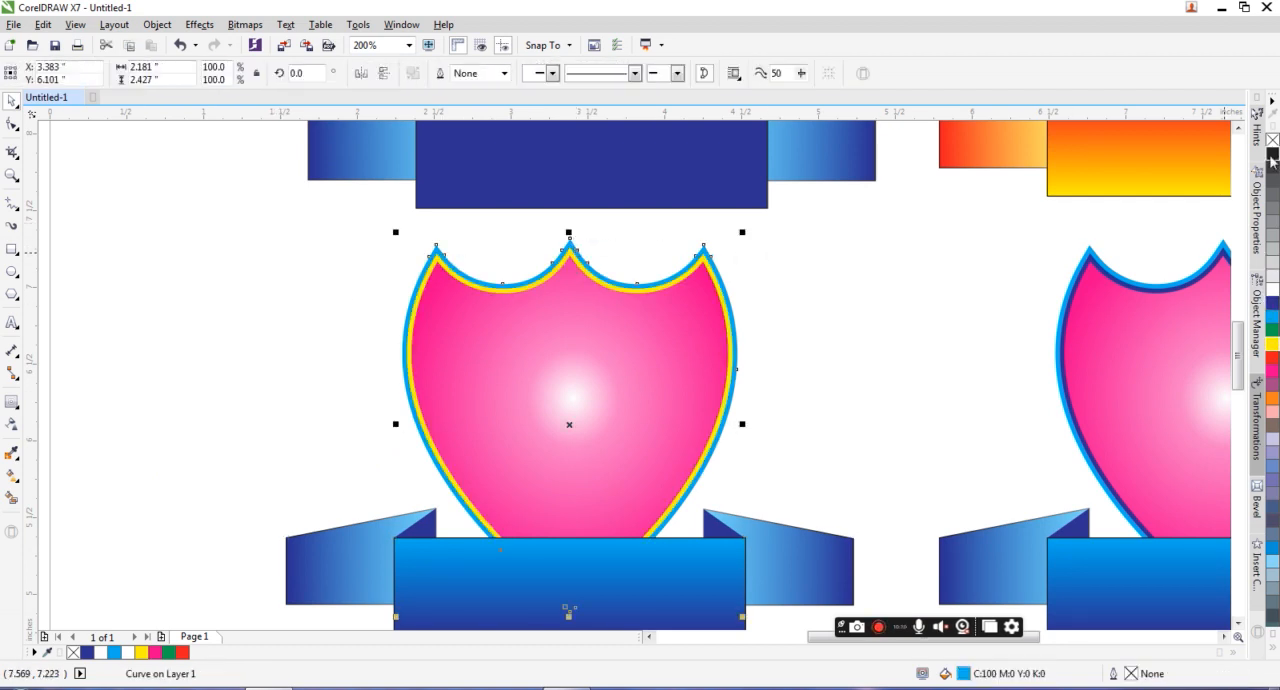
left_click(848, 275)
Step: Fill the shield body with a solid dark red of C24 M100 Y100 K27
left_click(669, 431)
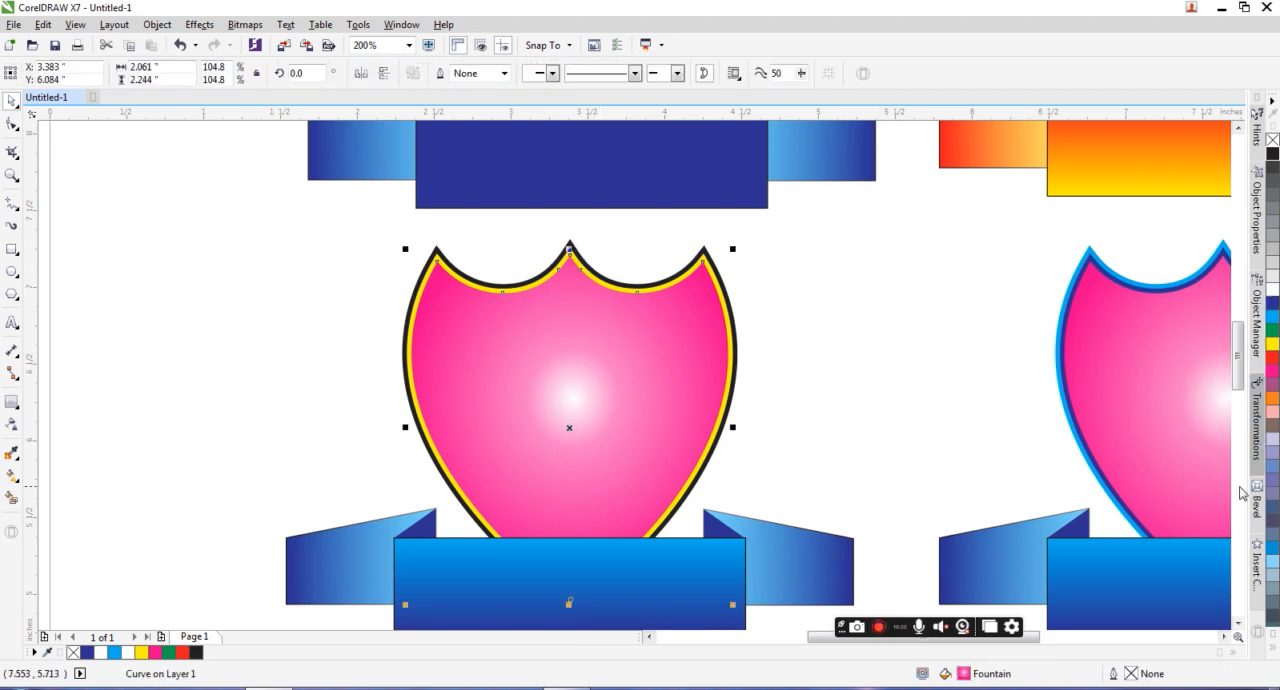
left_click(1272, 357)
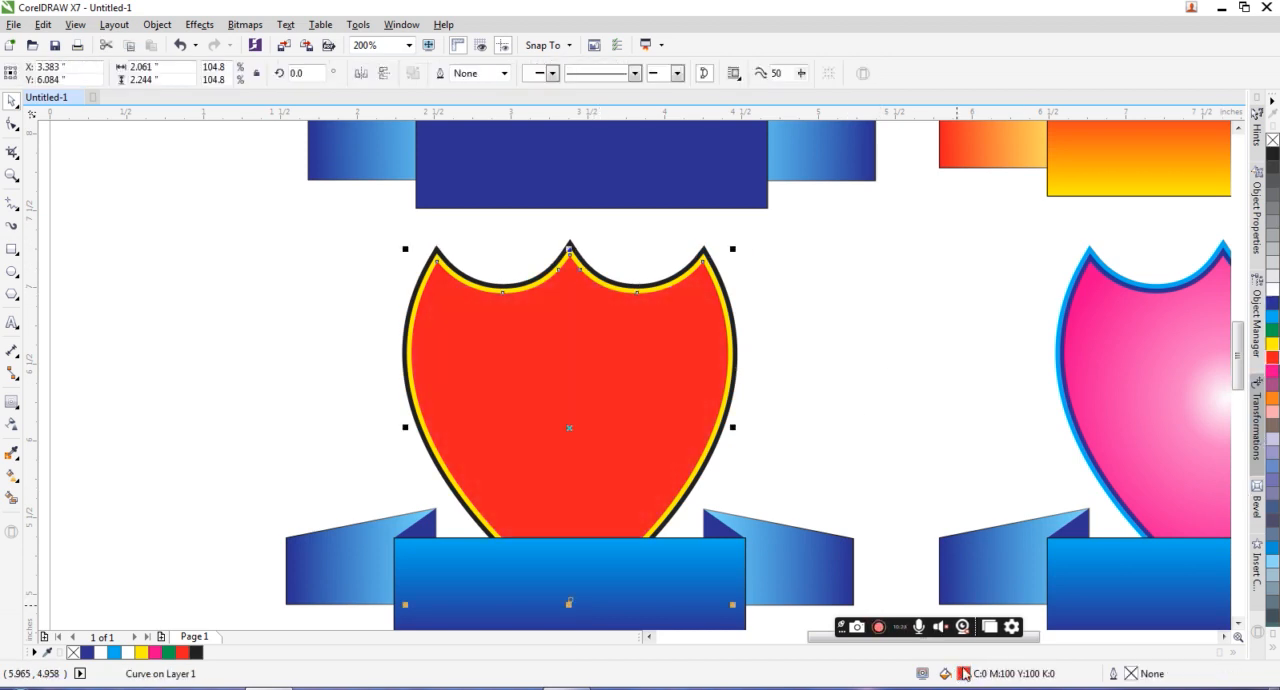
key("F11")
left_click_drag(810, 238, 814, 259)
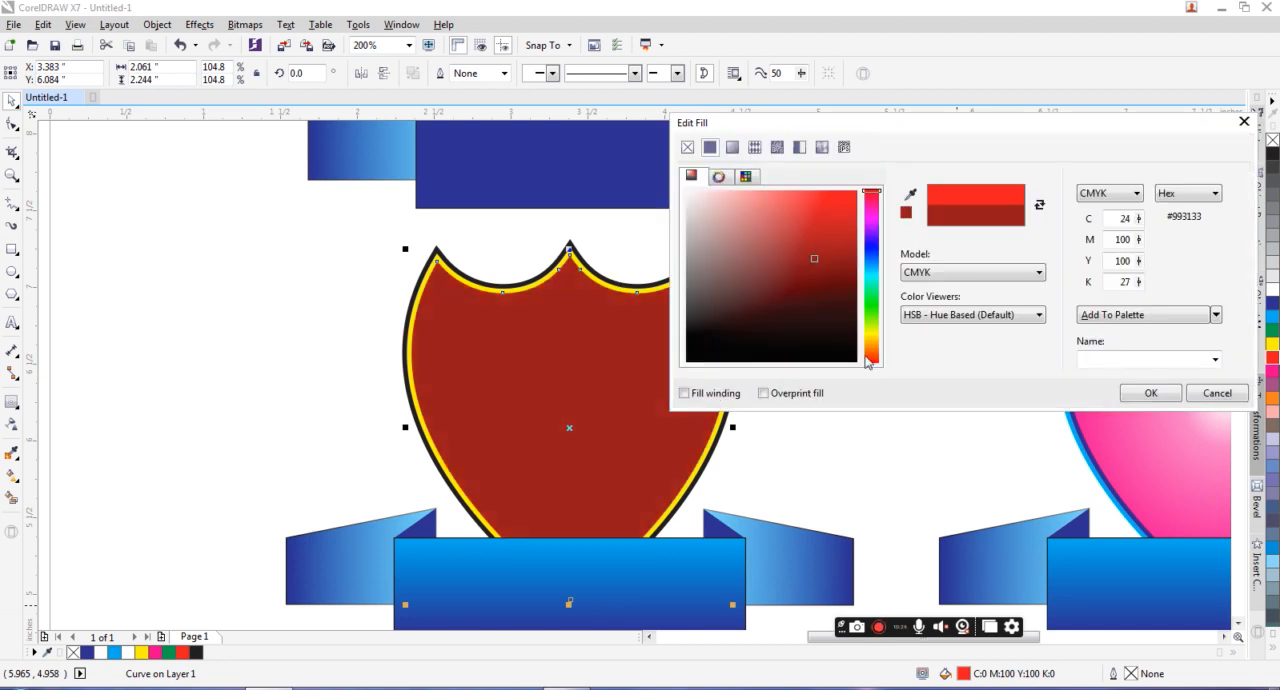
left_click(1141, 393)
Step: Fill the center banner rectangle with the shield body's dark red
scroll(674, 300, "down", 3)
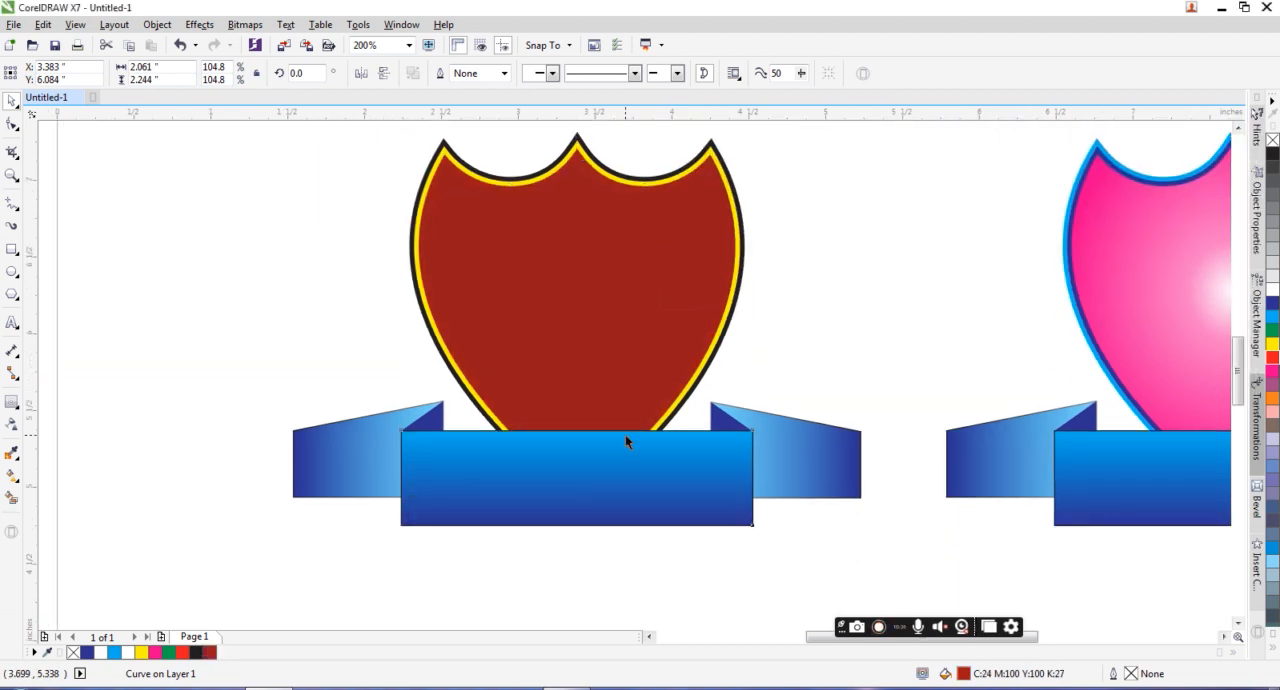
left_click(626, 441)
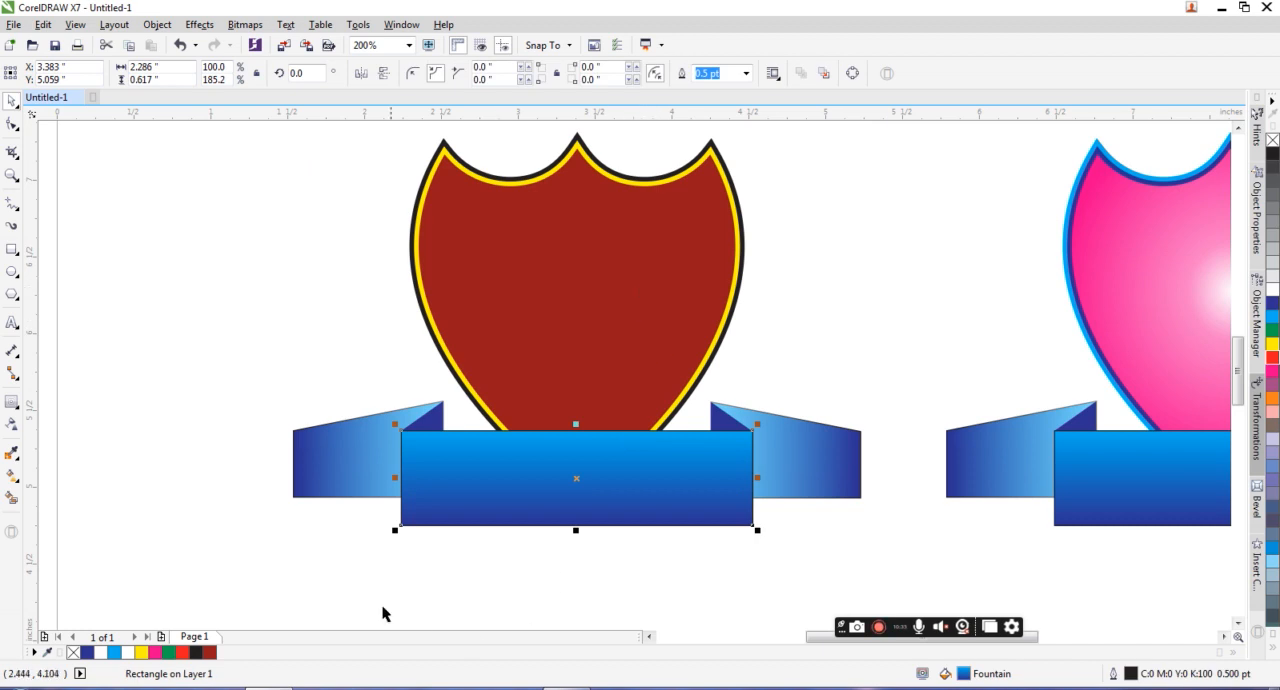
left_click(210, 651)
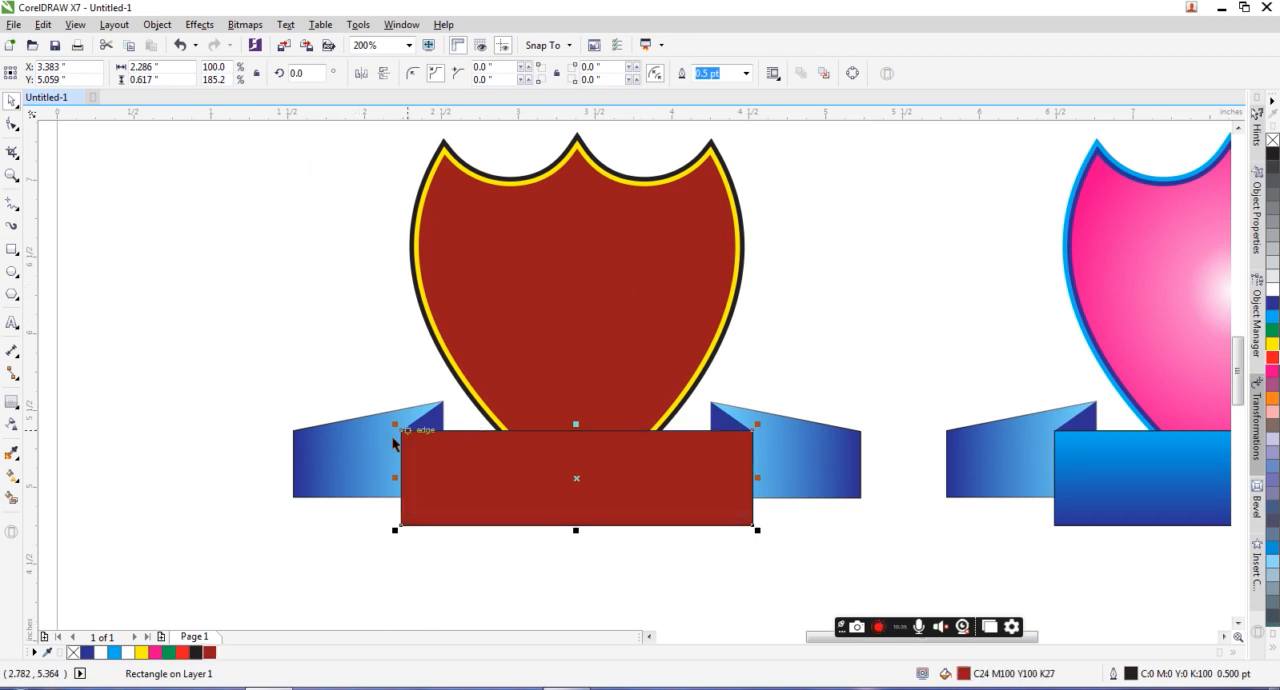
Step: Recolor the left ribbon tail's gradient from bright red at the outer end to dark red at the inner end
left_click(386, 440)
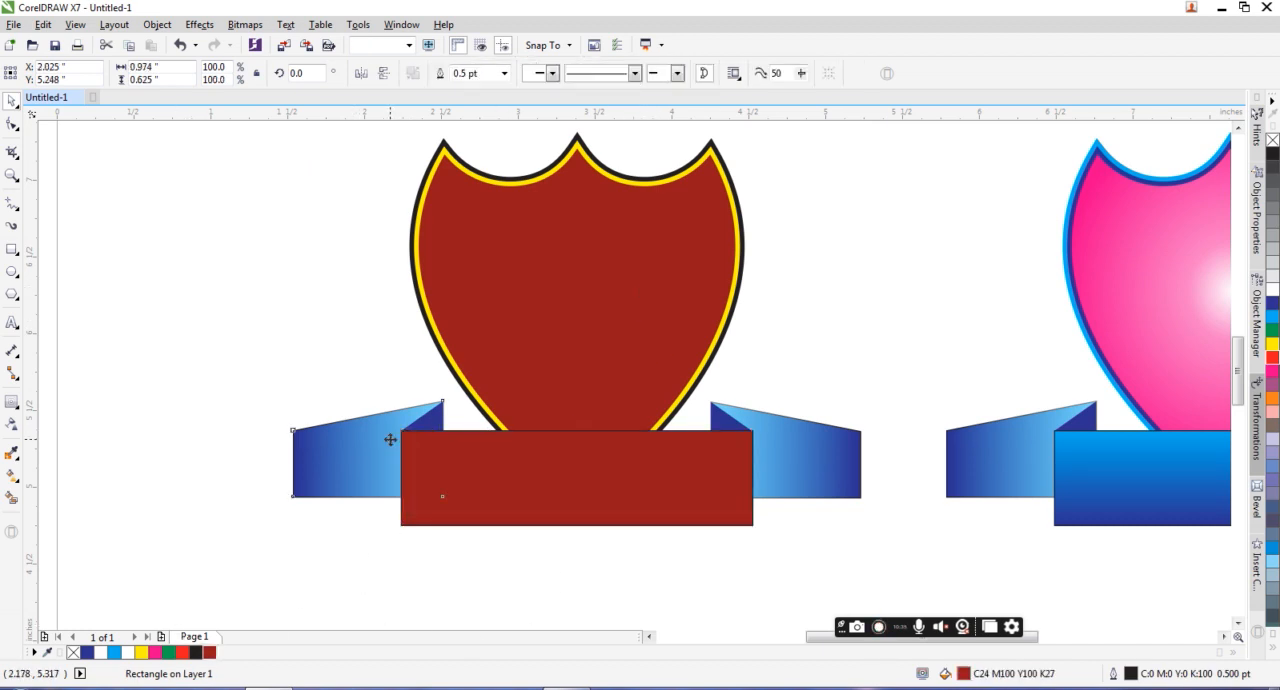
left_click(12, 475)
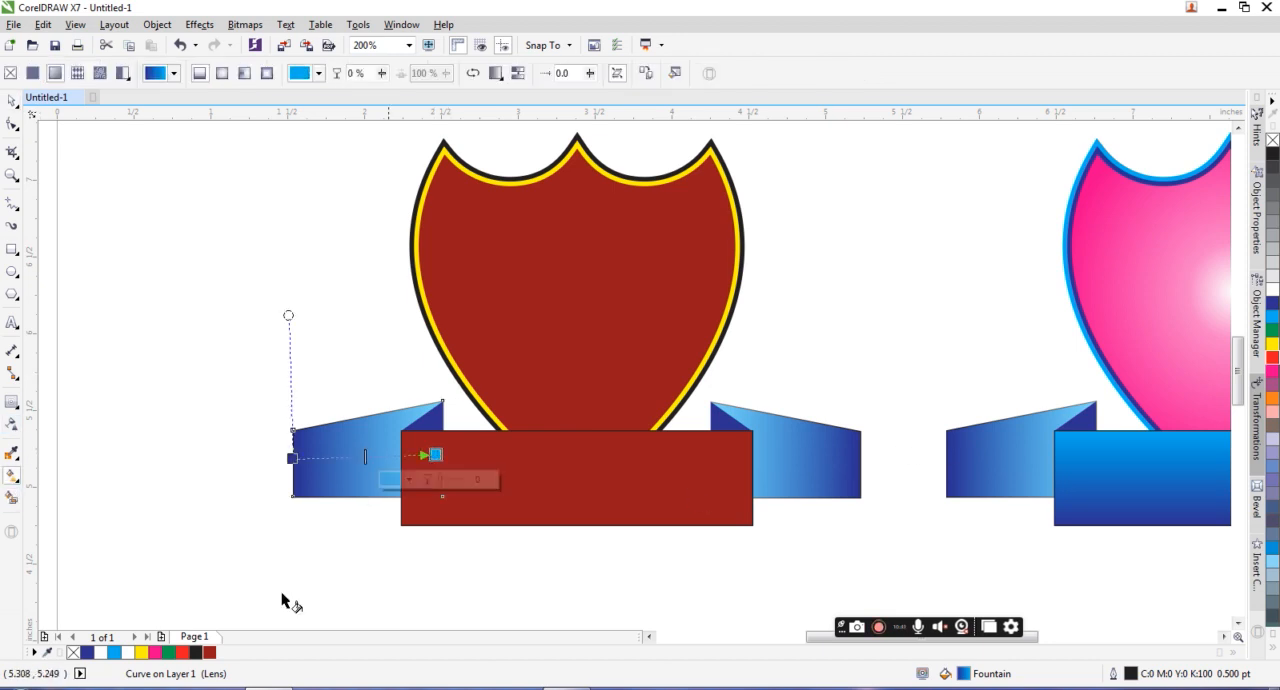
left_click(209, 652)
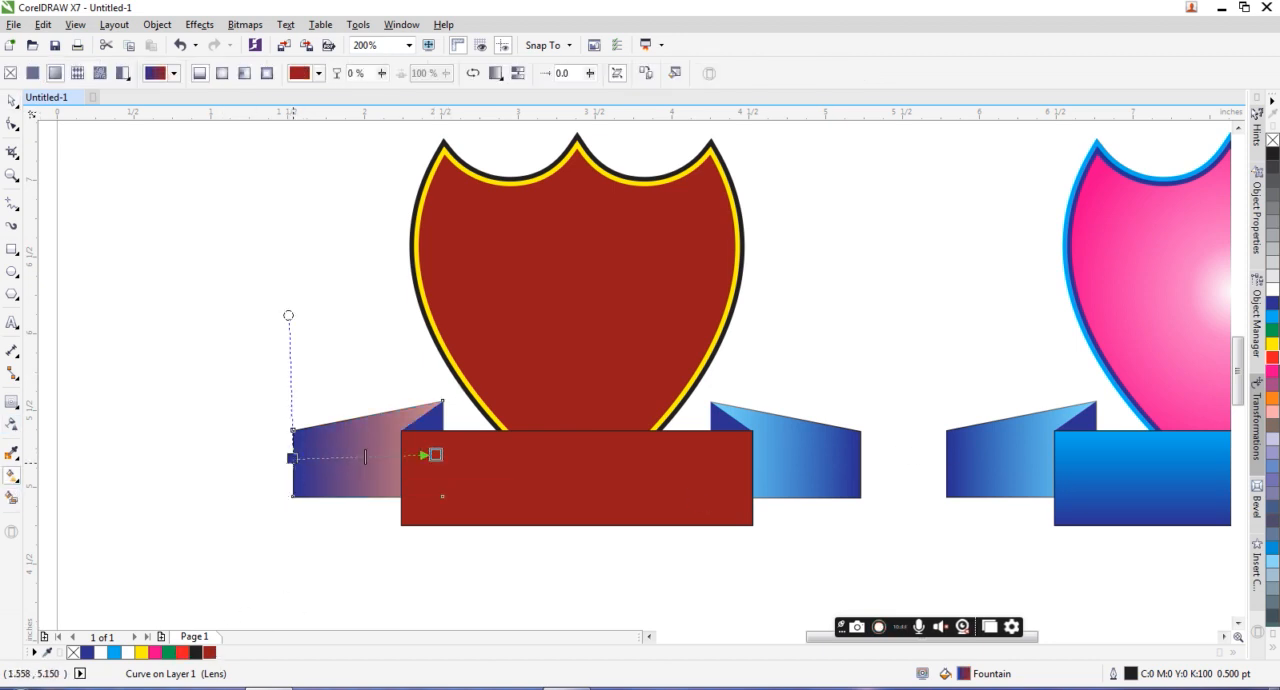
left_click(292, 457)
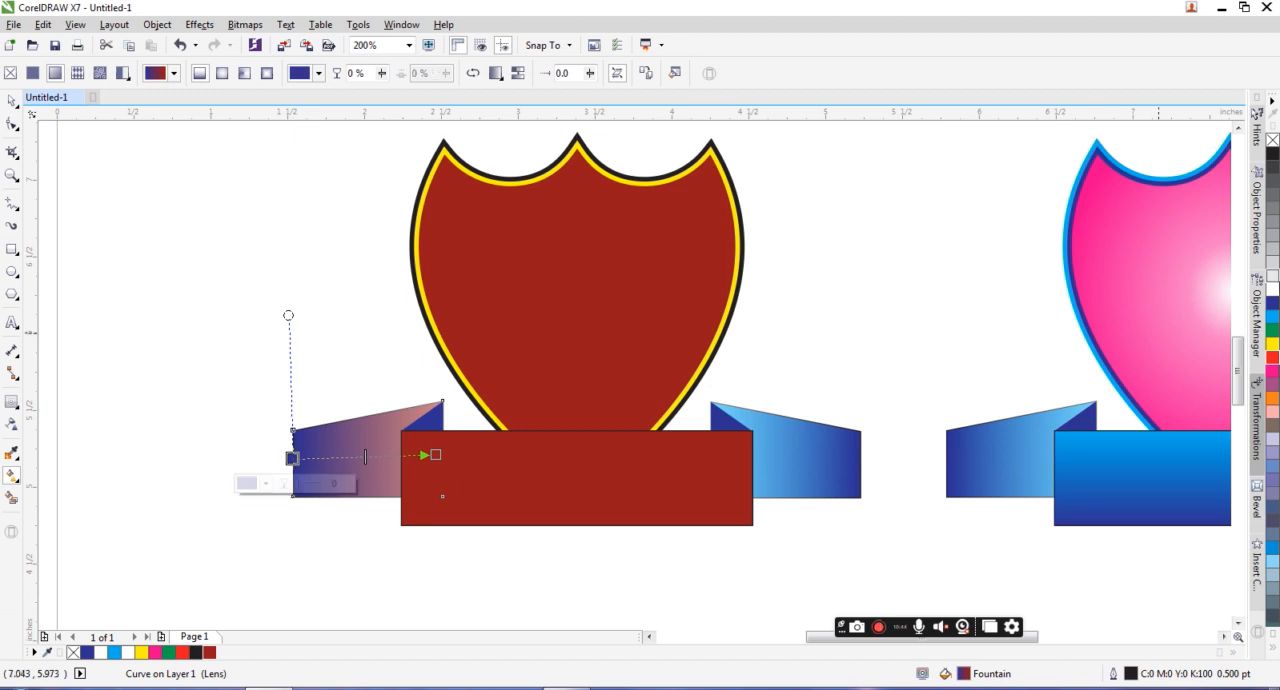
left_click(1271, 360)
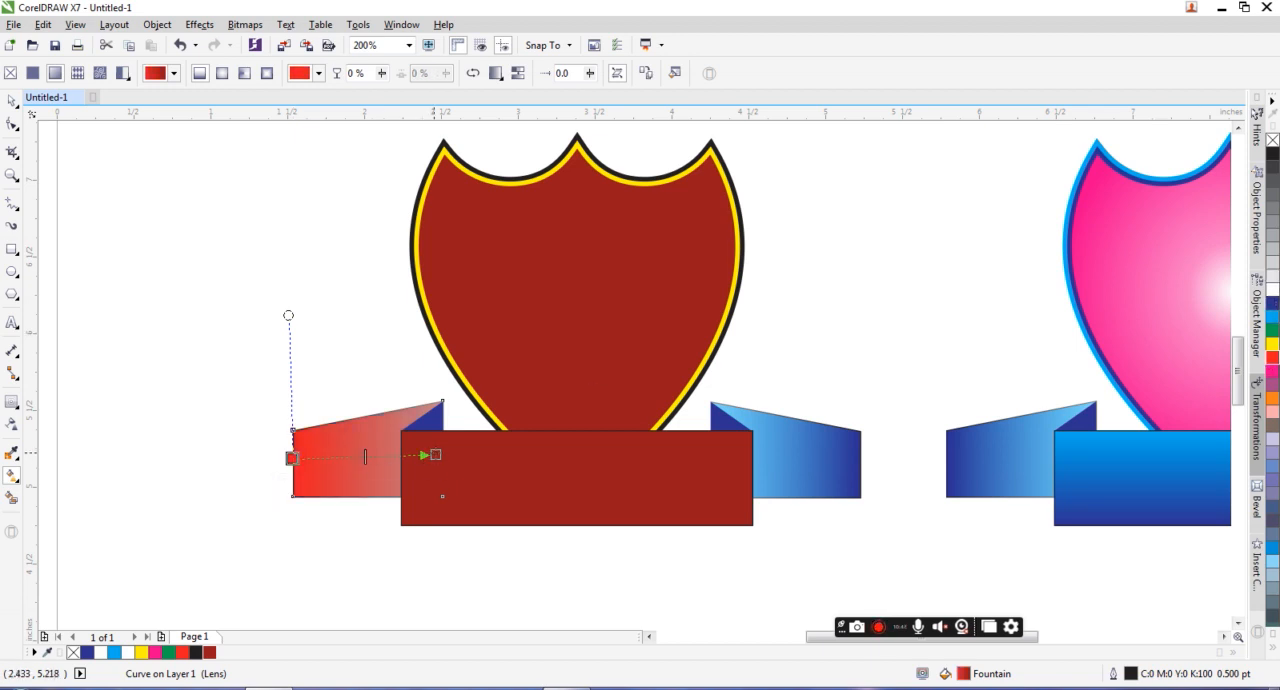
Step: Fill both triangular ribbon folds with the same dark red
left_click(439, 418)
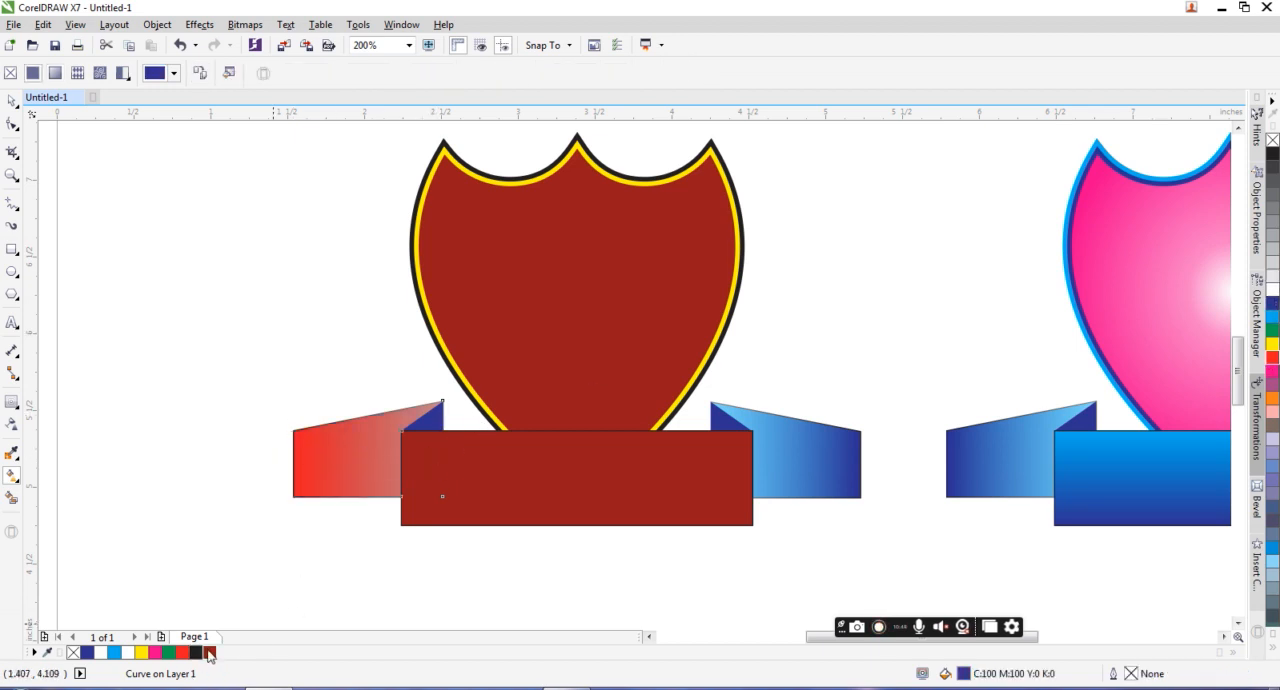
left_click(725, 422)
Step: Recolor the right ribbon tail's gradient from dark red at the outer end to bright red, stretching its inner end well into the banner
left_click(783, 427)
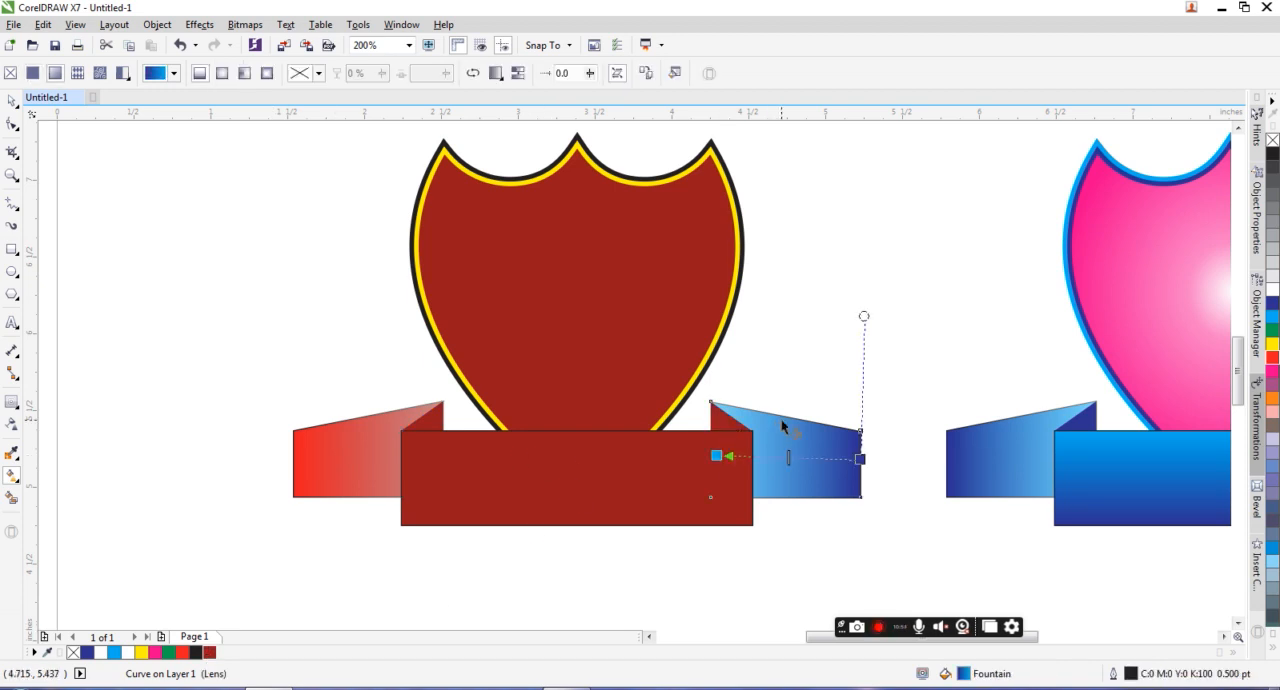
left_click(860, 458)
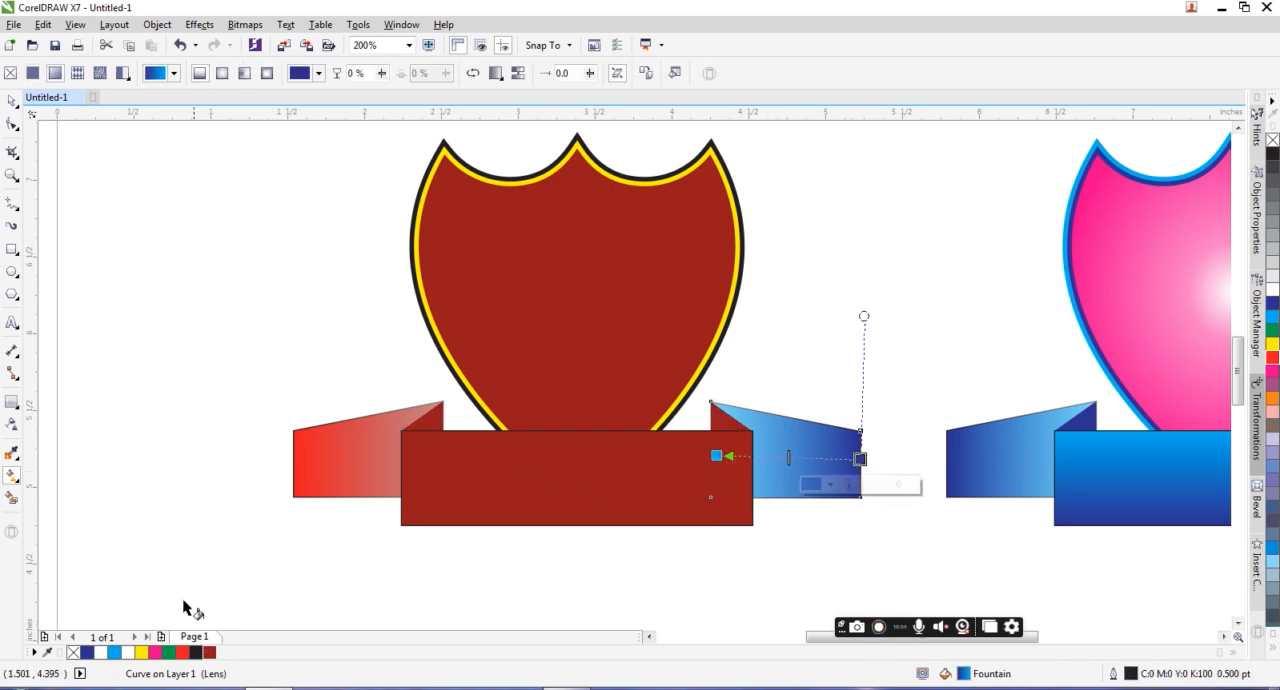
left_click(209, 651)
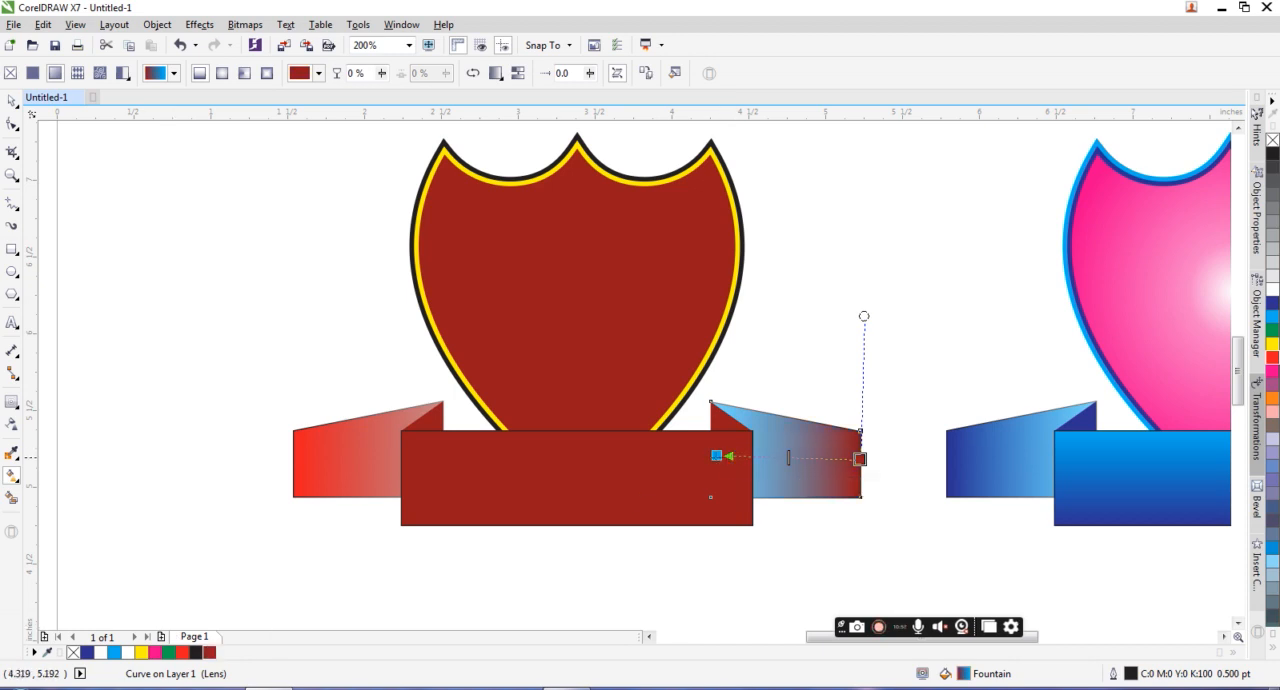
left_click(716, 456)
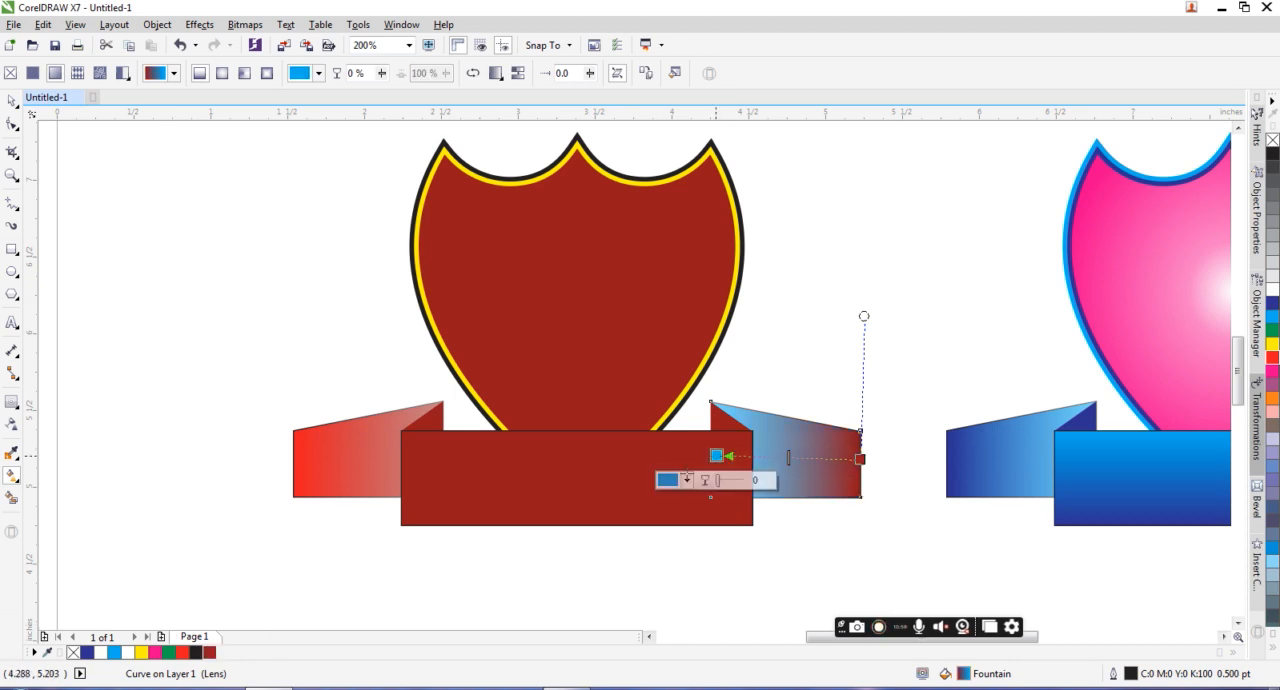
left_click(143, 652)
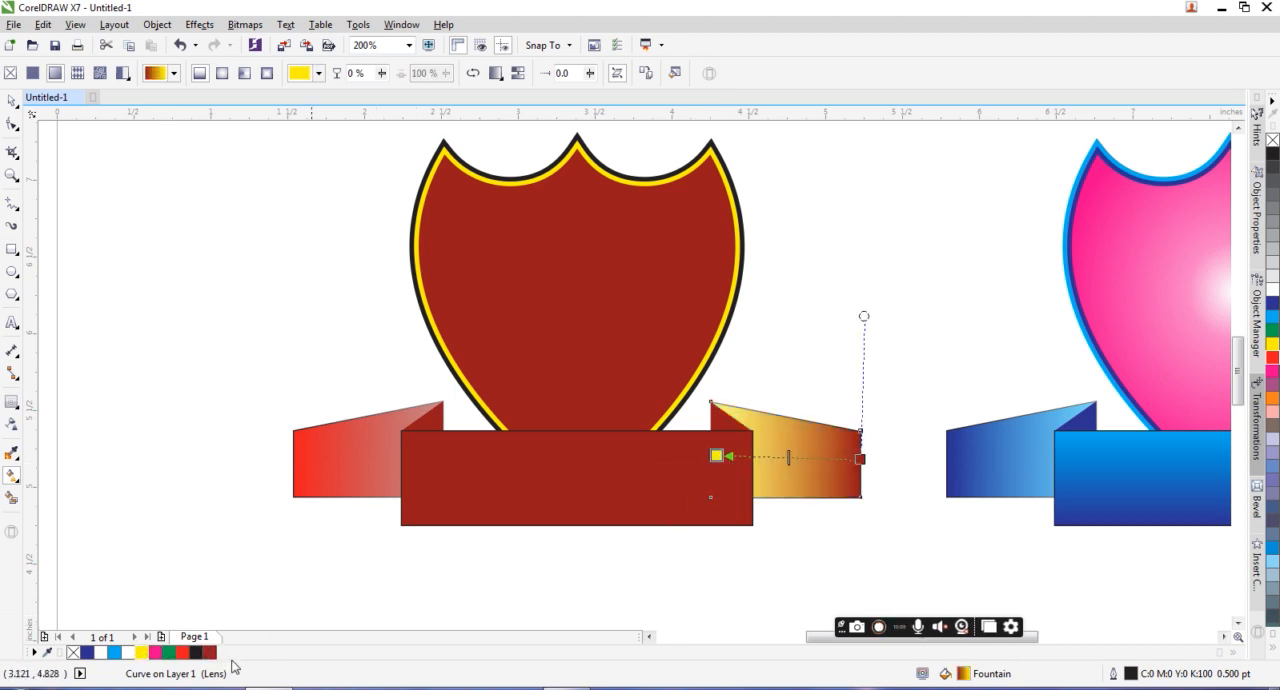
left_click(186, 655)
left_click_drag(716, 456, 604, 462)
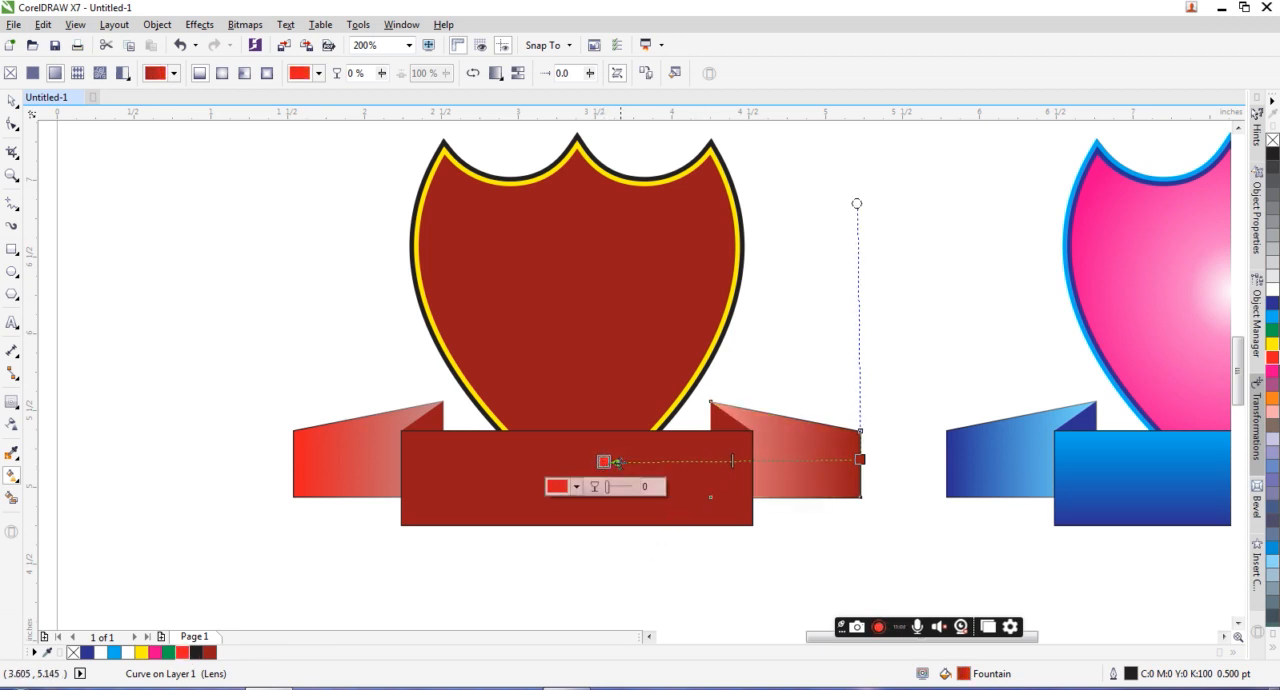
left_click_drag(603, 462, 528, 462)
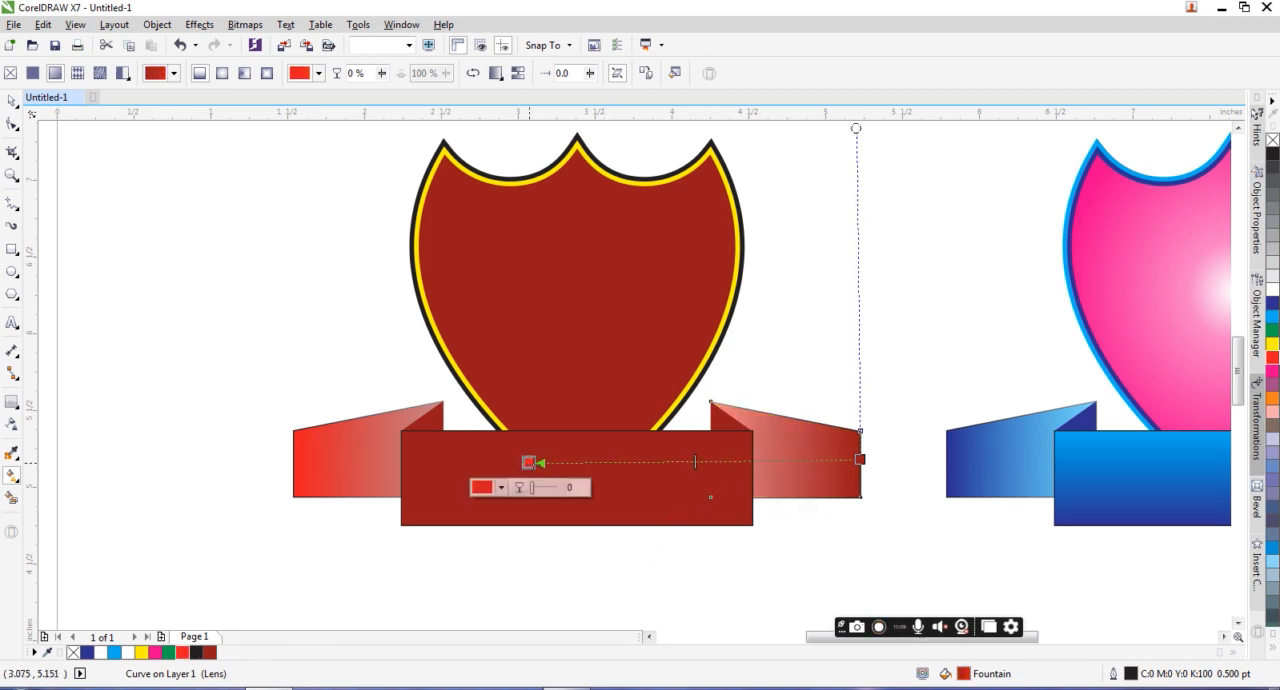
Step: Remove the transparency from the right ribbon tail
left_click(12, 102)
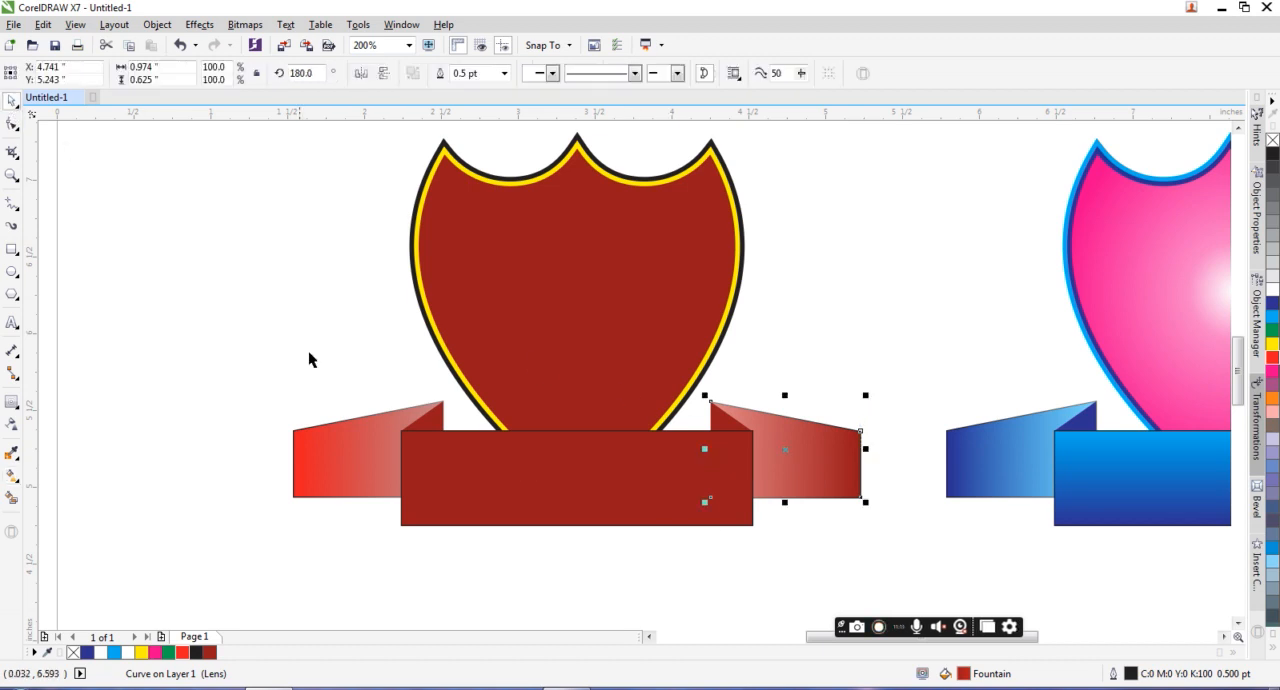
left_click(12, 424)
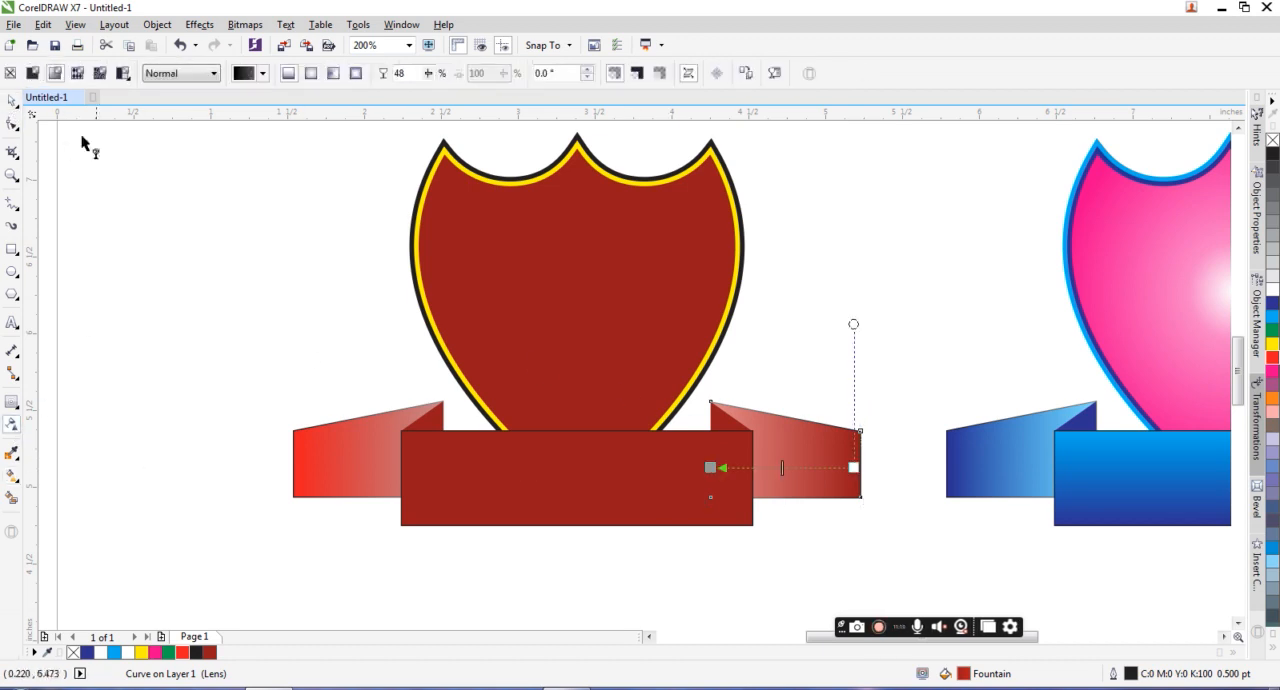
left_click(10, 73)
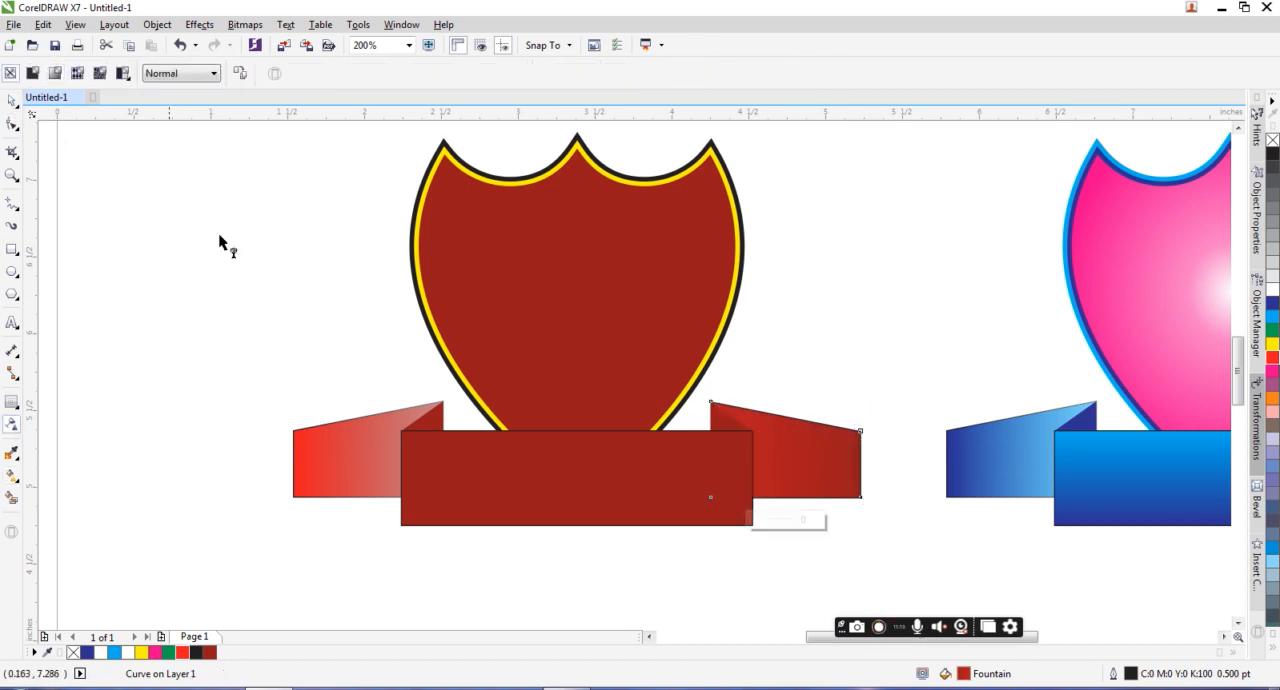
Step: Try to copy the right ribbon tail's transparency setting onto the left tail
left_click(323, 438)
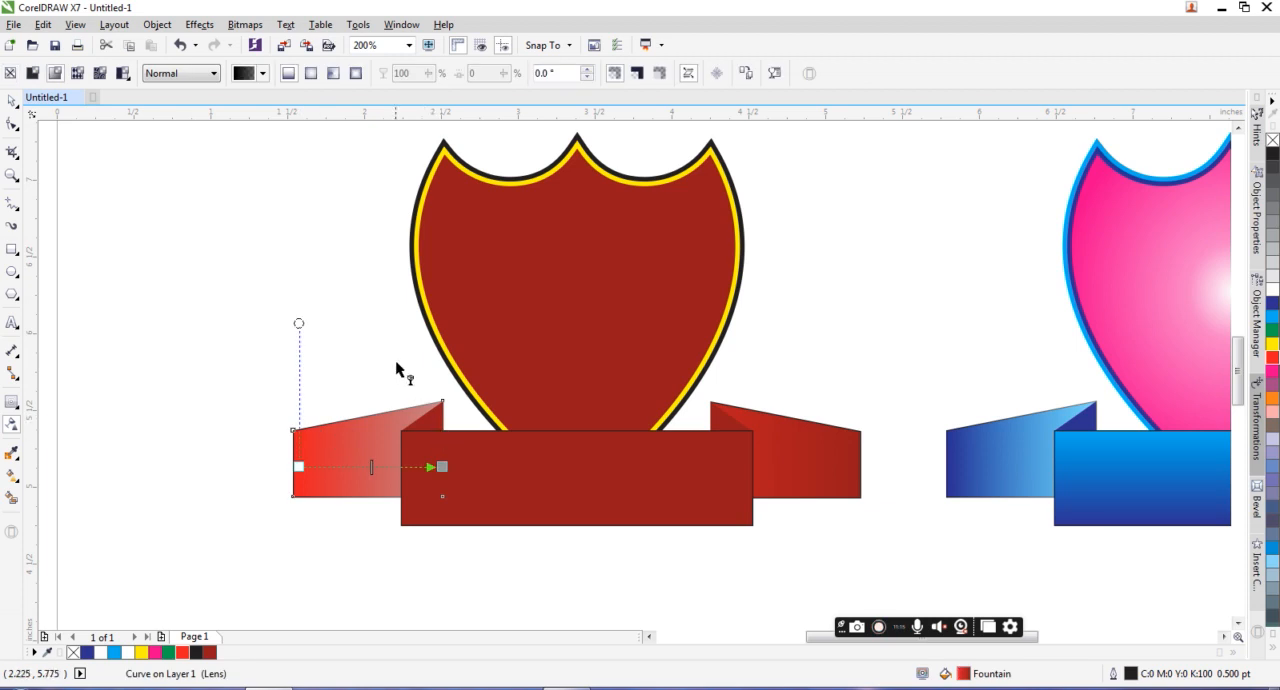
left_click(740, 79)
left_click(794, 466)
left_click(628, 378)
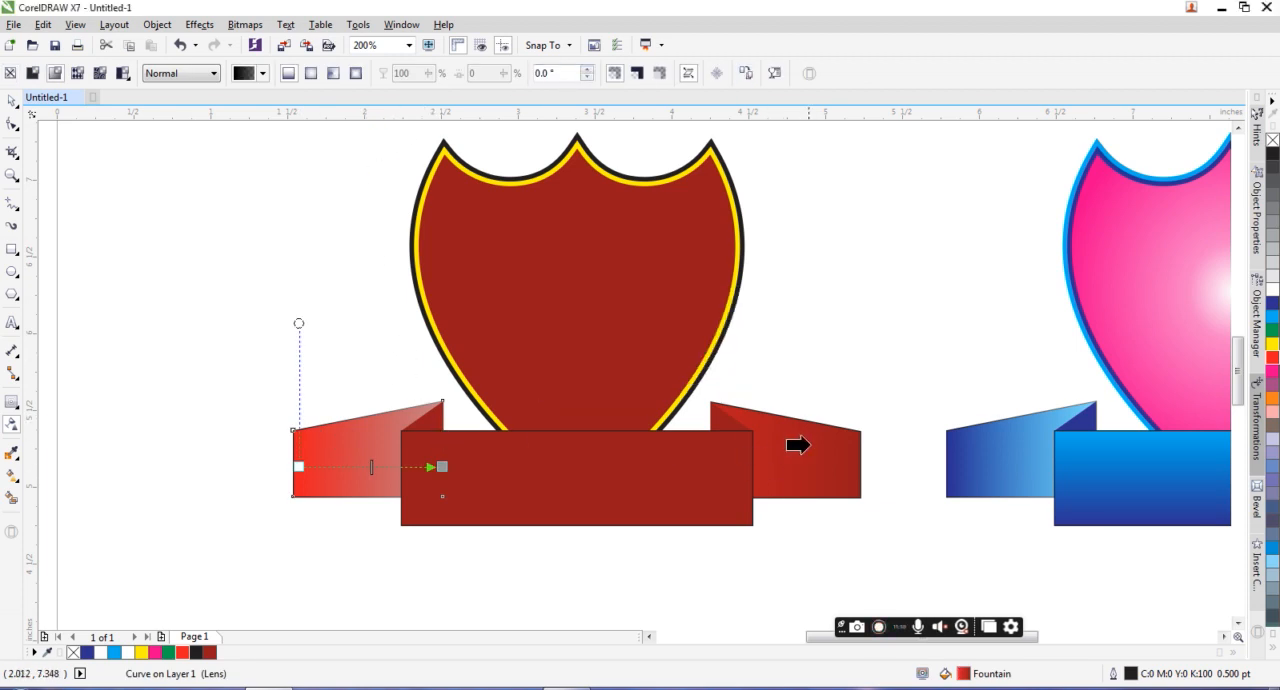
left_click(818, 438)
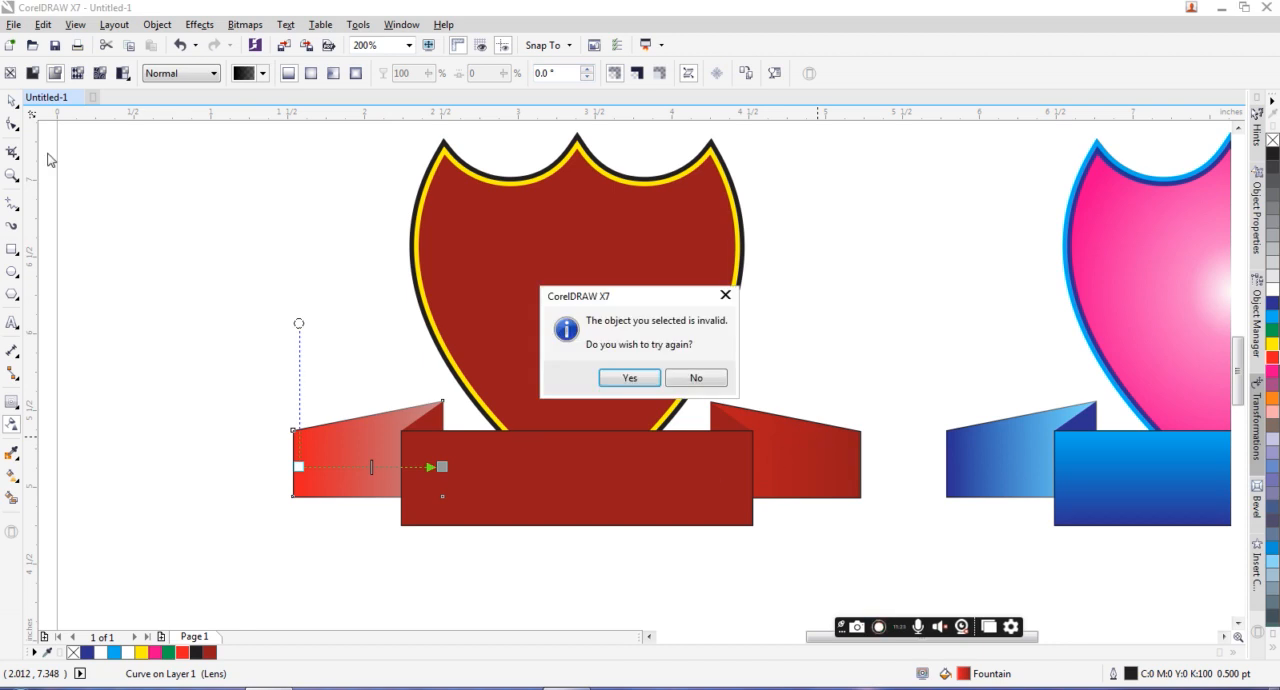
left_click(630, 378)
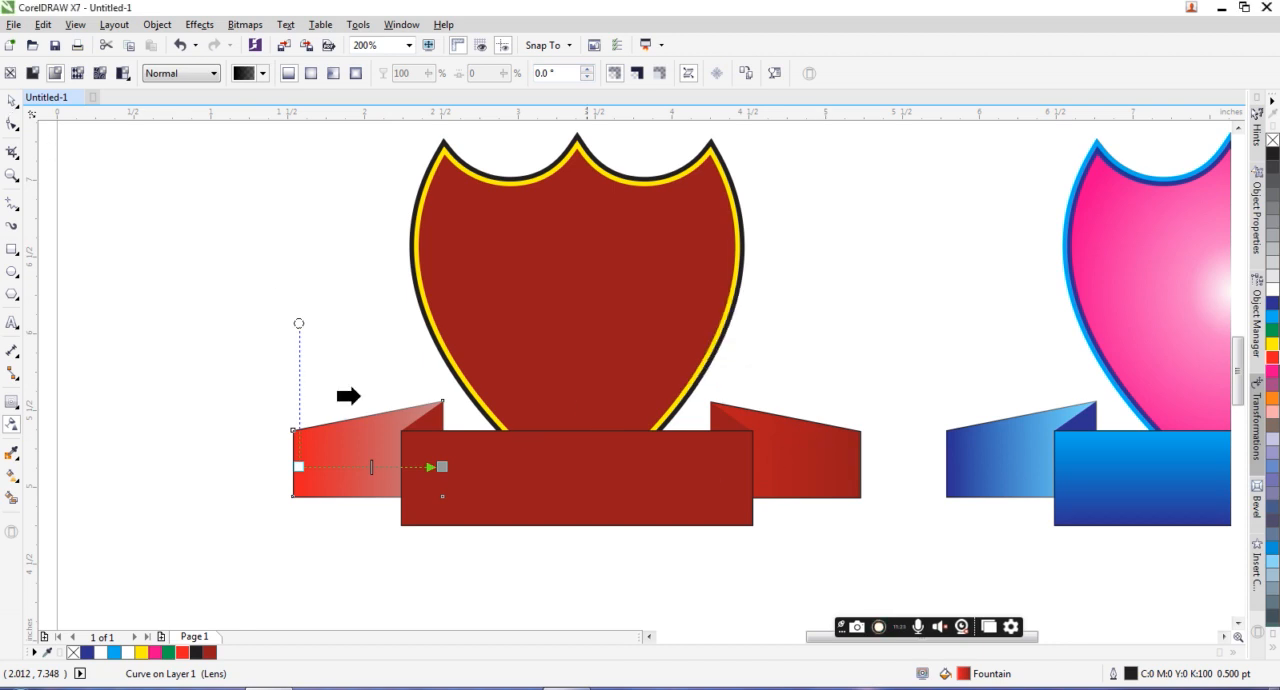
left_click(254, 382)
left_click(693, 380)
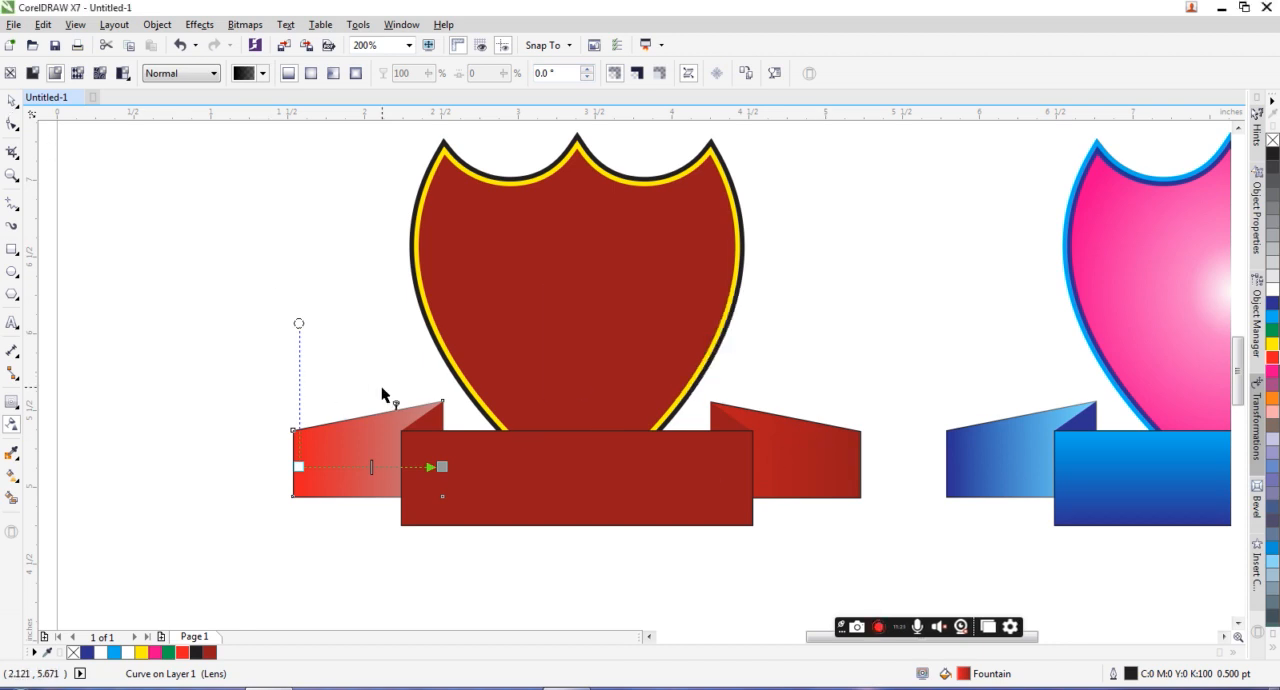
Step: Copy the right tail's fountain fill onto the left ribbon tail and remove the left tail's transparency
left_click(12, 476)
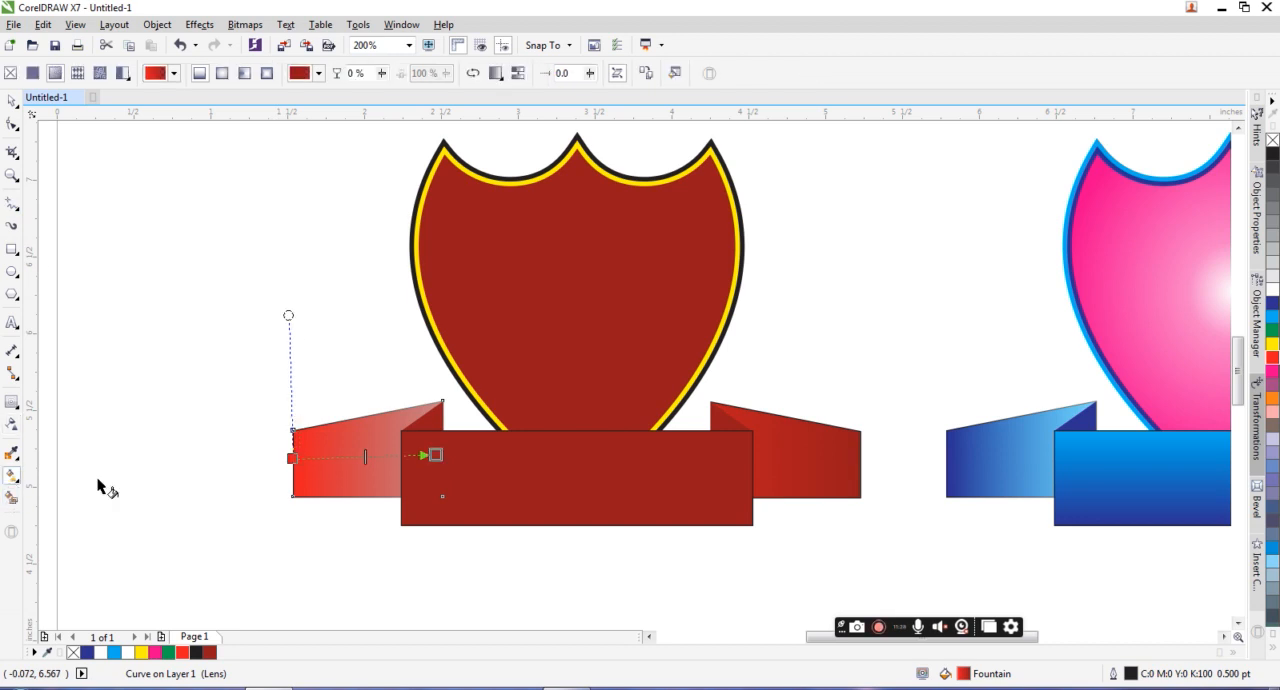
left_click(526, 76)
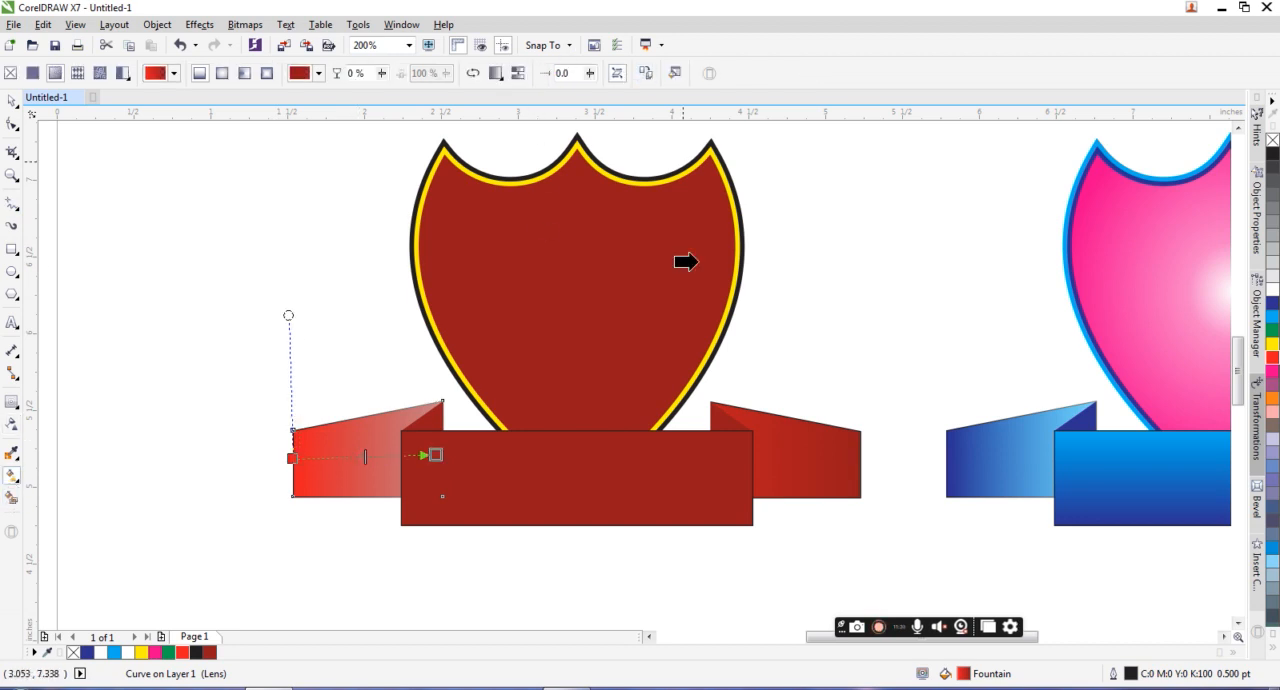
left_click(782, 432)
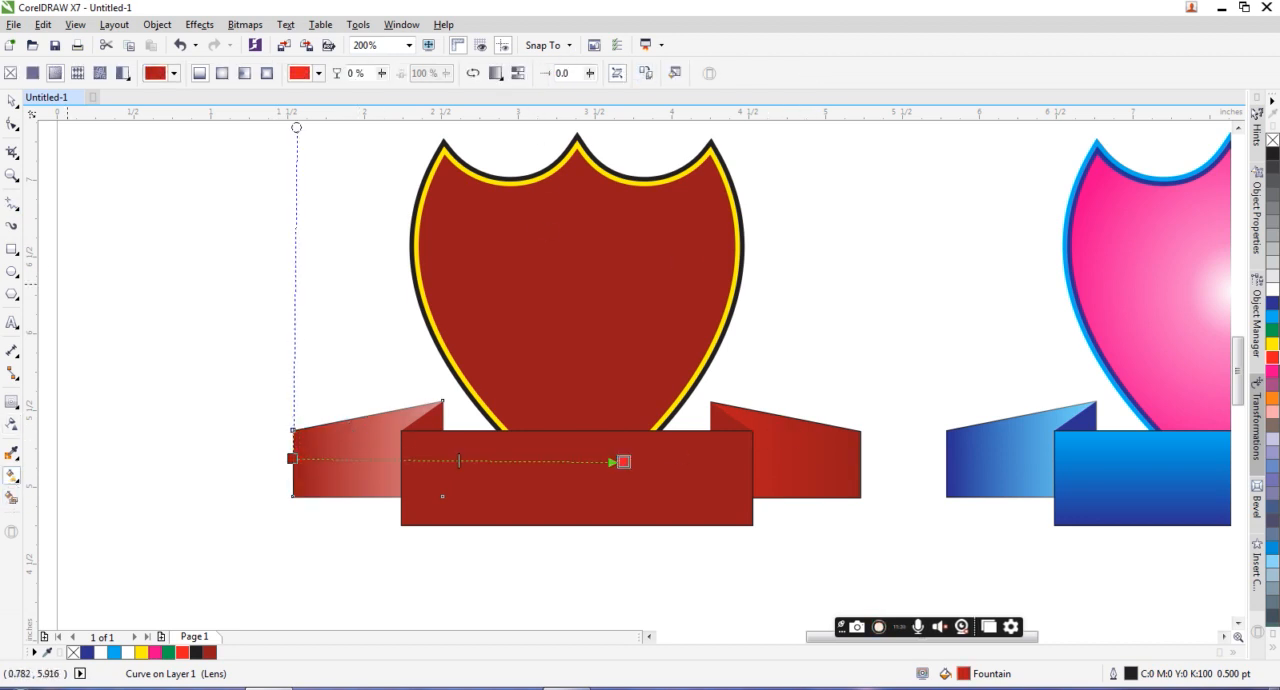
left_click(12, 100)
left_click(12, 424)
left_click(10, 73)
Step: Remove the outline from the dark red center banner rectangle
left_click(674, 458)
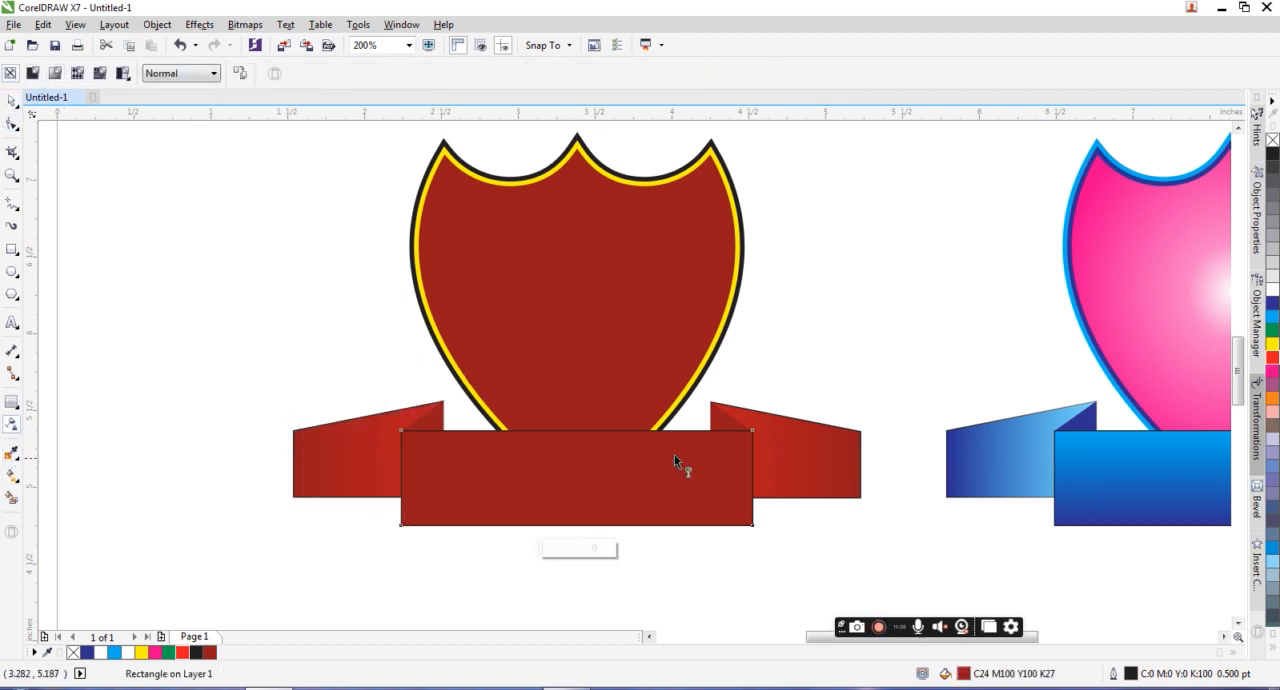
right_click(1267, 141)
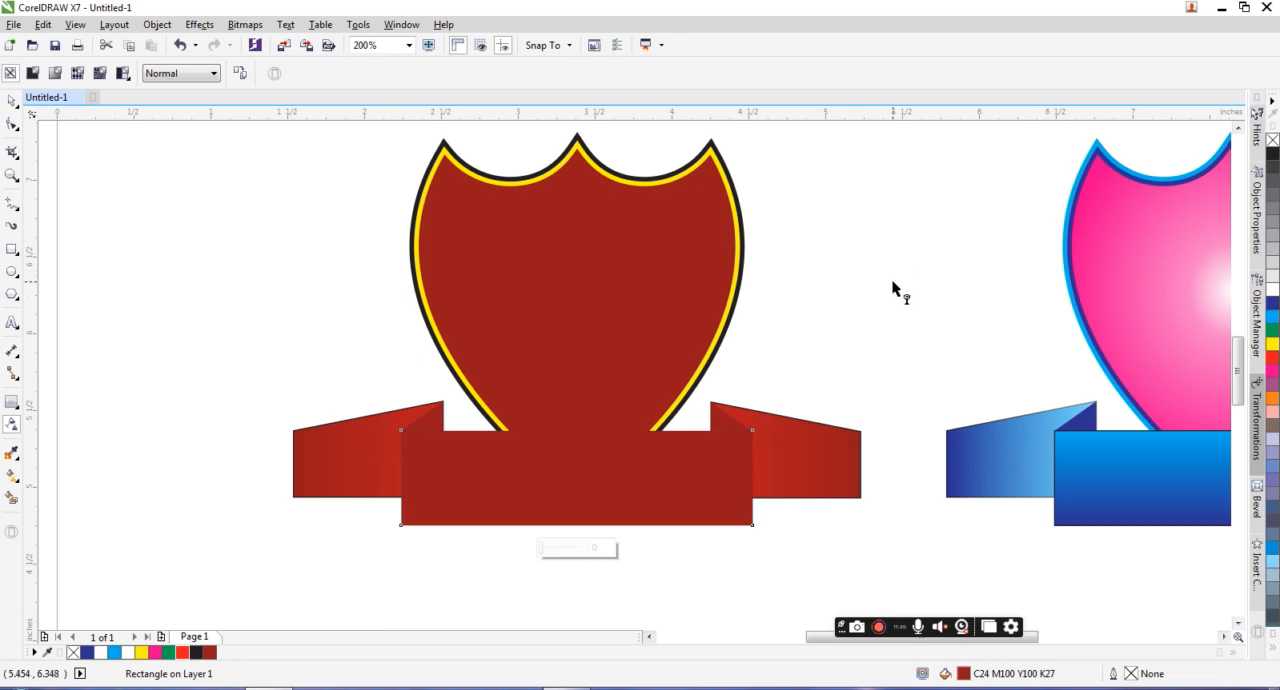
Step: Examine the four recolored emblems together on the page
scroll(613, 308, "down", 1)
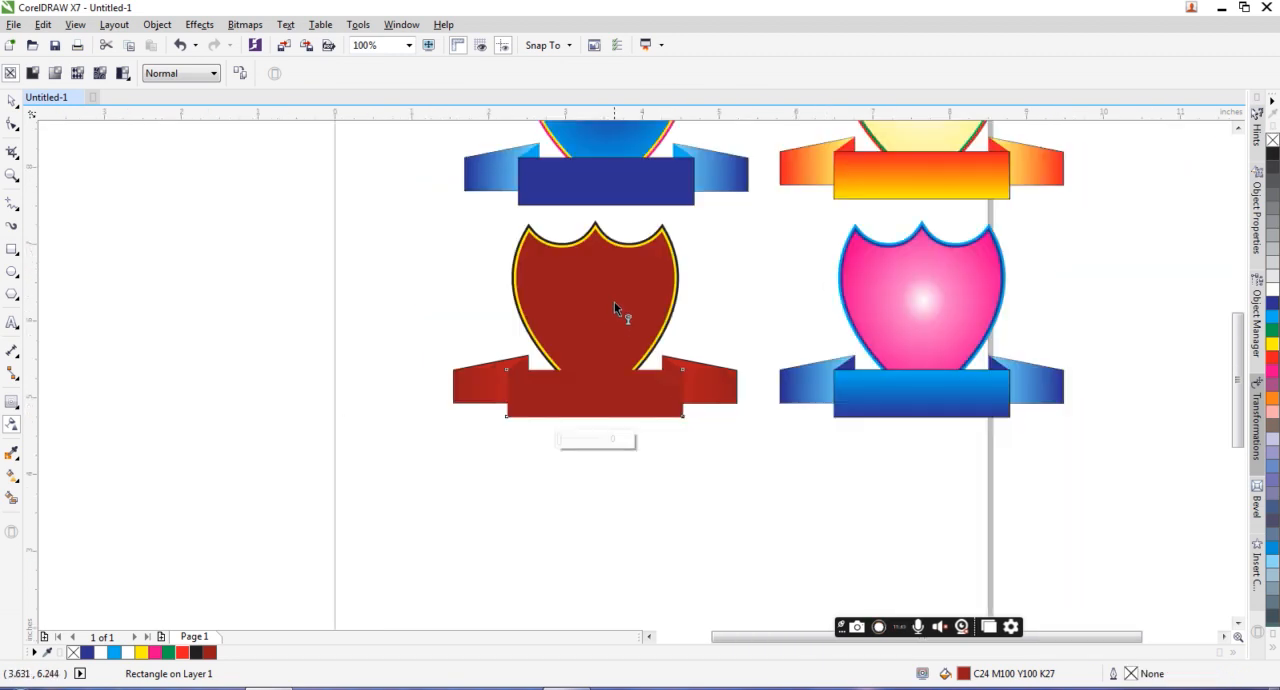
scroll(671, 300, "down", 1)
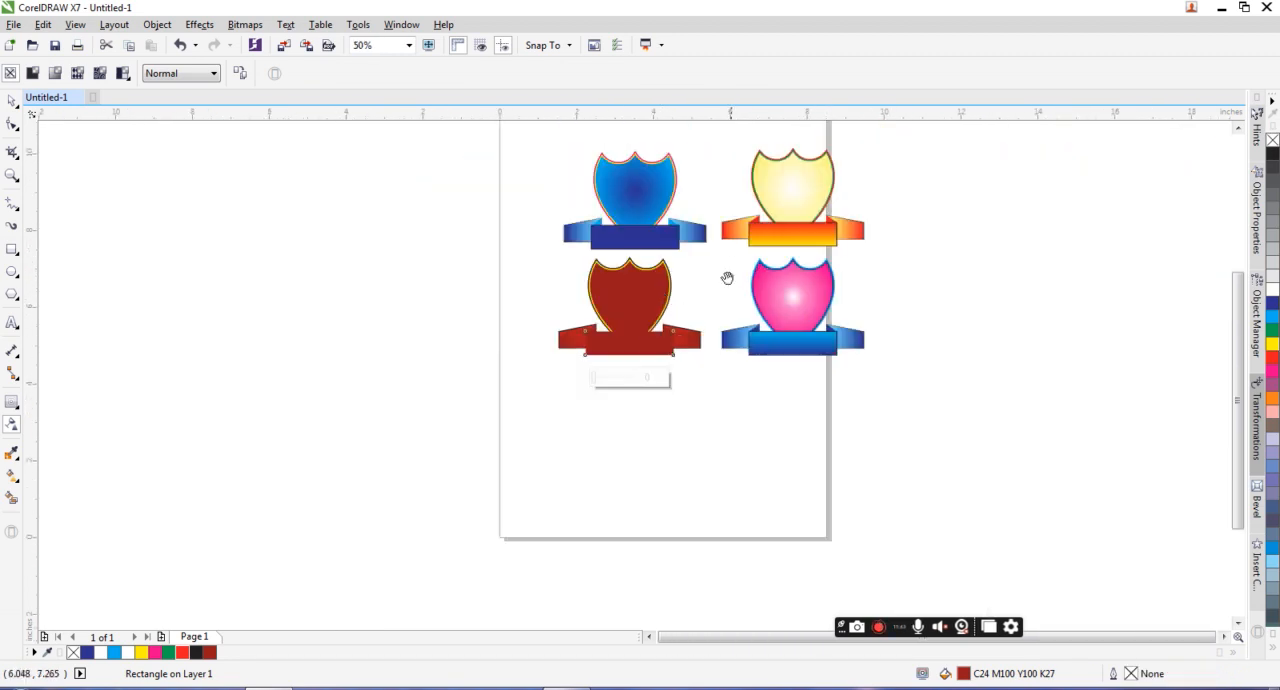
left_click(12, 174)
left_click_drag(443, 151, 991, 471)
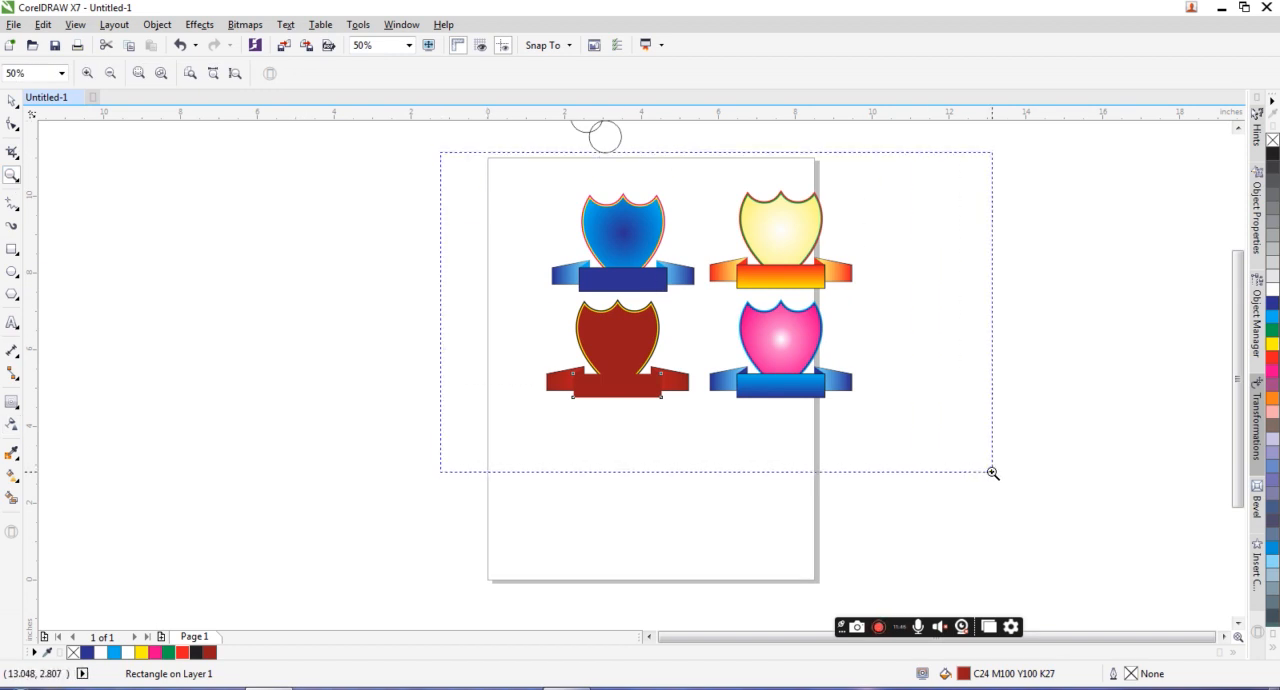
right_click(806, 325)
key("space")
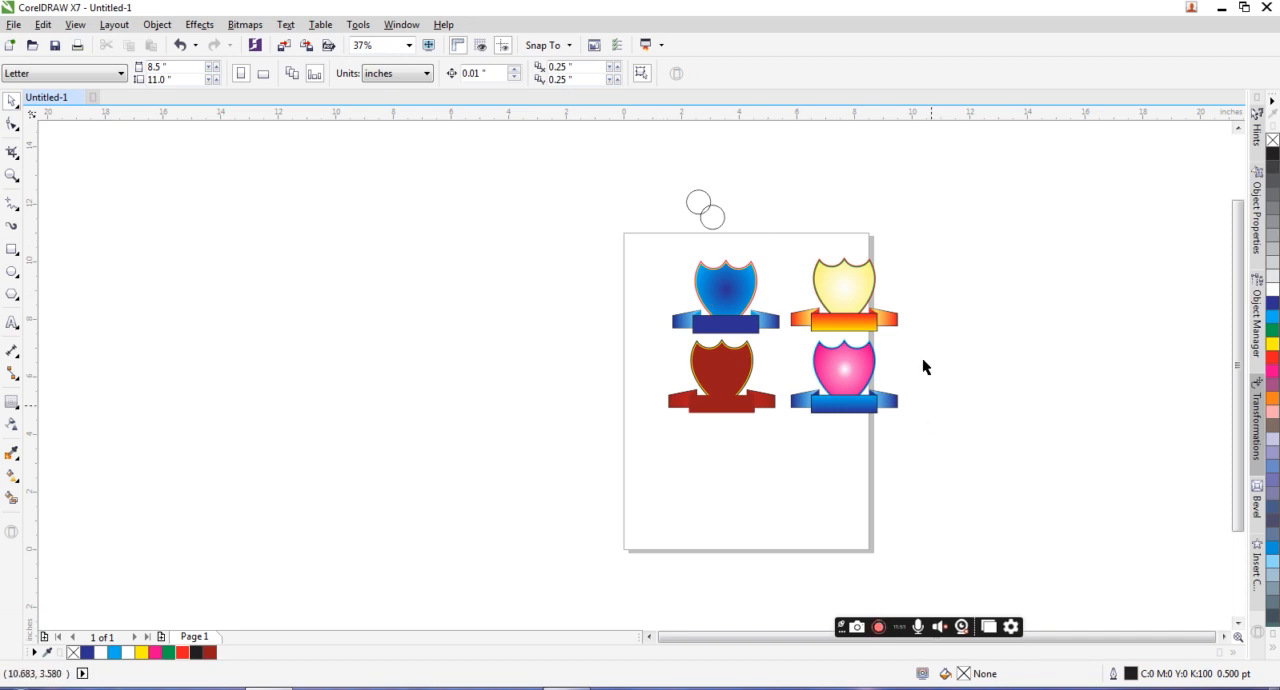
left_click_drag(935, 440, 574, 251)
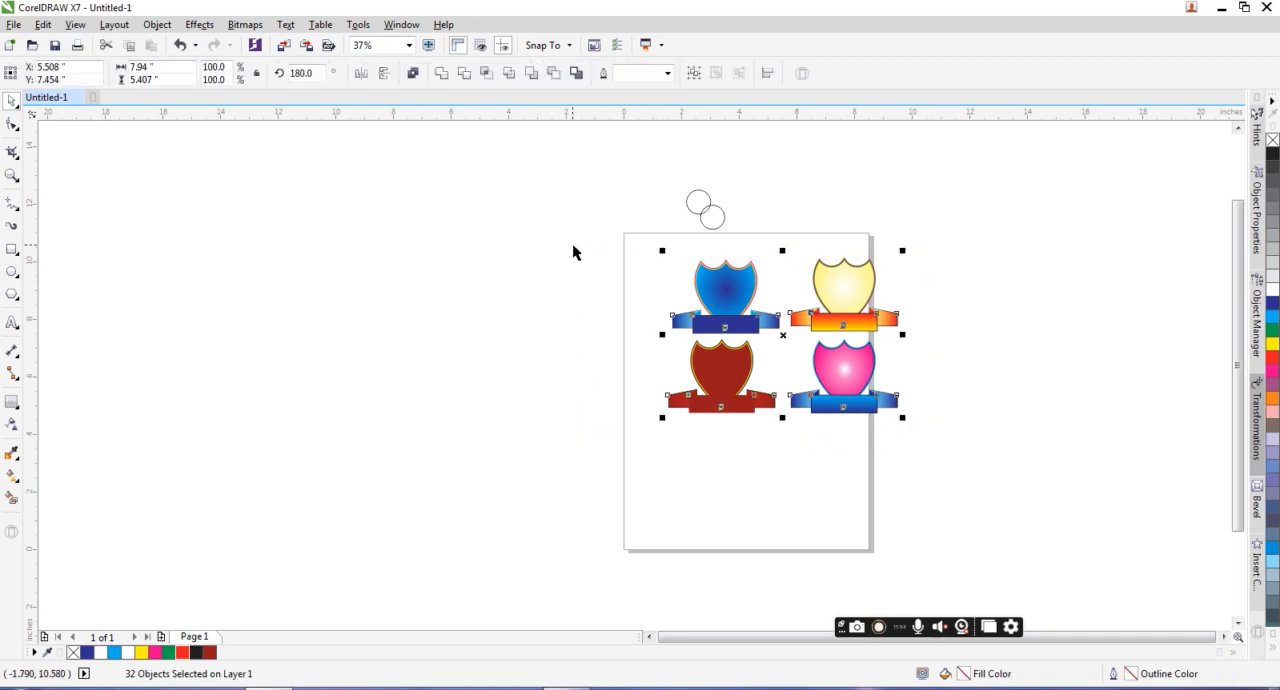
left_click(12, 175)
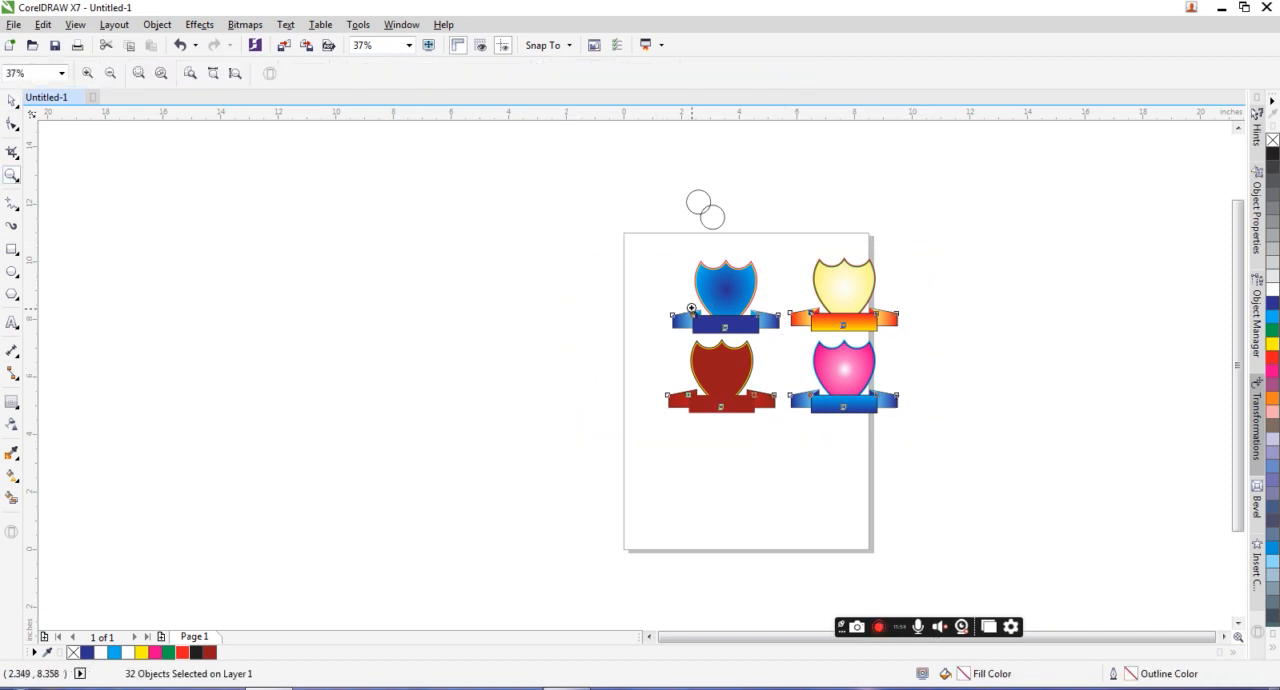
left_click_drag(580, 235, 938, 472)
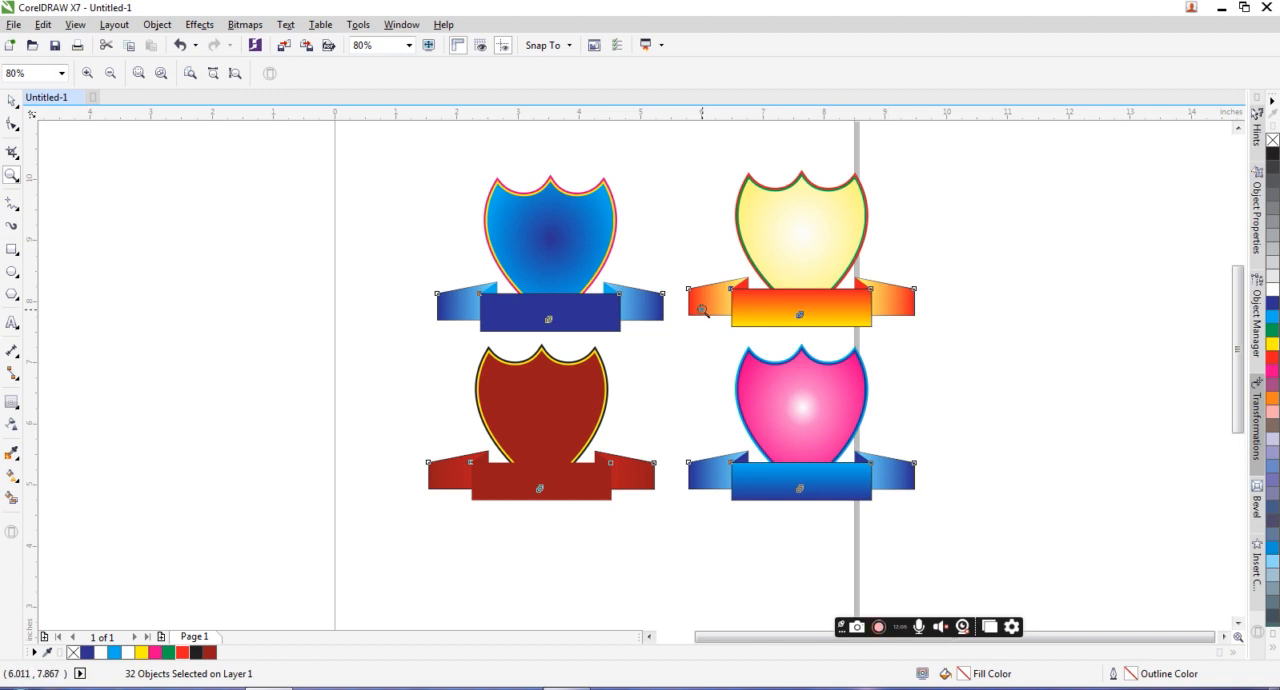
scroll(702, 311, "down", 2)
left_click_drag(469, 208, 842, 458)
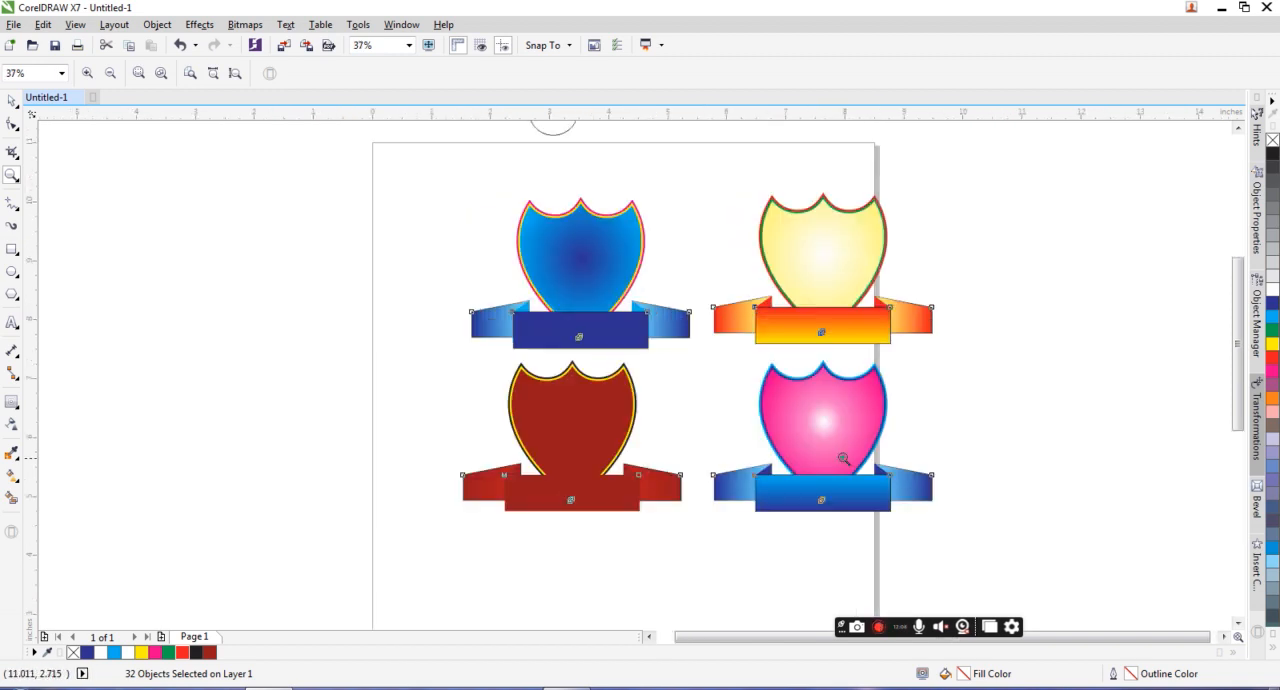
Step: Draw a rectangle about 12.26 × 7.64 inches around all four emblems, fill it with black and send it to the back
left_click(12, 249)
left_click_drag(340, 141, 1064, 590)
left_click(12, 102)
left_click(1272, 154)
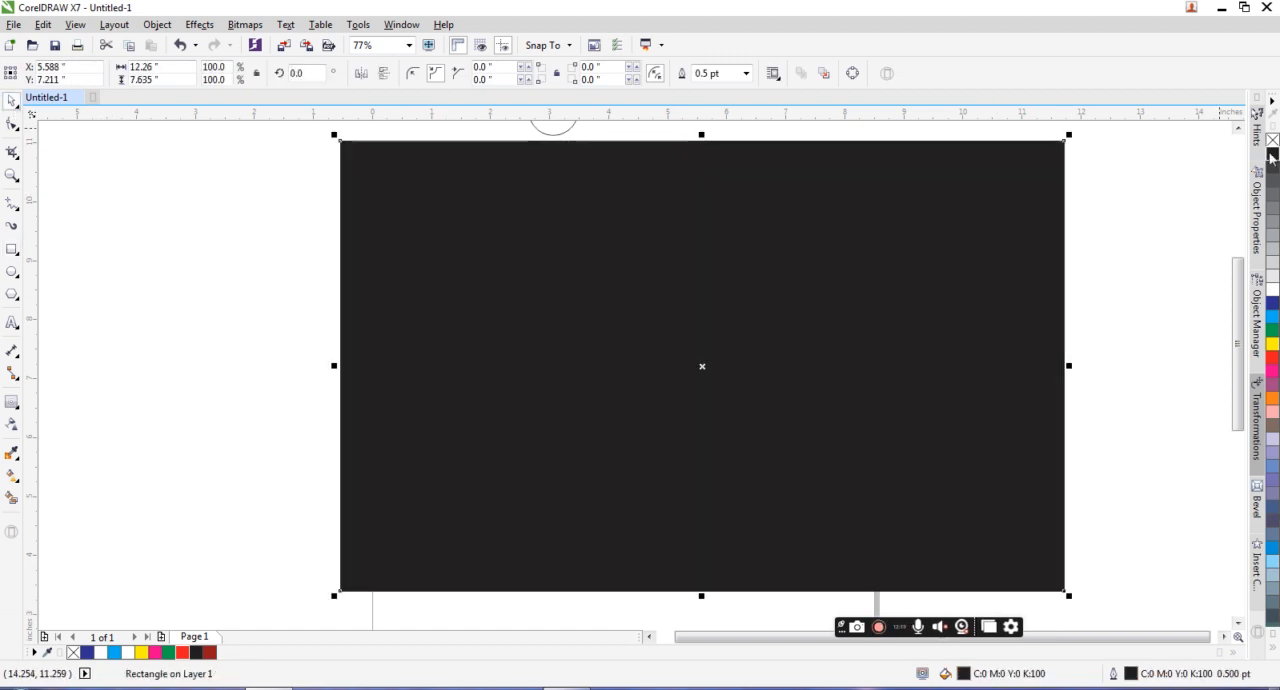
key("shift+Page_Down")
Step: Stretch the black background rectangle outward so it leaves more room around the emblems
scroll(803, 295, "down", 1)
left_click_drag(803, 295, 763, 307)
left_click(877, 307)
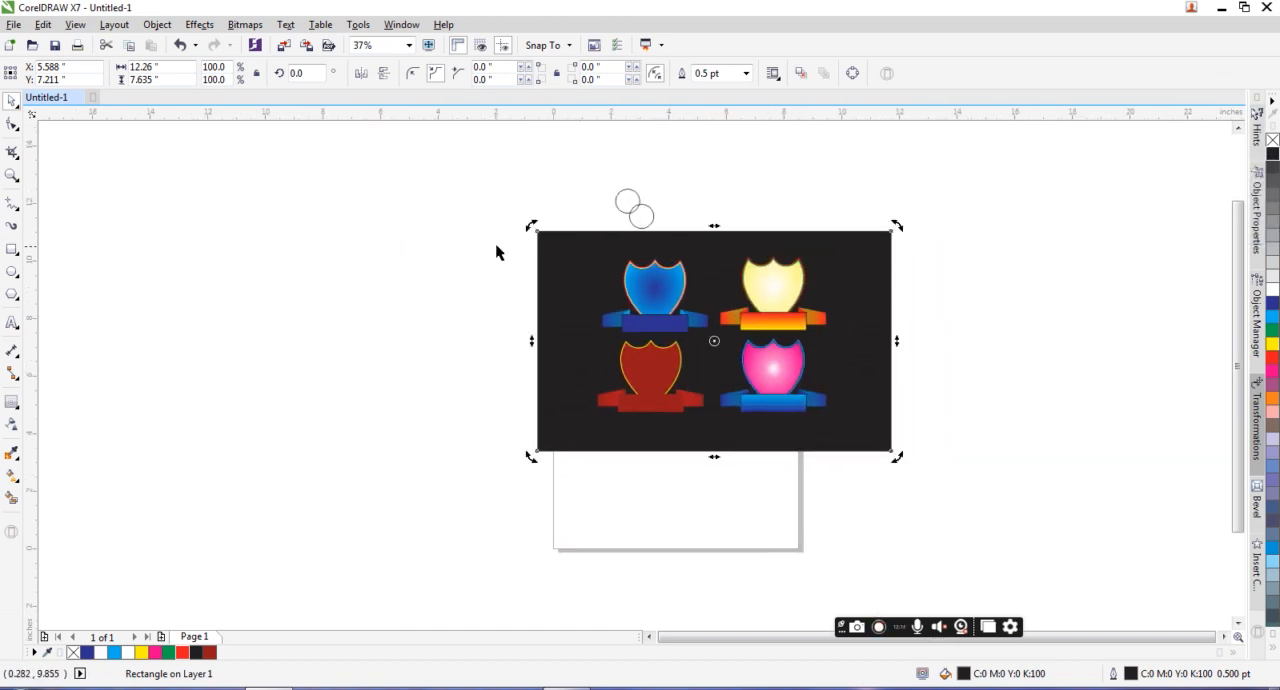
left_click(550, 327)
left_click_drag(531, 340, 437, 340)
left_click_drag(893, 340, 965, 340)
left_click_drag(701, 462, 699, 500)
Step: Delete the two overlapping circles above the page
left_click_drag(403, 171, 1068, 543)
left_click_drag(583, 152, 710, 243)
key("Delete")
Step: Select all four emblems and scale them up together to about 12.86 × 8.75 inches within the black background
left_click_drag(391, 163, 997, 531)
left_click_drag(834, 420, 918, 475)
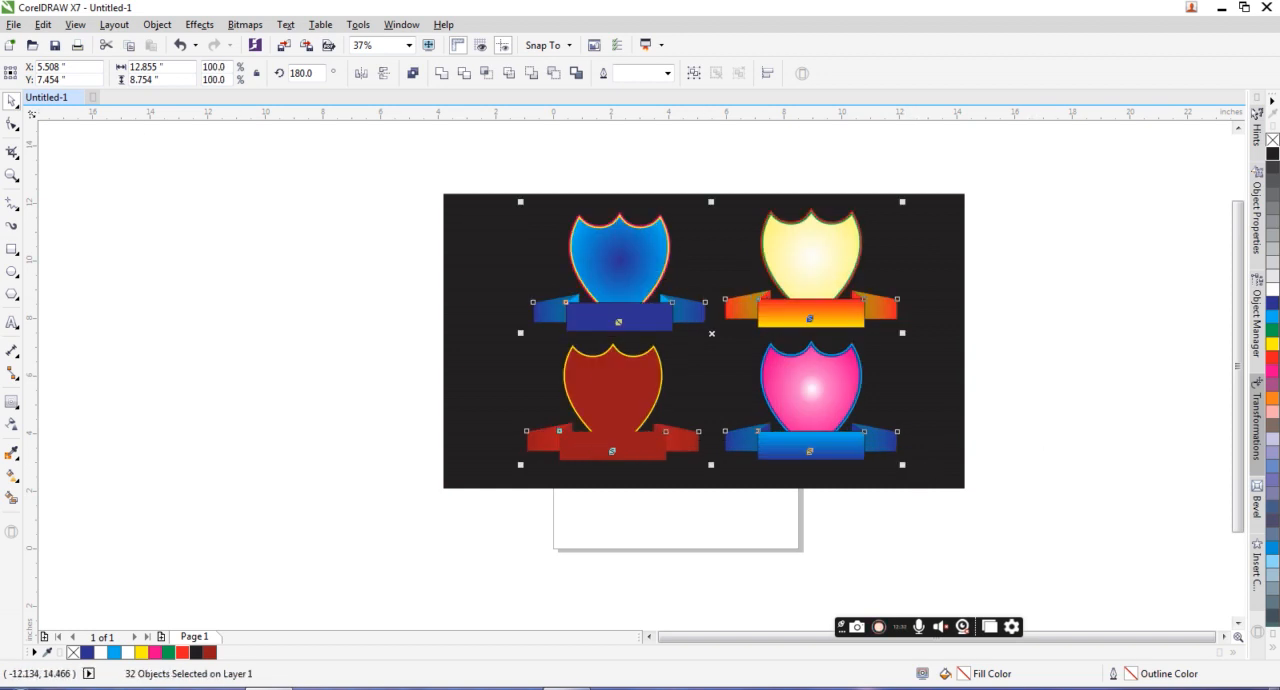
left_click(11, 175)
left_click_drag(414, 166, 980, 526)
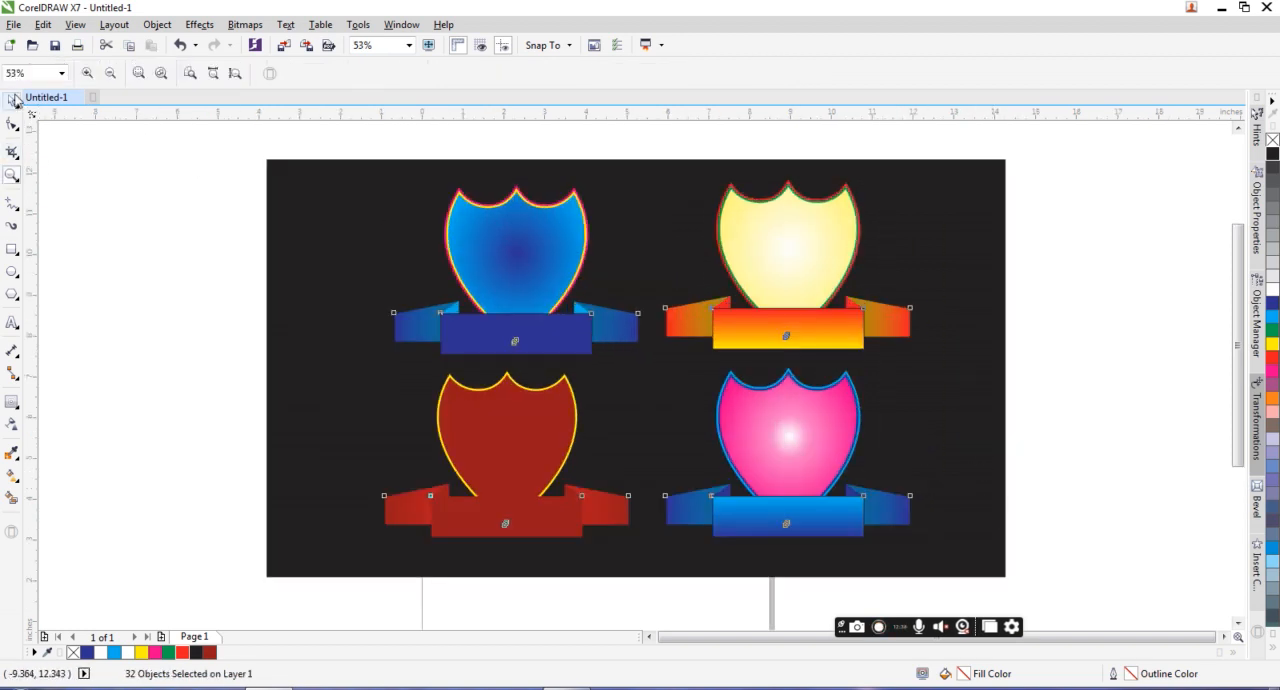
key("space")
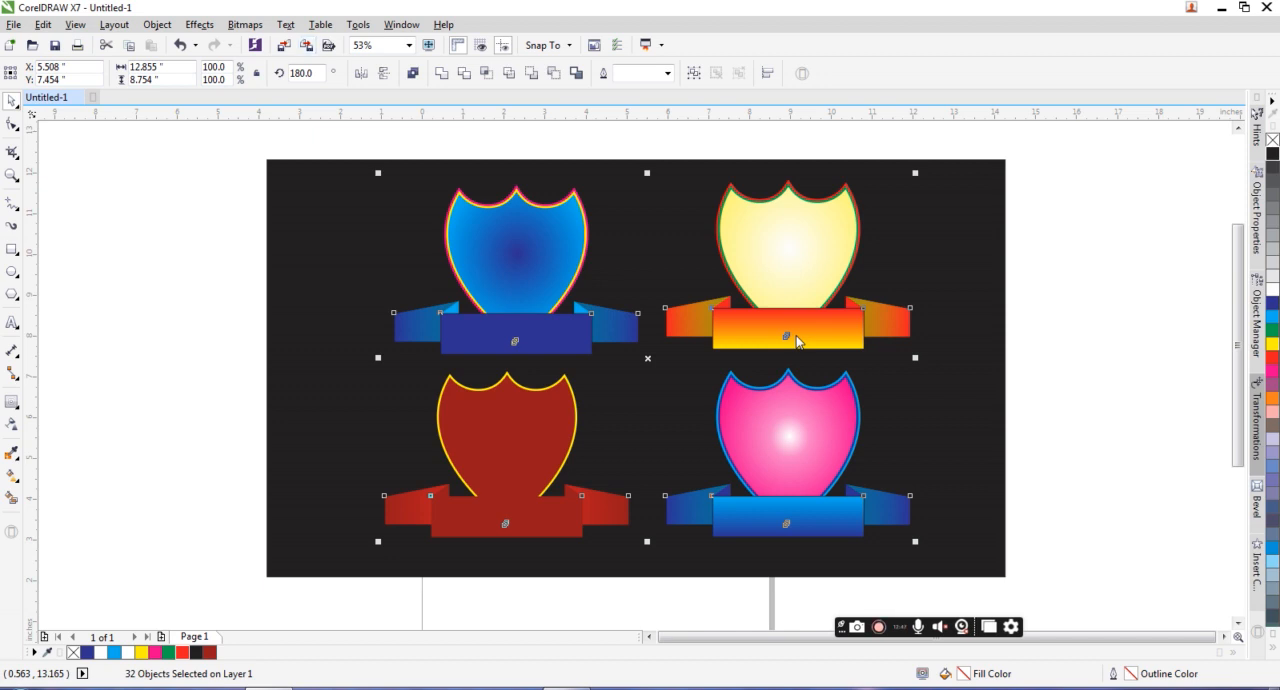
Step: Start exporting the selected emblems and create and open a folder named oct2023 inside the 2023 folder on drive G
key("ctrl+e")
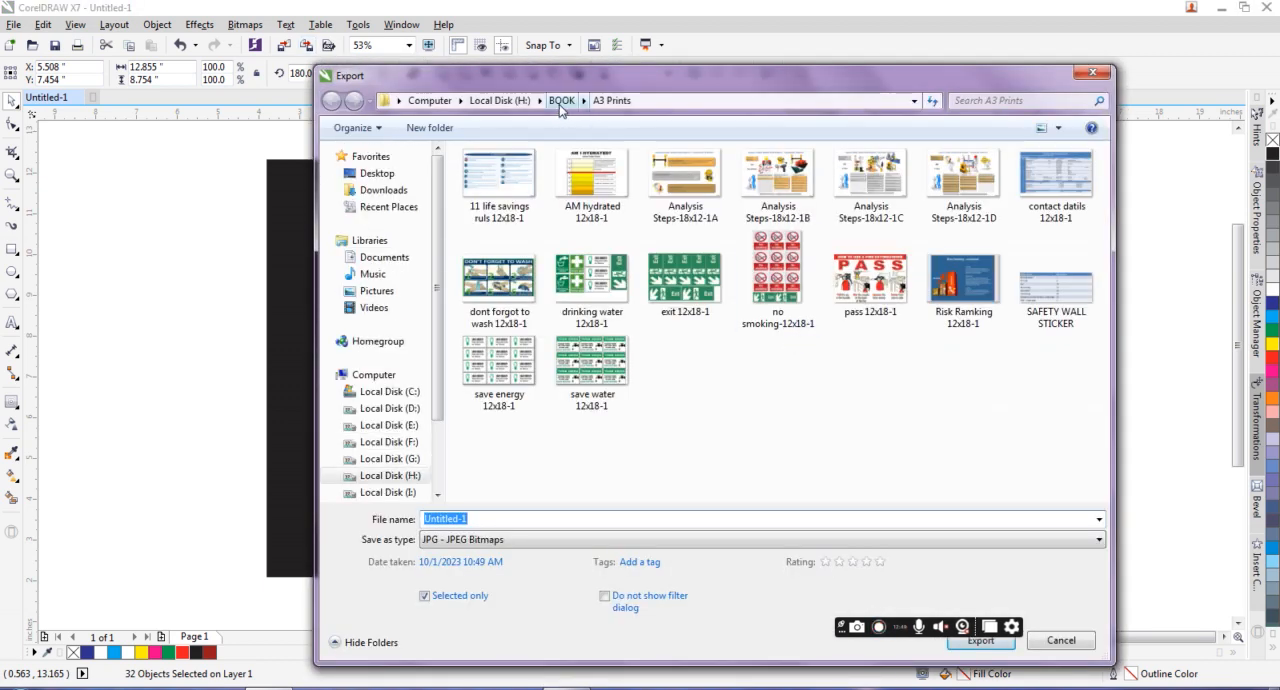
left_click(405, 459)
left_click(702, 218)
double_click(492, 215)
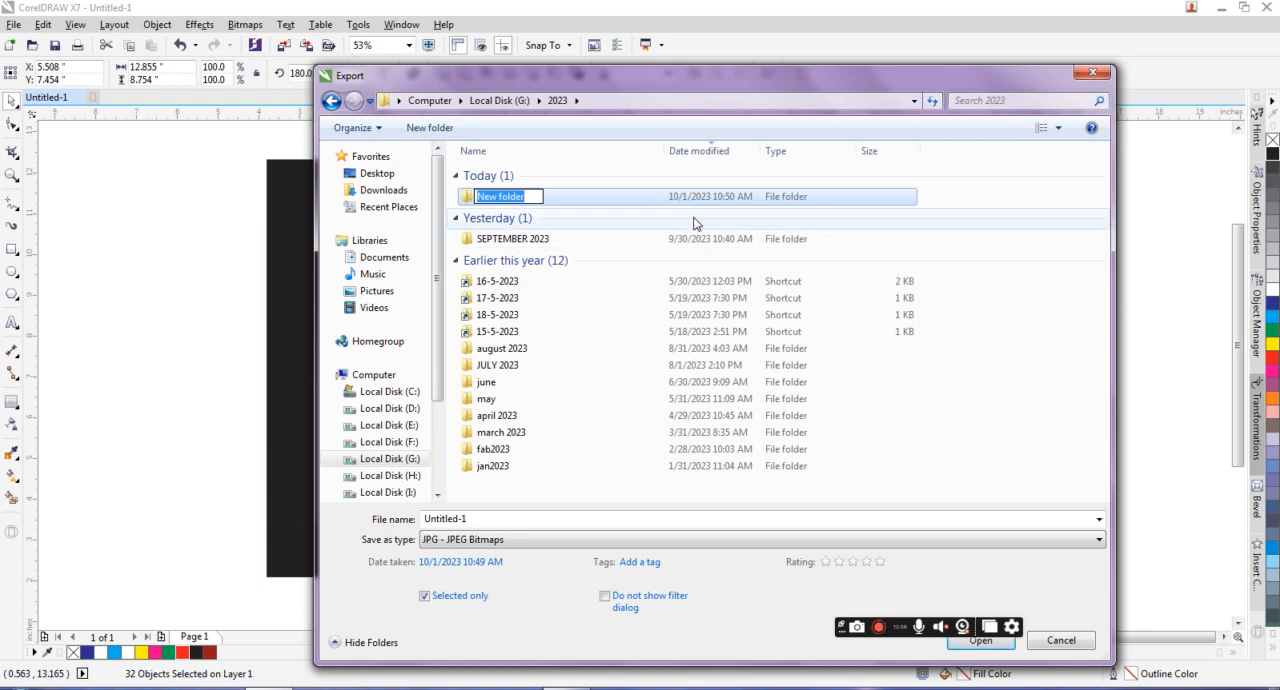
type("oct")
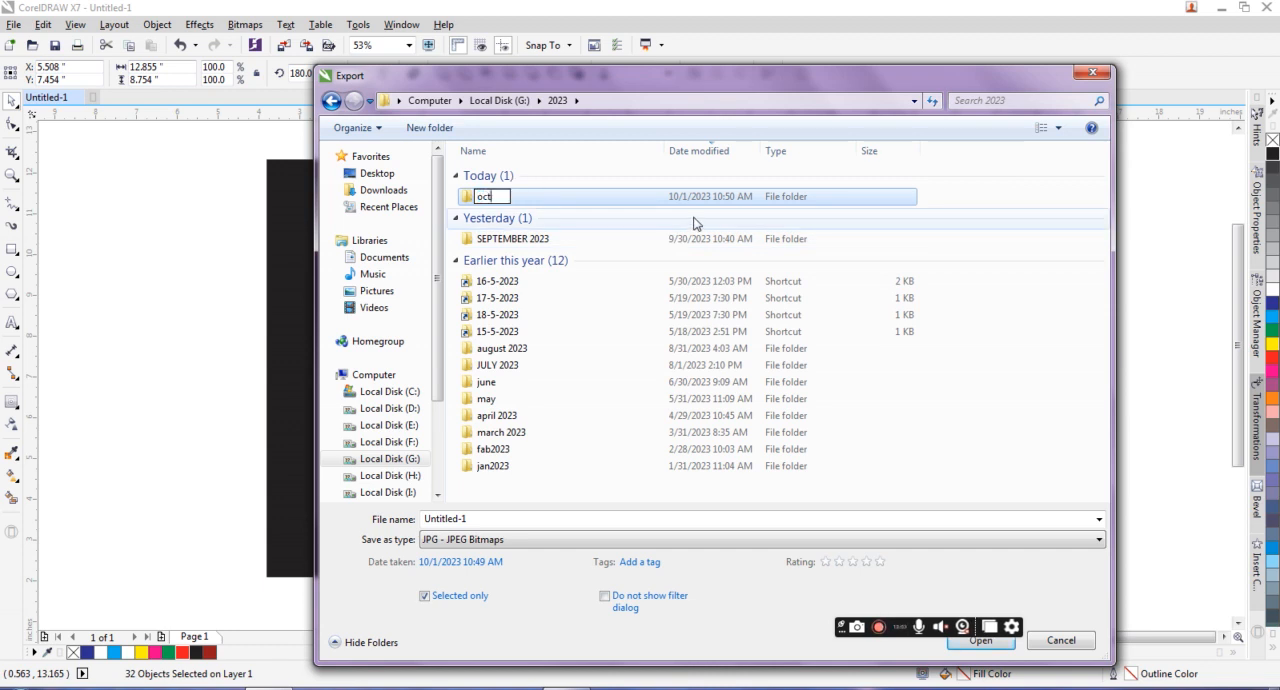
type("u023")
key("Return")
key("Return")
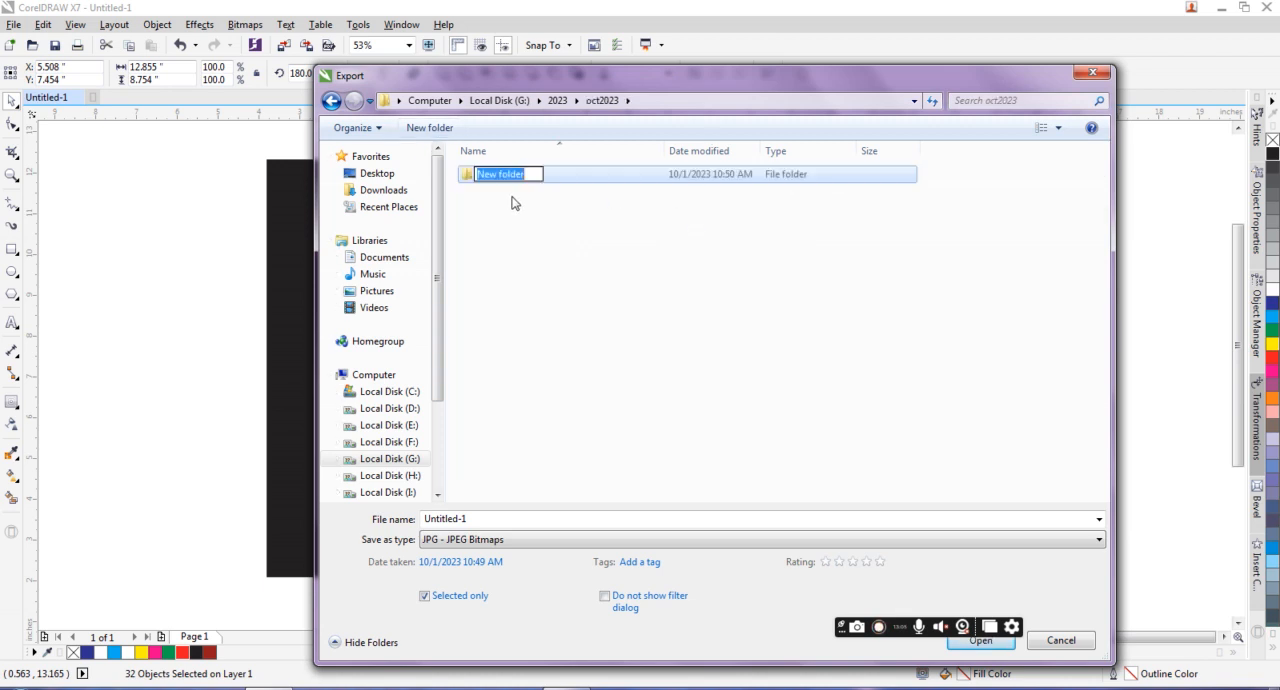
Step: Name the new subfolder inside oct2023 as 1-10-23 and open it as the export location
type("1-10-23")
key("Return")
key("Return")
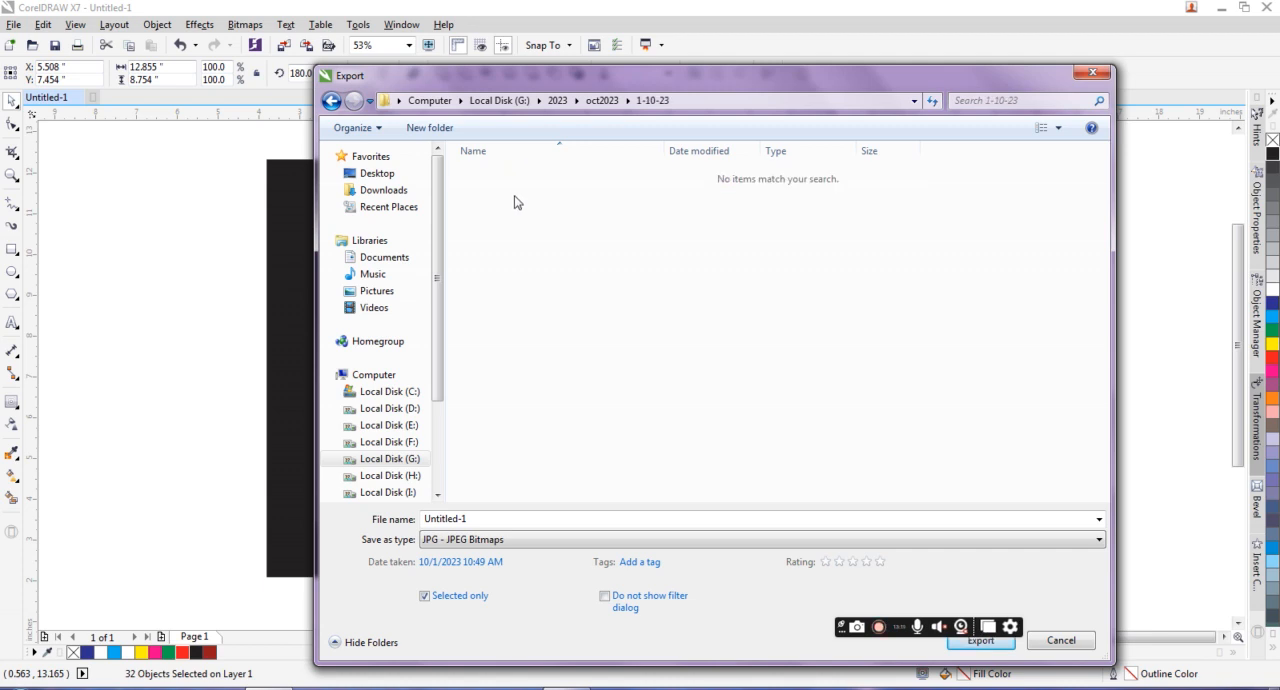
Step: Name the JPG file "free cdr banner designs" and submit the export of the selected emblems
left_click(487, 517)
type("free c")
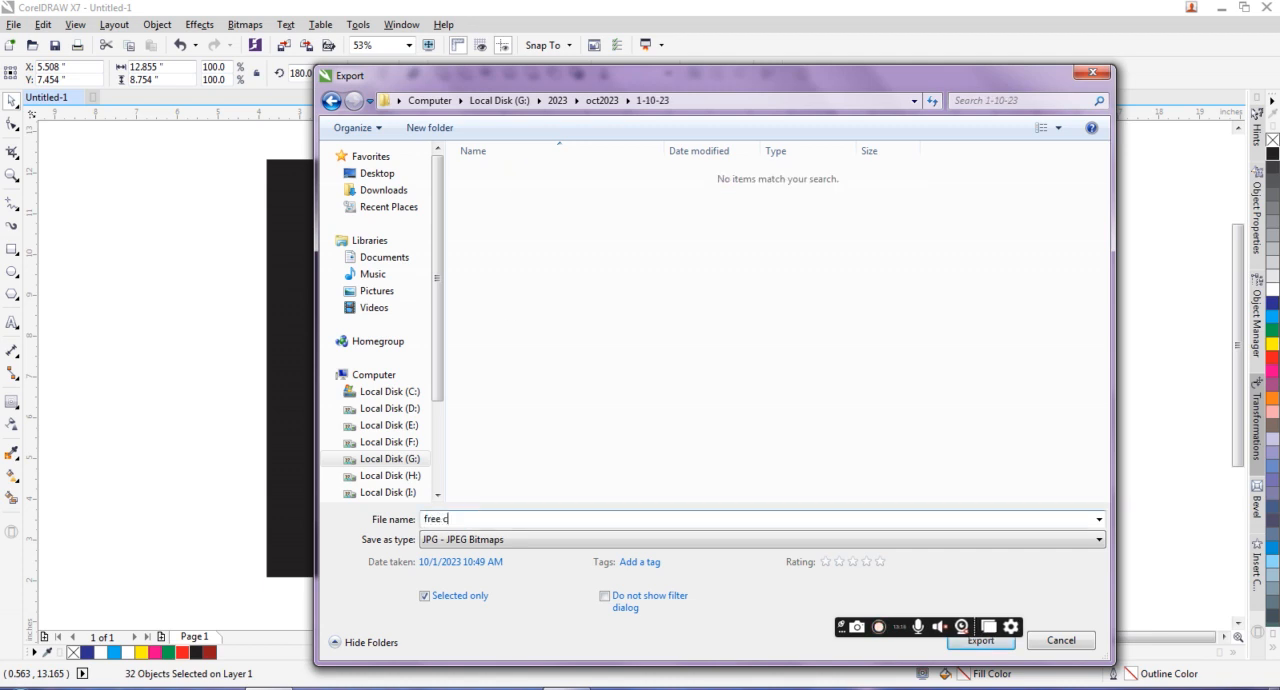
type("dr banner designs")
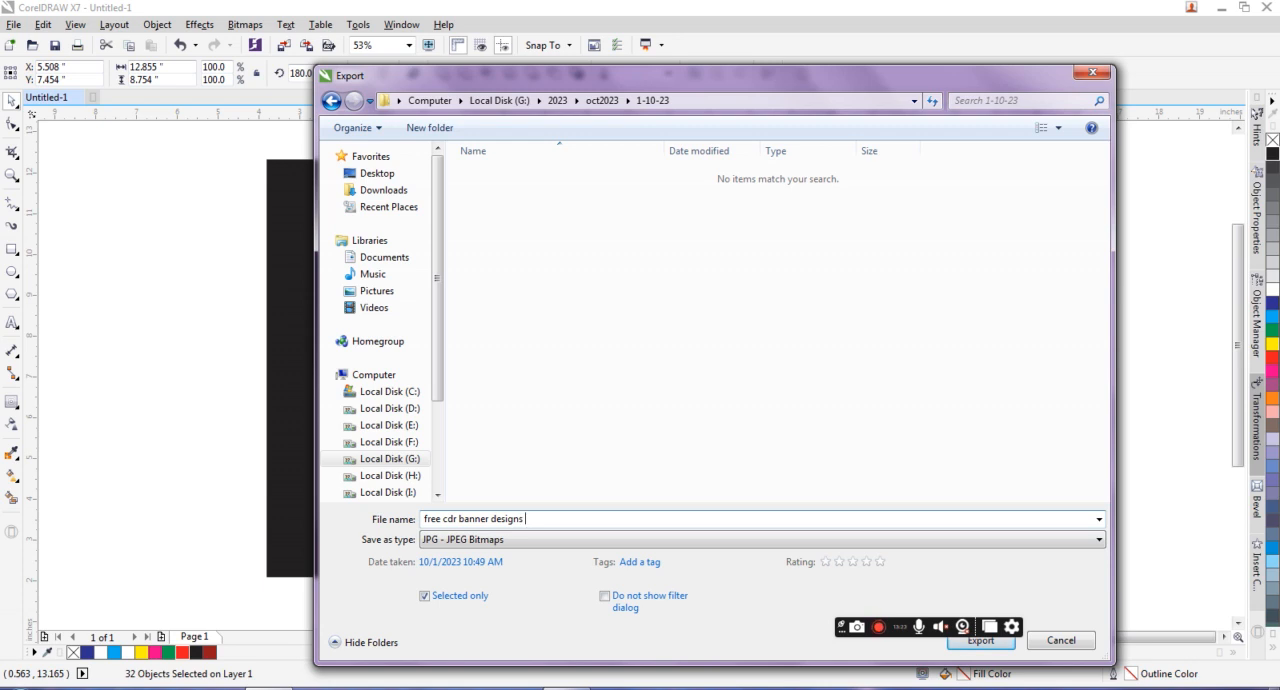
key("Return")
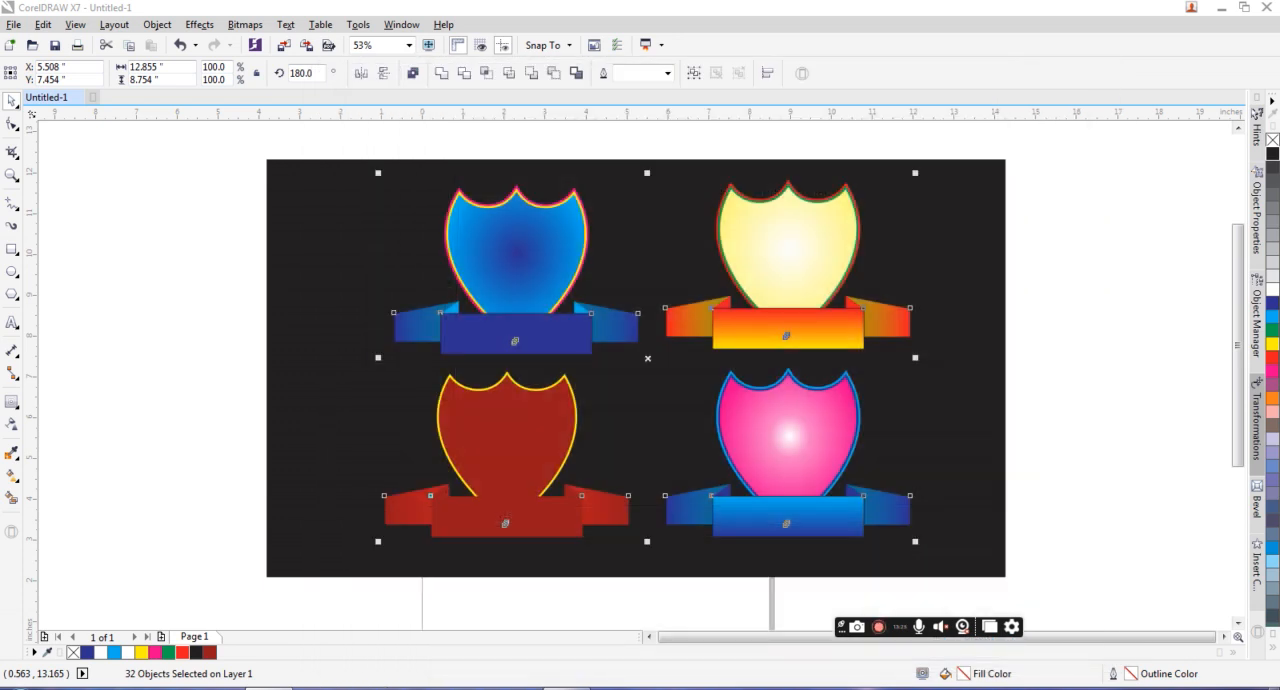